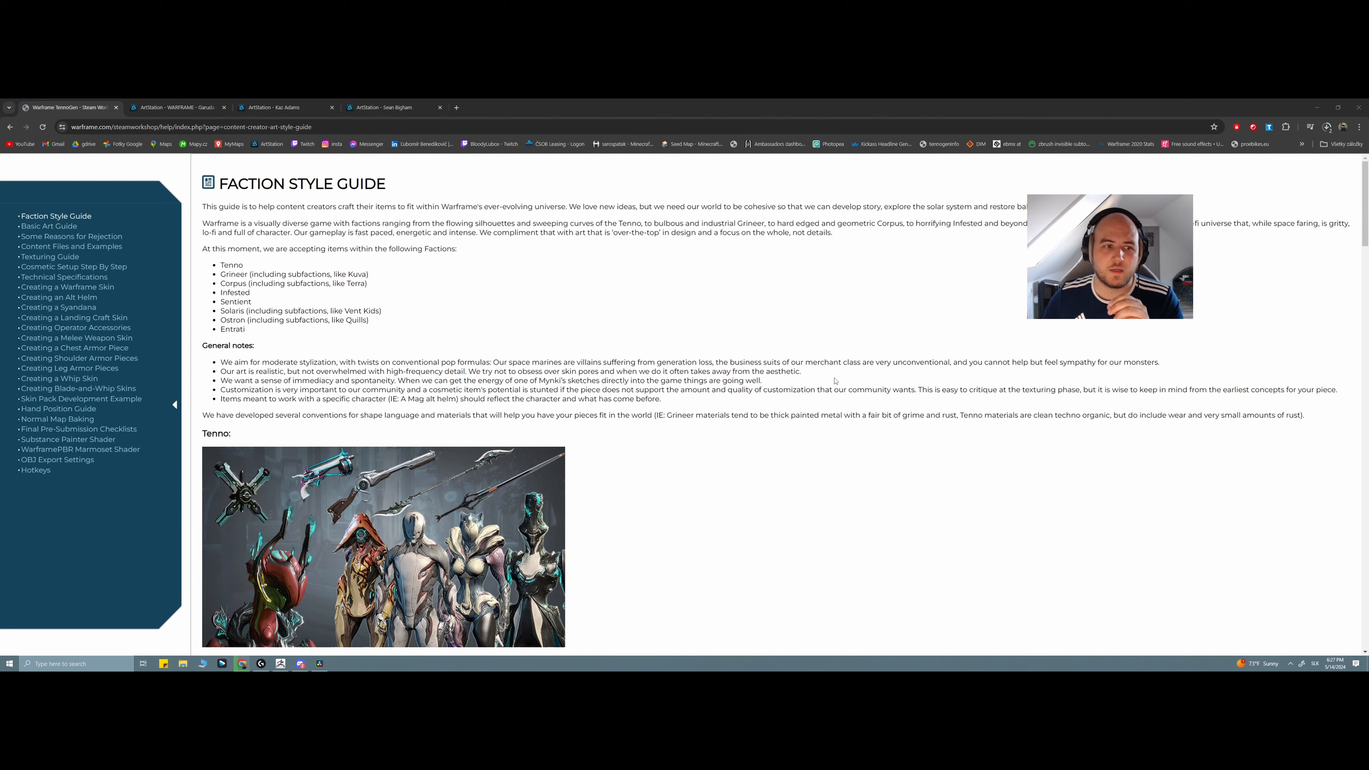
Read through the Faction Style Guide from the general notes and Tenno section down to Solaris and Ostron.
scroll(426, 345, down, 2)
scroll(415, 353, up, 2)
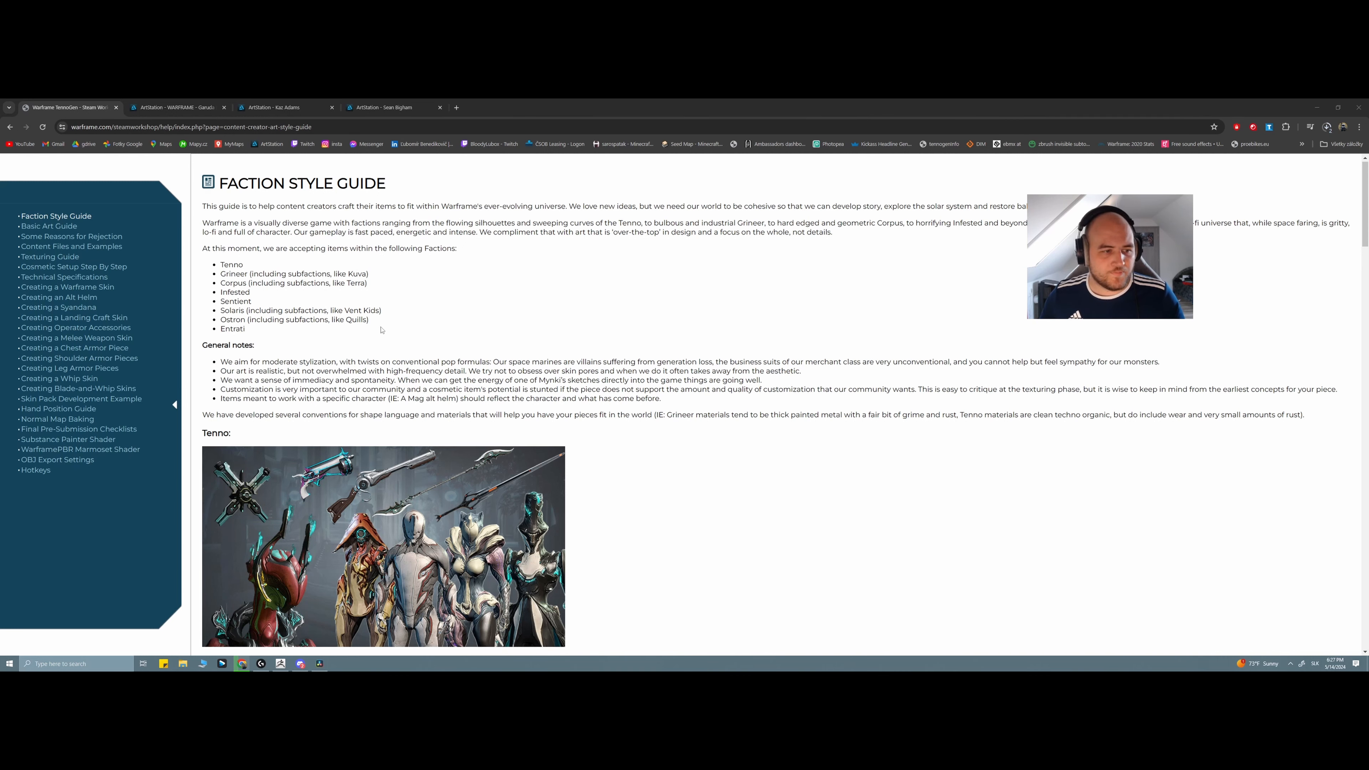
scroll(408, 294, down, 3)
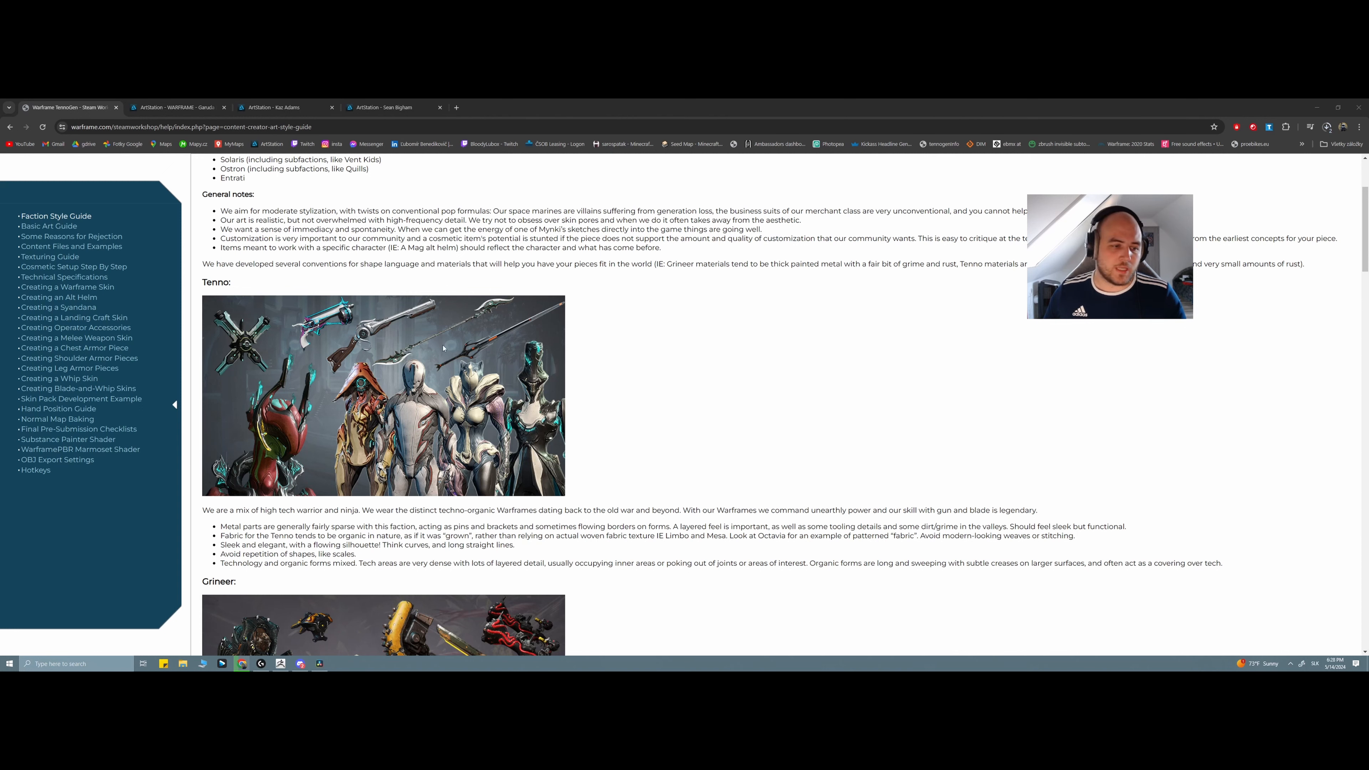
scroll(444, 348, down, 4)
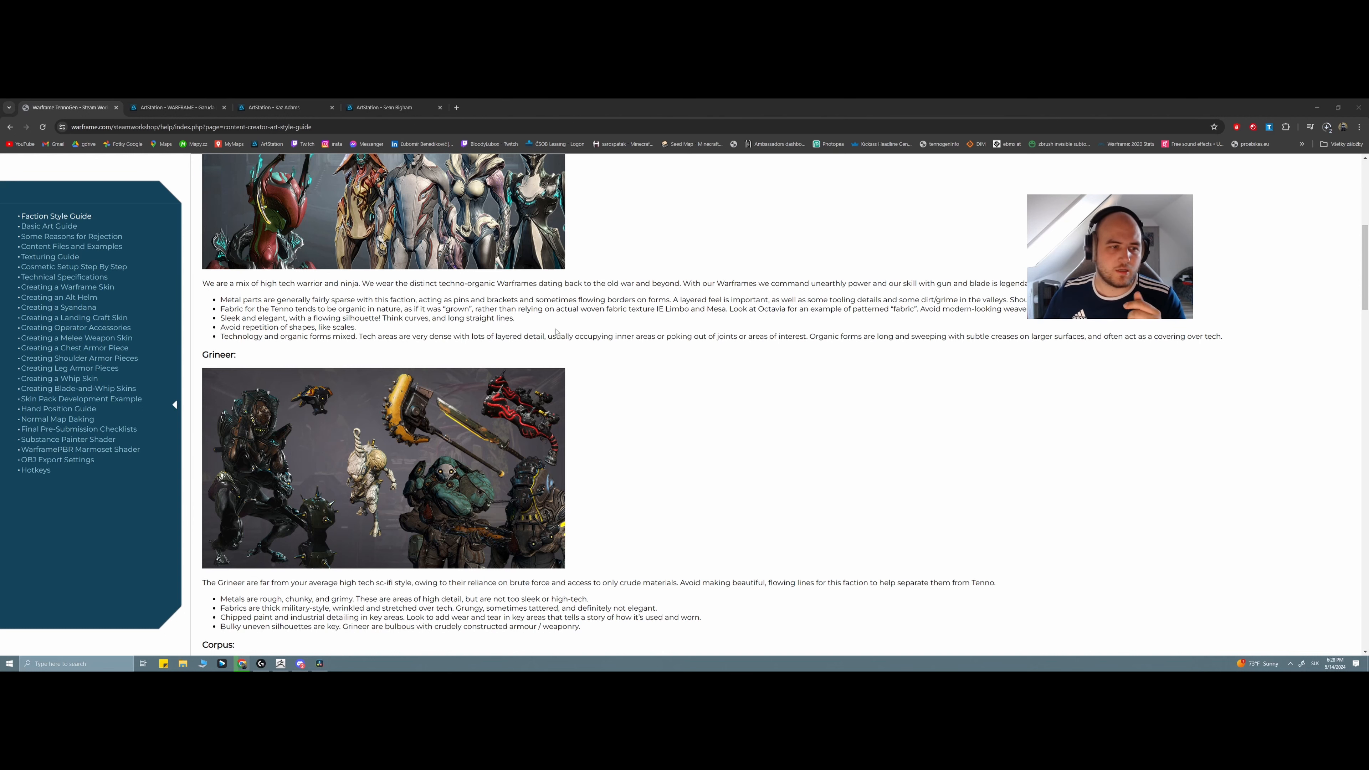
scroll(556, 331, down, 7)
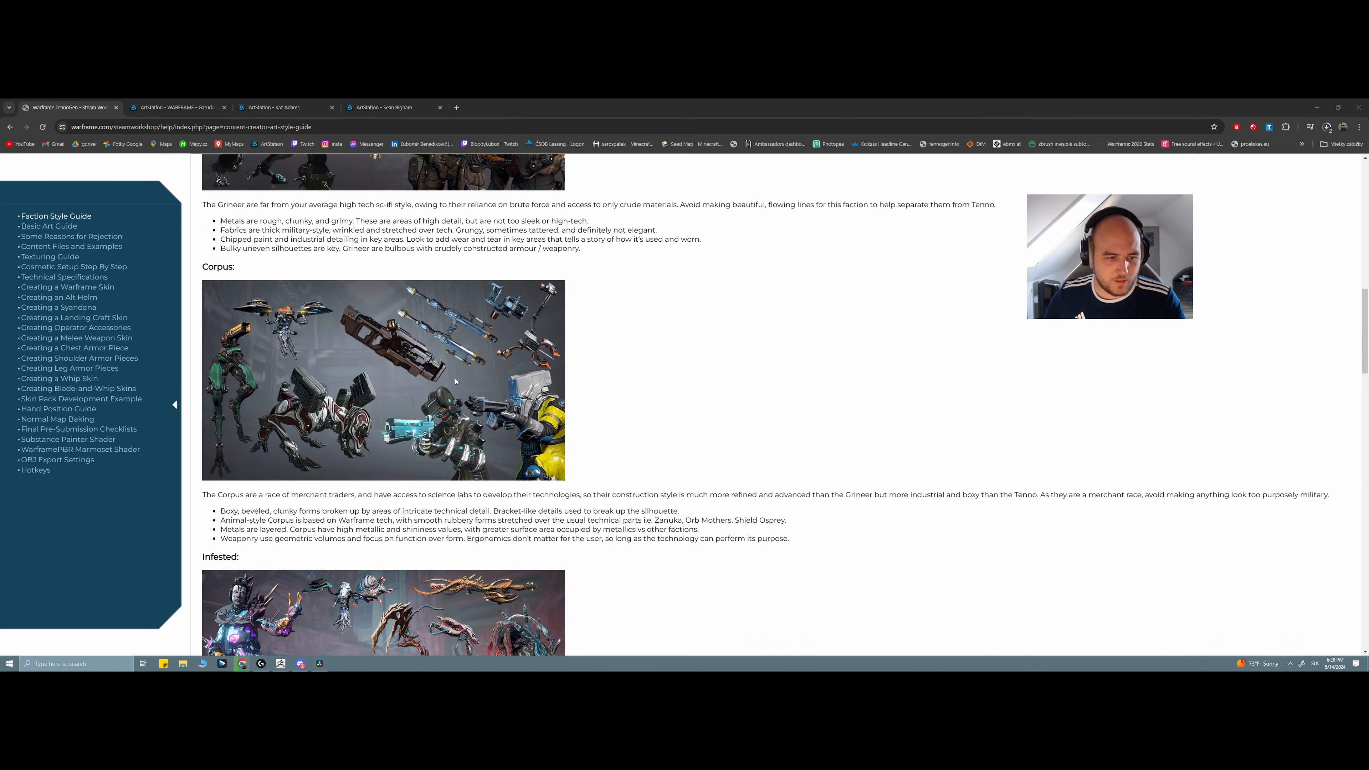
scroll(456, 381, down, 3)
scroll(456, 379, down, 3)
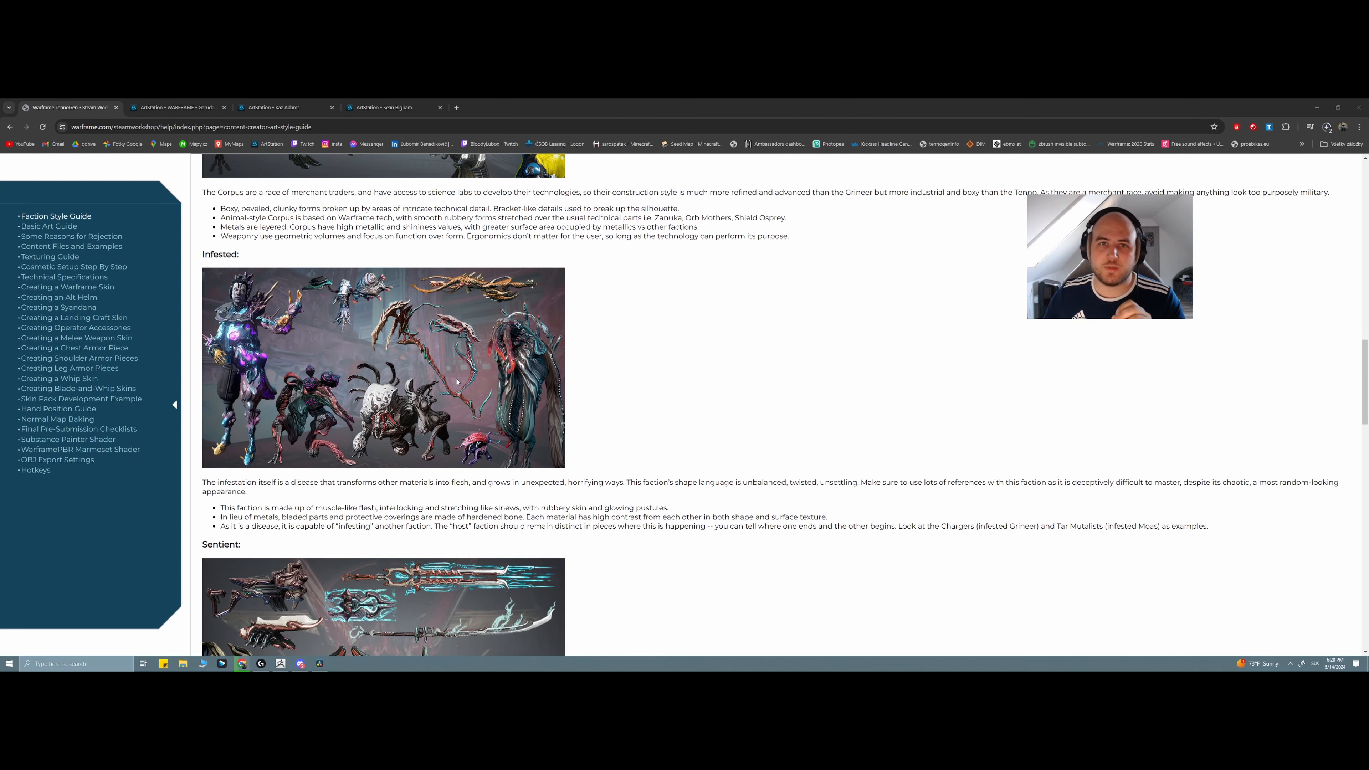
scroll(456, 381, down, 9)
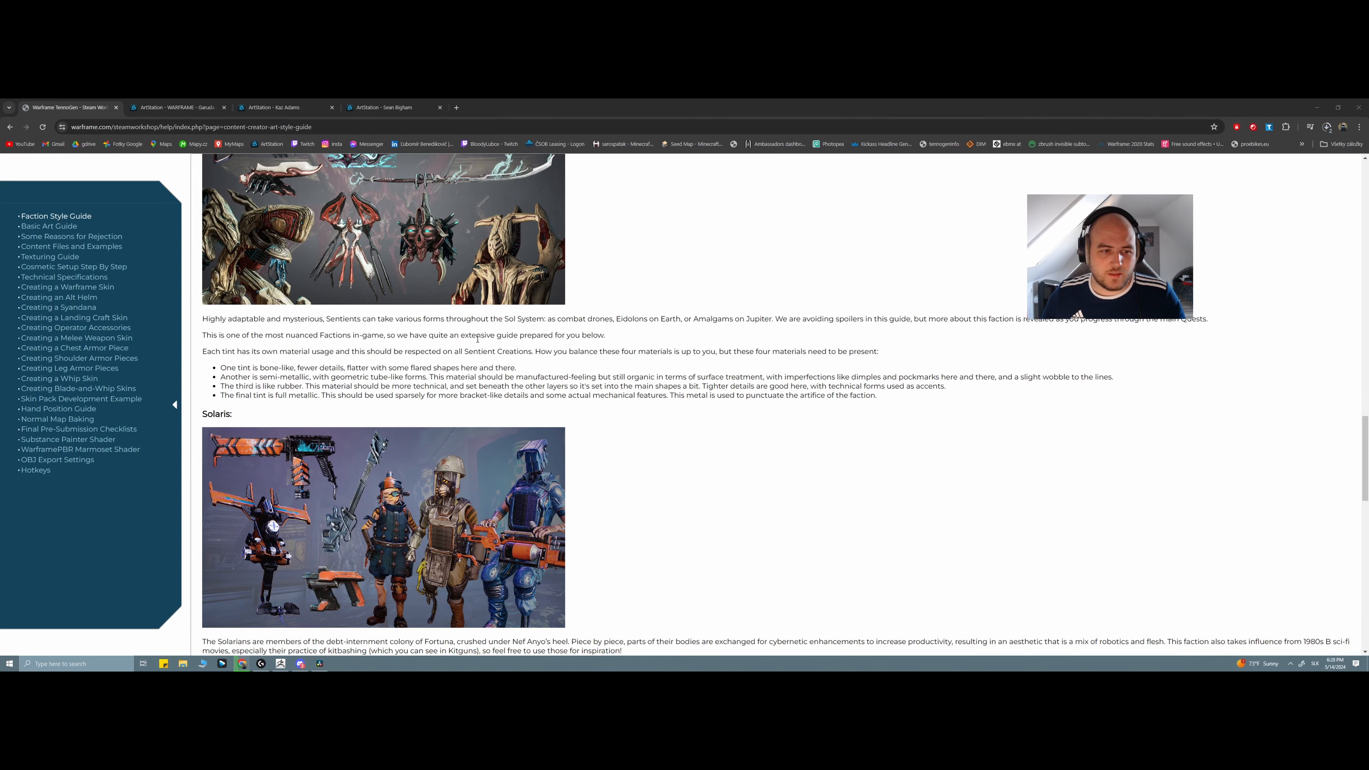
scroll(477, 343, down, 3)
scroll(487, 337, down, 2)
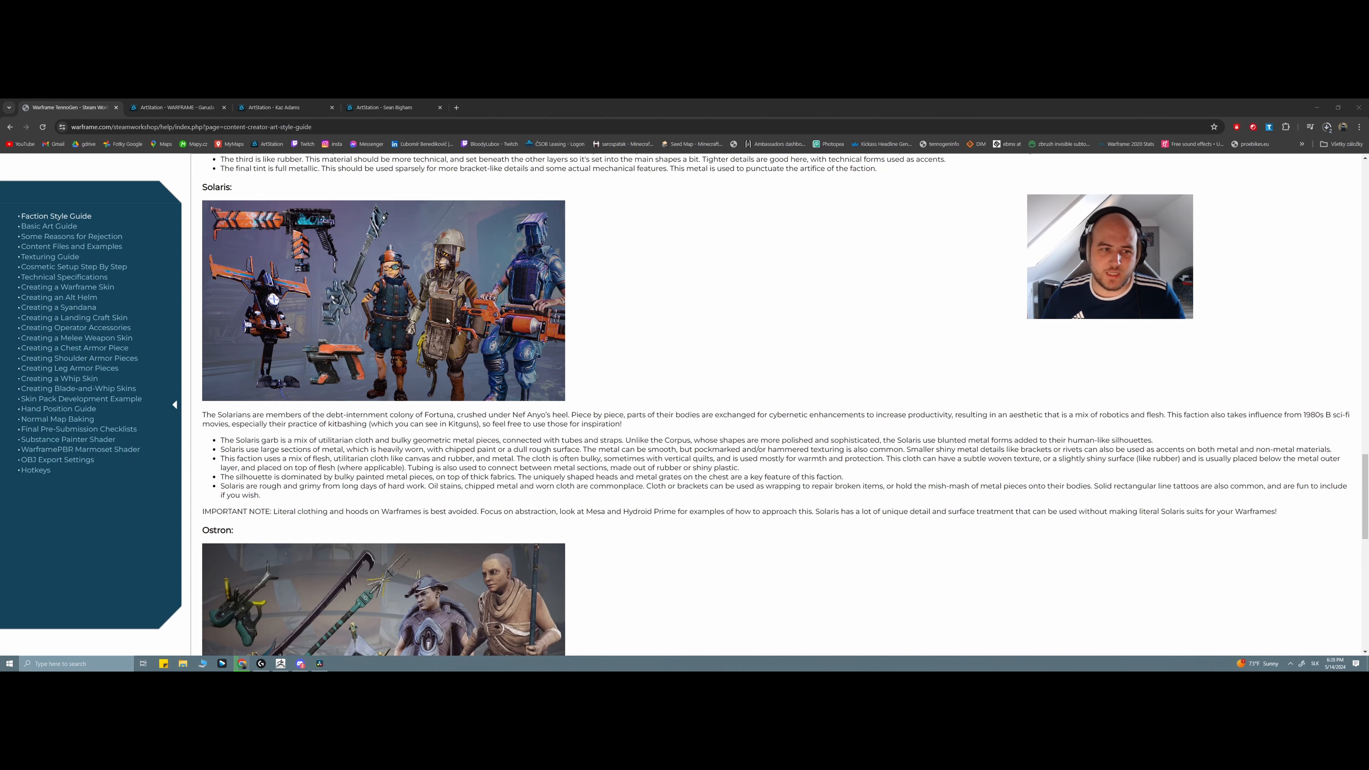
scroll(447, 320, down, 3)
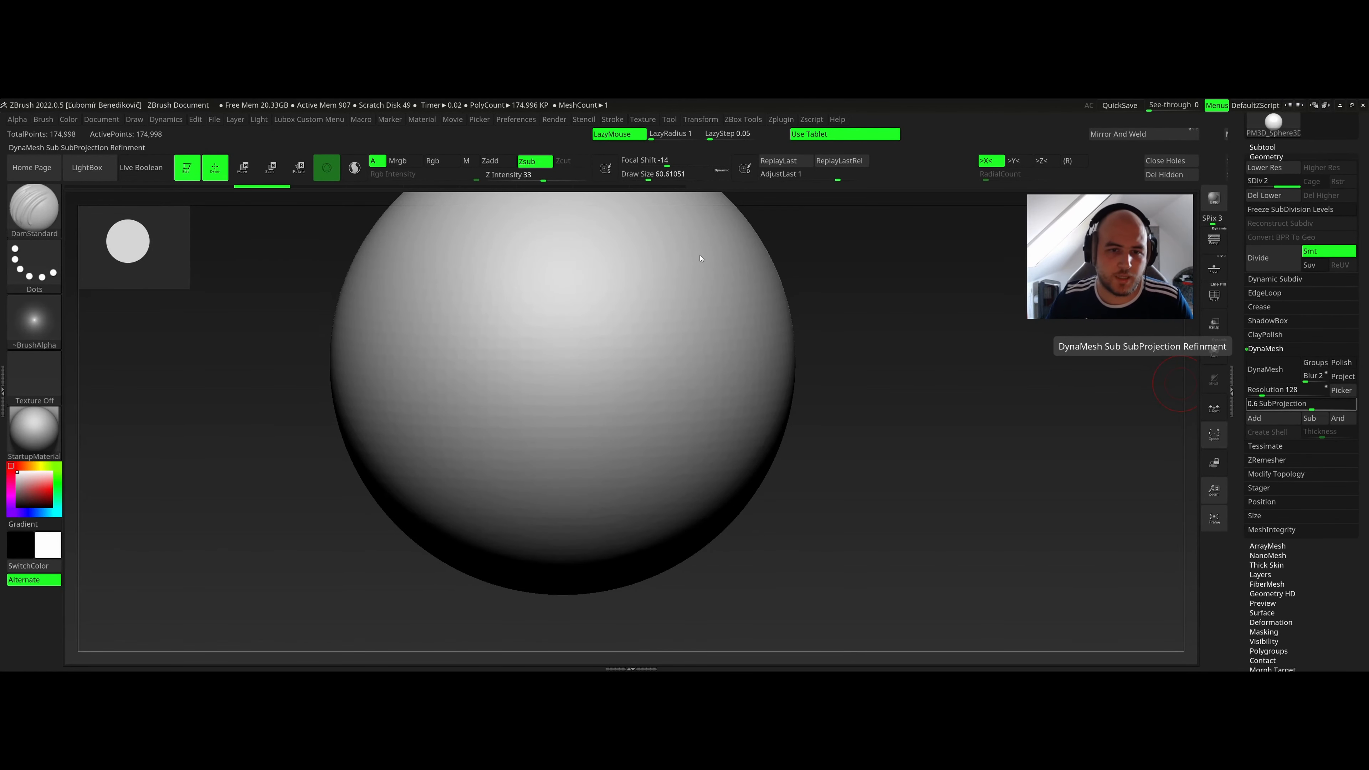
With X symmetry, carve flowing curved DamStandard grooves that meet in a V across the sphere's front, using draw size 68.29.
mouse_move(590, 282)
right_down()
mouse_move(562, 343)
mouse_move(608, 275)
mouse_move(575, 320)
right_up()
key(ctrl)
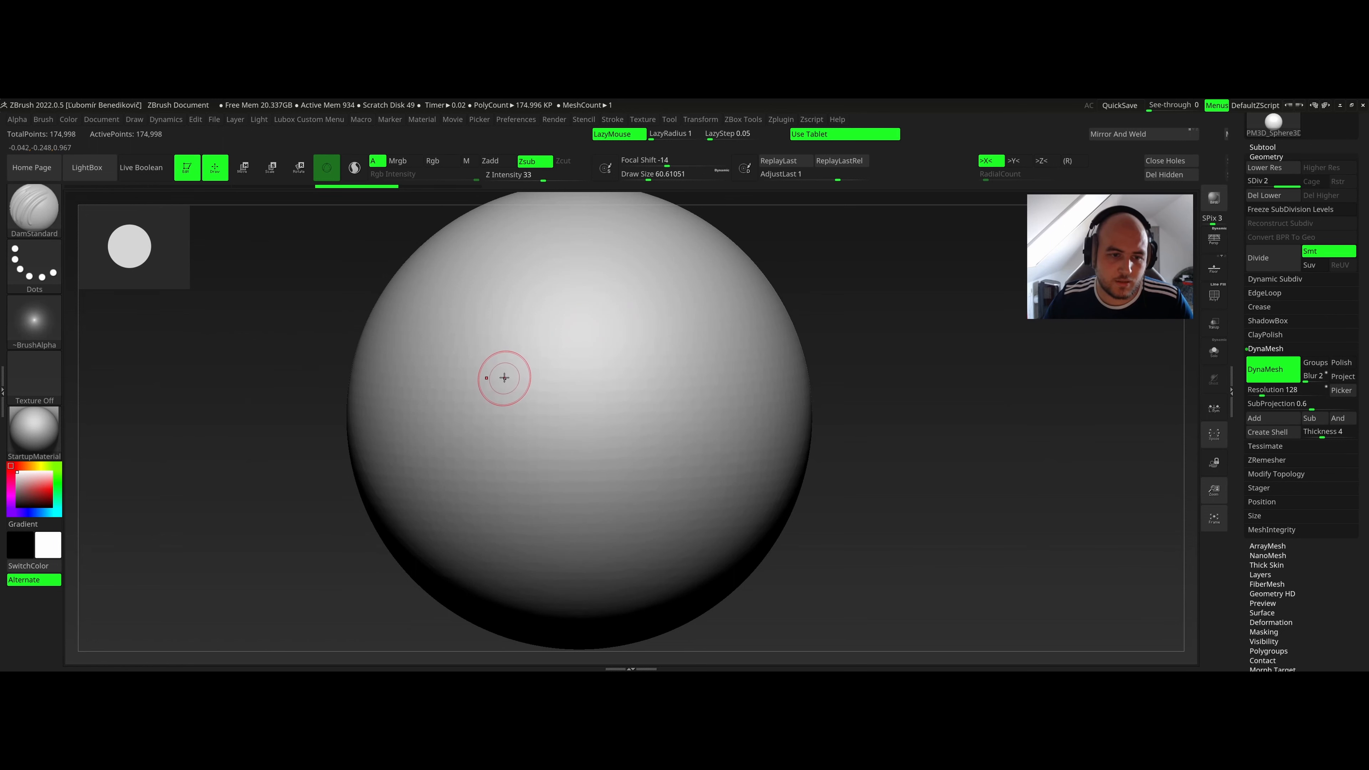
alt+right_drag(514, 355, 516, 326)
right_click(516, 326)
mouse_move(520, 373)
mouse_down()
mouse_move(531, 372)
mouse_move(463, 313)
mouse_move(415, 232)
mouse_up()
drag(502, 377, 693, 245)
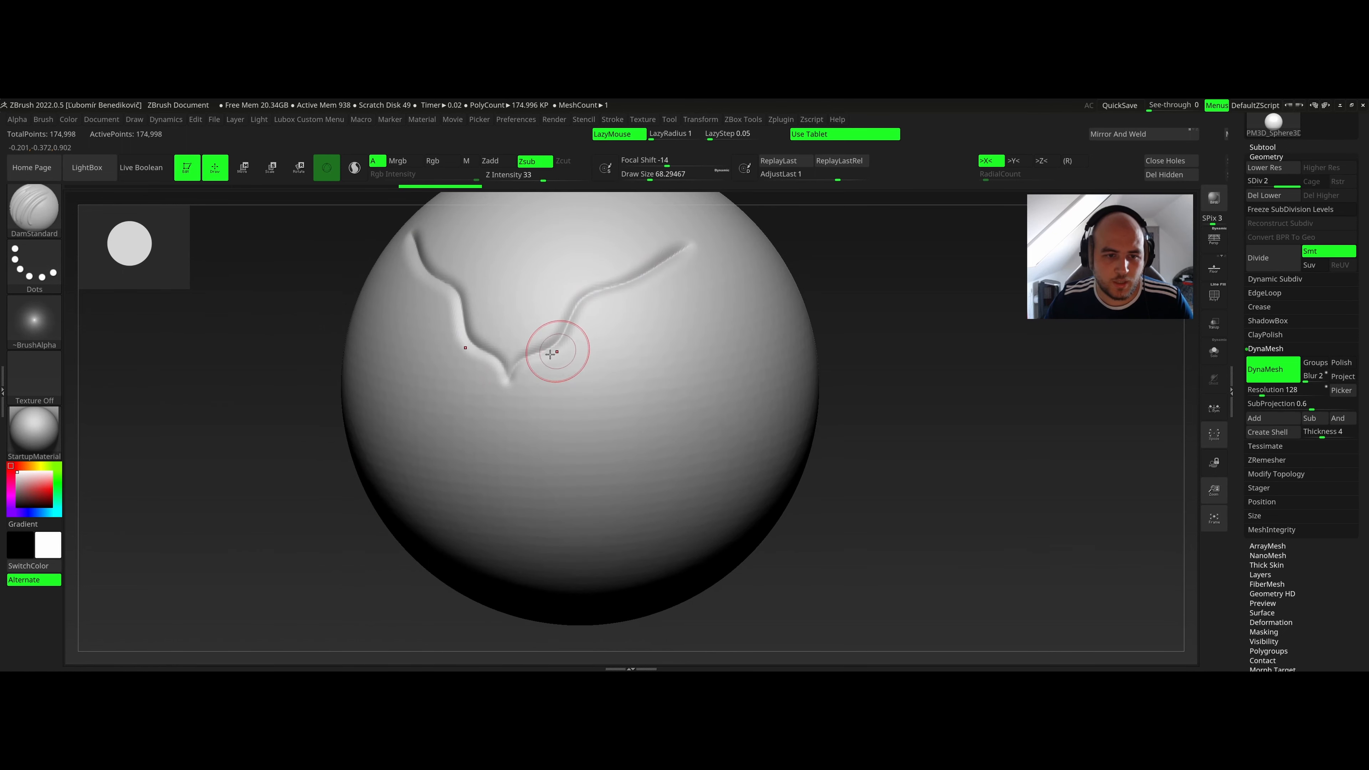
mouse_move(448, 340)
mouse_down()
mouse_move(572, 342)
mouse_move(702, 296)
mouse_move(725, 302)
mouse_up()
Carve thinner sweeping DamStandard lines branching along the V-shaped grooves, reducing the draw size to 43.44.
right_click(587, 338)
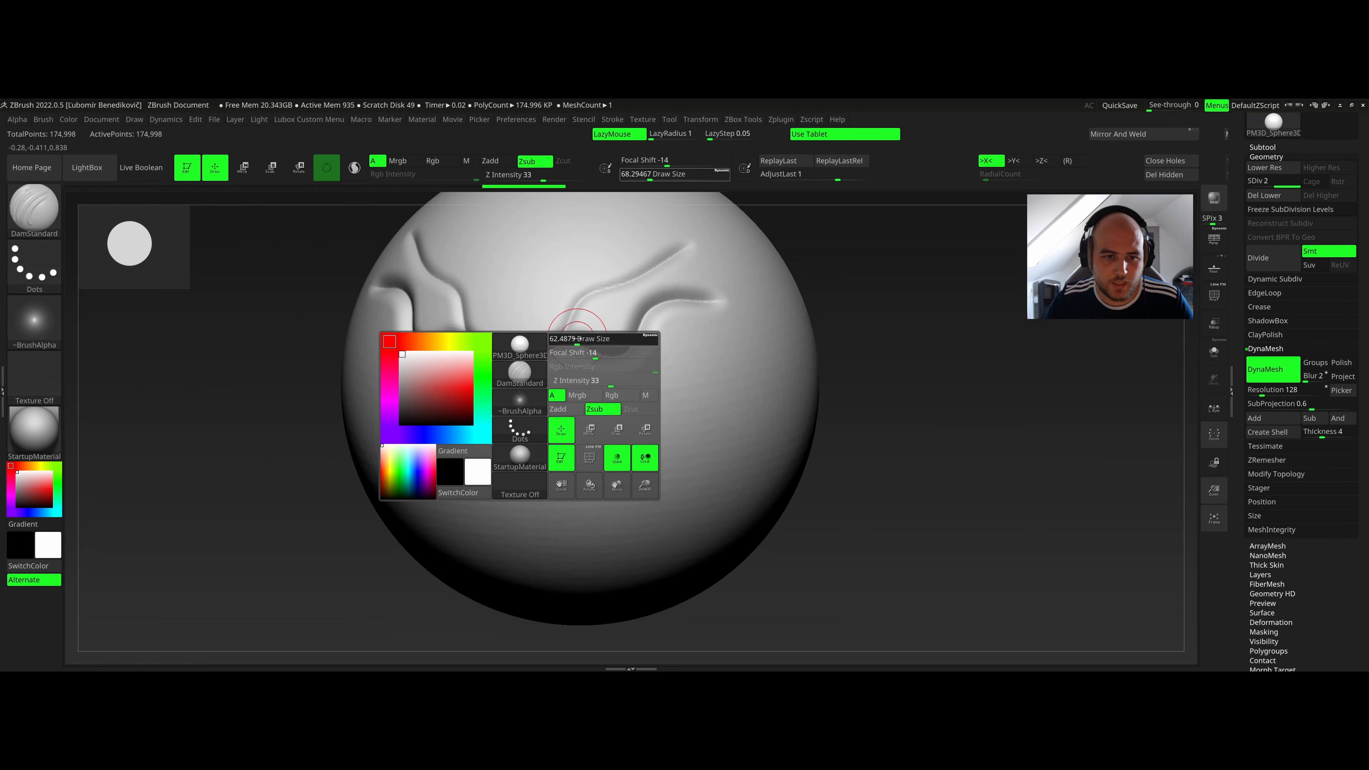
mouse_move(584, 339)
mouse_down()
mouse_move(550, 352)
mouse_move(588, 309)
mouse_move(715, 252)
mouse_up()
mouse_move(531, 358)
mouse_down()
mouse_move(578, 288)
mouse_move(669, 221)
mouse_move(732, 211)
mouse_up()
right_drag(603, 269, 559, 314)
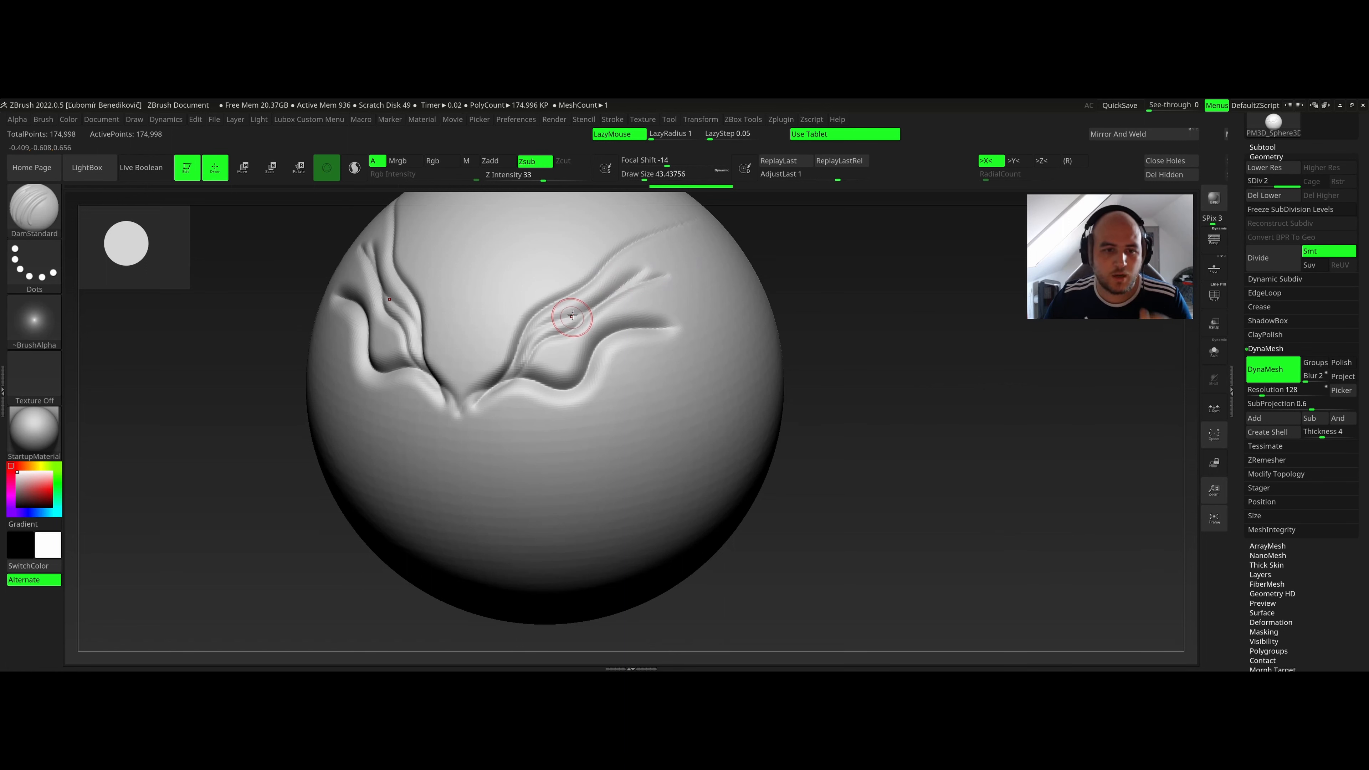
mouse_move(527, 371)
mouse_down()
mouse_move(573, 335)
mouse_move(703, 288)
mouse_up()
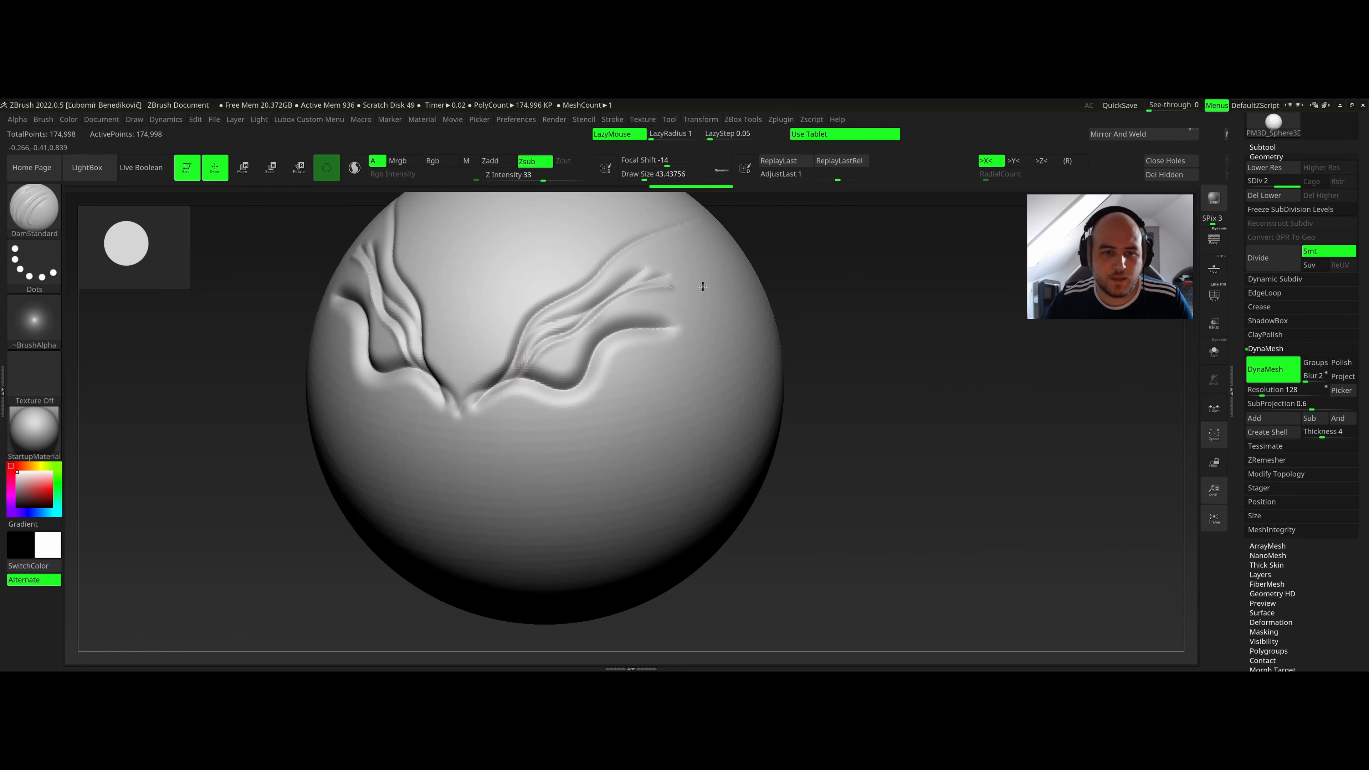
mouse_move(524, 370)
mouse_down()
mouse_move(550, 372)
mouse_move(625, 317)
mouse_up()
key(ctrl+z)
key(ctrl+z)
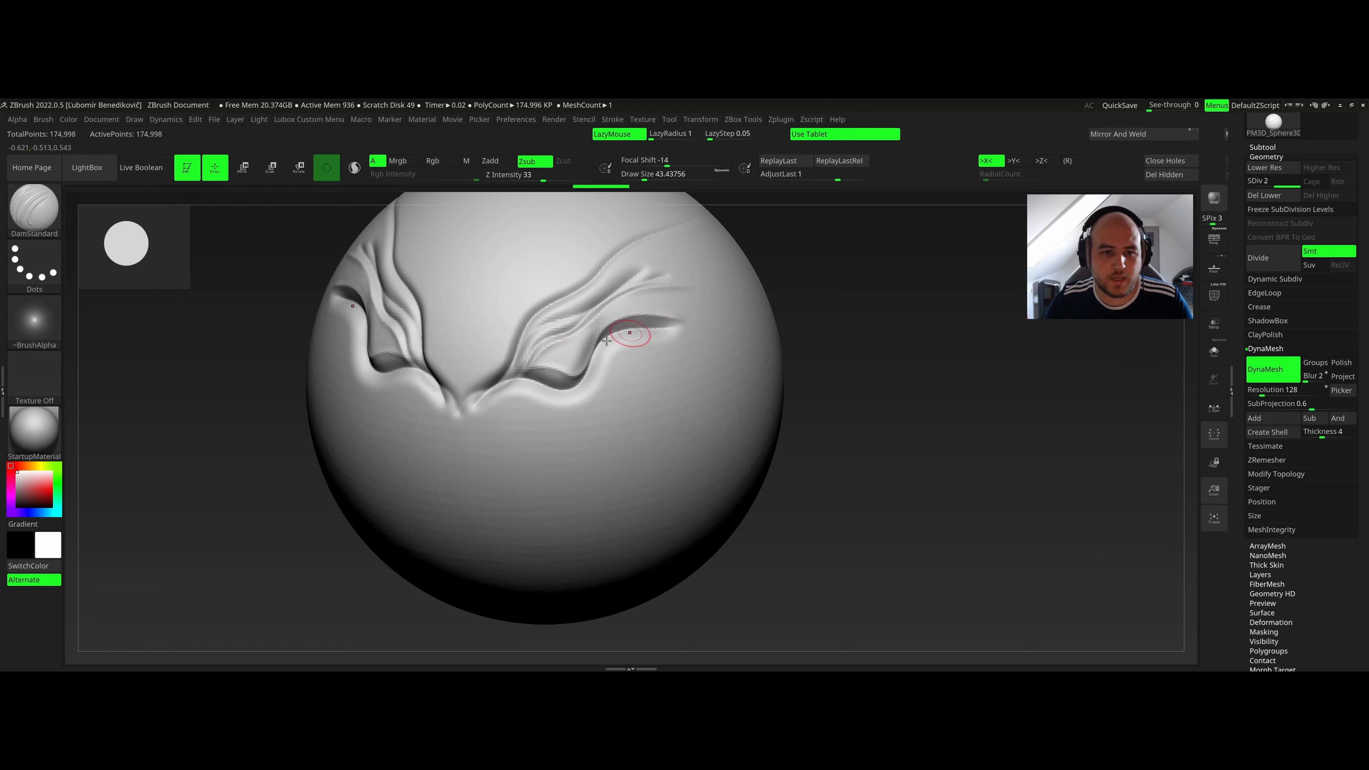
mouse_move(574, 366)
mouse_down()
mouse_move(628, 315)
mouse_move(700, 315)
mouse_up()
ctrl+right_drag(639, 272, 573, 319)
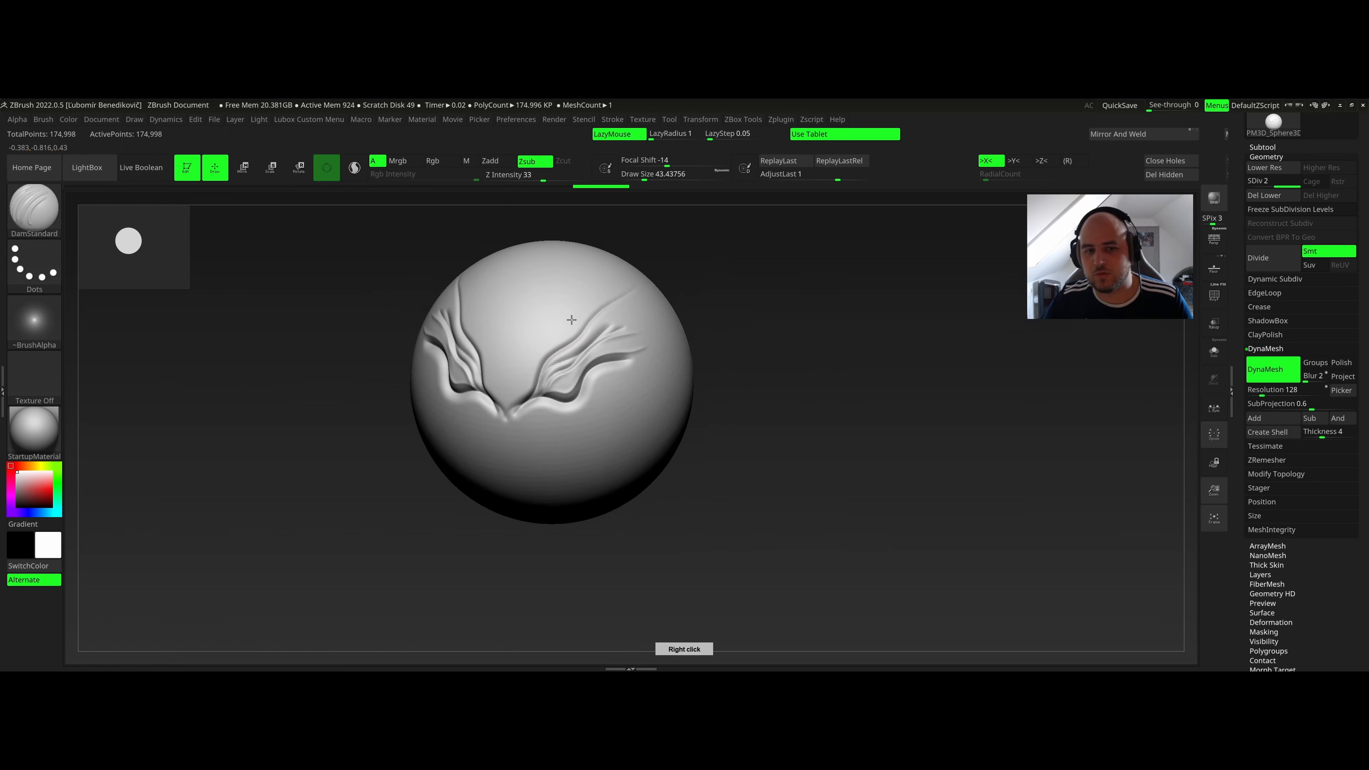
Undo all the flowing groove strokes on the sphere.
key(ctrl+z)
key(ctrl+z)
key(ctrl+z)
key(ctrl+z)
key(ctrl+z)
key(ctrl+z)
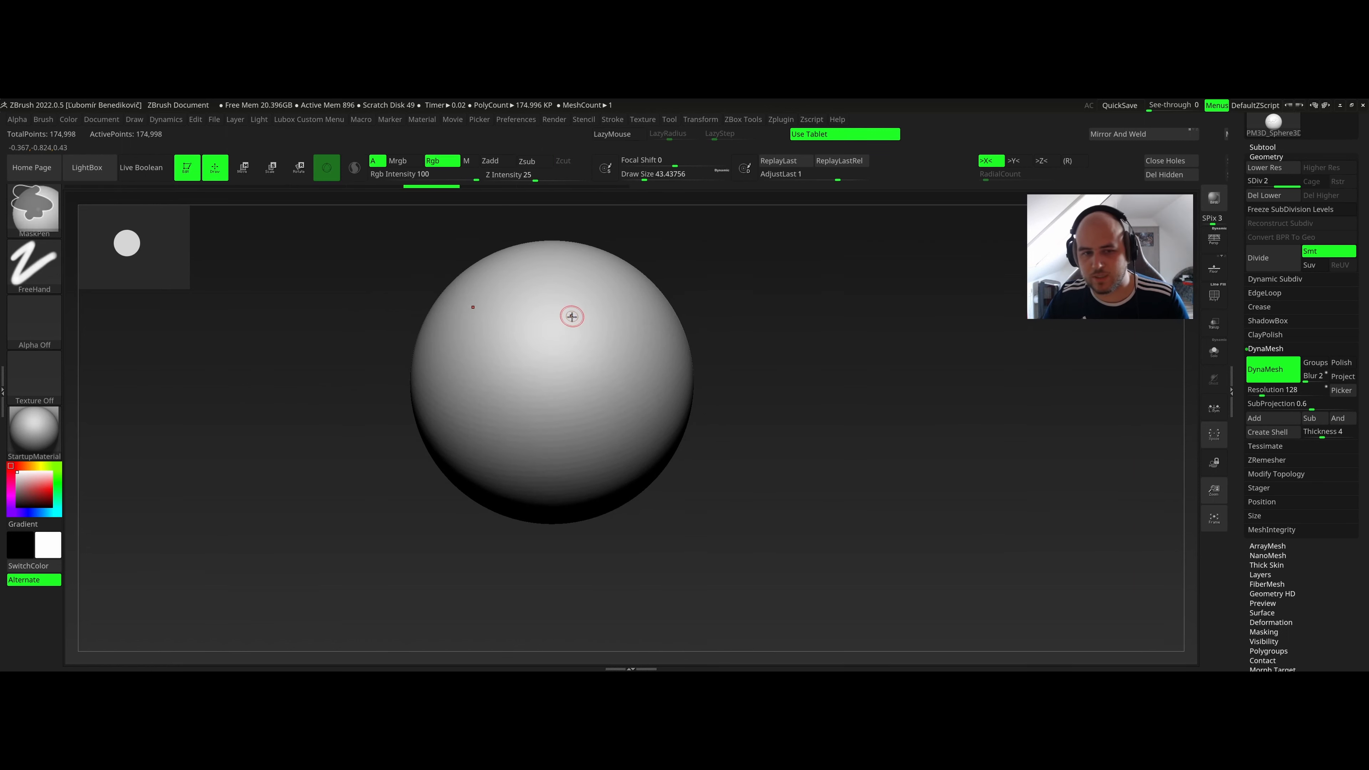
Try carving two mirrored wavy DamStandard grooves across the sphere's front with draw size 64.39.
ctrl+right_drag(565, 336, 561, 382)
mouse_move(561, 381)
right_down()
mouse_move(550, 272)
mouse_move(526, 351)
right_up()
right_click(526, 352)
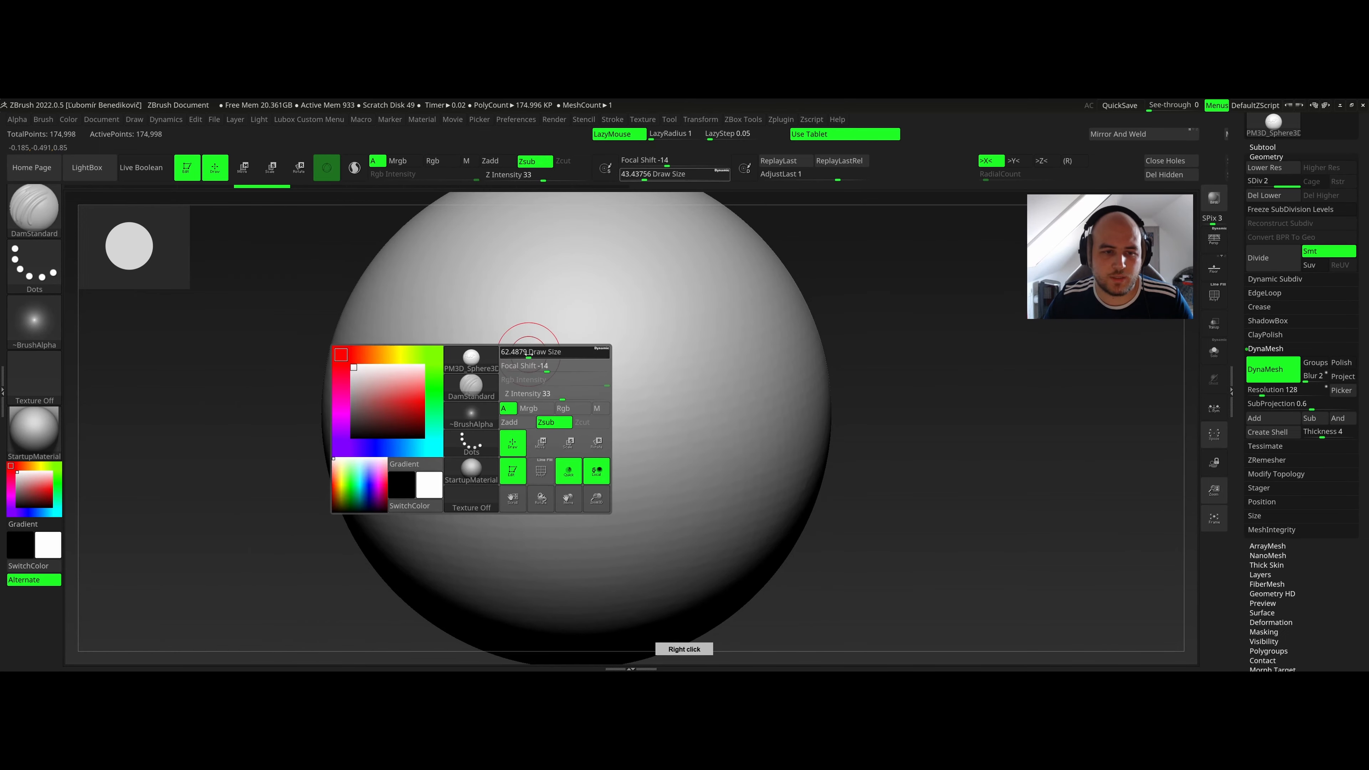
mouse_move(526, 399)
mouse_down()
mouse_move(587, 342)
mouse_move(750, 307)
mouse_up()
mouse_move(539, 336)
mouse_down()
mouse_move(674, 275)
mouse_move(749, 278)
mouse_up()
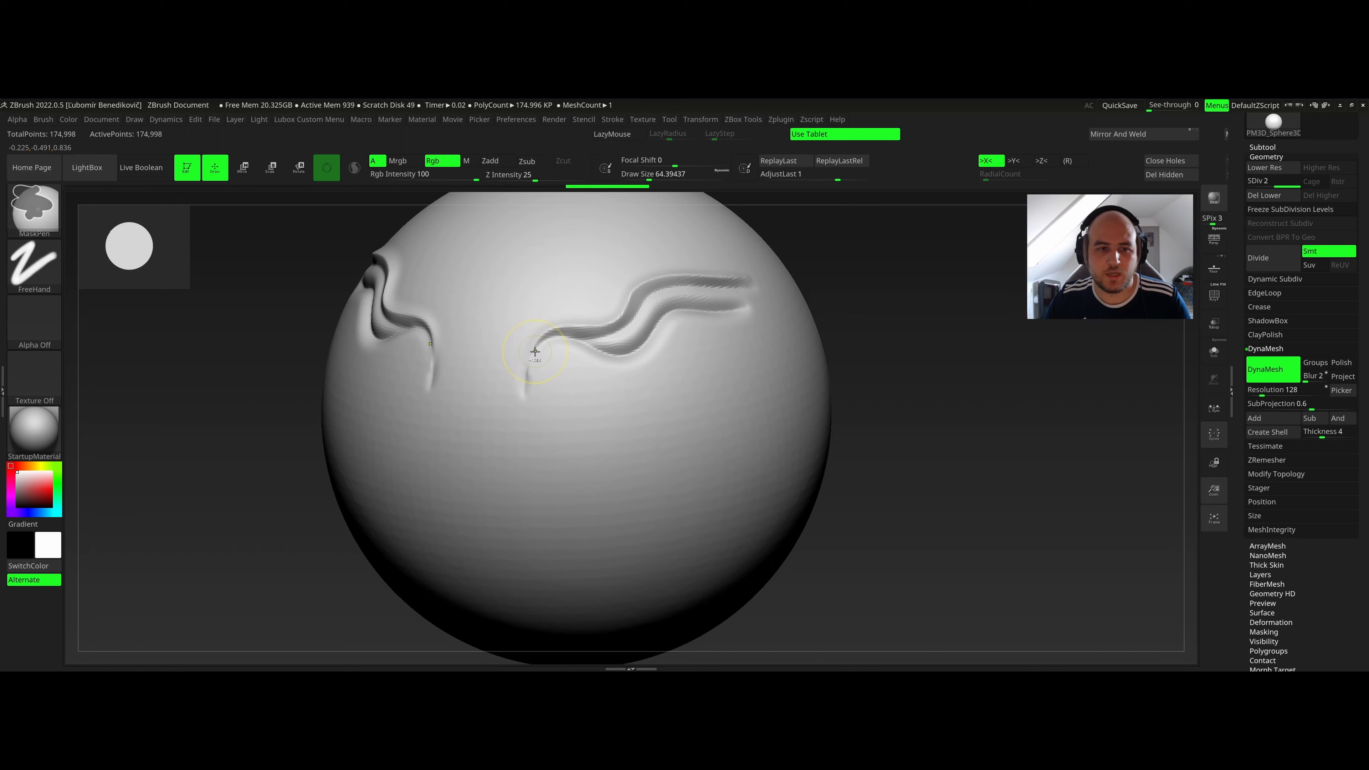
key(ctrl+z)
key(ctrl+z)
Carve mirrored angular, straight-edged panel lines forming a V on the sphere's front with draw size 41.88.
right_click(515, 362)
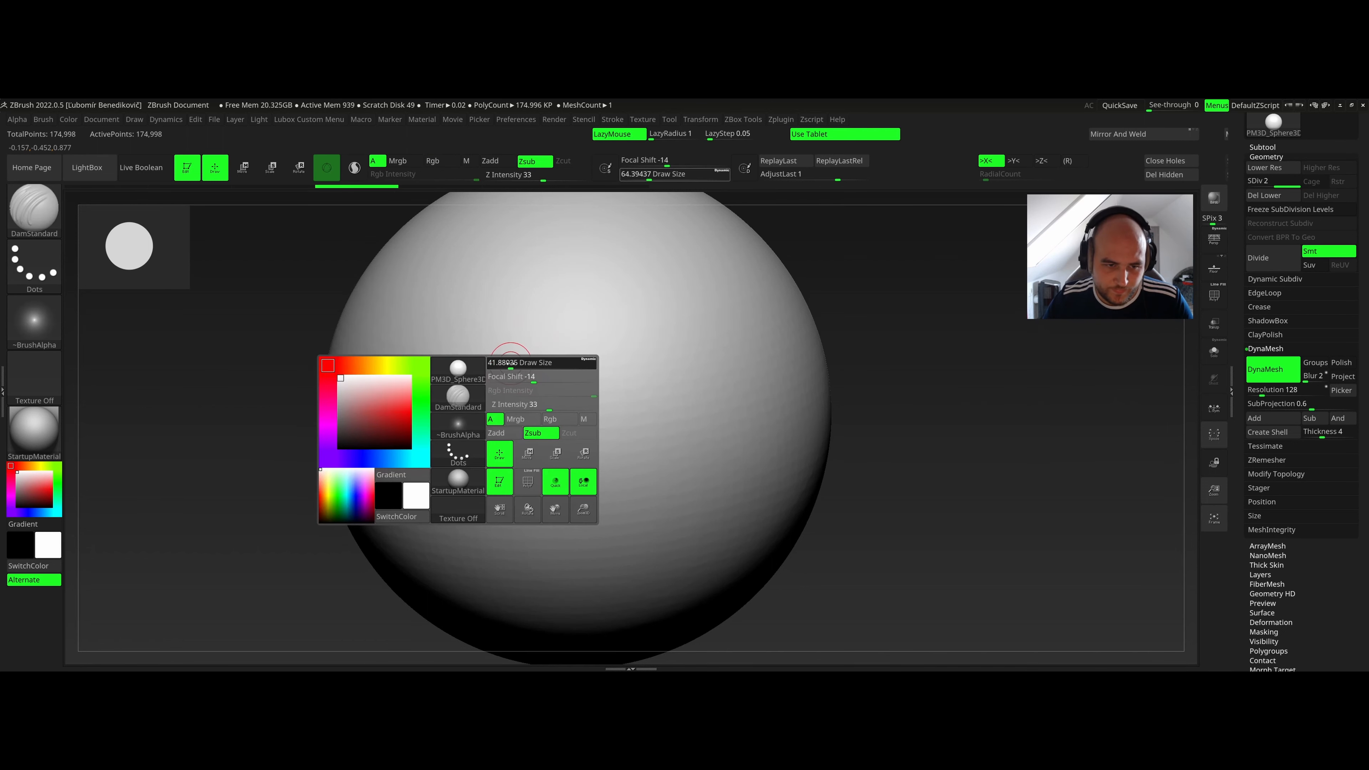
drag(515, 362, 508, 362)
right_drag(525, 348, 543, 313)
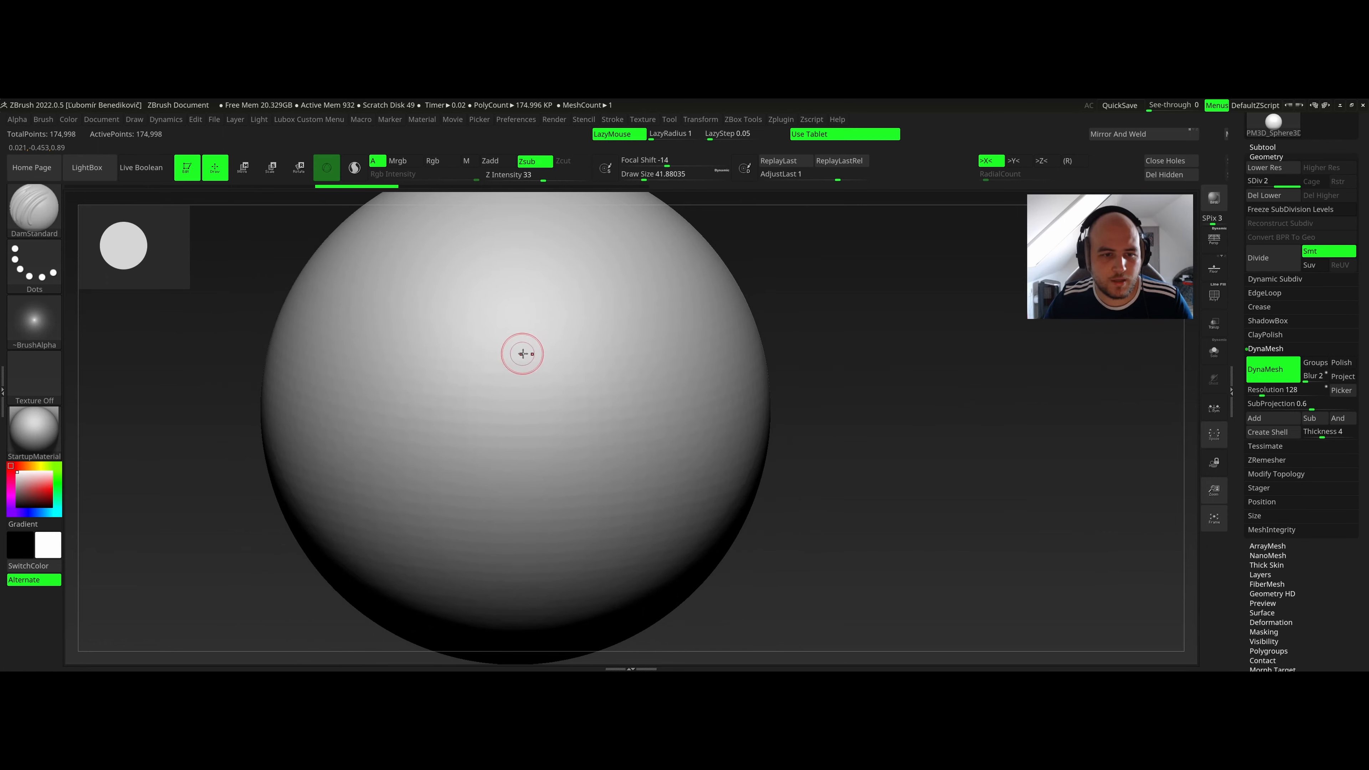
mouse_move(522, 354)
mouse_down()
mouse_move(691, 300)
mouse_move(701, 273)
mouse_up()
mouse_move(648, 282)
right_down()
mouse_move(620, 284)
mouse_move(621, 317)
mouse_move(612, 306)
mouse_move(526, 346)
mouse_move(569, 315)
mouse_move(558, 332)
right_up()
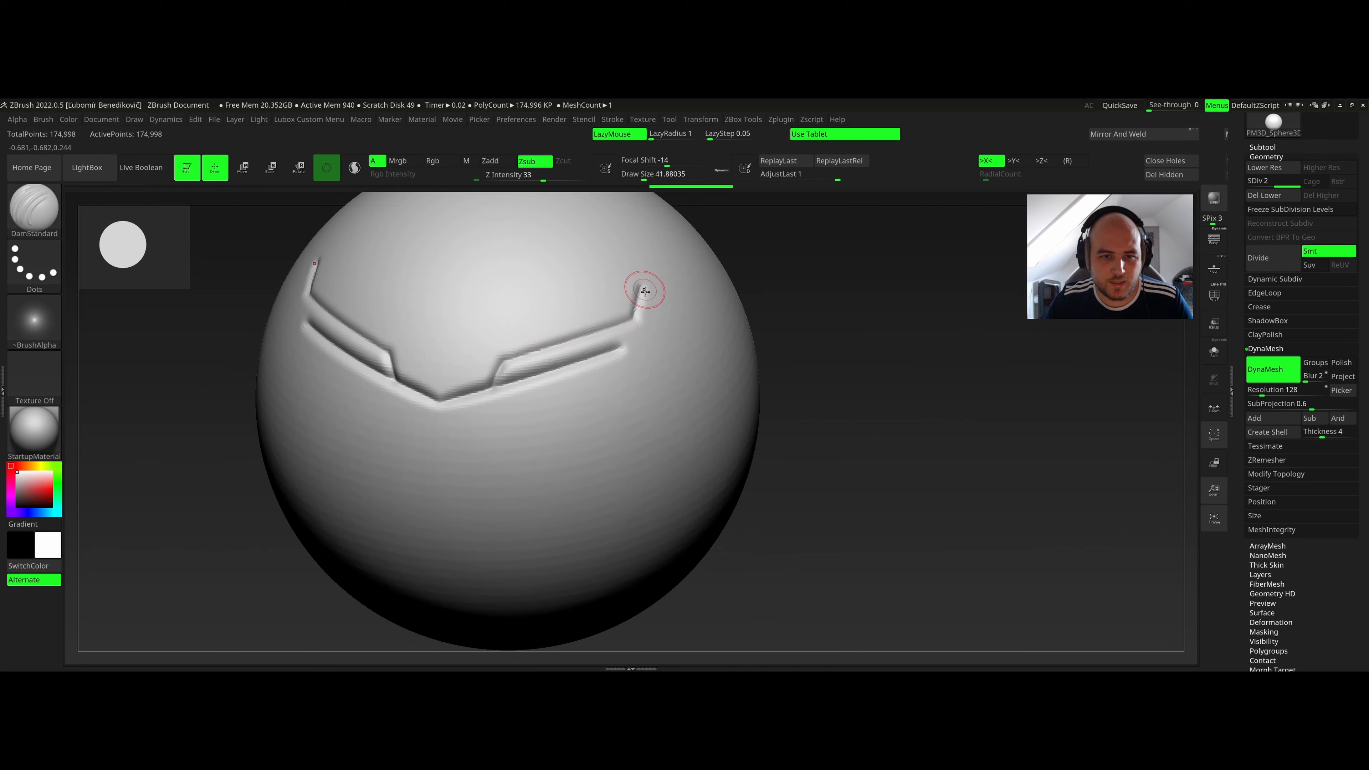
Extend the angular pattern with hooked outer ends, a parallel stepped upper line and a small notch at the centre.
drag(645, 291, 640, 289)
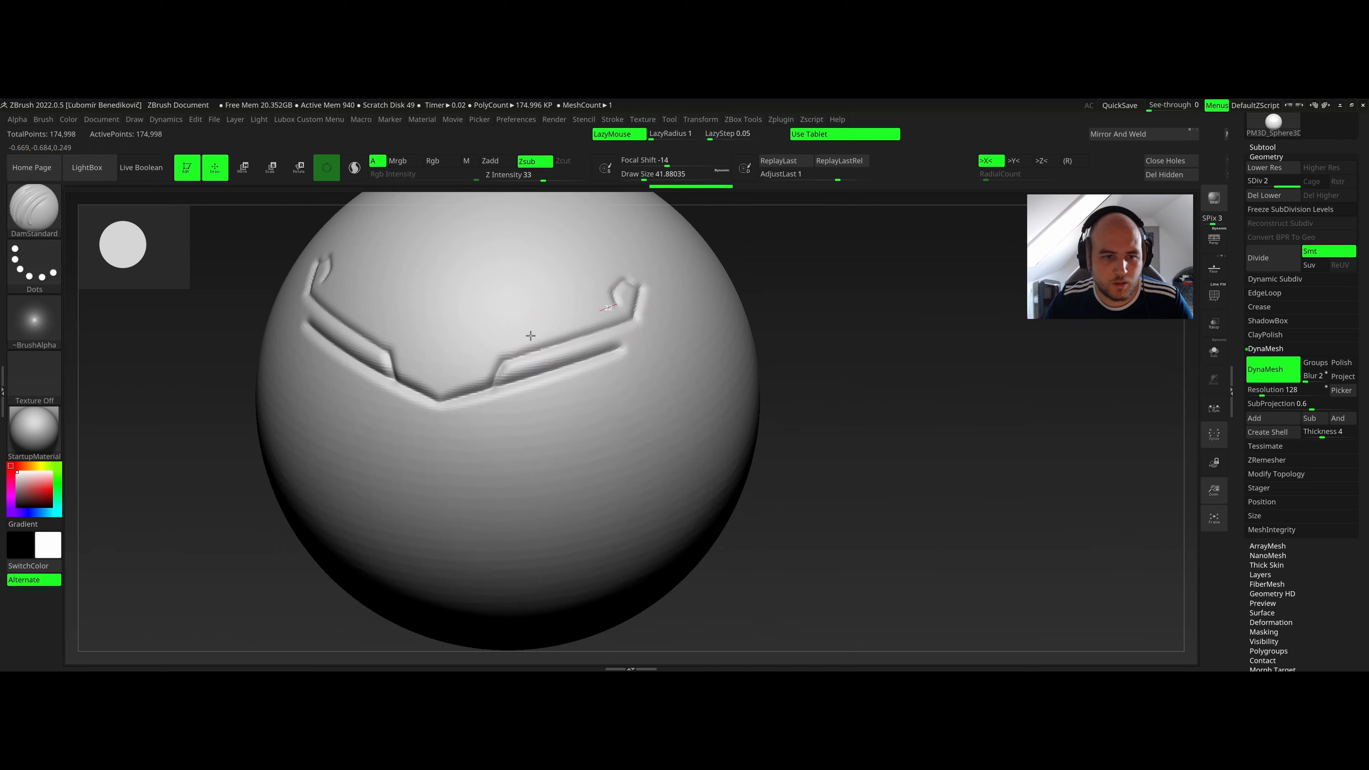
mouse_move(502, 341)
mouse_down()
mouse_move(472, 380)
mouse_move(445, 388)
mouse_up()
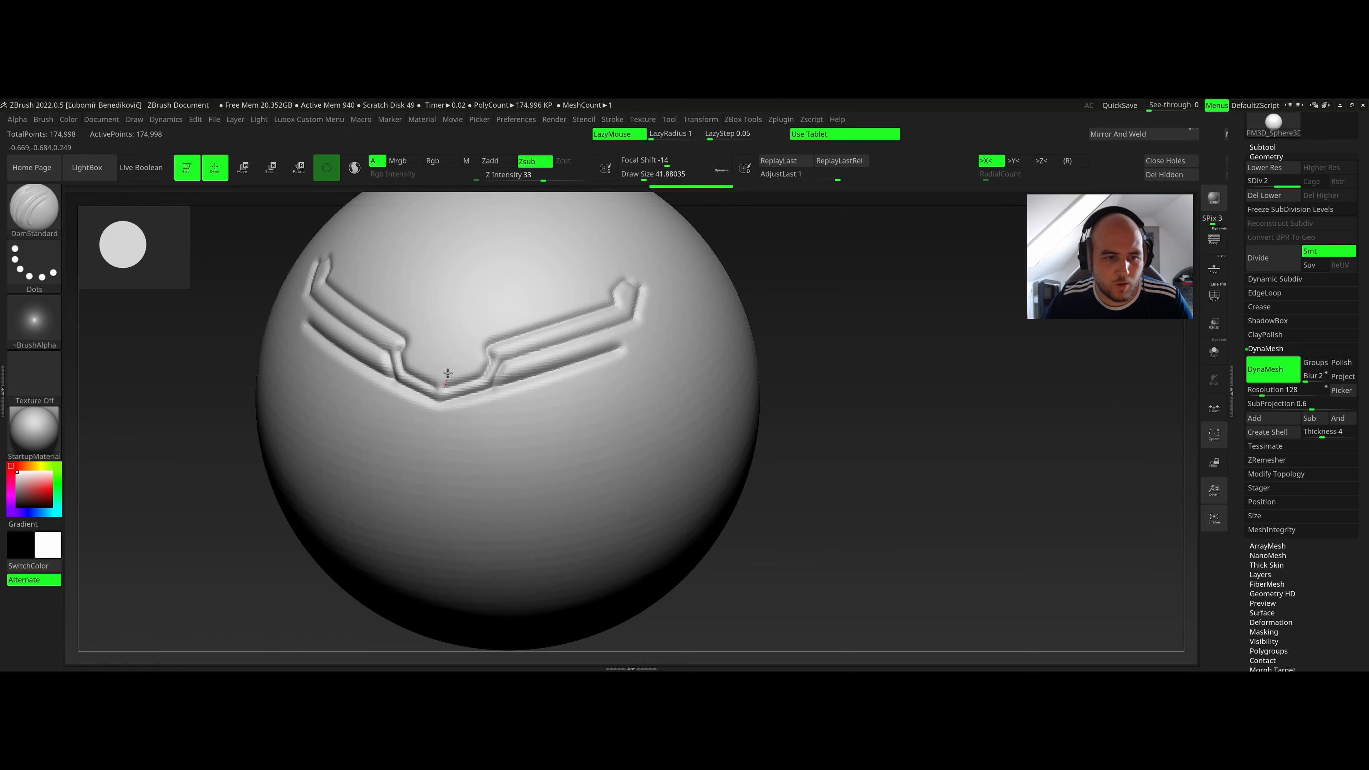
mouse_move(442, 363)
ctrl+right_down()
mouse_move(459, 330)
mouse_move(540, 340)
mouse_move(521, 317)
mouse_move(541, 327)
ctrl+right_up()
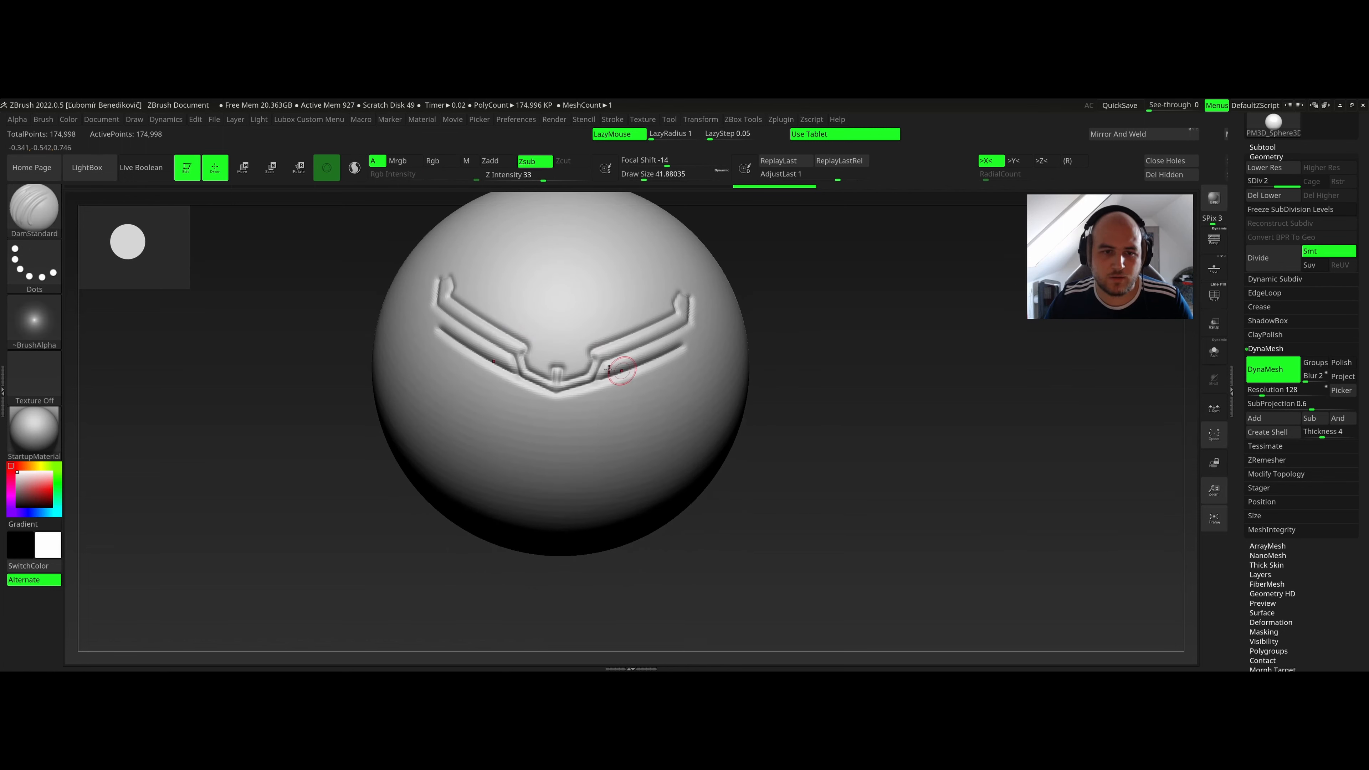
Undo all the angular panel-line strokes on the sphere.
right_drag(597, 347, 591, 354)
key(ctrl+z)
key(ctrl+z)
key(ctrl+z)
key(ctrl+z)
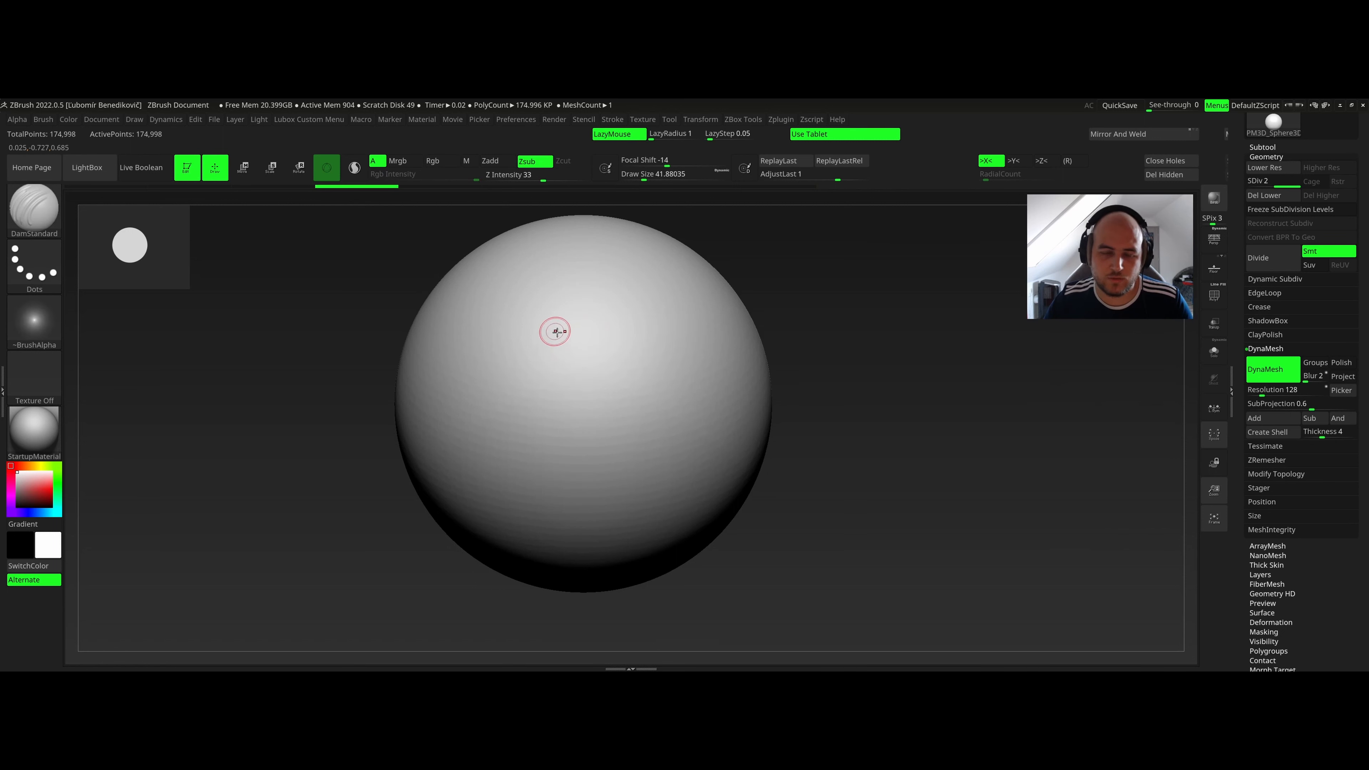
Carve a mirrored straight V groove with draw size 49.96 and try a second parallel groove above it.
key(space)
drag(548, 351, 698, 310)
right_drag(599, 327, 556, 363)
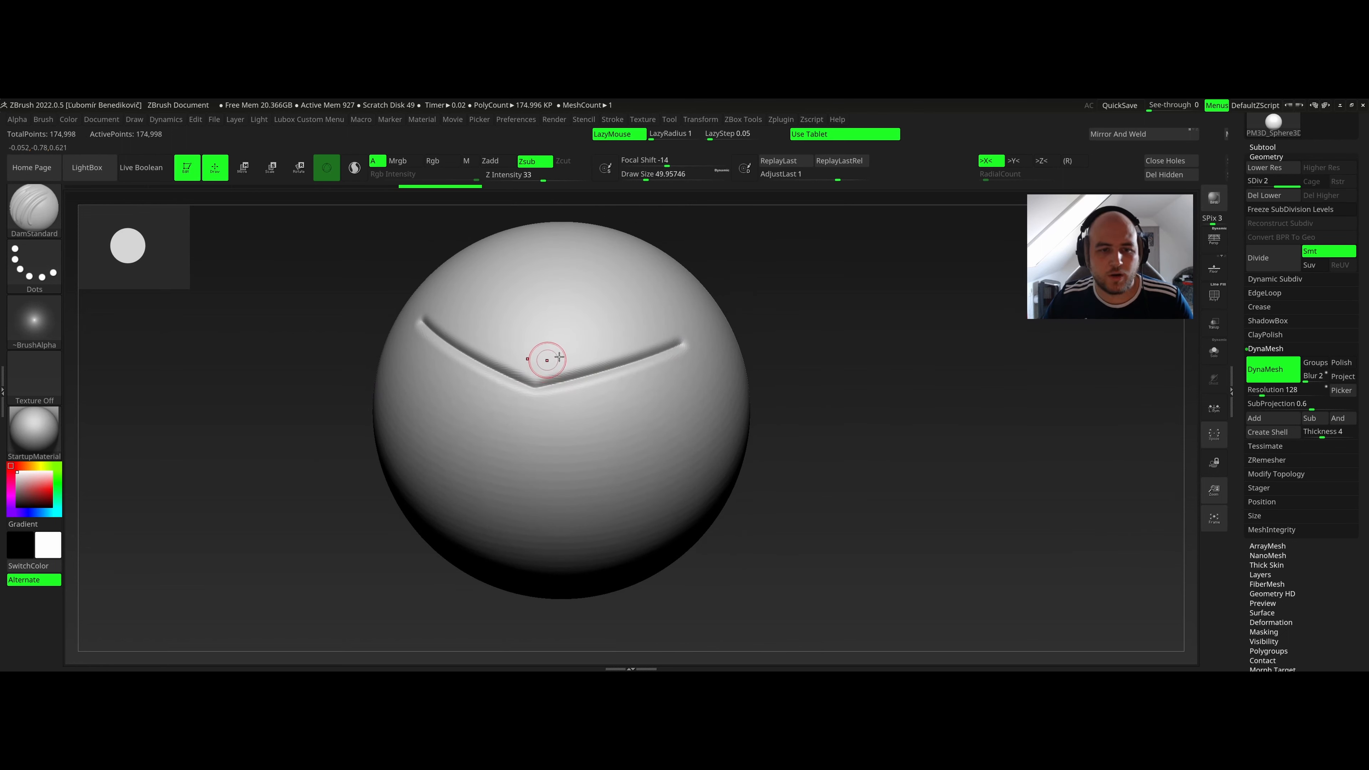
drag(610, 334, 687, 309)
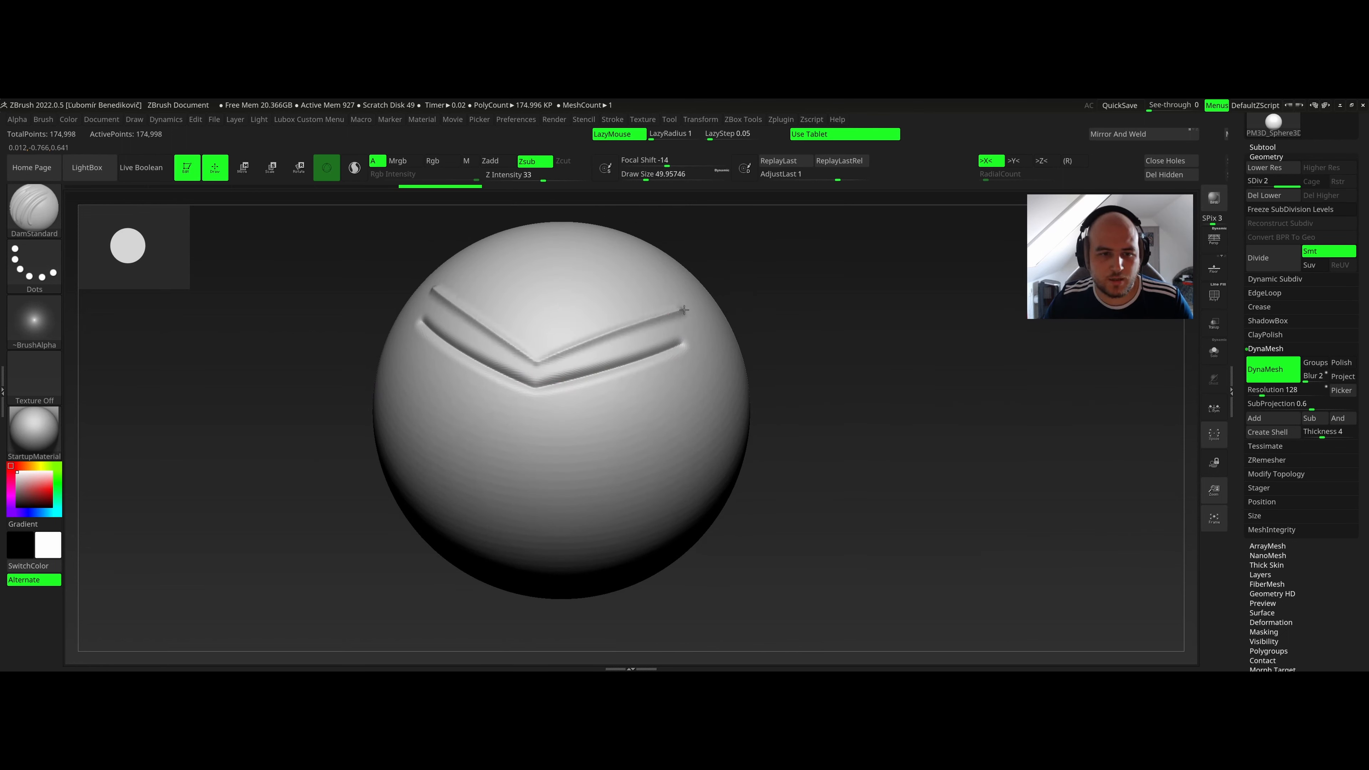
right_drag(620, 329, 544, 346)
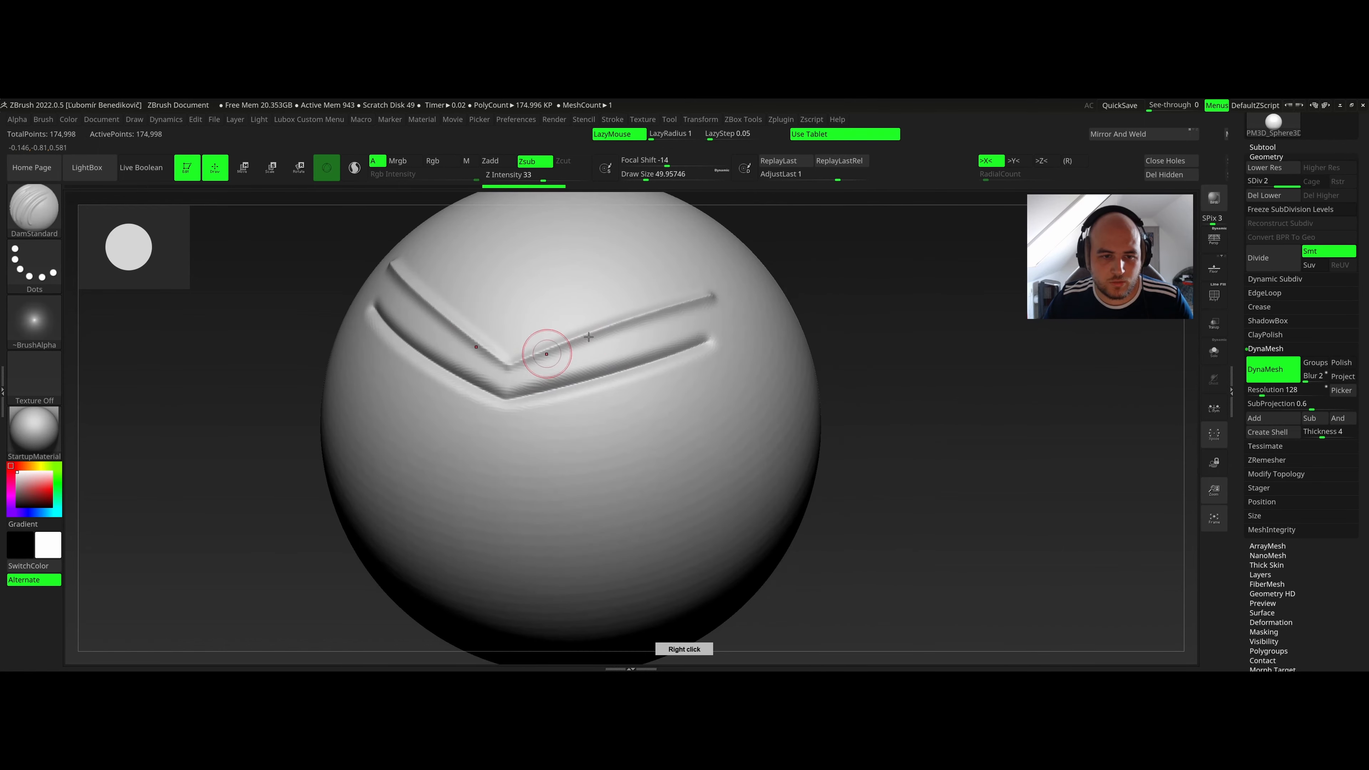
key(ctrl+z)
Double the V groove's upper edge, close its outer ends and carve a short narrow slot below its centre point.
drag(511, 387, 704, 324)
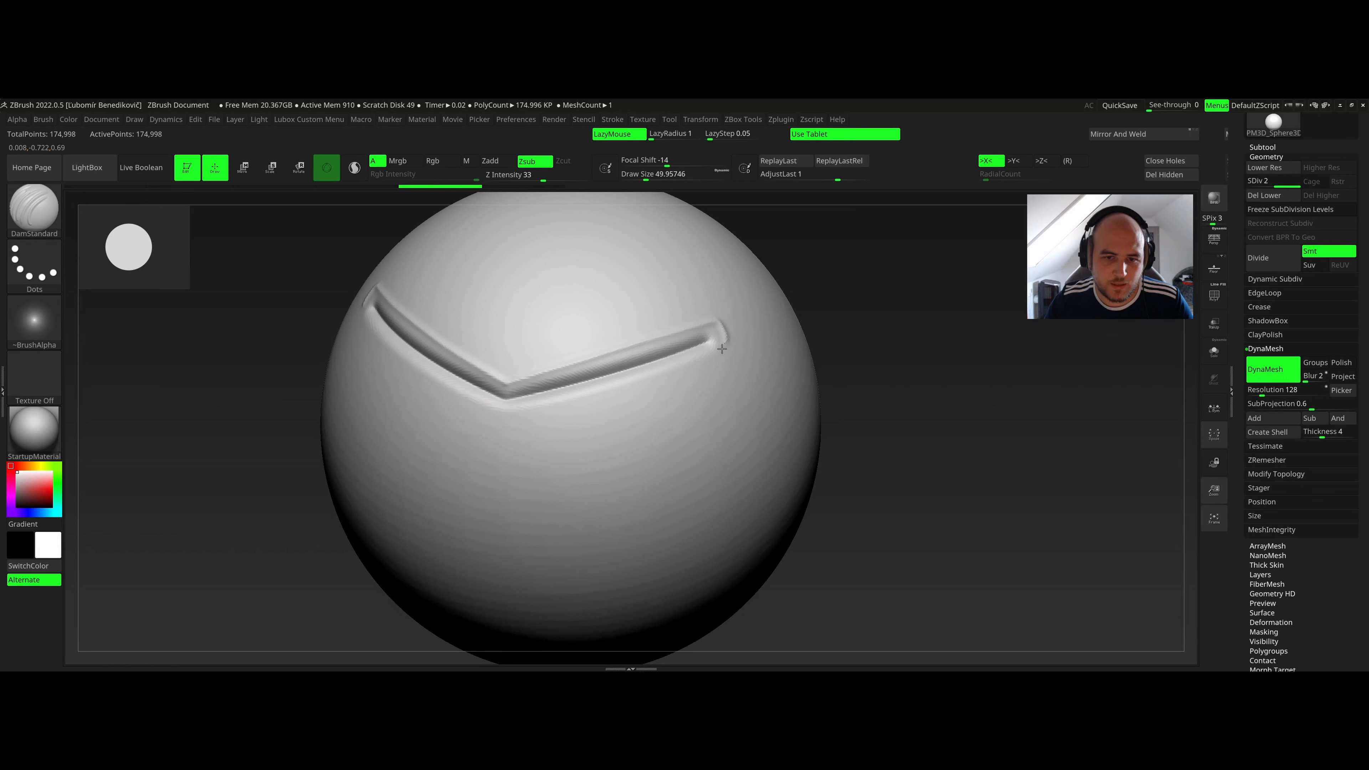
mouse_move(589, 401)
mouse_down()
mouse_move(515, 415)
mouse_move(497, 463)
mouse_up()
right_drag(611, 306, 611, 367)
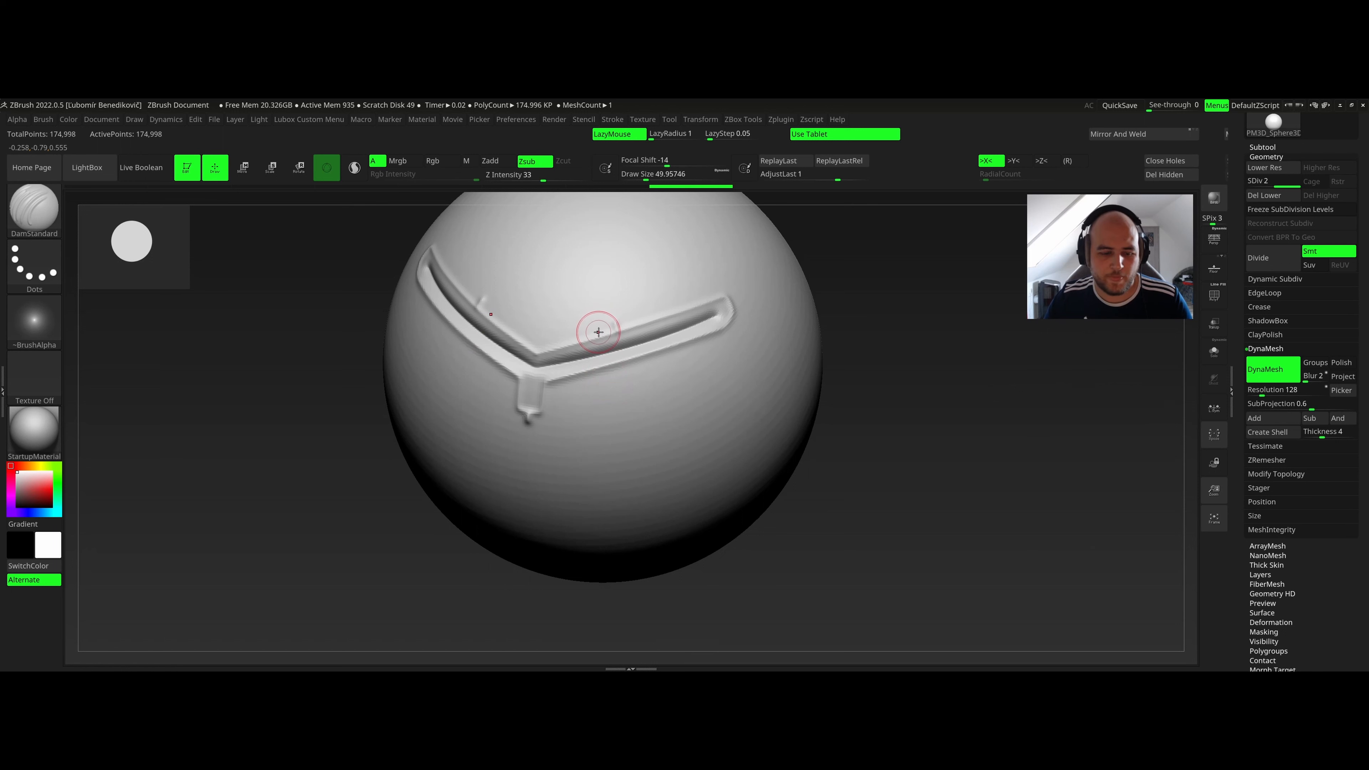
Undo the V groove and slot strokes to clear the sphere's surface.
key(ctrl+z)
key(ctrl+z)
key(ctrl+z)
key(ctrl+z)
Build up a mirrored V-shaped clay band across the sphere with ClayBuildup at draw size 96.48.
shift+right_drag(587, 350, 659, 235)
alt+right_drag(605, 297, 620, 207)
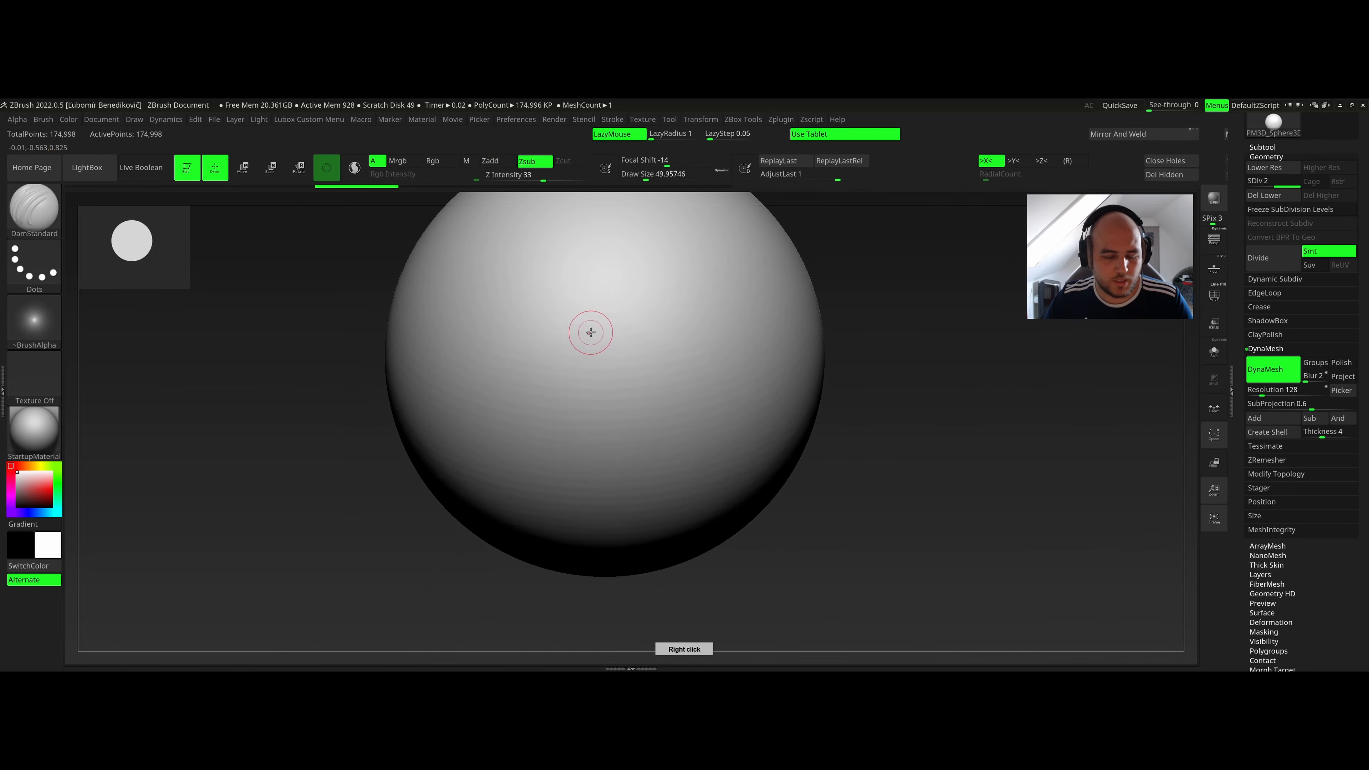
alt+right_drag(602, 307, 590, 347)
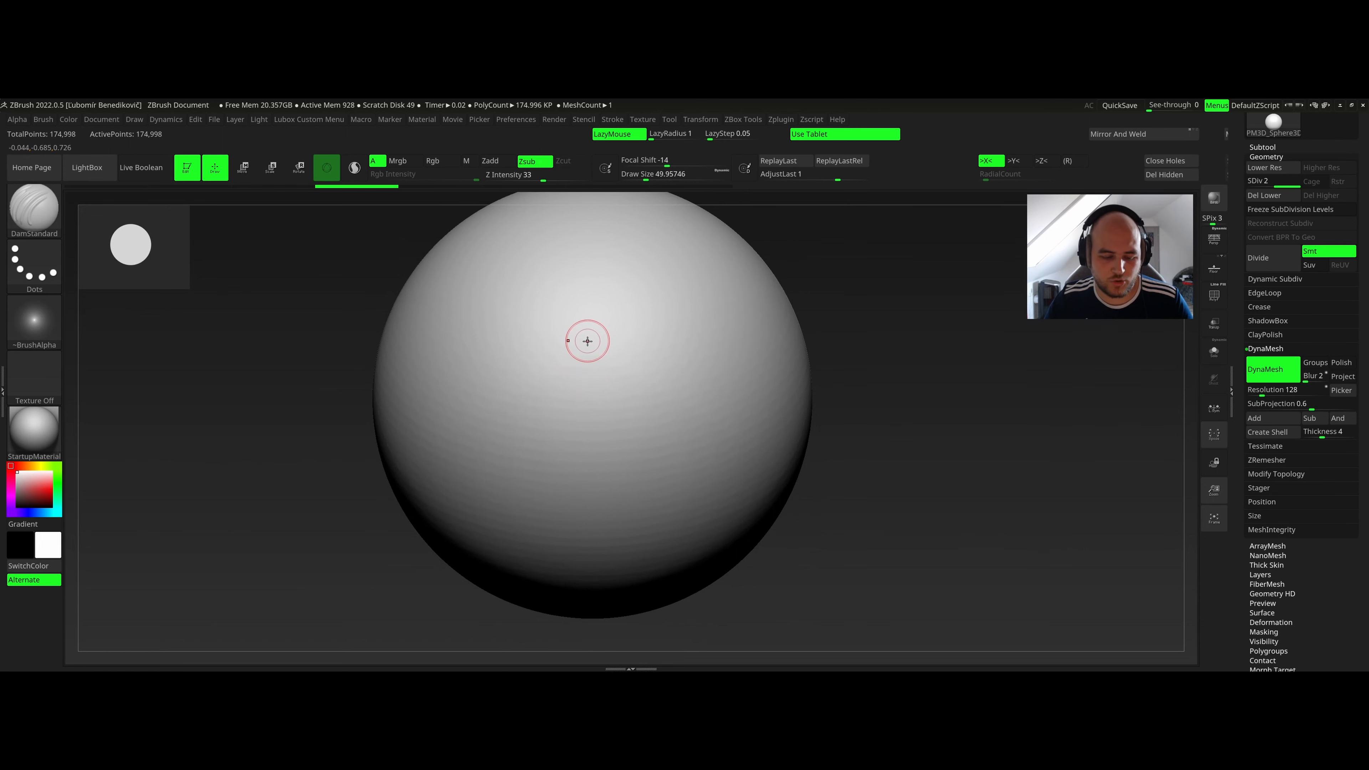
key(b)
key(c)
key(b)
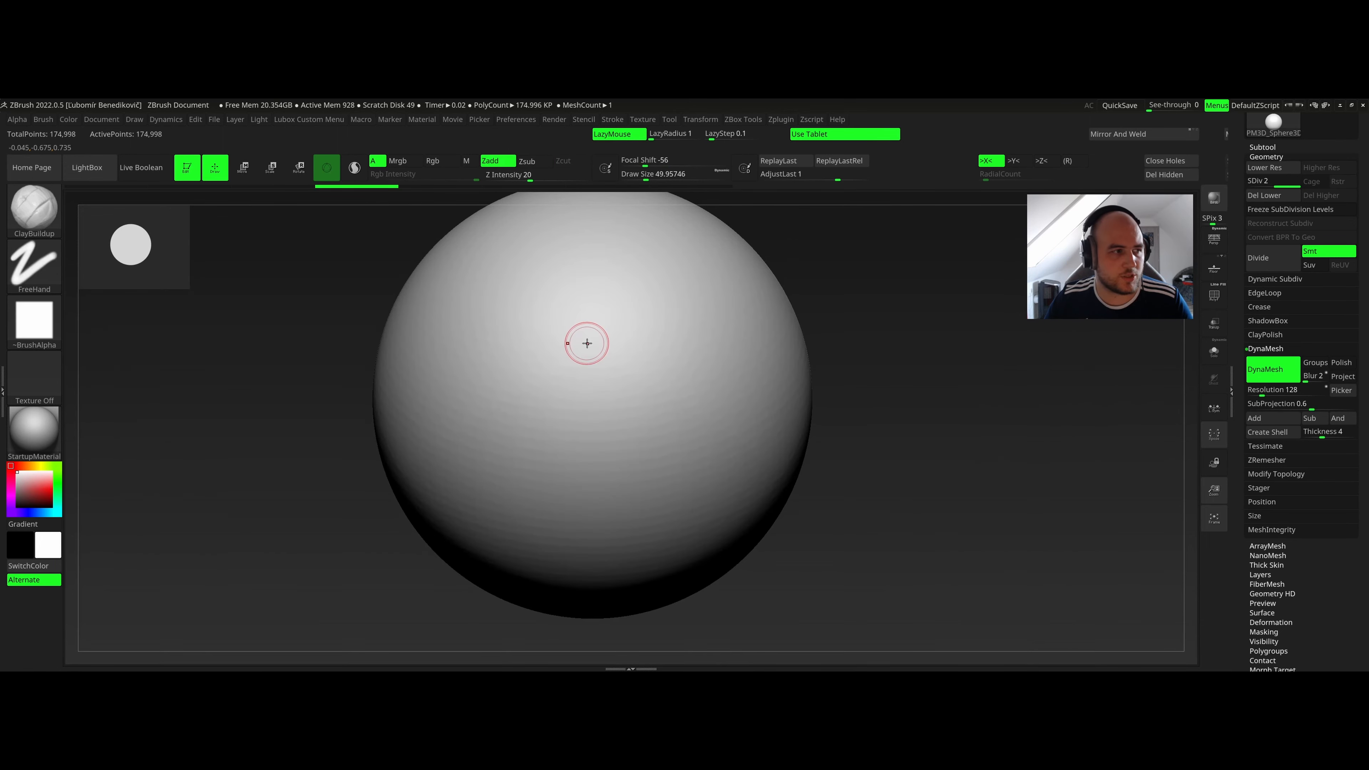
right_click(599, 345)
mouse_move(601, 345)
mouse_down()
mouse_move(592, 353)
mouse_move(590, 338)
mouse_move(679, 306)
mouse_move(746, 302)
mouse_up()
right_click(587, 344)
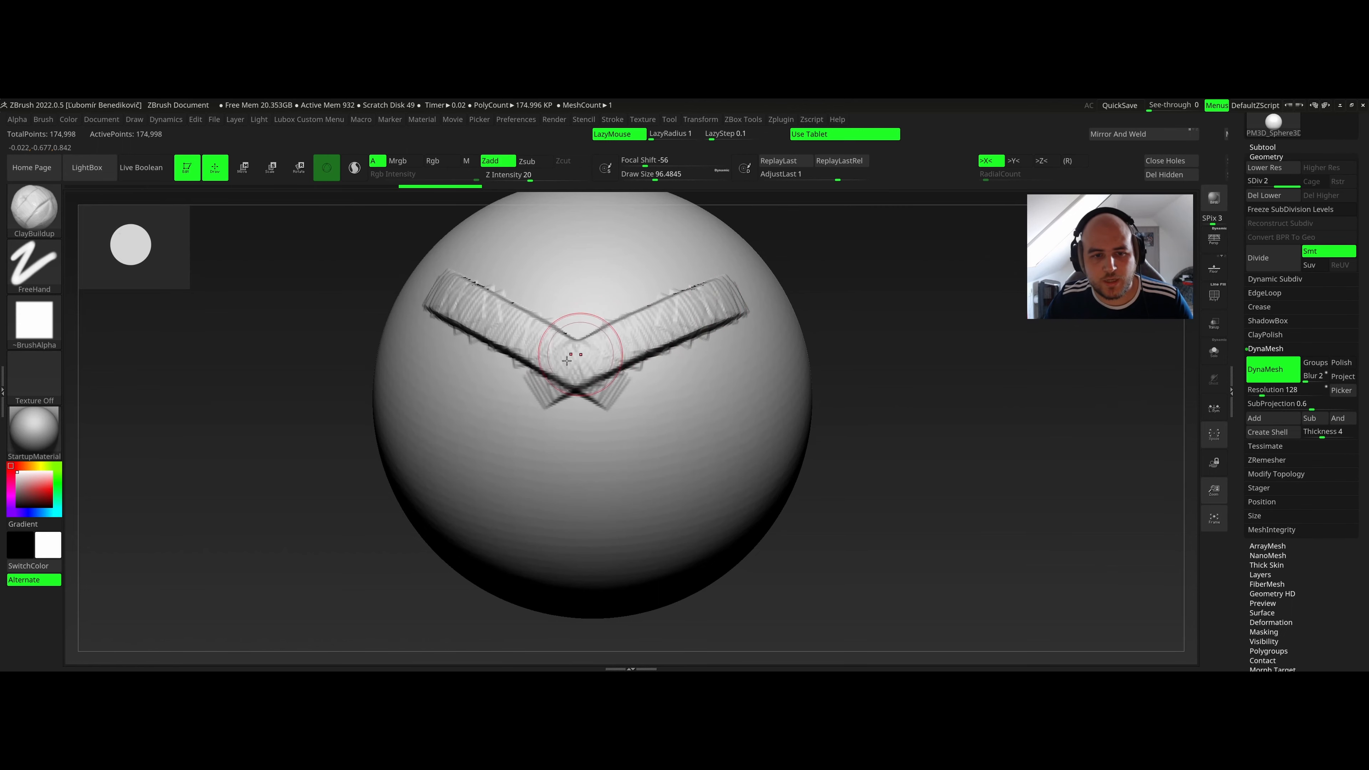
Add mirrored flaring clay bands beneath the V and build up the form where they meet at the centre.
mouse_move(567, 360)
mouse_down()
mouse_move(588, 336)
mouse_move(731, 312)
mouse_move(663, 357)
mouse_up()
mouse_move(711, 310)
alt+right_down()
mouse_move(539, 302)
mouse_move(583, 324)
mouse_move(627, 321)
alt+right_up()
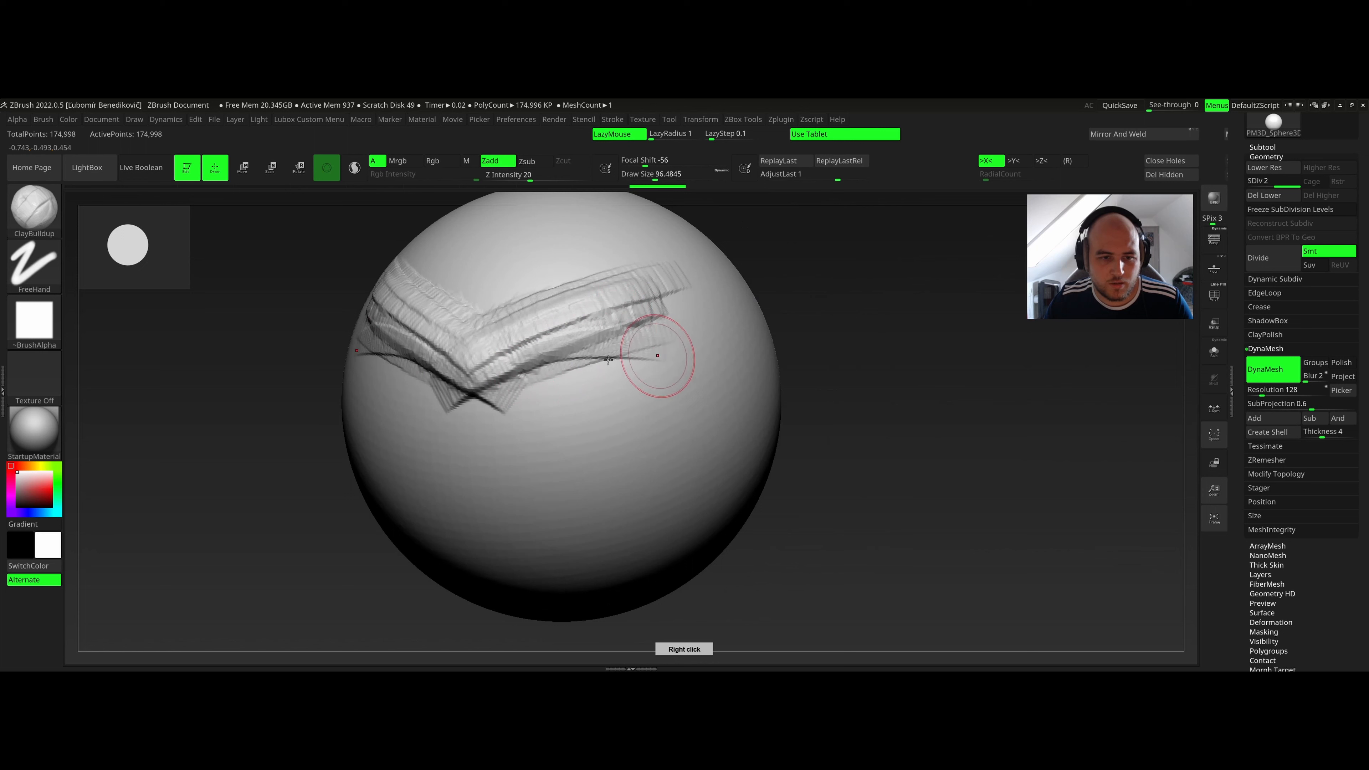
mouse_move(608, 359)
mouse_down()
mouse_move(519, 382)
mouse_move(693, 386)
mouse_move(725, 334)
mouse_up()
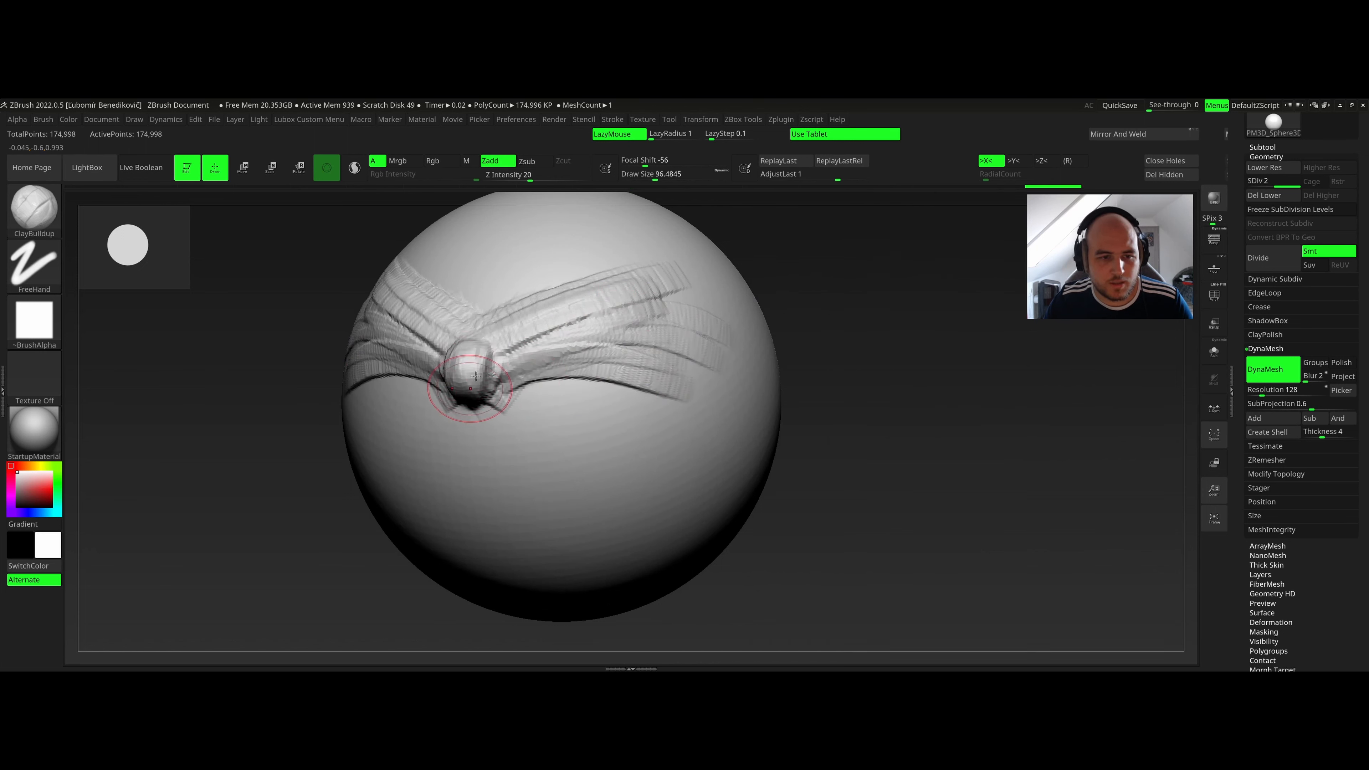
mouse_move(483, 379)
mouse_down()
mouse_move(543, 320)
mouse_move(636, 289)
mouse_up()
drag(539, 350, 638, 289)
Smooth the clay bands around the V's centre and try finer strokes there at draw size 41.88.
key(shift)
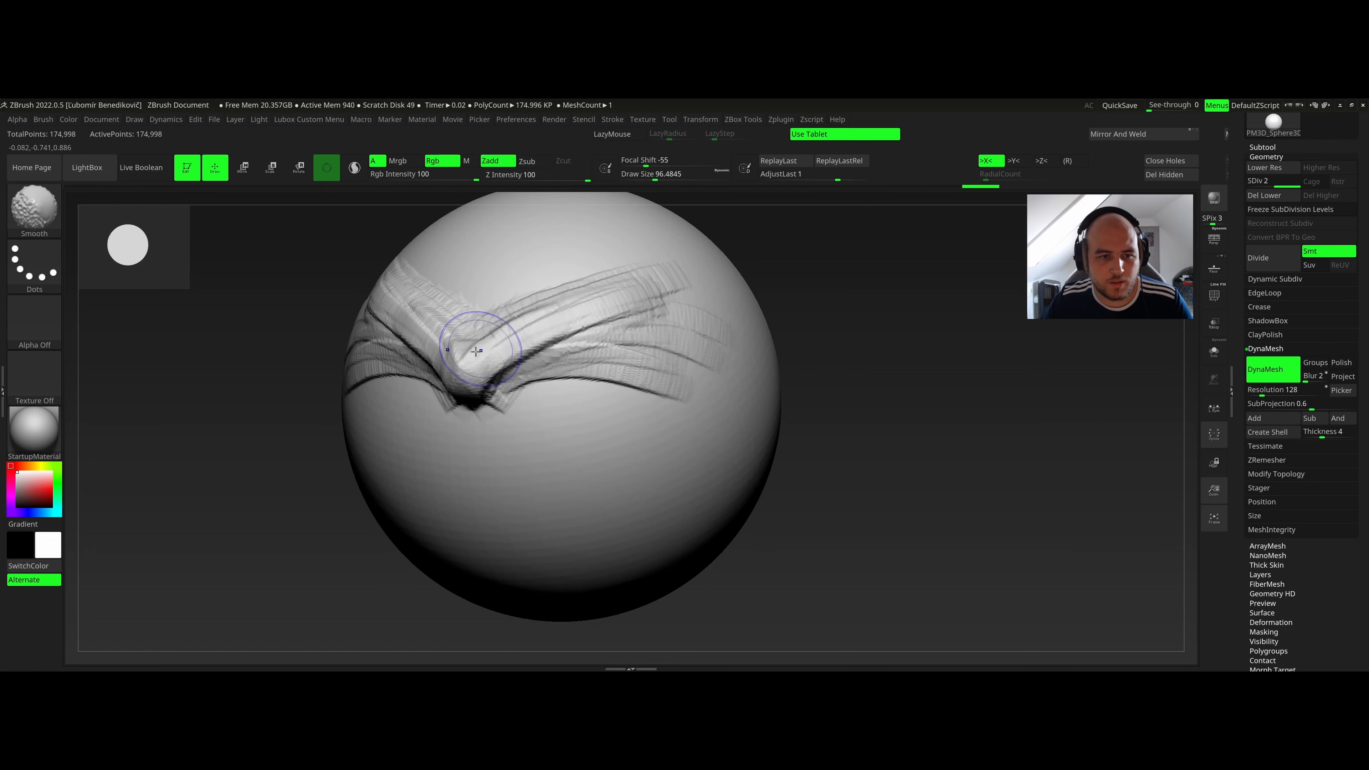
mouse_move(484, 341)
shift+mouse_down()
mouse_move(524, 297)
mouse_move(602, 349)
shift+mouse_up()
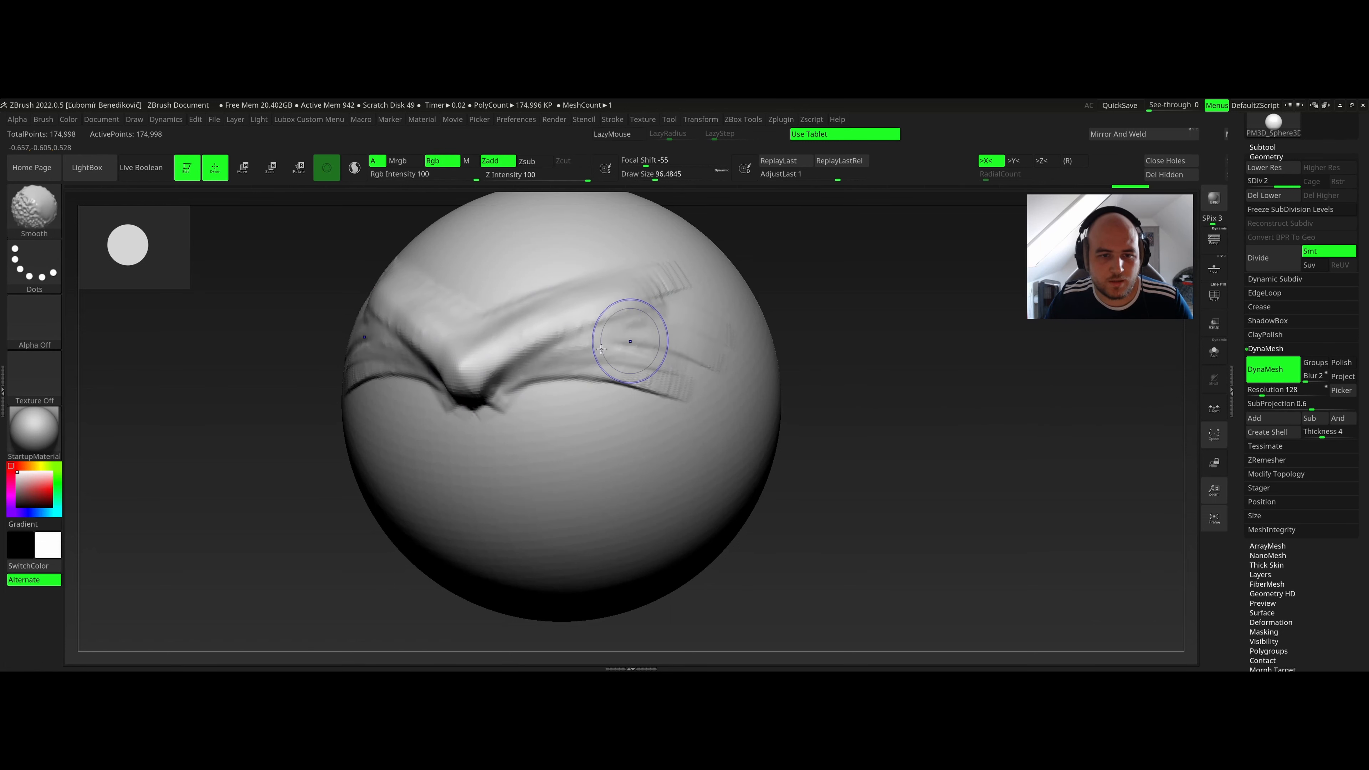
mouse_move(467, 362)
right_down()
mouse_move(452, 362)
mouse_move(477, 357)
mouse_move(484, 310)
right_up()
right_click(529, 375)
drag(521, 375, 516, 375)
mouse_move(513, 383)
alt+right_down()
mouse_move(504, 340)
mouse_move(510, 358)
alt+right_up()
mouse_move(510, 415)
mouse_down()
mouse_move(533, 325)
mouse_move(595, 353)
mouse_move(600, 336)
mouse_move(639, 332)
mouse_move(631, 305)
mouse_move(647, 307)
mouse_move(572, 349)
mouse_up()
Undo all the smoothing and clay band strokes to clear the sphere's surface.
key(ctrl+z)
key(ctrl+z)
key(ctrl+z)
key(ctrl+z)
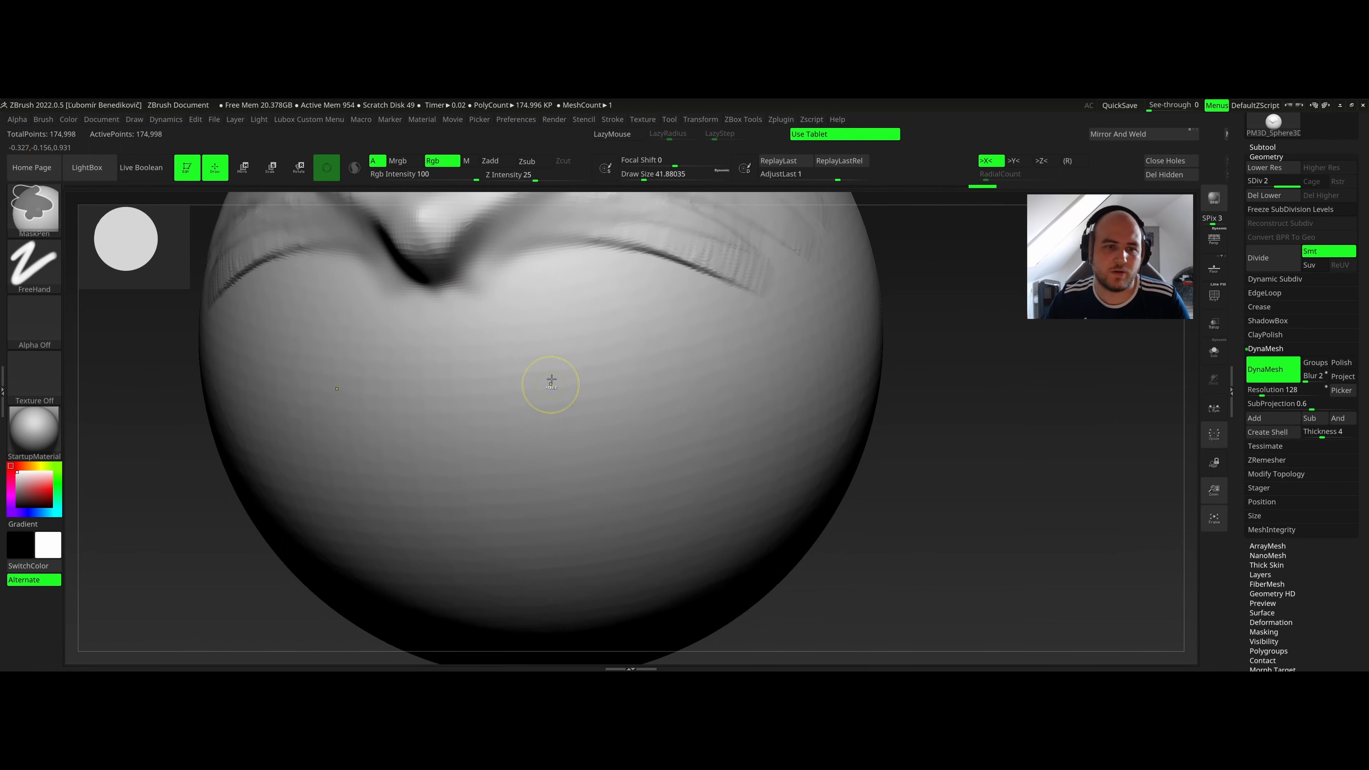
right_drag(575, 328, 539, 313)
mouse_move(539, 313)
ctrl+right_down()
mouse_move(544, 351)
mouse_move(474, 328)
mouse_move(545, 414)
ctrl+right_up()
key(ctrl+z)
key(ctrl+z)
key(ctrl+z)
key(ctrl+z)
key(ctrl+z)
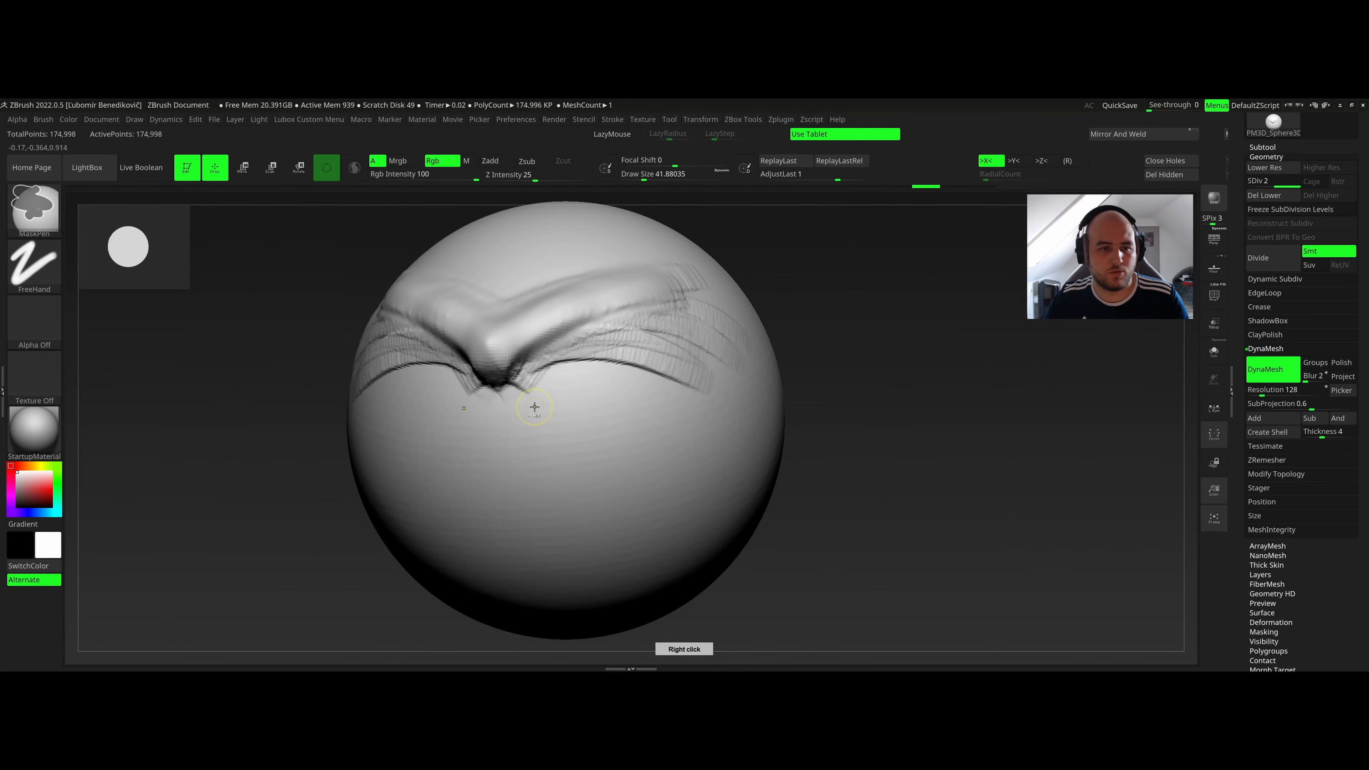
key(ctrl+z)
key(ctrl+z)
key(ctrl+z)
key(ctrl+z)
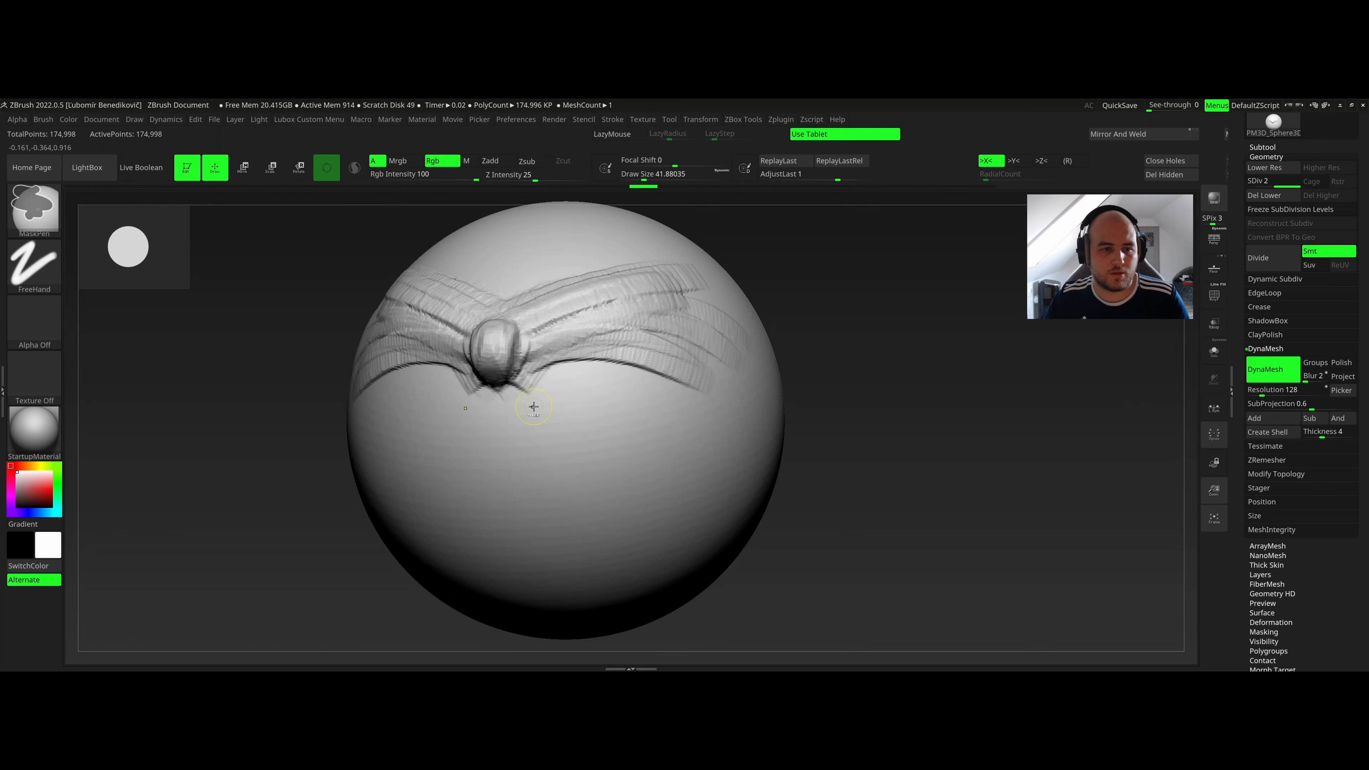
key(ctrl+z)
key(ctrl+z)
key(ctrl+z)
key(ctrl+z)
key(ctrl+z)
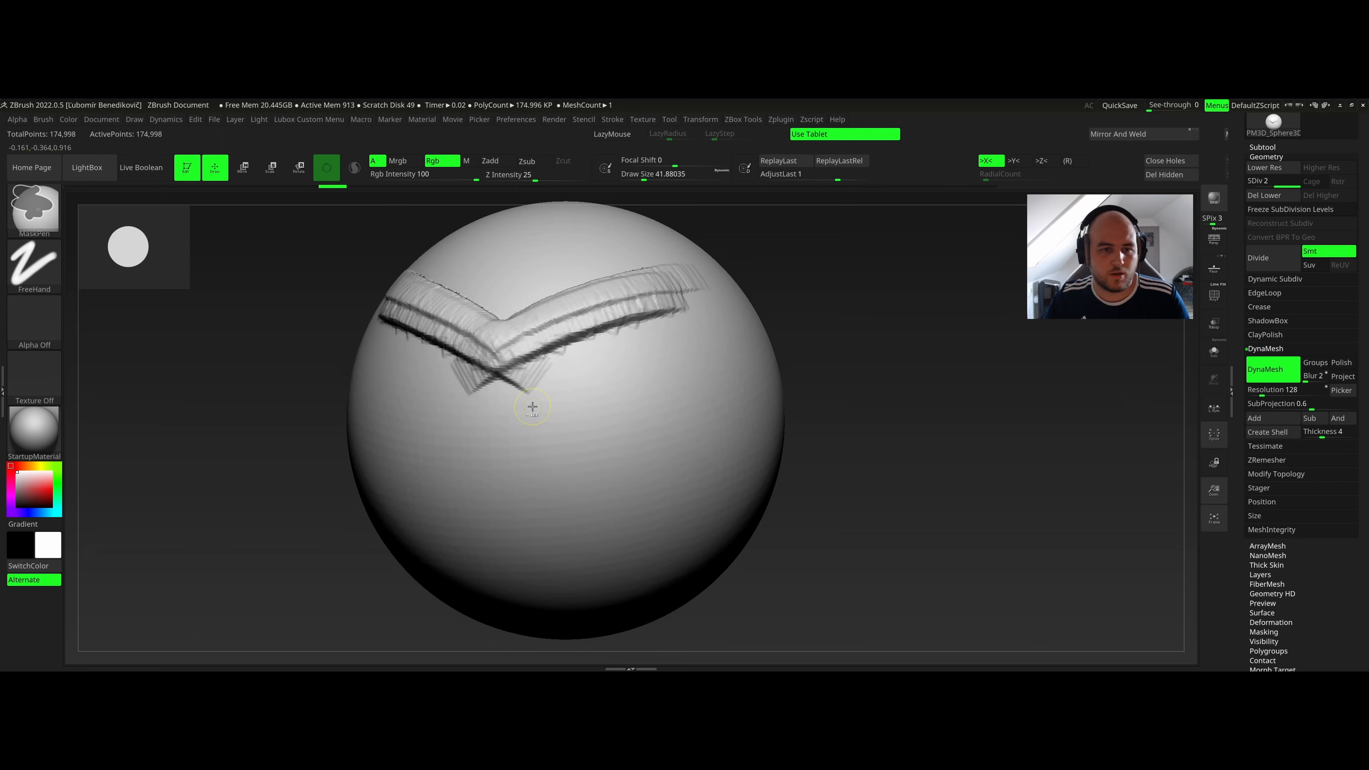
key(ctrl+z)
key(ctrl+z)
key(ctrl+z)
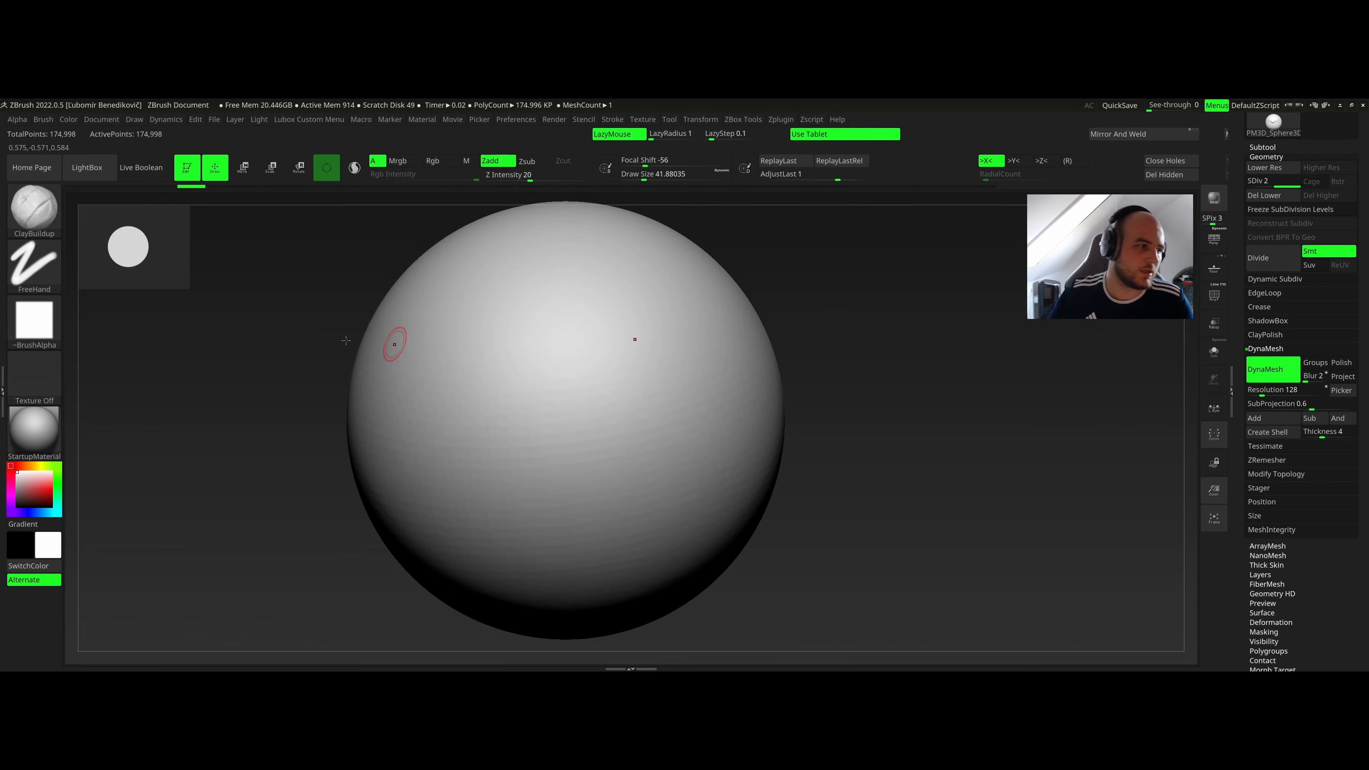
Set the ClayBuildup brush's alpha to Alpha 01.
click(35, 323)
click(39, 324)
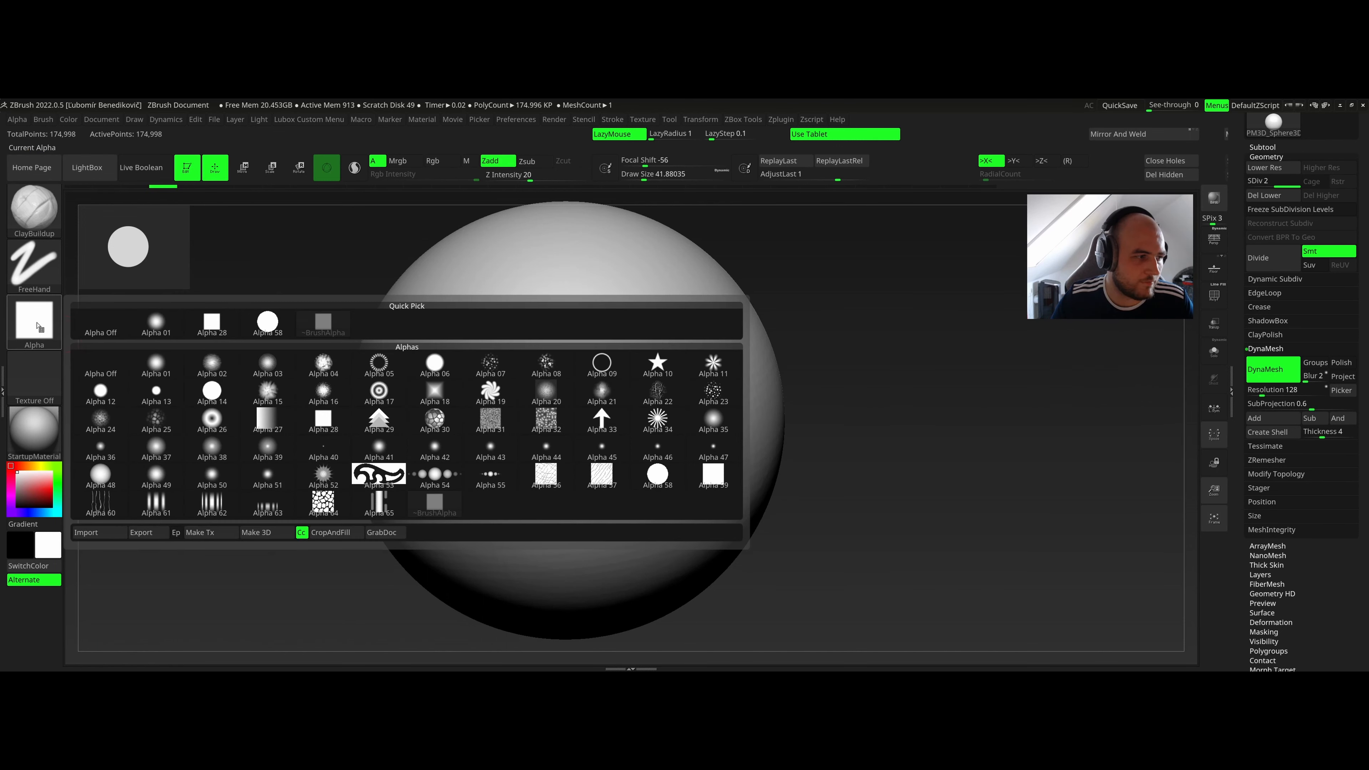
click(155, 364)
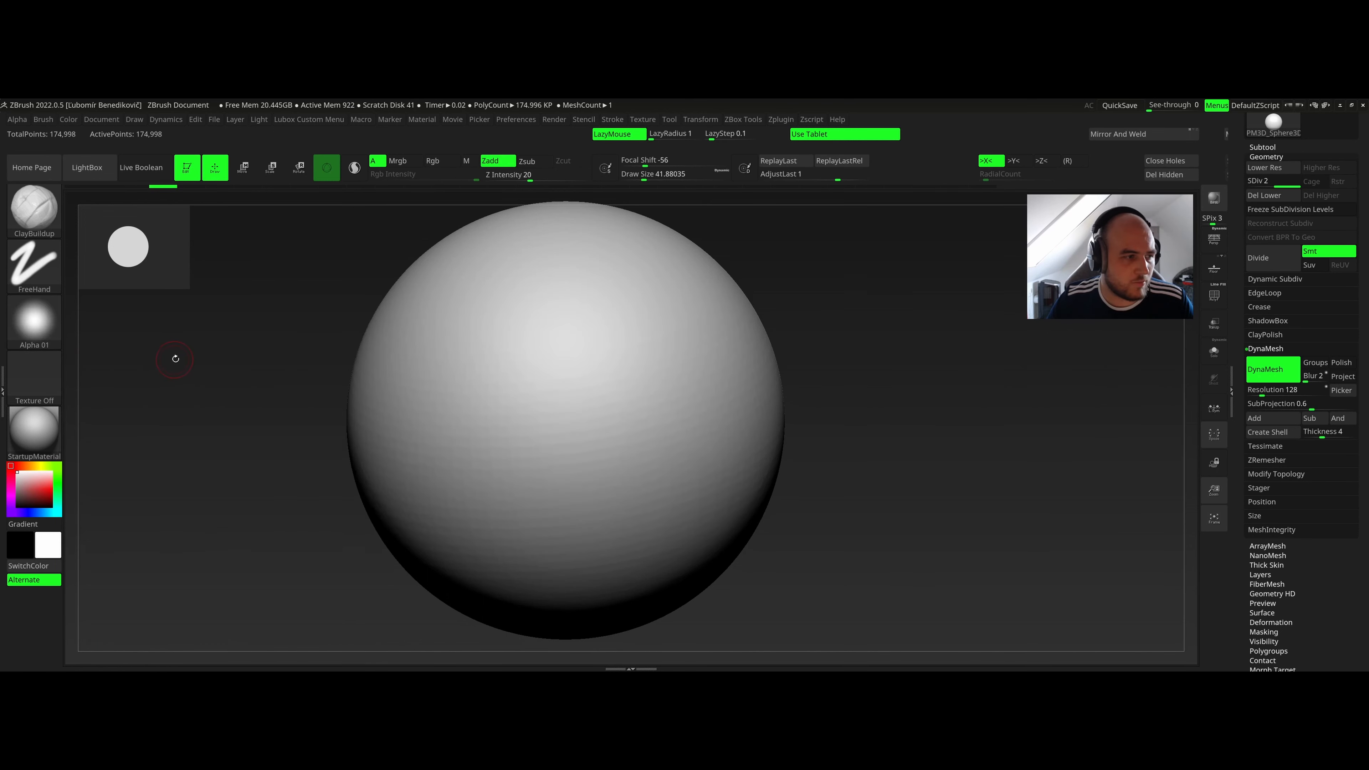
Try a mirrored looping raised strand on the sphere with ClayBuildup at draw size 41.88 and undo it.
right_drag(558, 353, 556, 347)
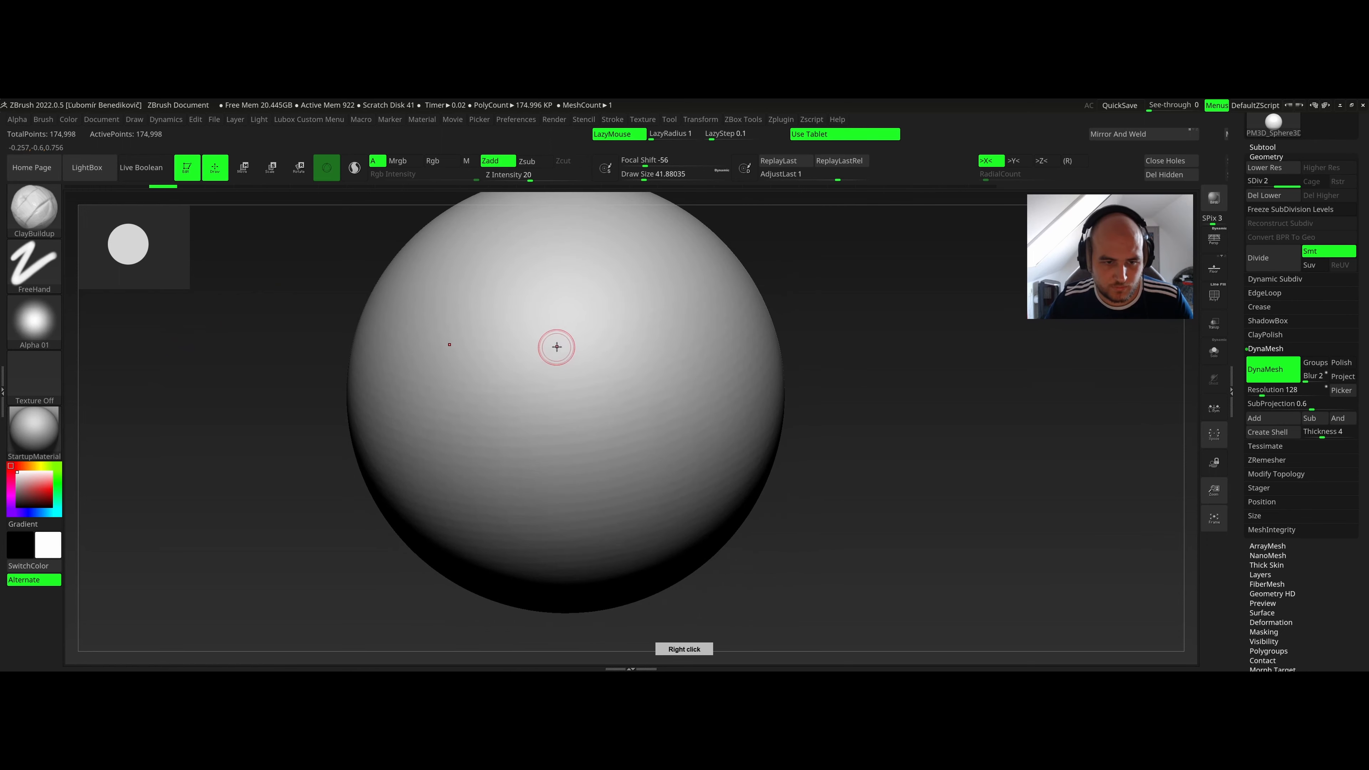
mouse_move(541, 383)
mouse_down()
mouse_move(638, 346)
mouse_move(632, 303)
mouse_move(582, 296)
mouse_up()
click(582, 343)
mouse_move(593, 312)
right_down()
mouse_move(566, 324)
mouse_move(569, 313)
mouse_move(596, 357)
mouse_move(567, 368)
right_up()
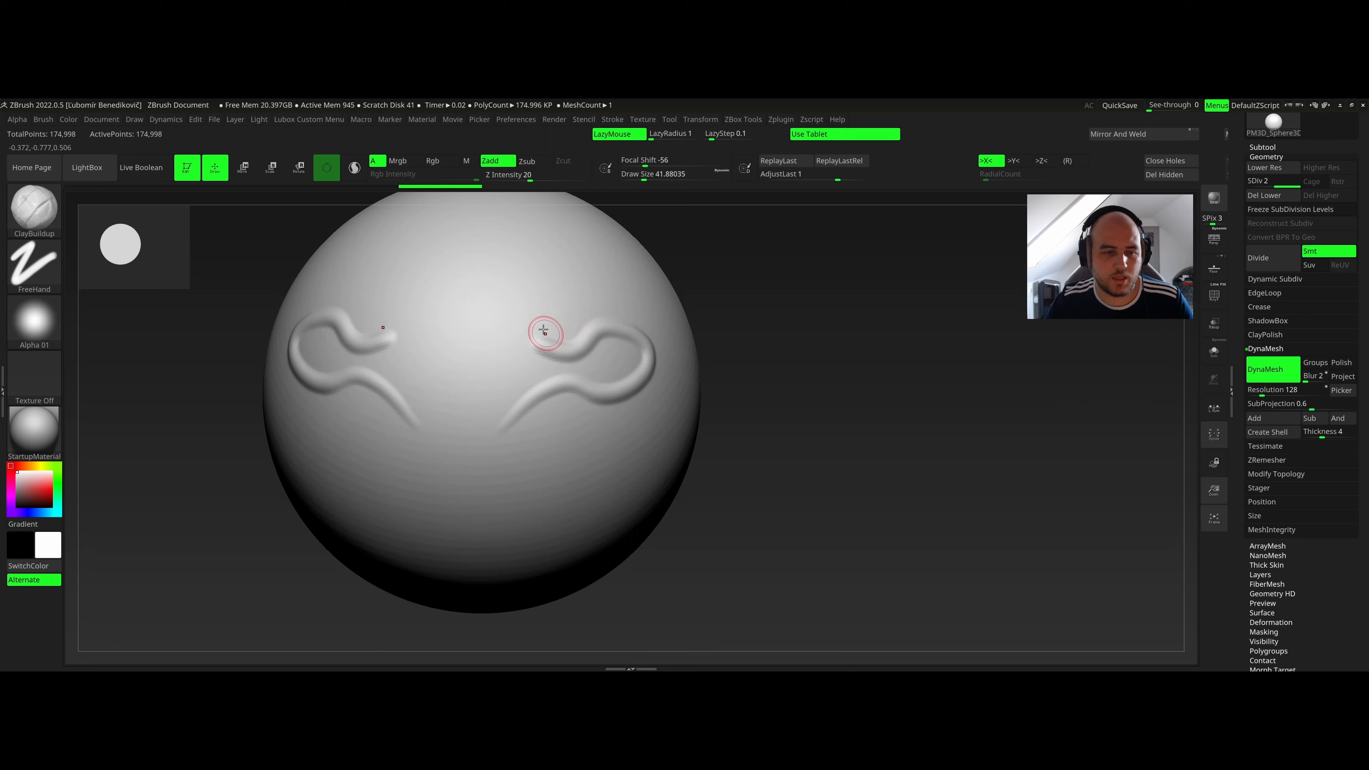
key(ctrl+z)
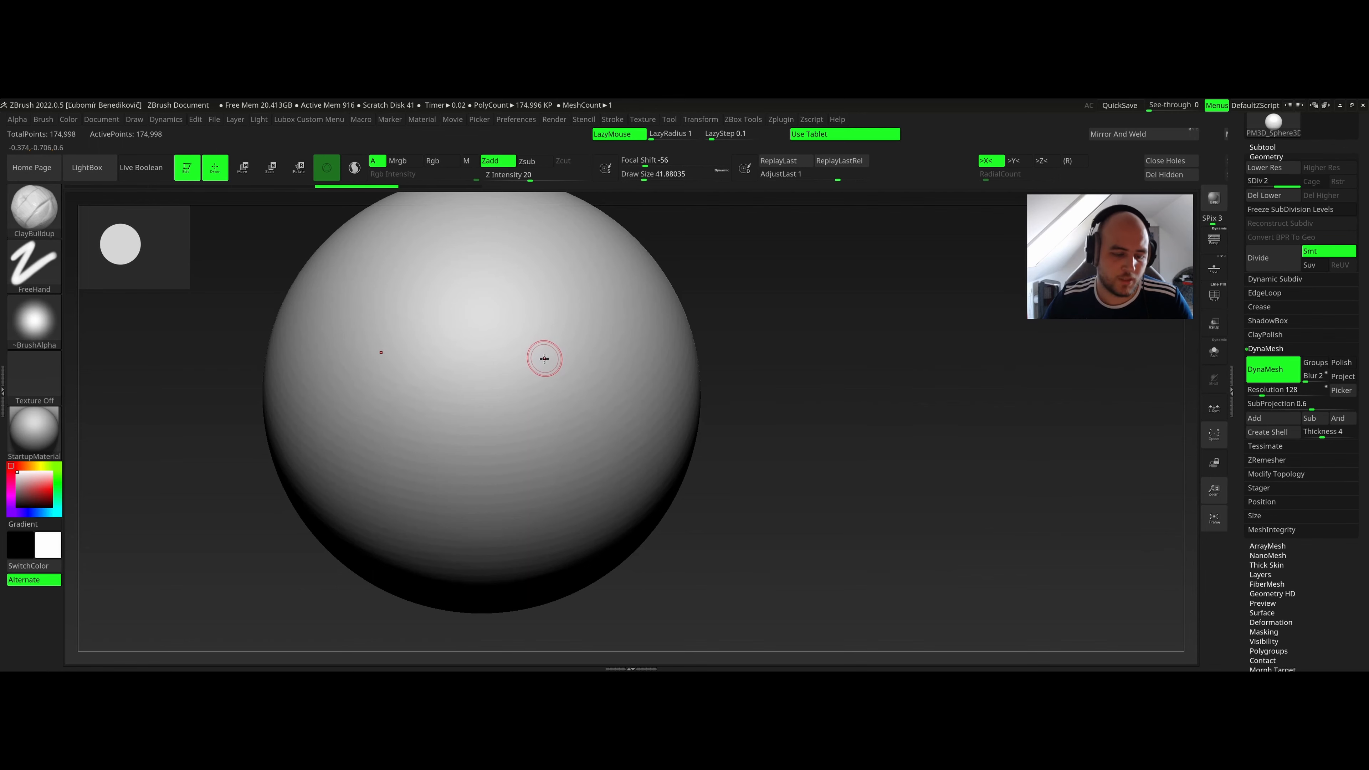
Carve a mirrored straight V groove across the sphere with DamStandard at draw size 72.31.
key(b)
key(d)
key(s)
right_drag(544, 353, 474, 369)
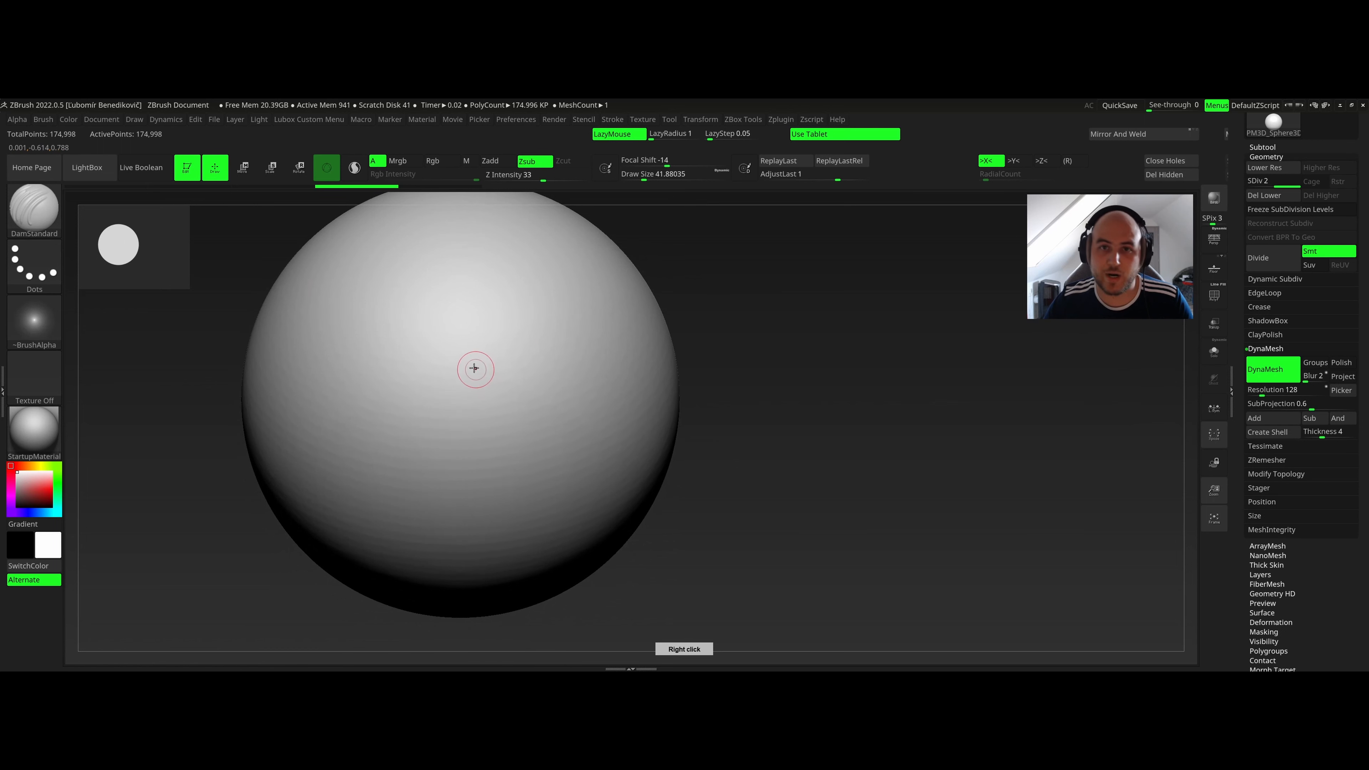
right_click(459, 384)
drag(461, 384, 504, 367)
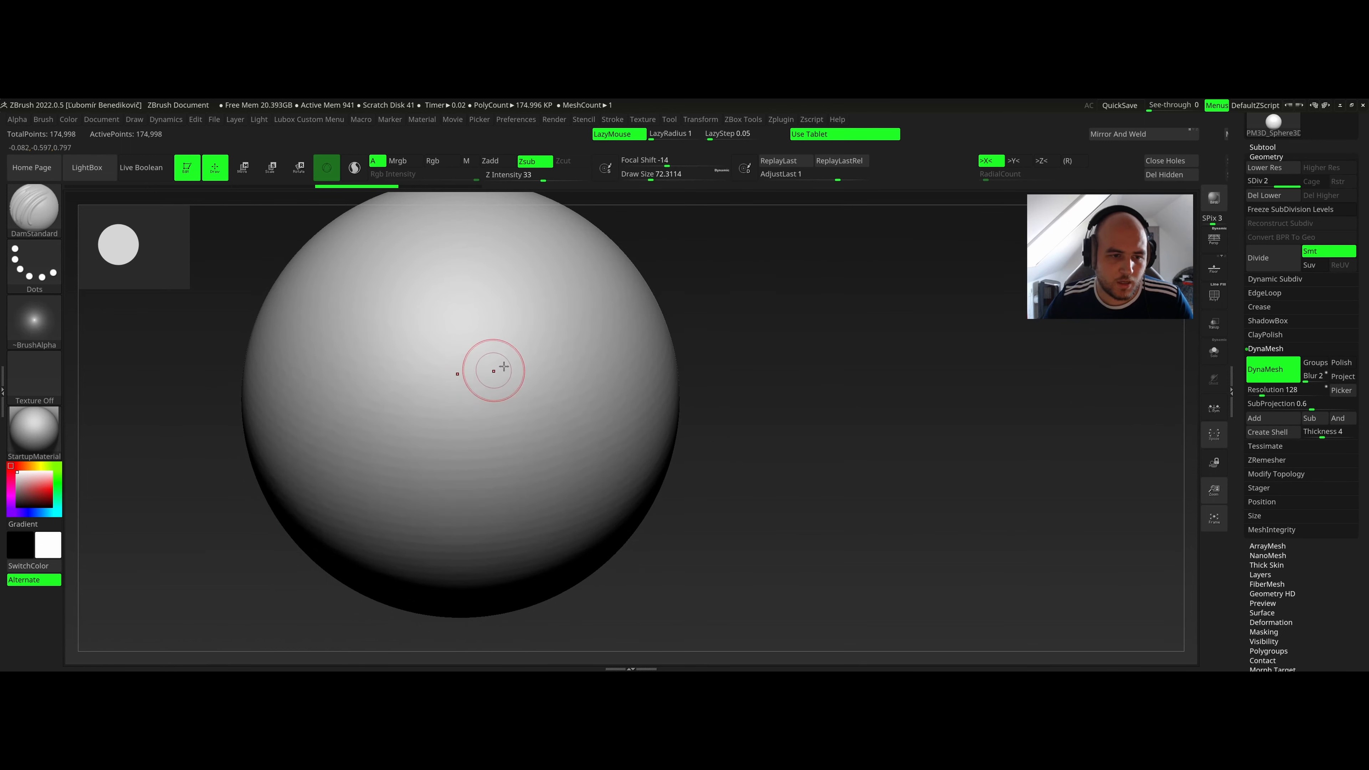
mouse_move(459, 362)
right_down()
mouse_move(478, 373)
mouse_move(461, 370)
mouse_move(476, 348)
mouse_move(453, 372)
right_up()
right_click(478, 373)
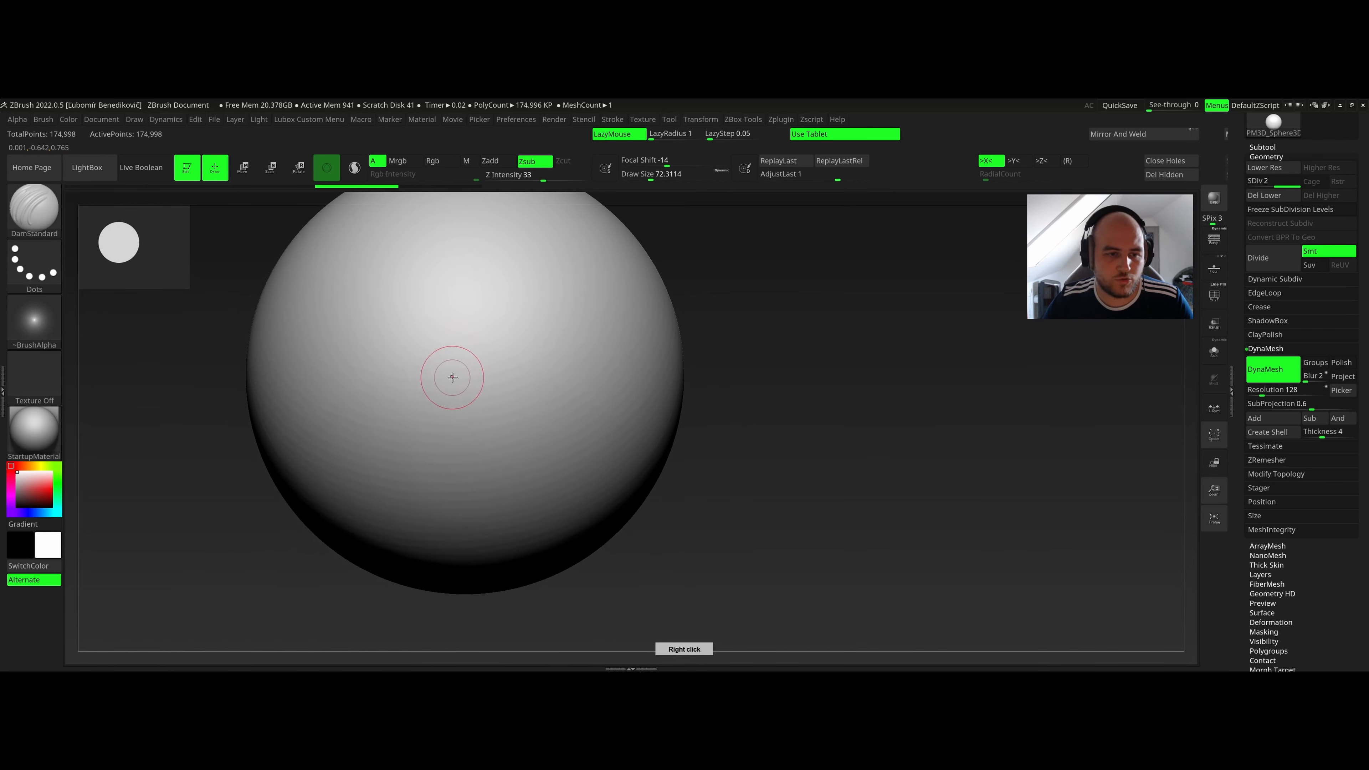
drag(452, 377, 568, 318)
right_drag(569, 318, 488, 336)
Carve a second straight line parallel below the V groove with DamStandard, plus a short notch below its centre point.
key(b)
key(c)
key(b)
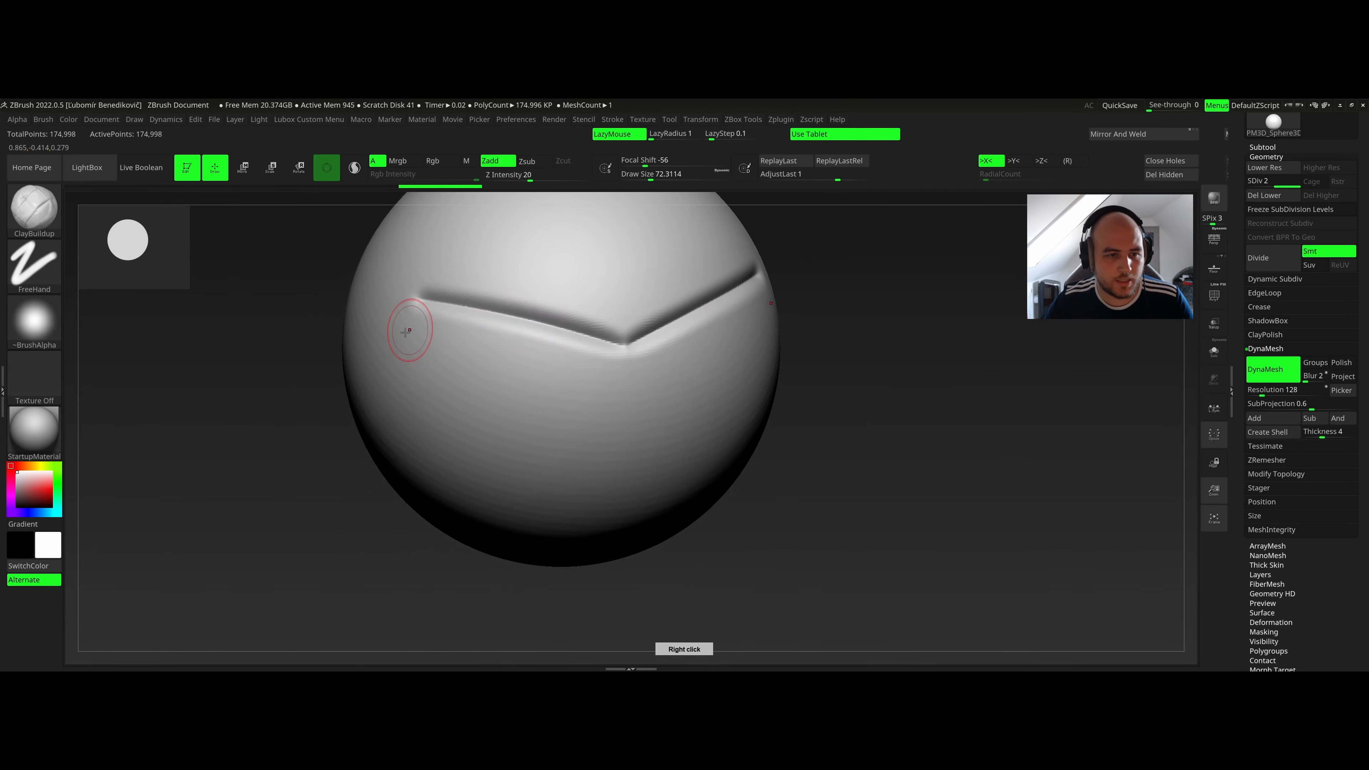
key(b)
key(d)
key(s)
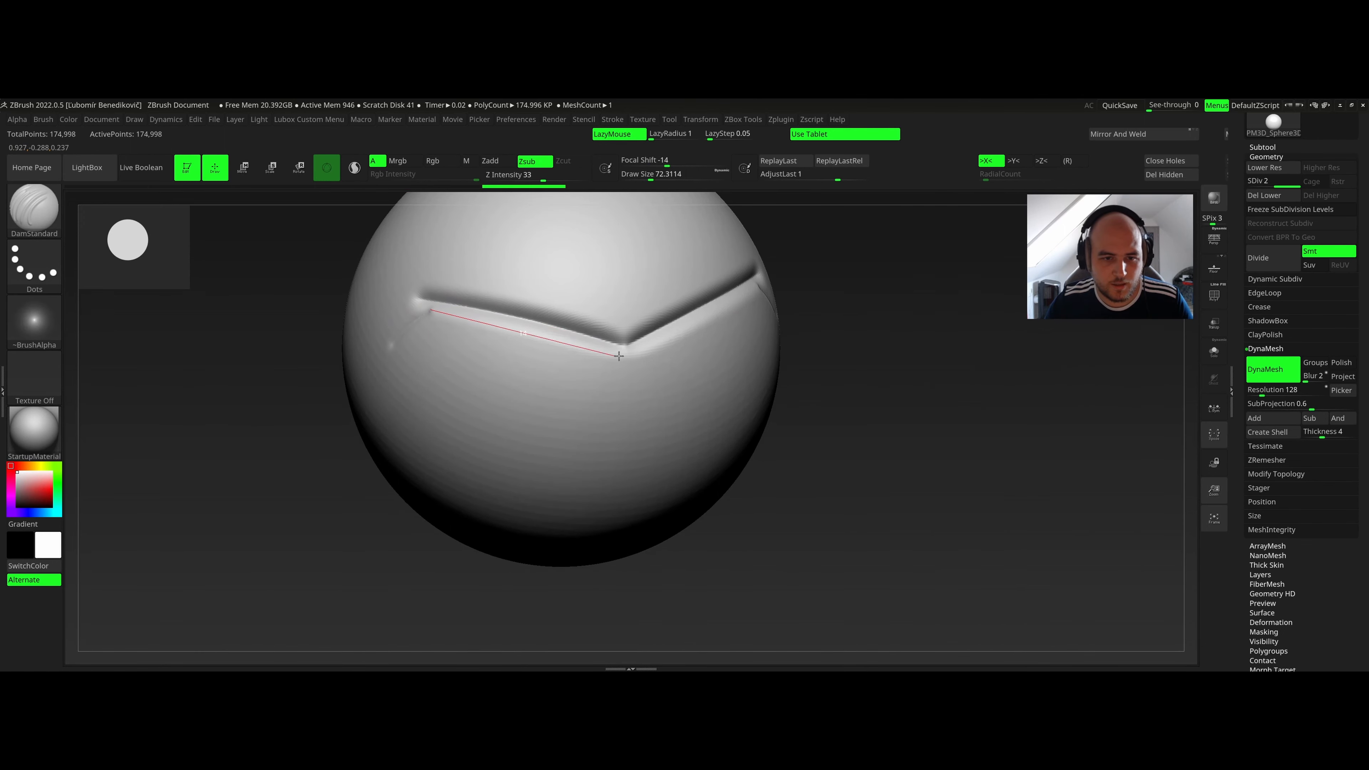
drag(619, 356, 624, 357)
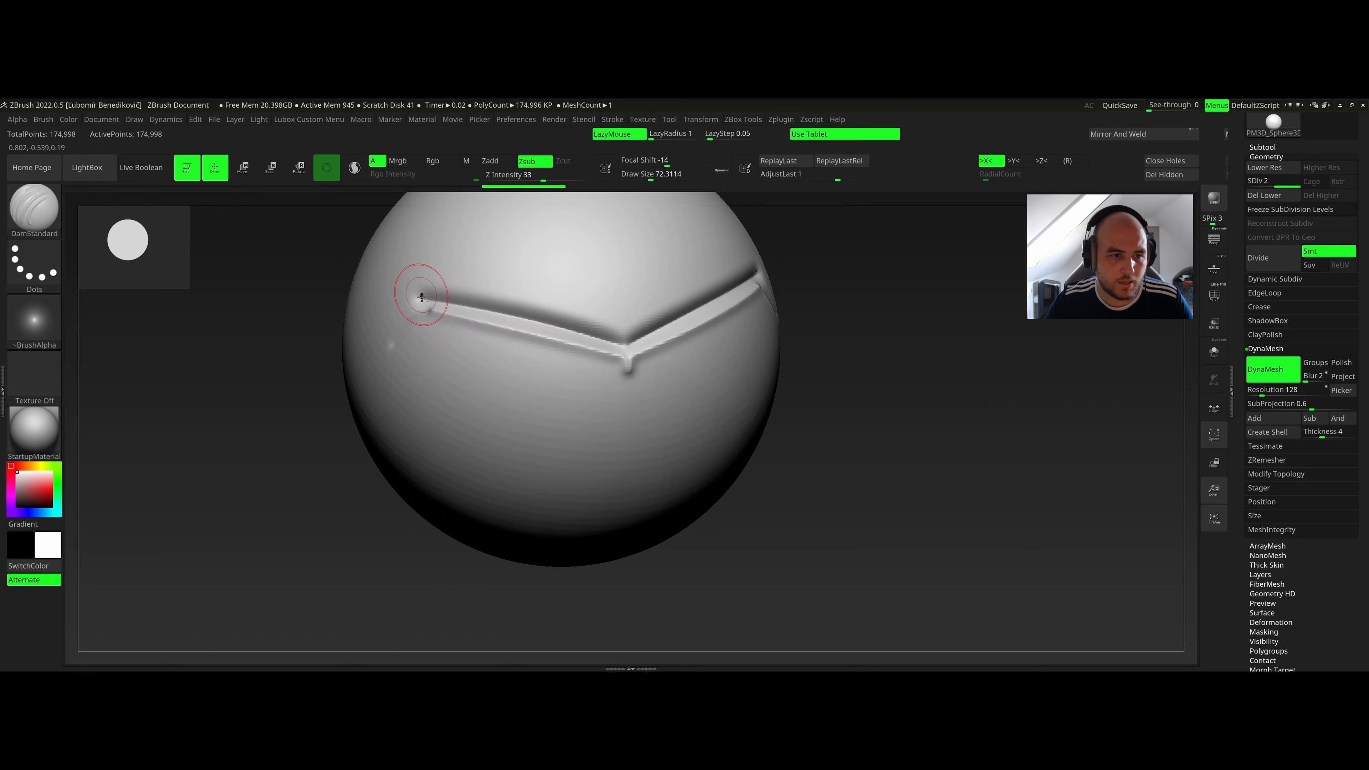
Recut the V groove's upper line at draw size 43.44 and switch to the ClayBuildup brush.
key(space)
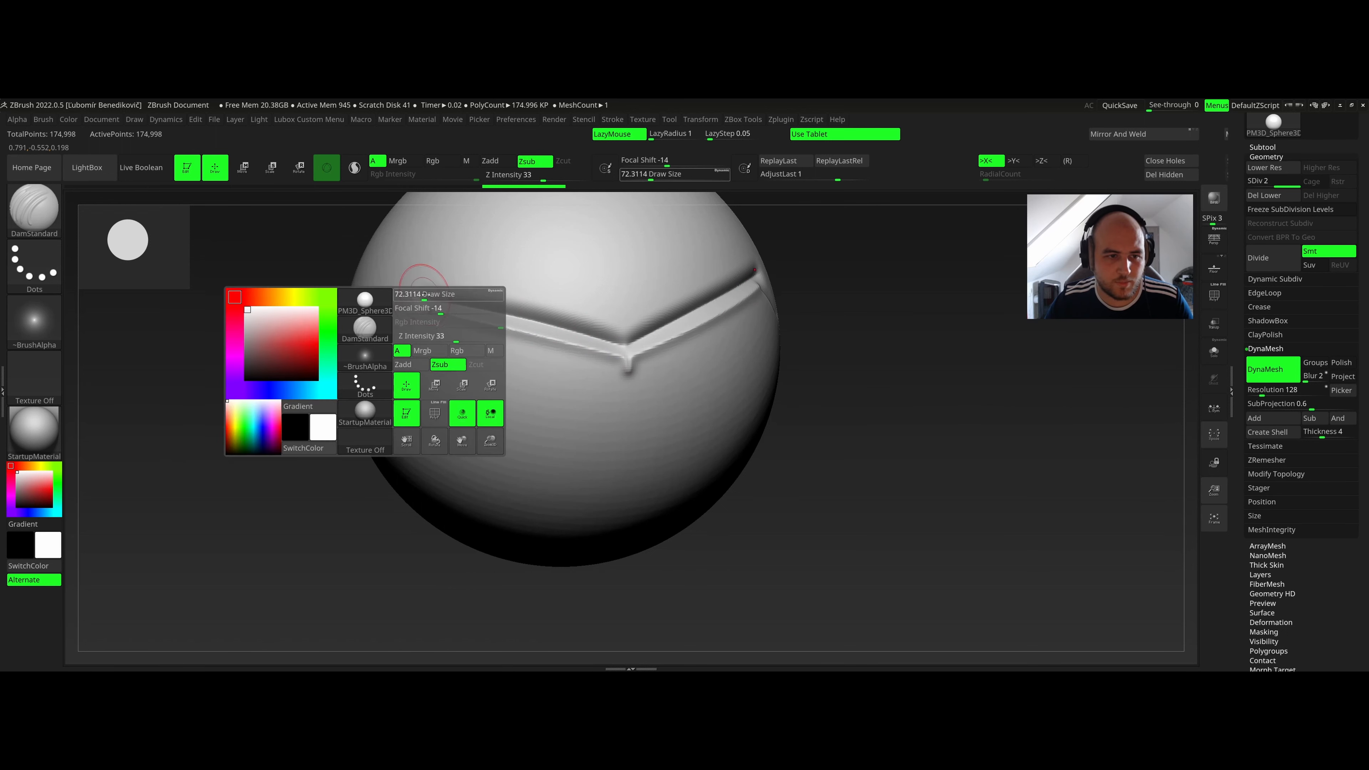
drag(431, 296, 423, 294)
drag(631, 343, 628, 345)
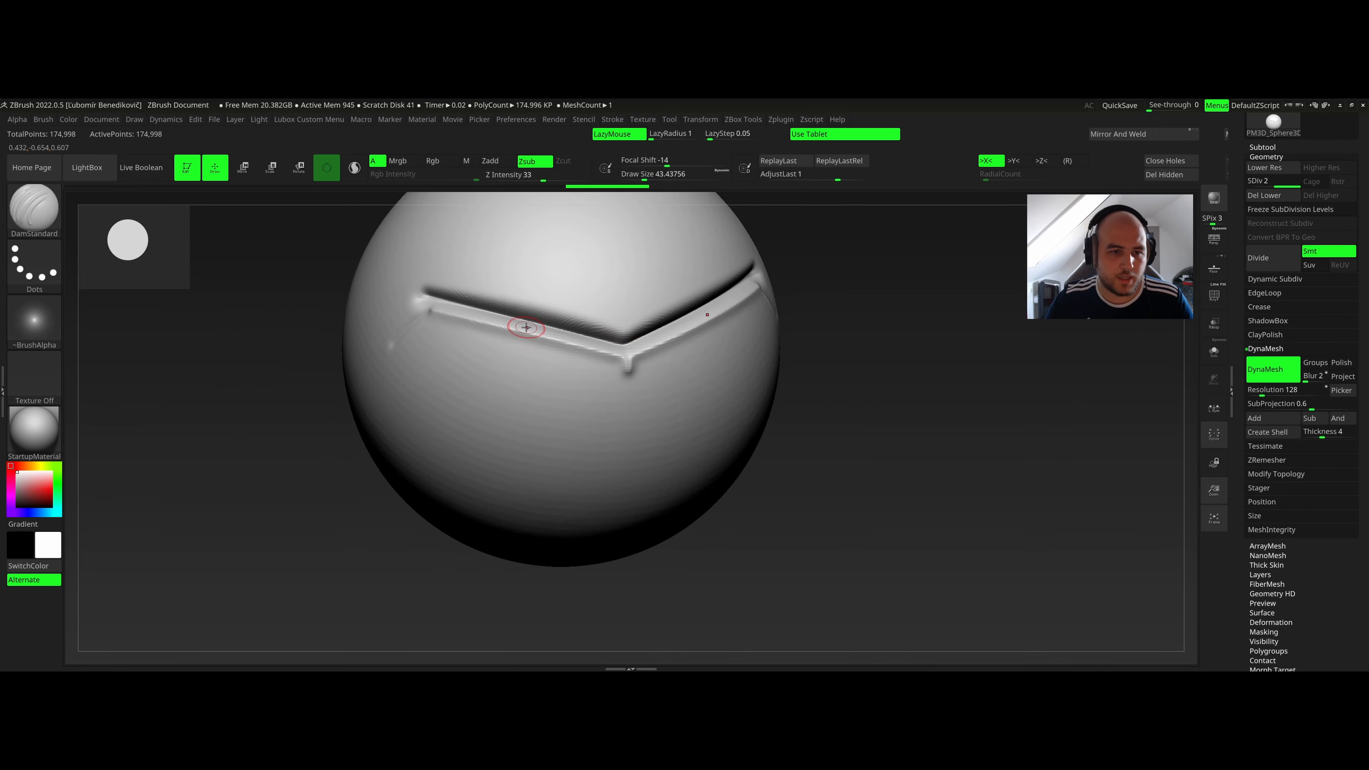
key(b)
click(131, 319)
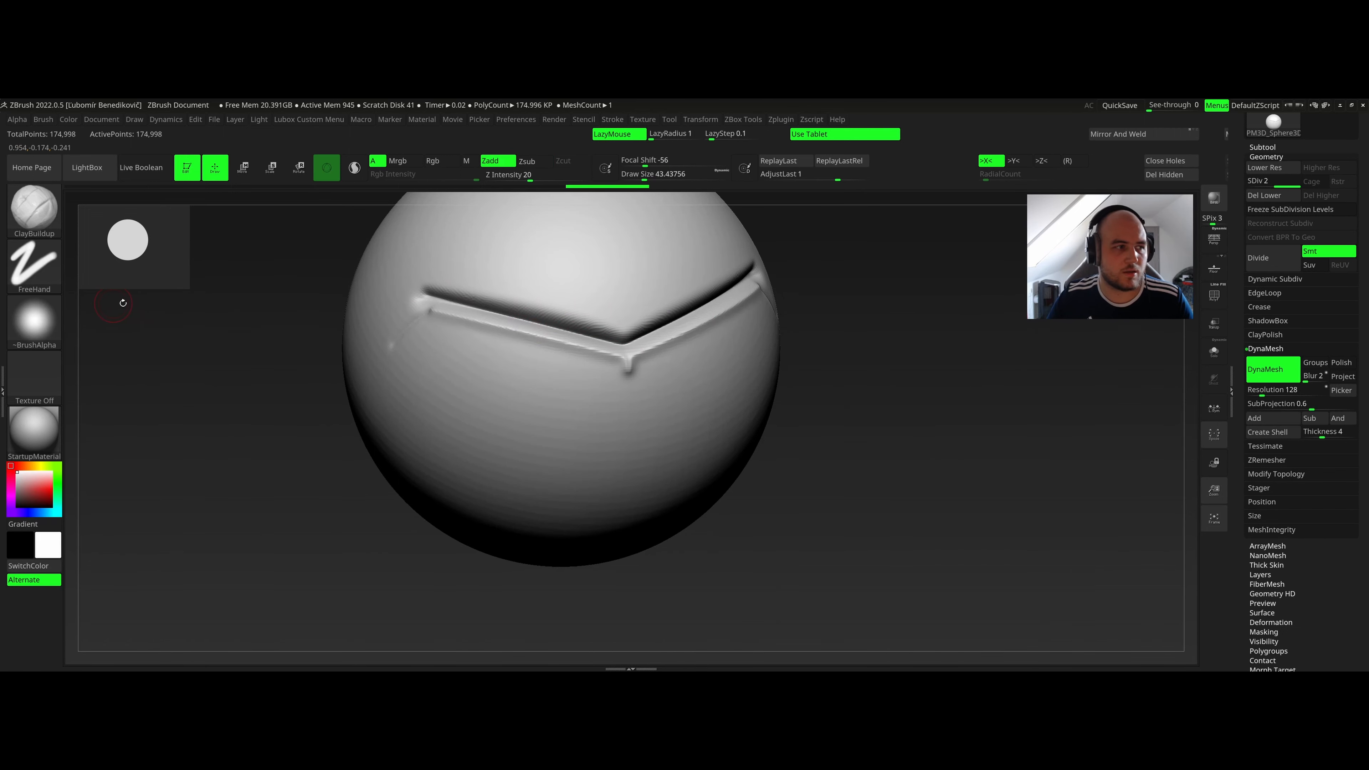
right_drag(515, 310, 505, 355)
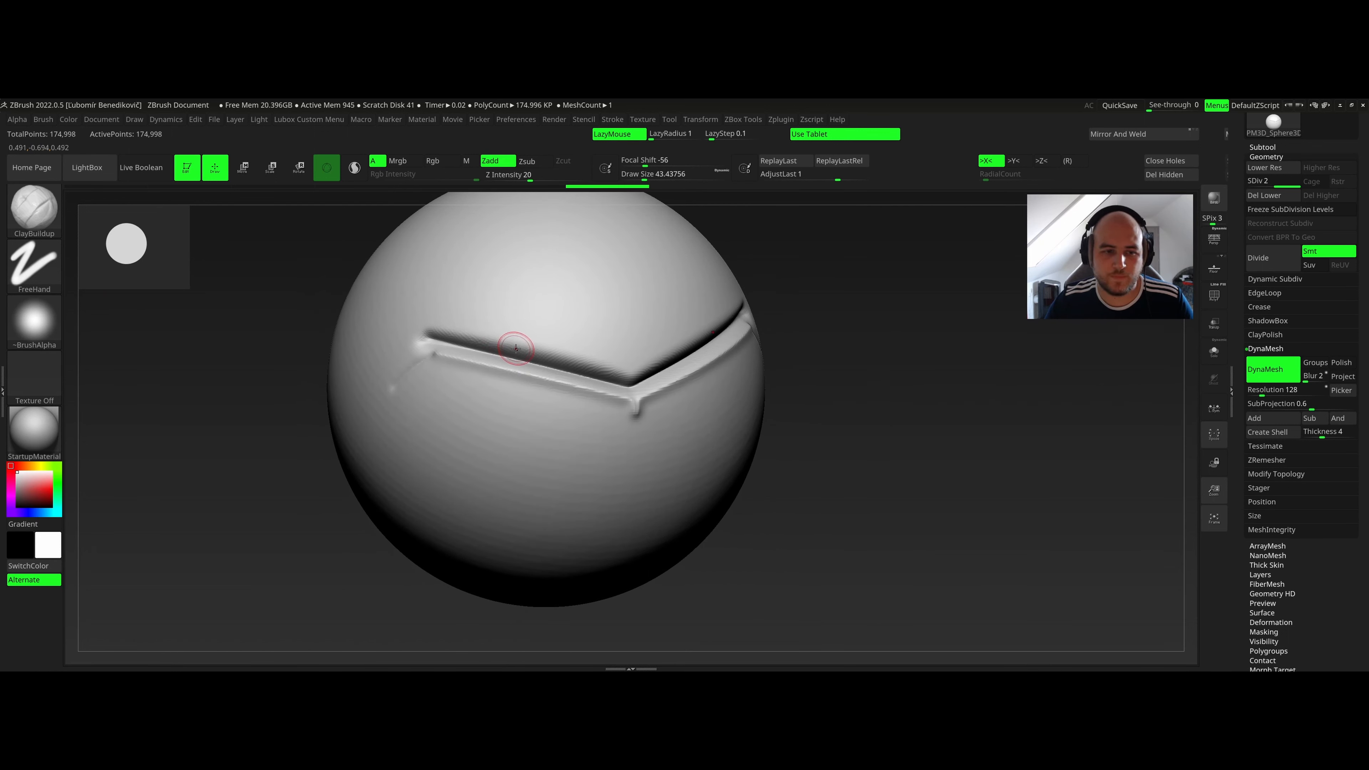
Switch to the Chrome browser to examine the Garuda Prime artwork on ArtStation, and return to ZBrush.
key(alt+Tab)
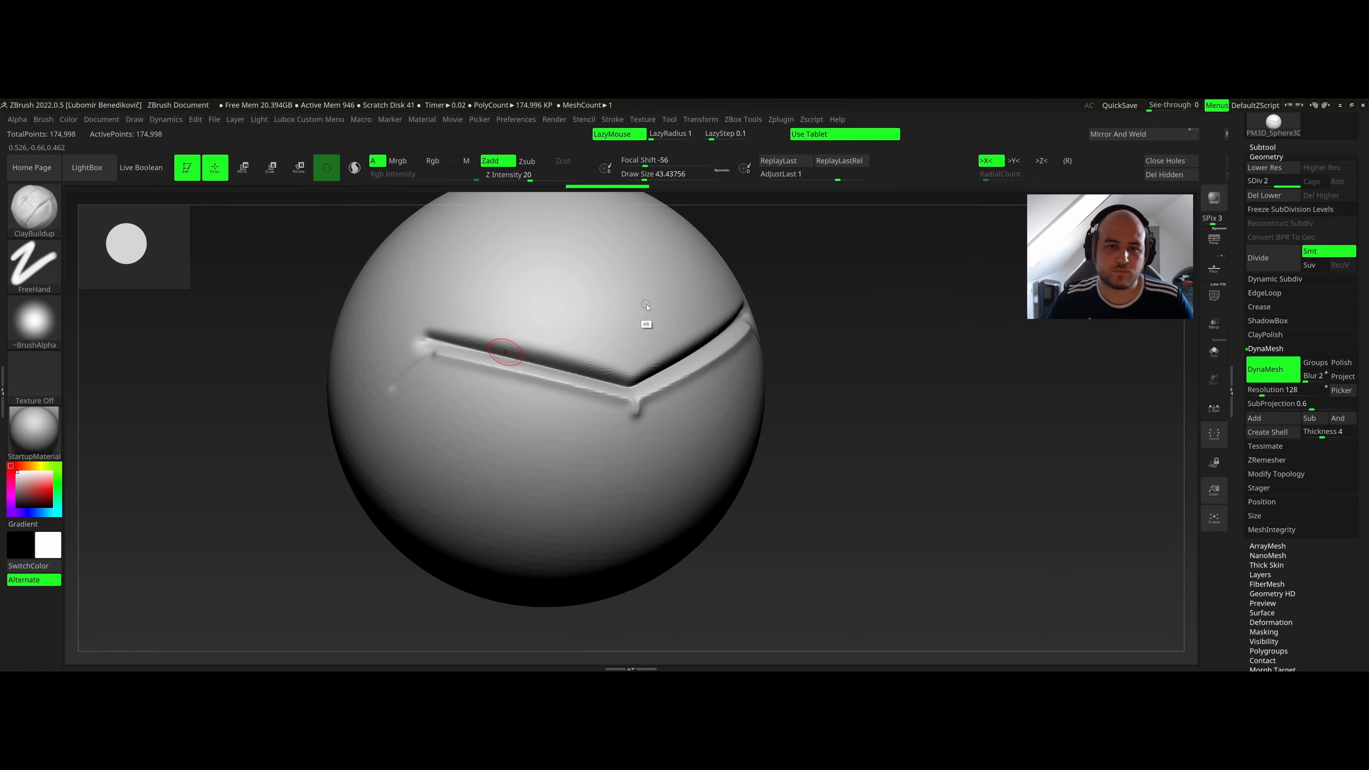
key(alt+Tab)
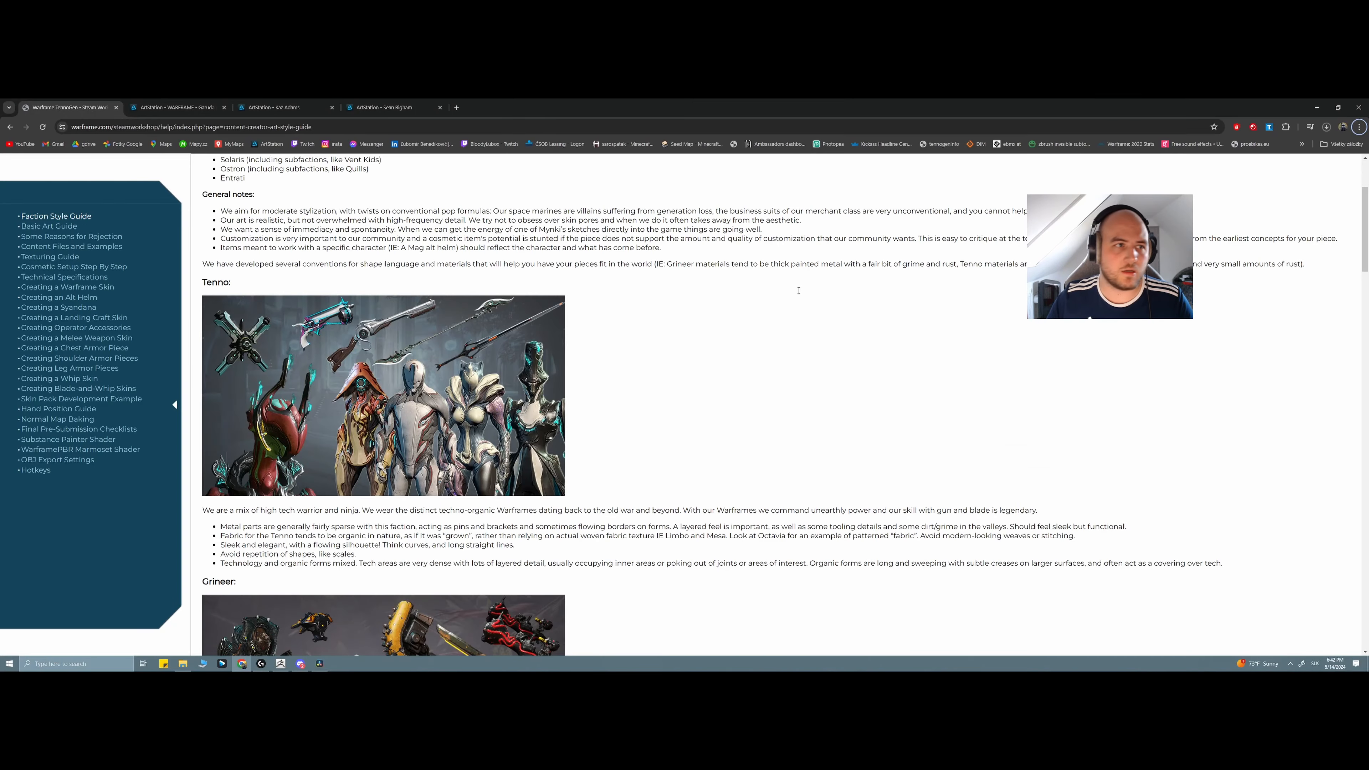
click(178, 107)
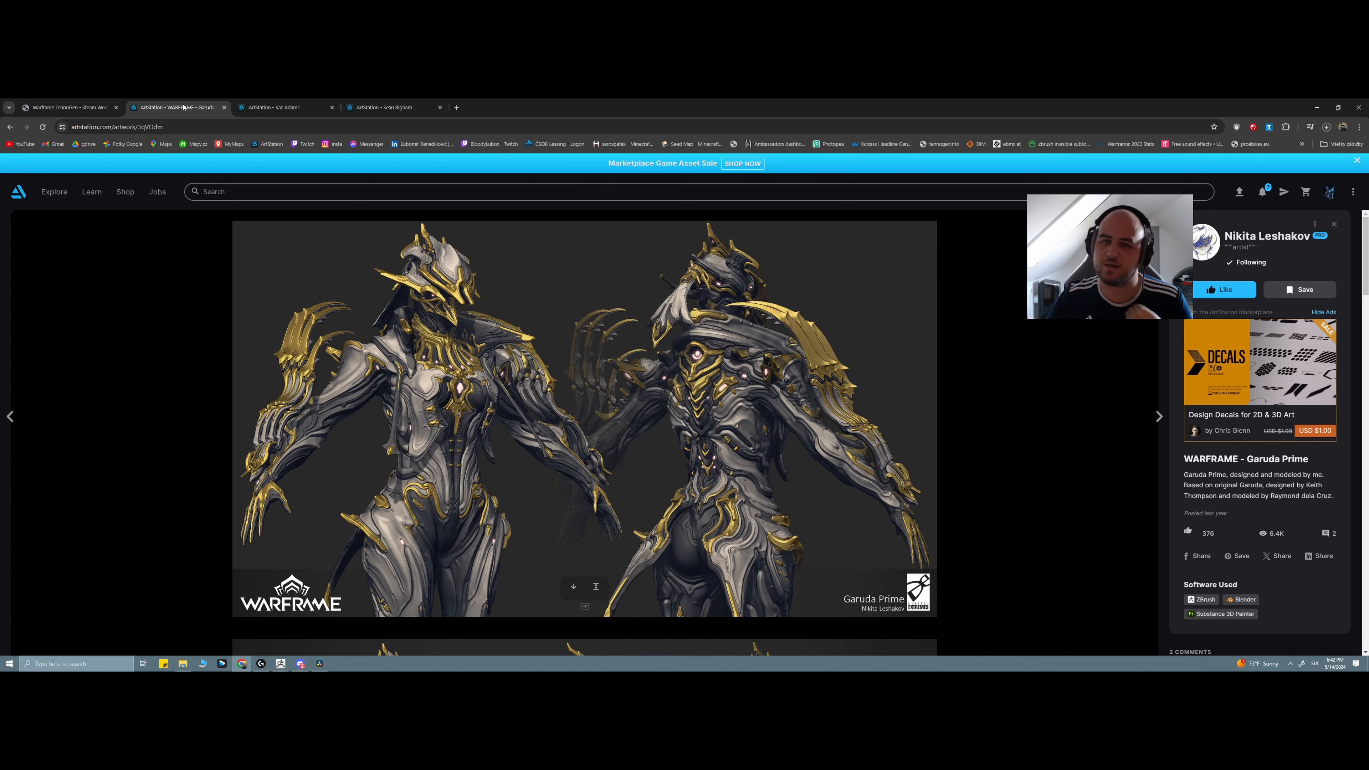
key(alt+Tab)
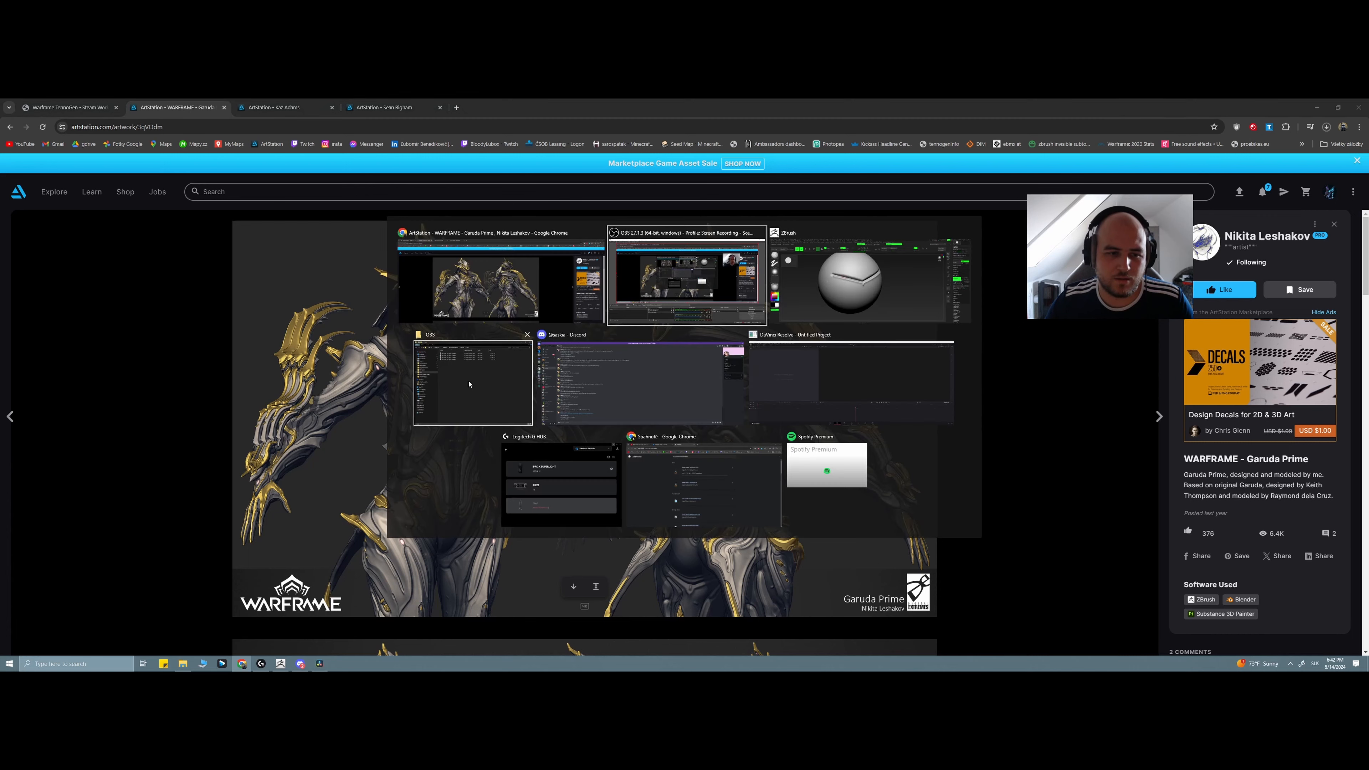
click(808, 286)
Build a short mirrored raised bar across the V groove's arm with ClayBuildup at draw size 34.53.
mouse_move(553, 290)
right_down()
mouse_move(549, 331)
mouse_move(501, 316)
mouse_move(531, 346)
mouse_move(515, 359)
mouse_move(463, 357)
right_up()
key(b)
key(c)
key(b)
right_click(465, 356)
mouse_move(473, 353)
mouse_down()
mouse_move(470, 334)
mouse_move(462, 369)
mouse_move(467, 339)
mouse_up()
key(b)
key(m)
key(p)
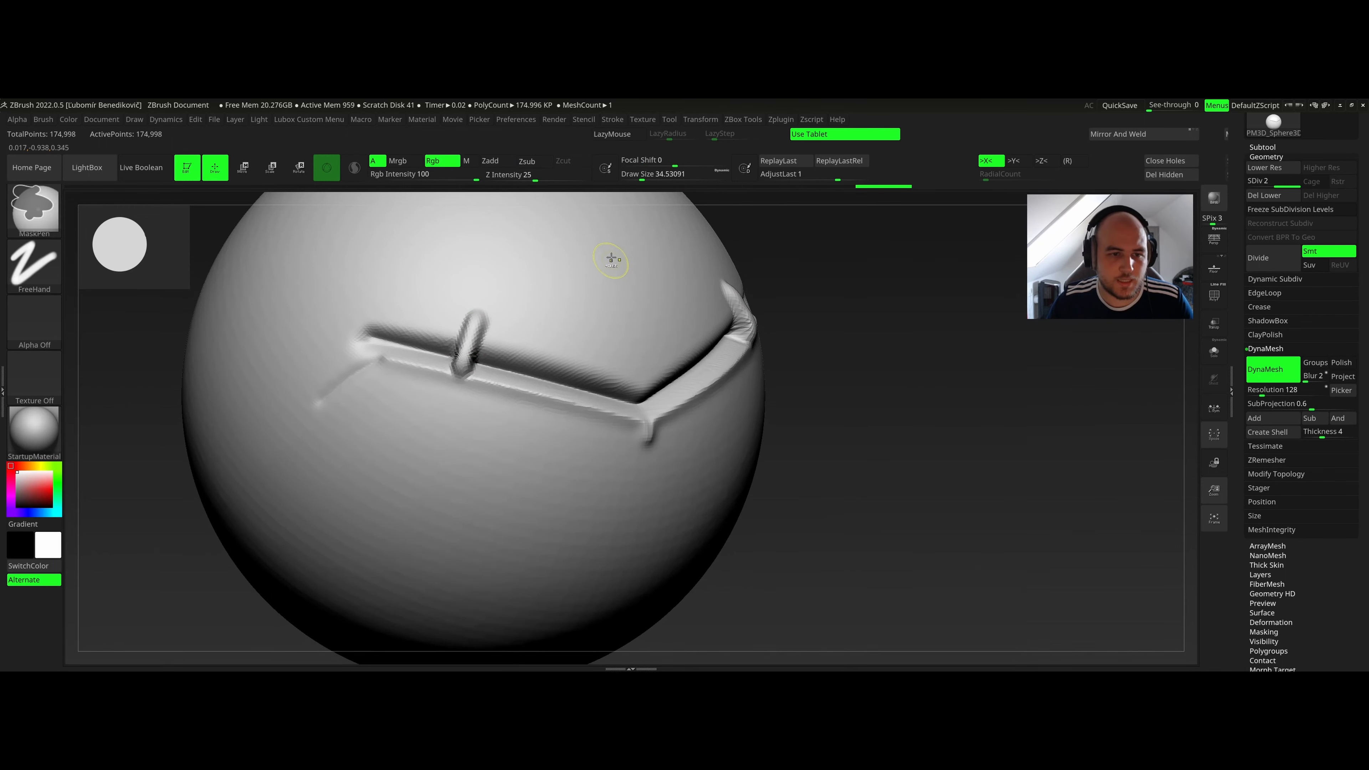
Trace a mirrored outline around the upper end of the raised bar with DamStandard, adding a short pointed tip above it.
mouse_move(611, 259)
ctrl+right_down()
mouse_move(608, 290)
mouse_move(565, 292)
mouse_move(595, 275)
mouse_move(679, 281)
ctrl+right_up()
mouse_move(570, 298)
ctrl+right_down()
mouse_move(598, 265)
mouse_move(561, 320)
ctrl+right_up()
key(b)
key(d)
key(s)
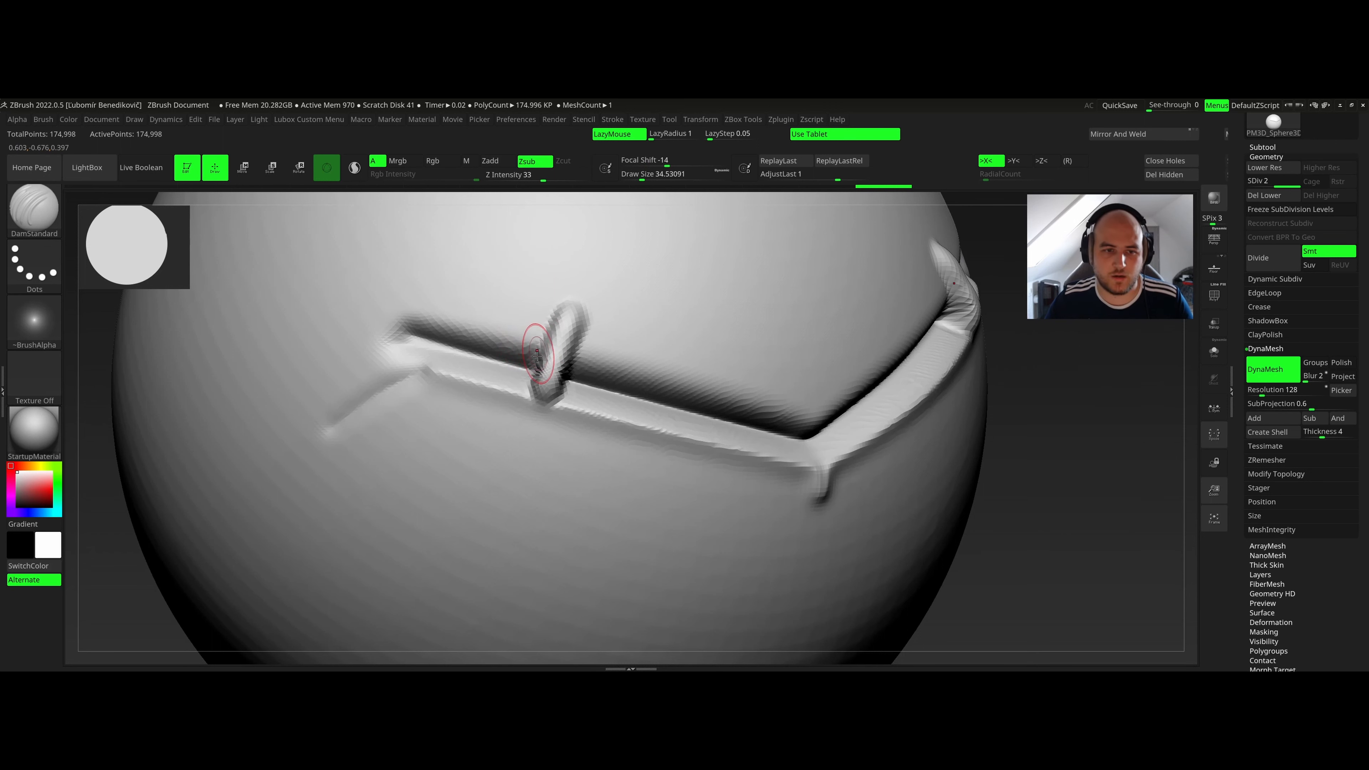
mouse_move(539, 367)
mouse_down()
mouse_move(570, 285)
mouse_move(592, 304)
mouse_up()
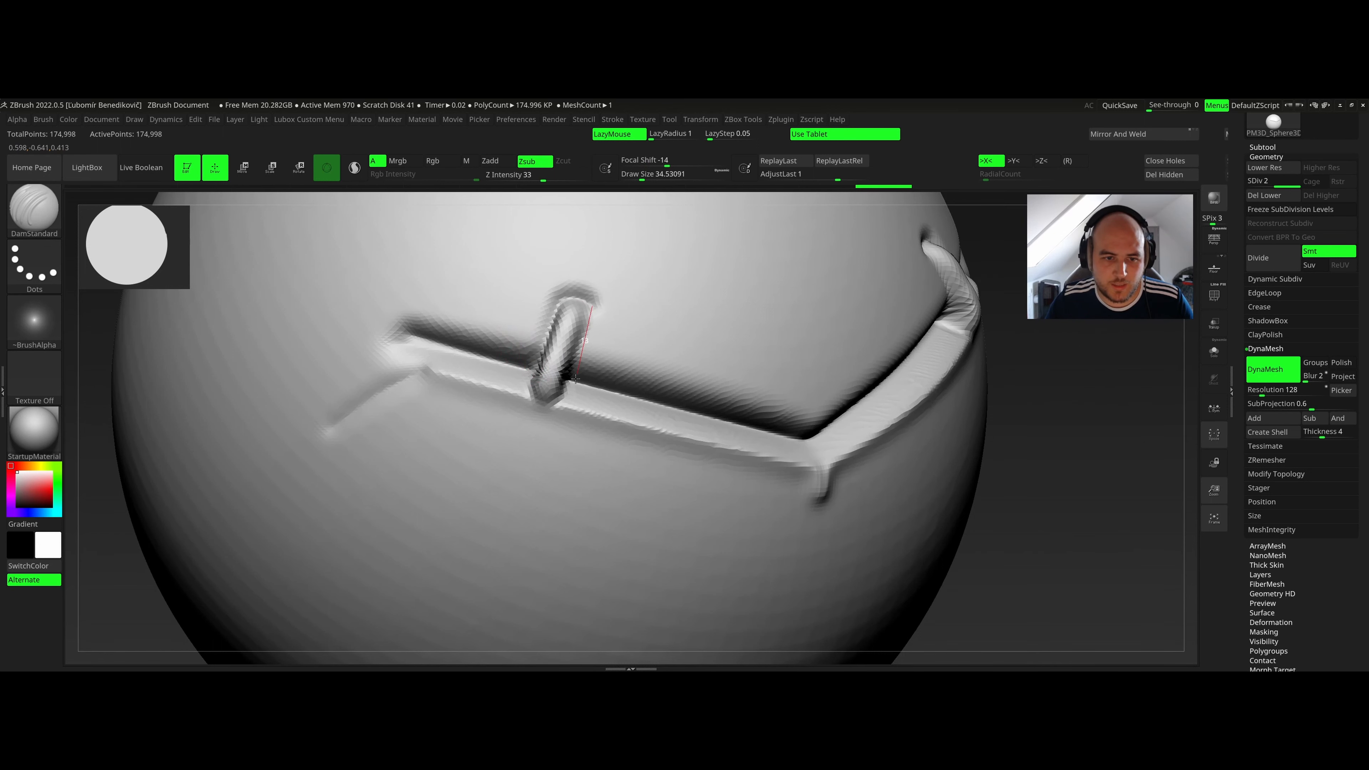
drag(575, 379, 573, 372)
Build a thin raised contour along the V groove's upper edge and around the bar with ClayBuildup at draw size 20.92.
mouse_move(581, 259)
ctrl+right_down()
mouse_move(287, 275)
mouse_move(549, 292)
ctrl+right_up()
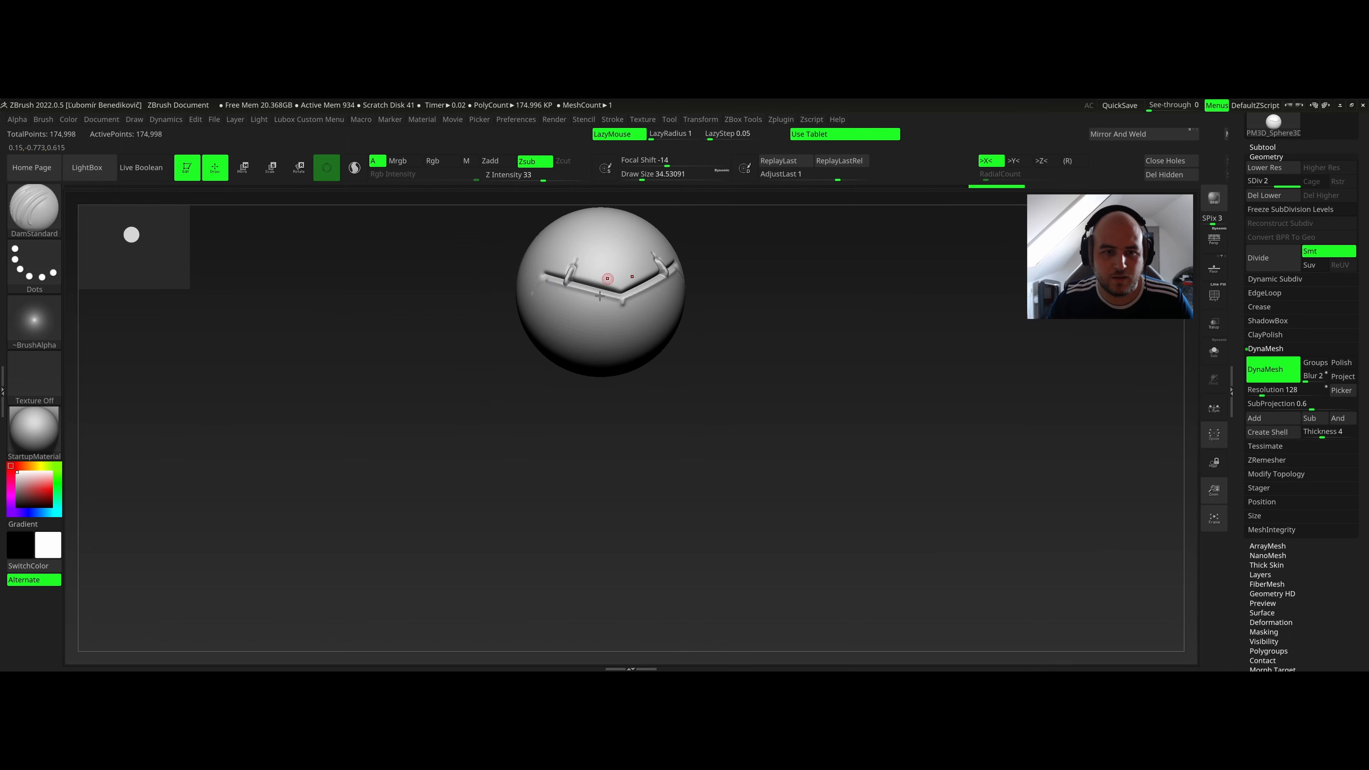
right_click(582, 314)
right_drag(583, 314, 598, 301)
mouse_move(619, 311)
right_down()
mouse_move(526, 306)
mouse_move(466, 329)
right_up()
key(b)
key(c)
key(b)
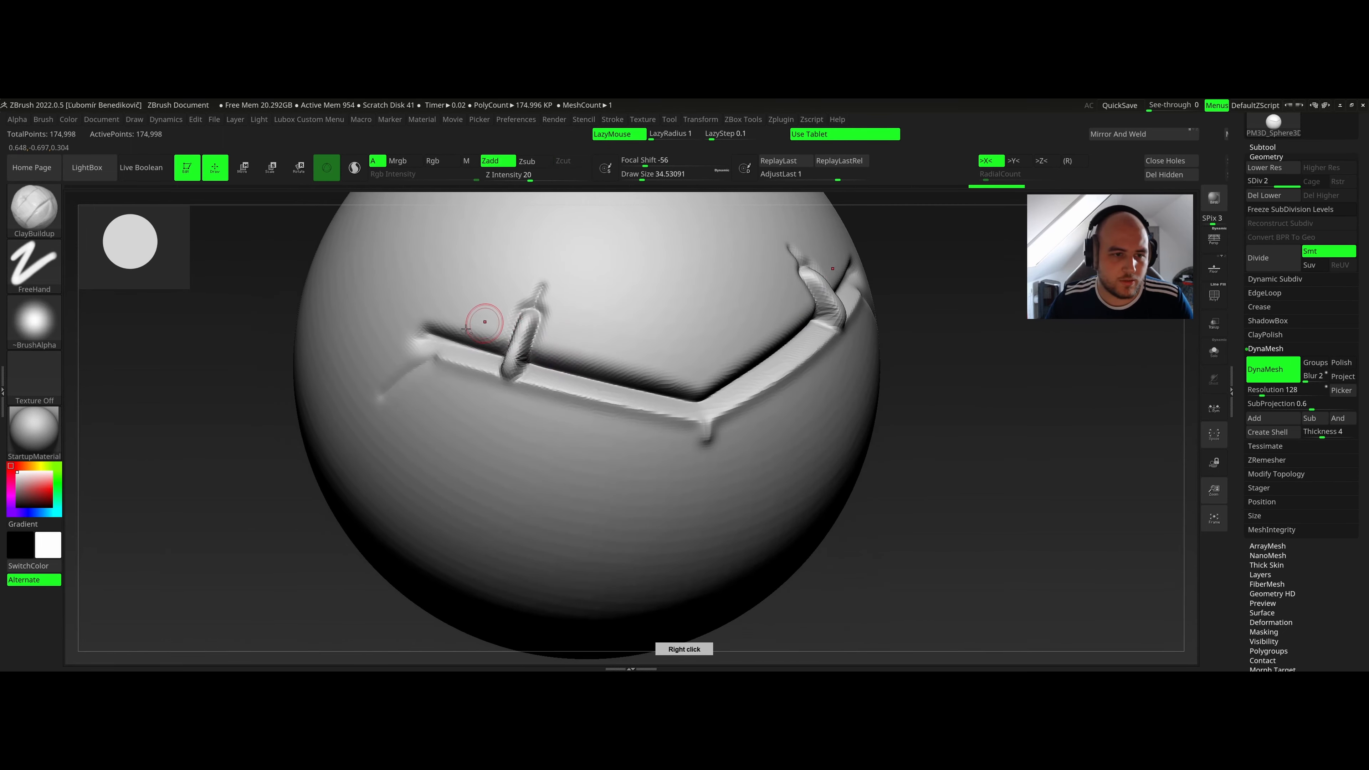
right_click(466, 329)
drag(451, 315, 413, 315)
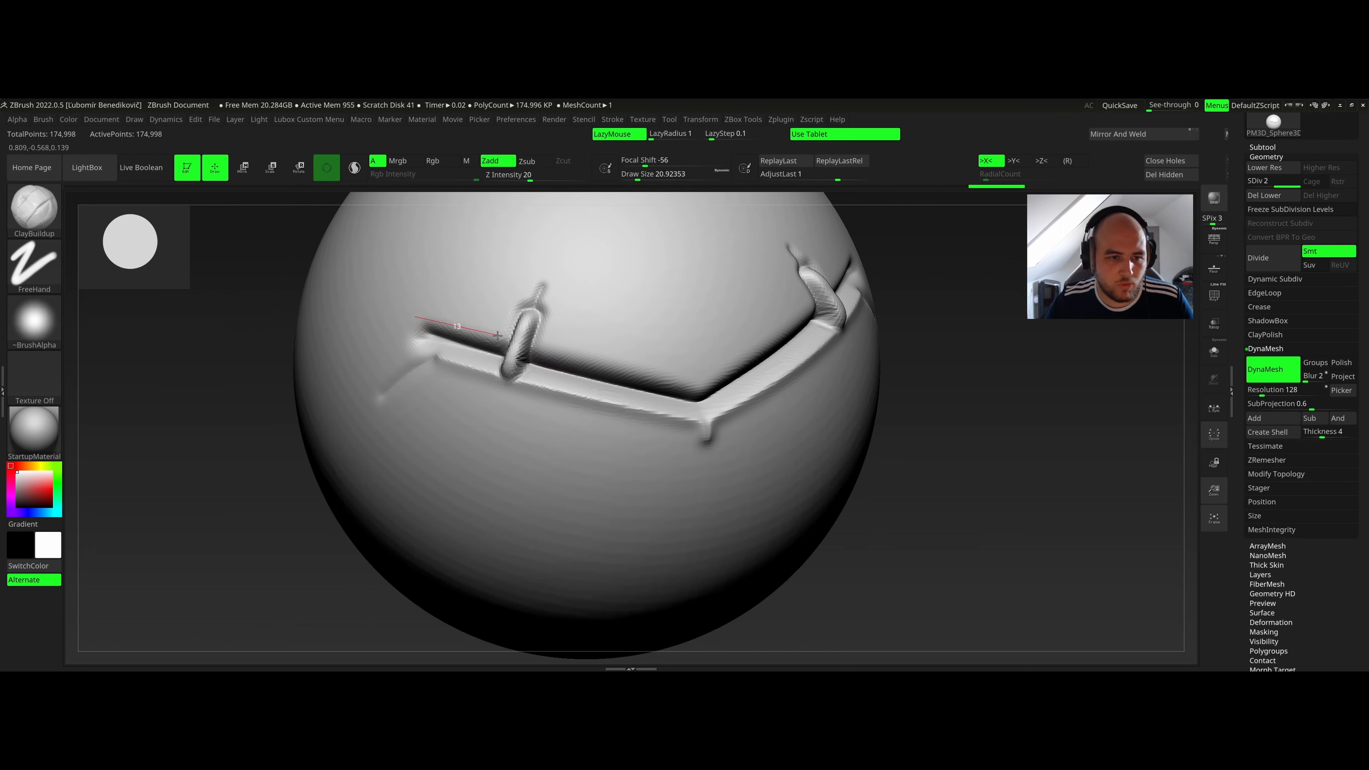
drag(497, 336, 502, 339)
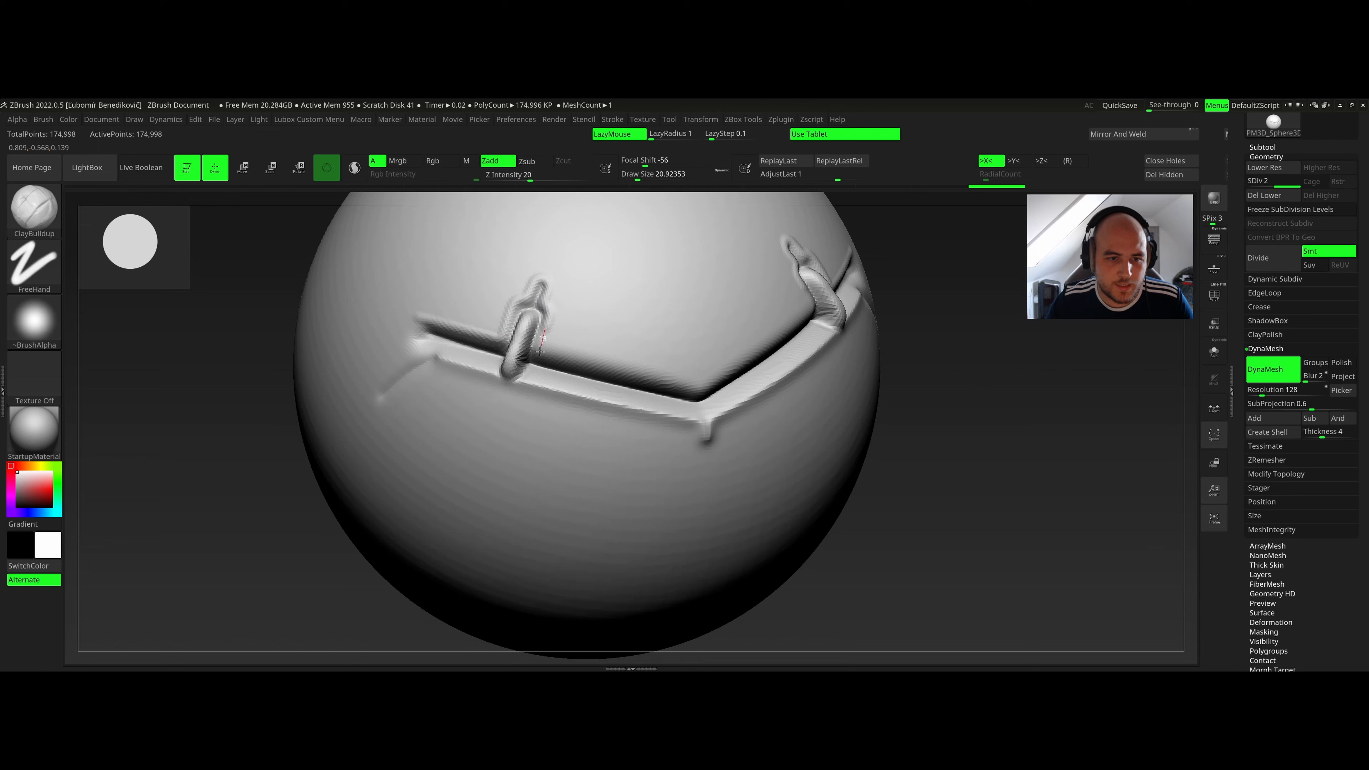
drag(690, 387, 691, 388)
Trace a second stepped line with DamStandard above the V groove, following the contour around the bar and on to the centre point.
ctrl+right_drag(679, 345, 507, 303)
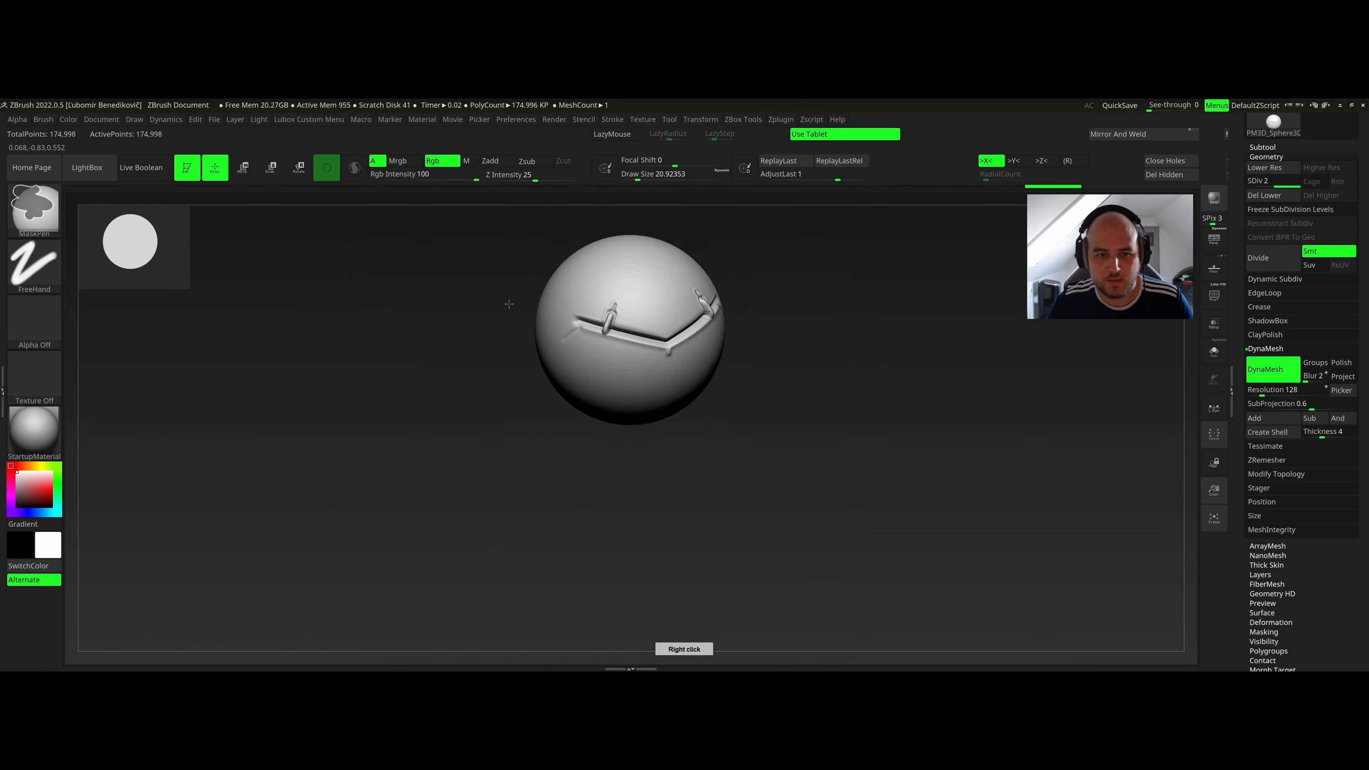
mouse_move(626, 307)
right_down()
mouse_move(588, 293)
mouse_move(628, 318)
mouse_move(585, 339)
mouse_move(540, 324)
right_up()
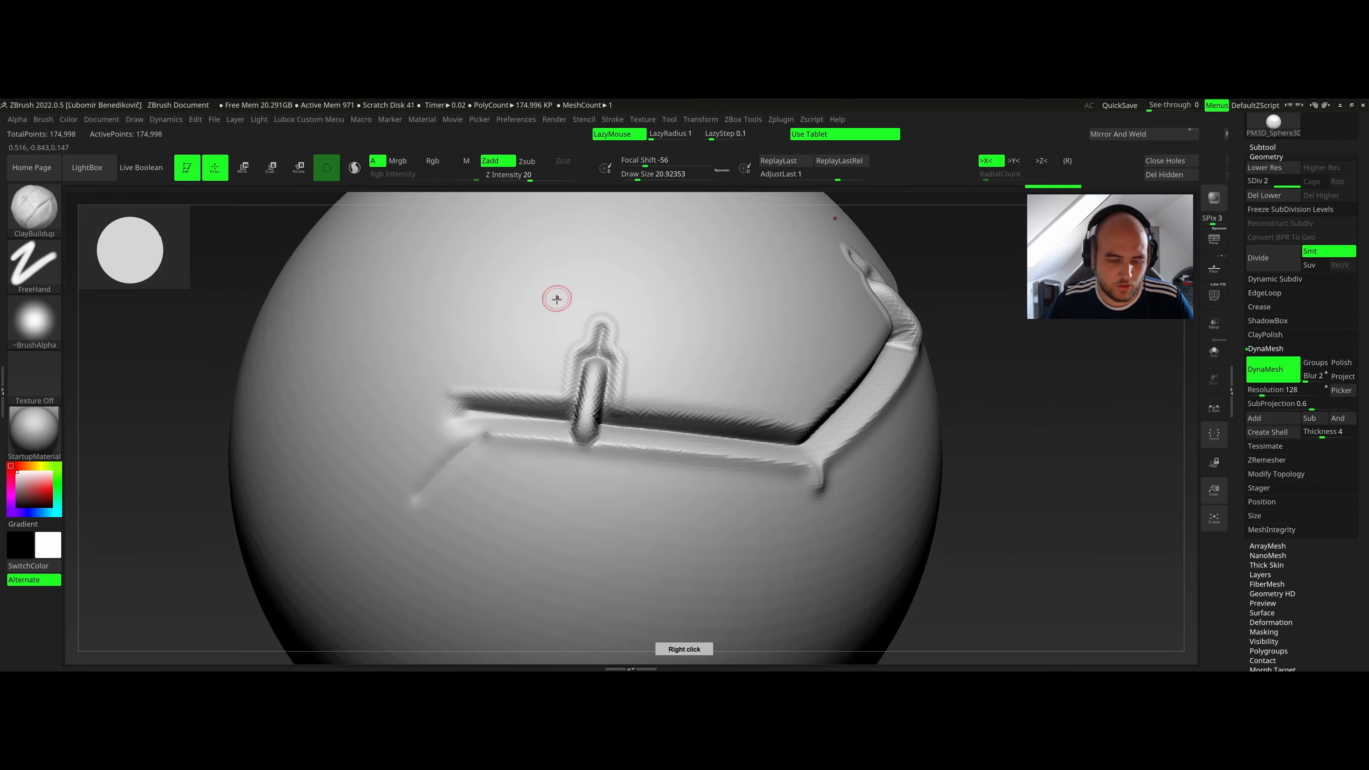
key(b)
key(d)
key(s)
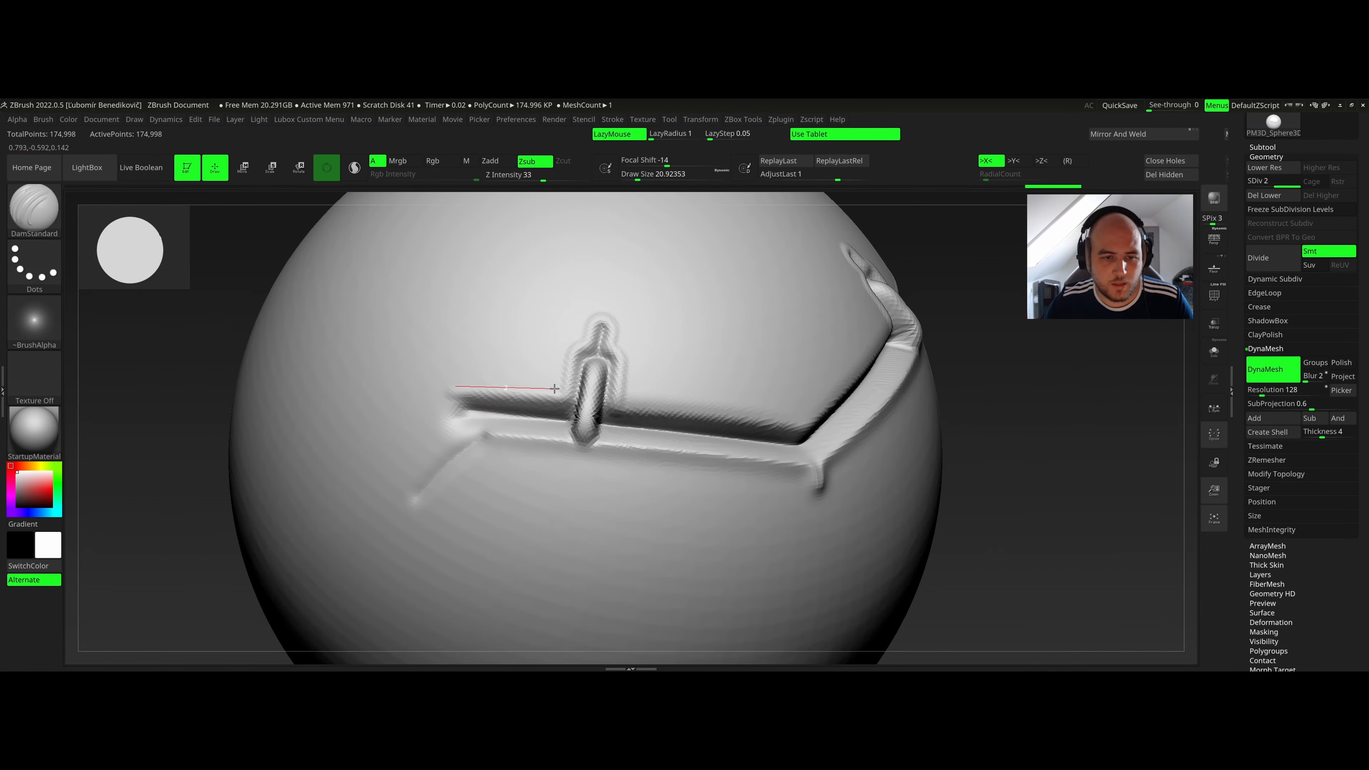
key(b)
key(c)
key(b)
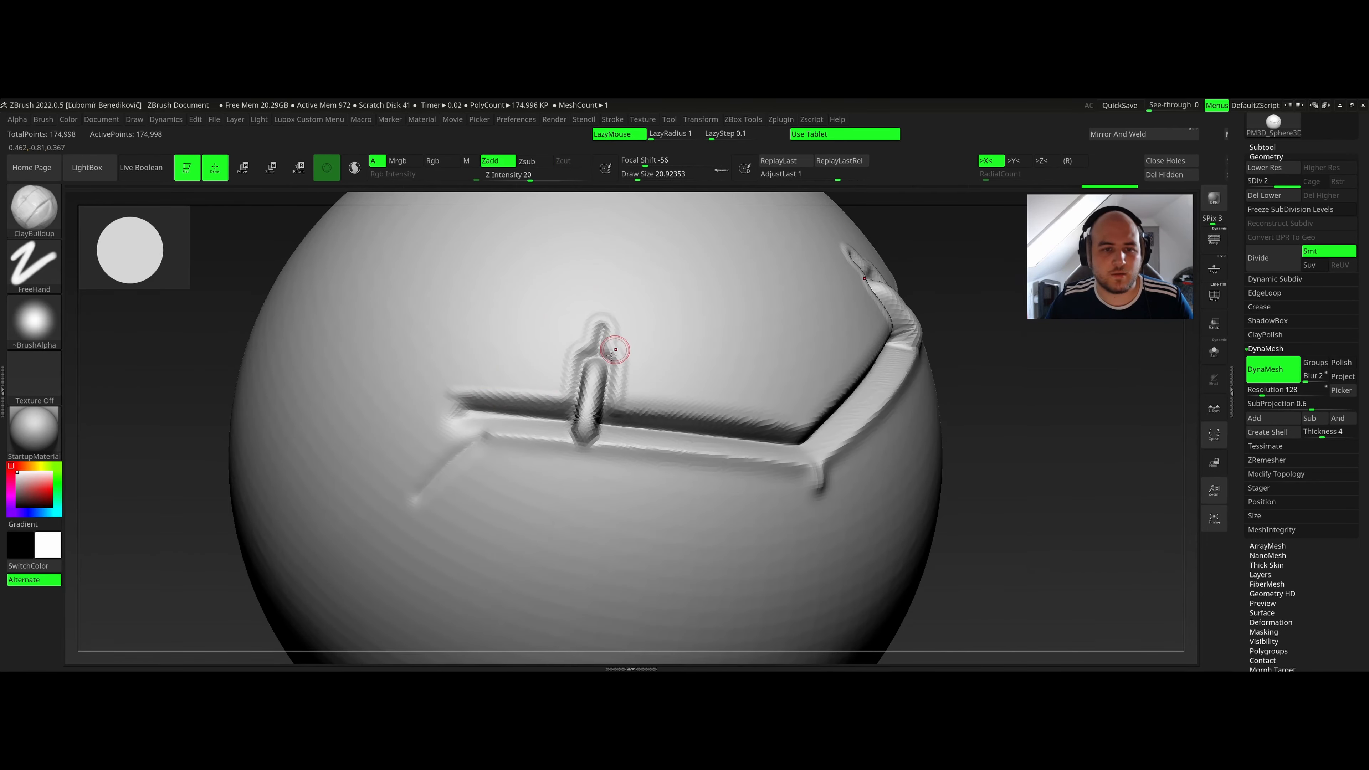
key(b)
key(d)
key(s)
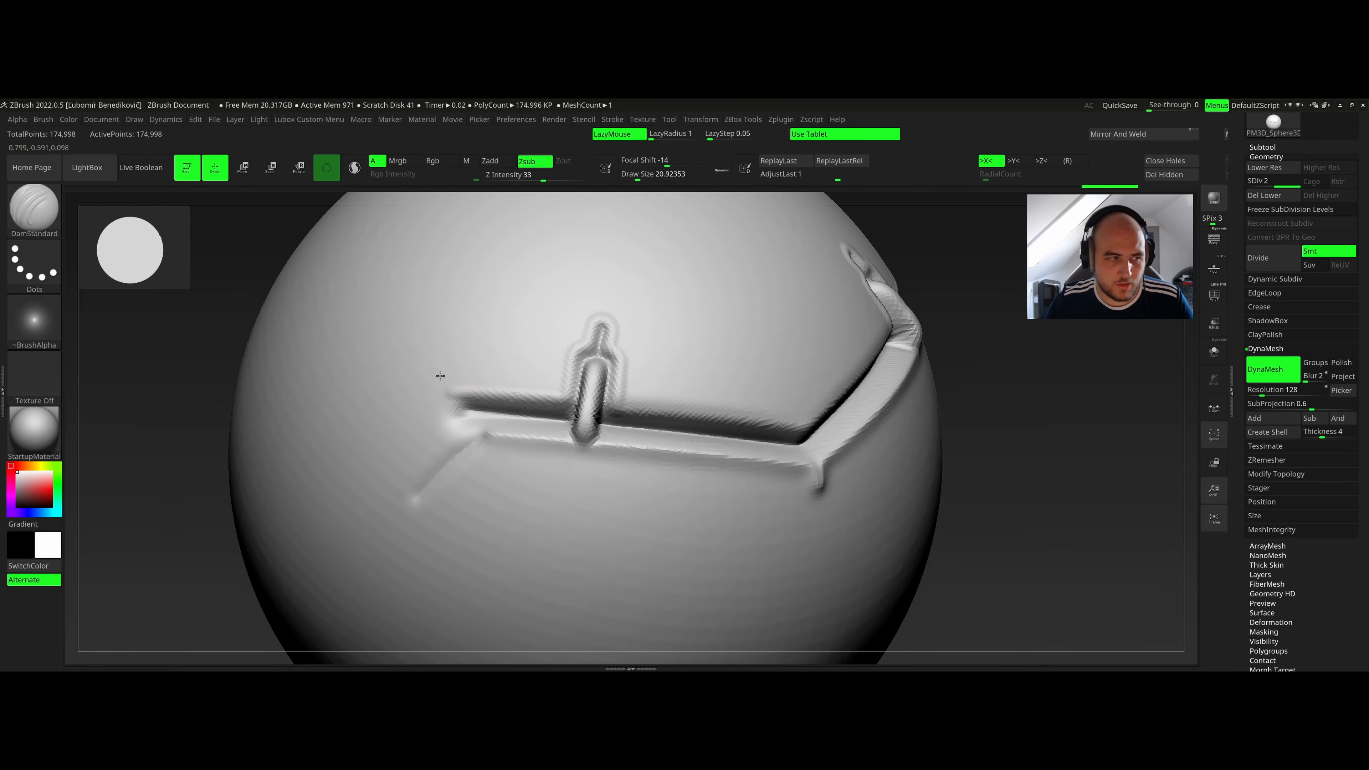
mouse_move(438, 378)
mouse_down()
mouse_move(539, 395)
mouse_move(561, 356)
mouse_up()
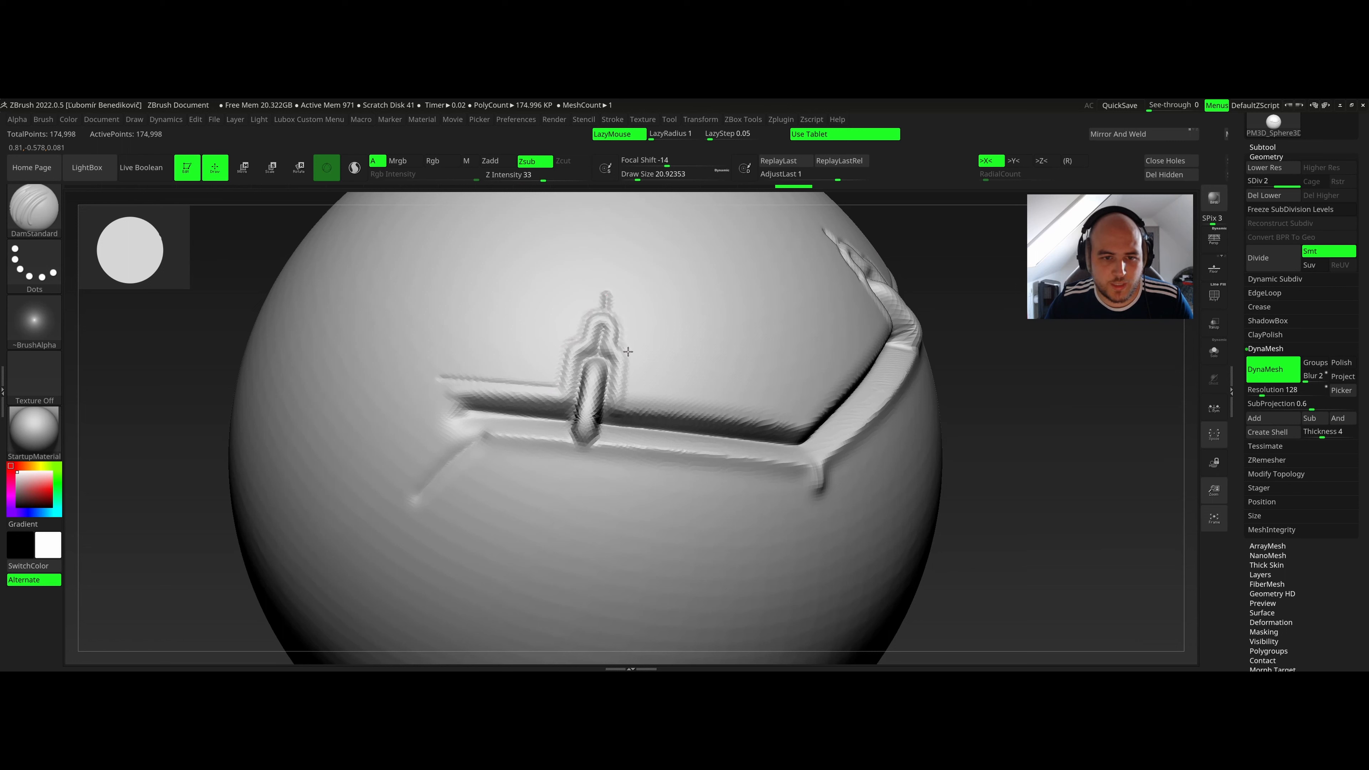
drag(793, 417, 793, 418)
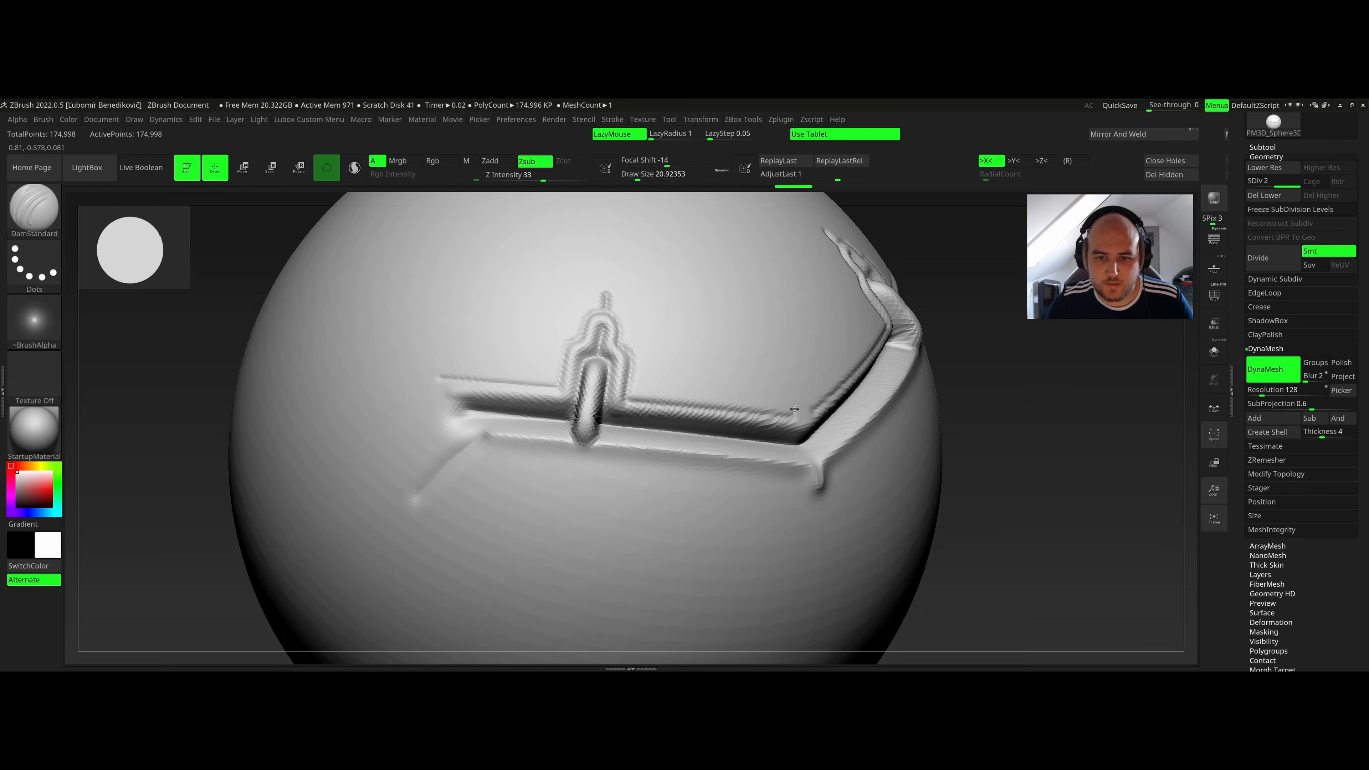
Compare the detailed ornament with the plain V groove by stepping back through the undo history, and restore the latest state.
mouse_move(758, 361)
right_down()
mouse_move(740, 312)
mouse_move(695, 335)
right_up()
alt+right_drag(761, 304, 605, 367)
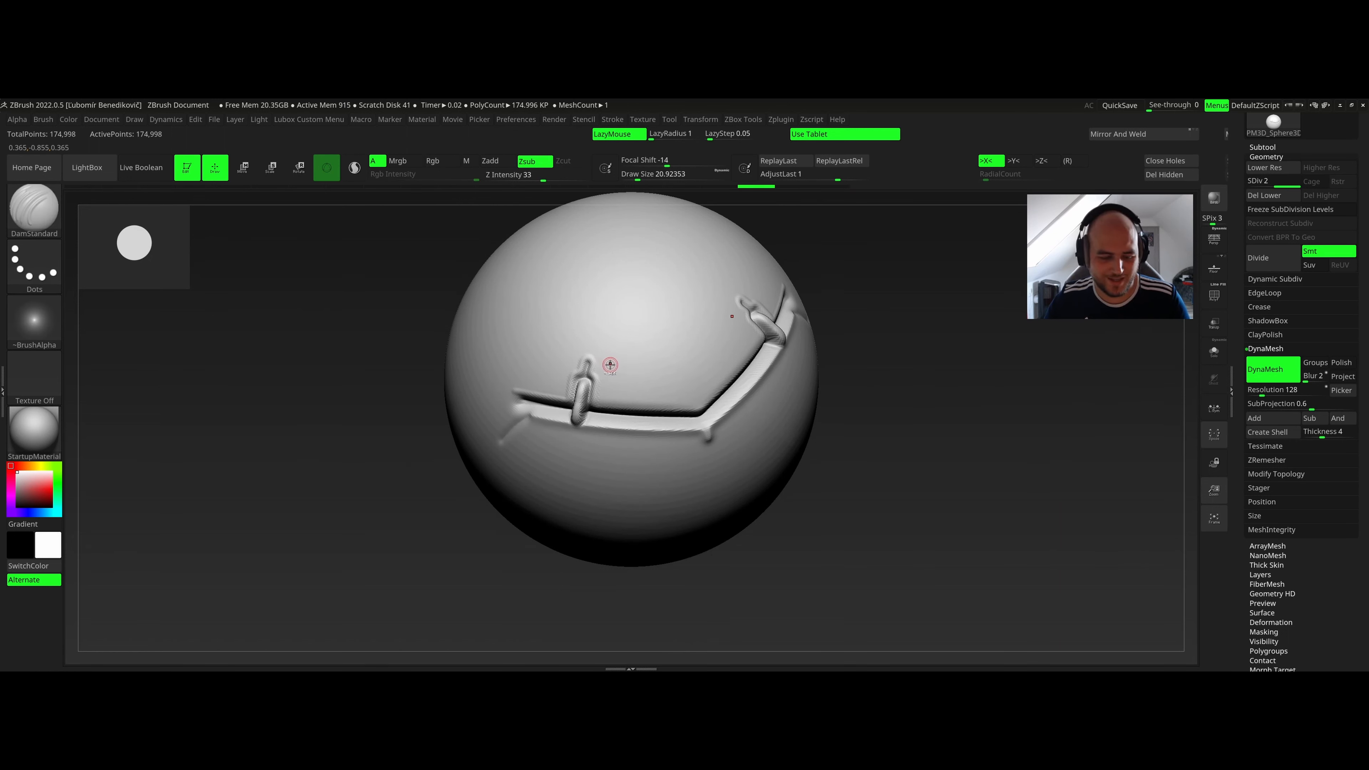
key(ctrl+z)
key(ctrl+z)
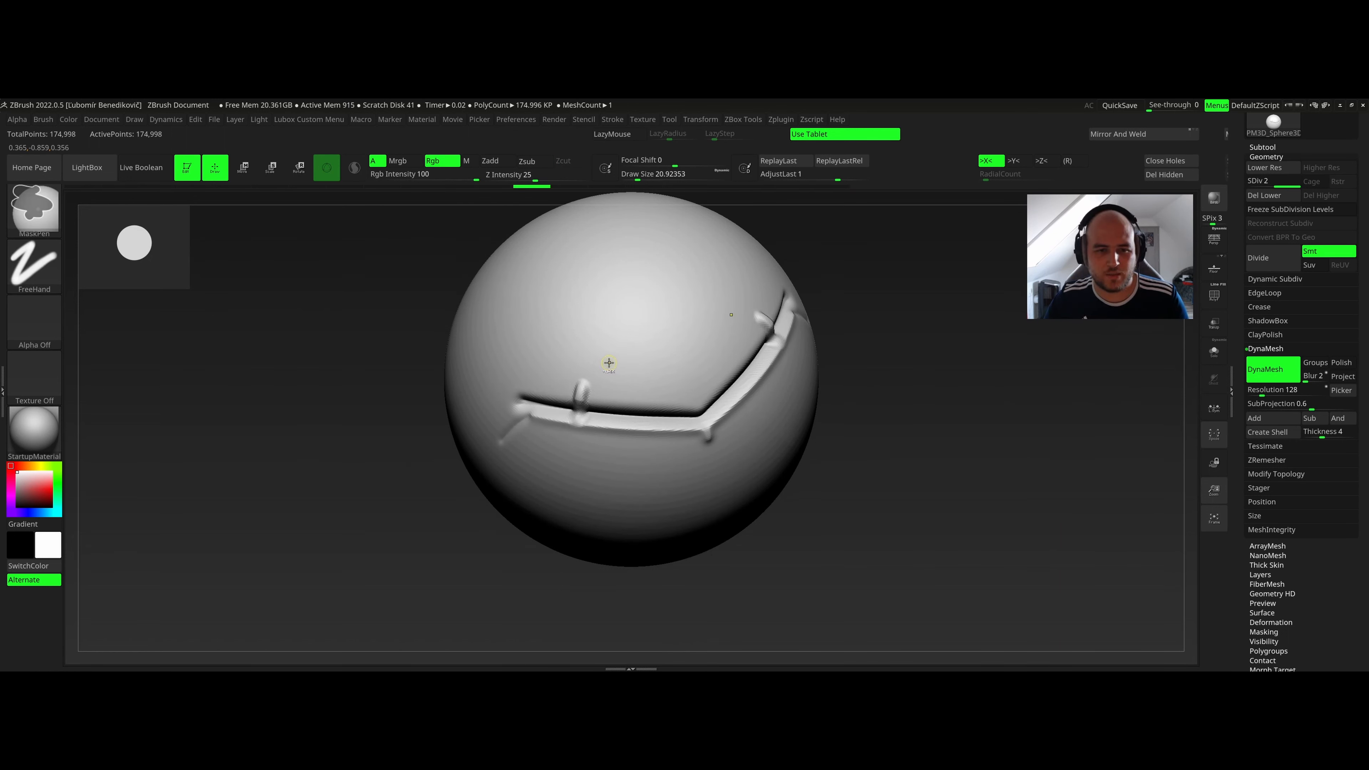
key(ctrl+z)
key(ctrl+z)
alt+right_drag(608, 361, 628, 312)
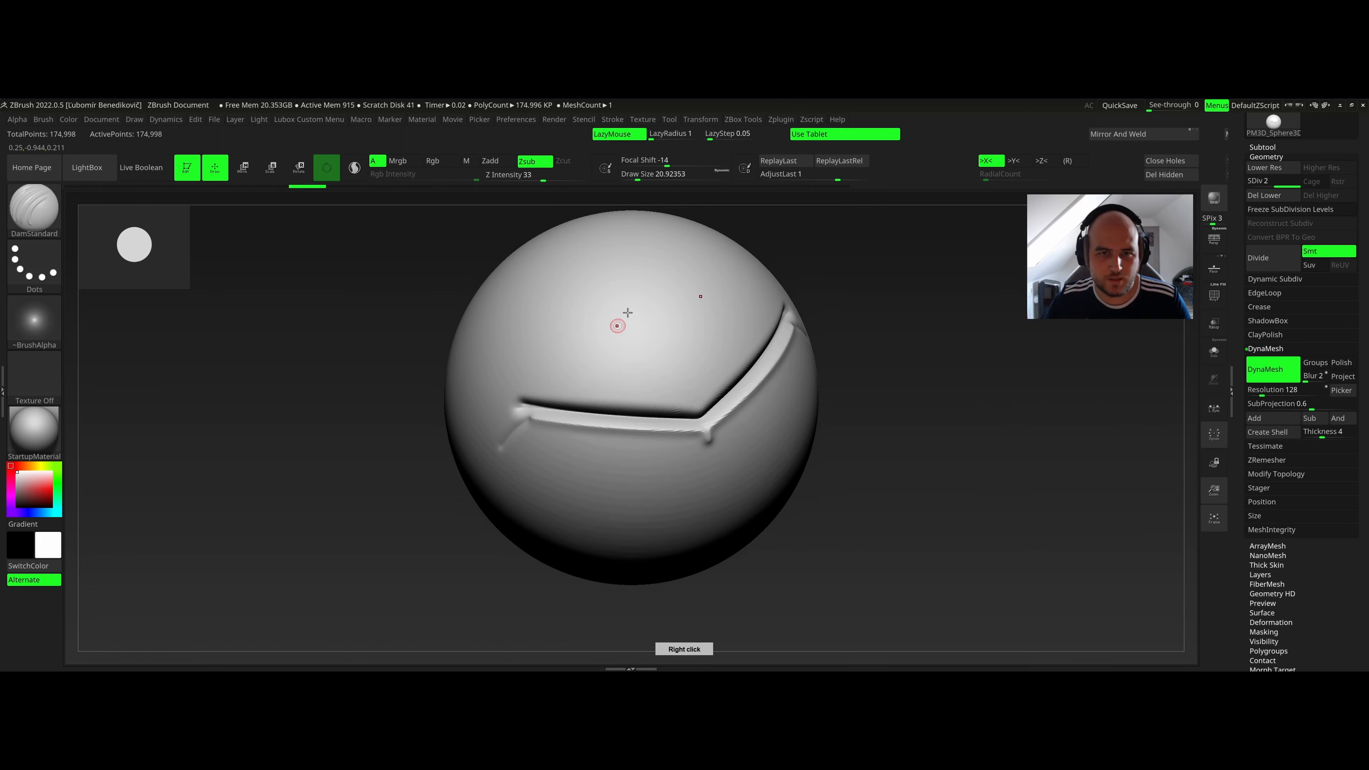
click(831, 185)
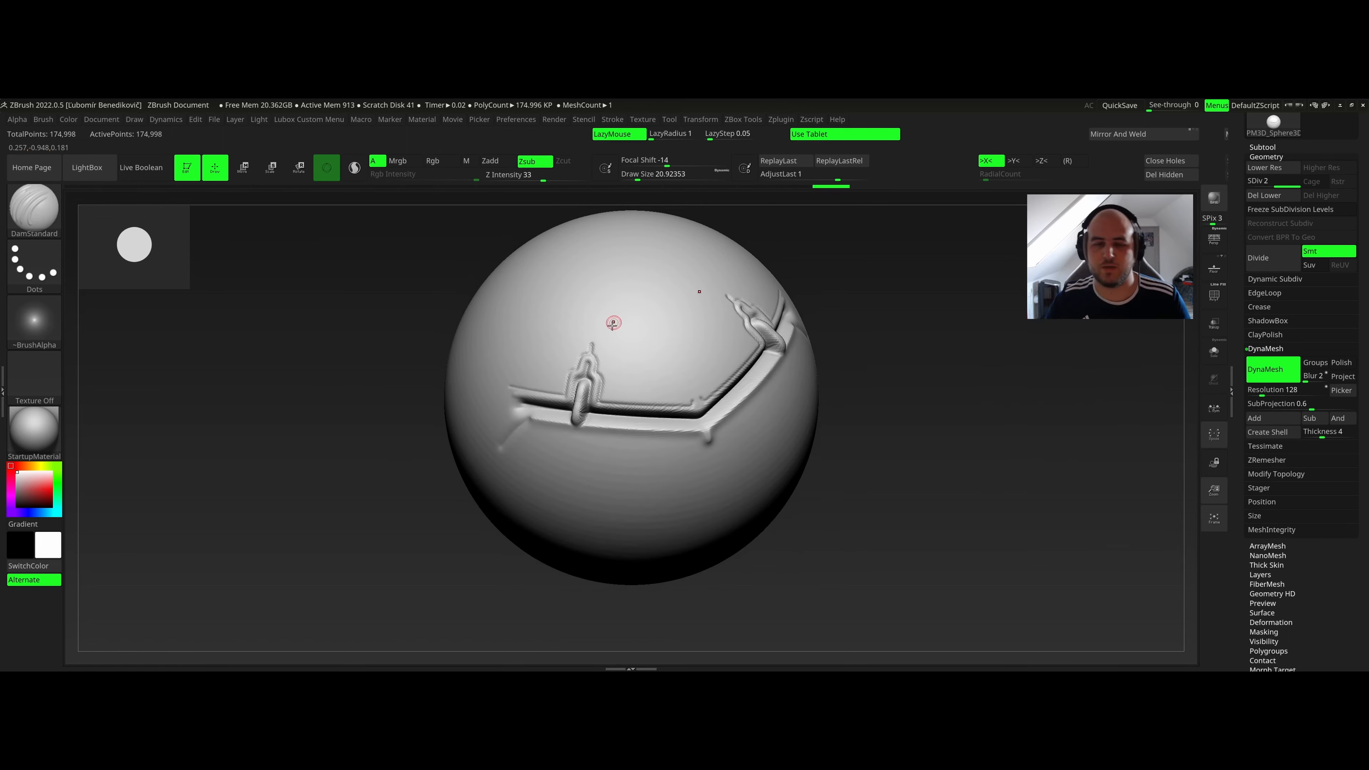
Try carving a mirrored curved line across the upper part of the sphere with DamStandard at draw size 30.47.
alt+right_drag(614, 323, 579, 332)
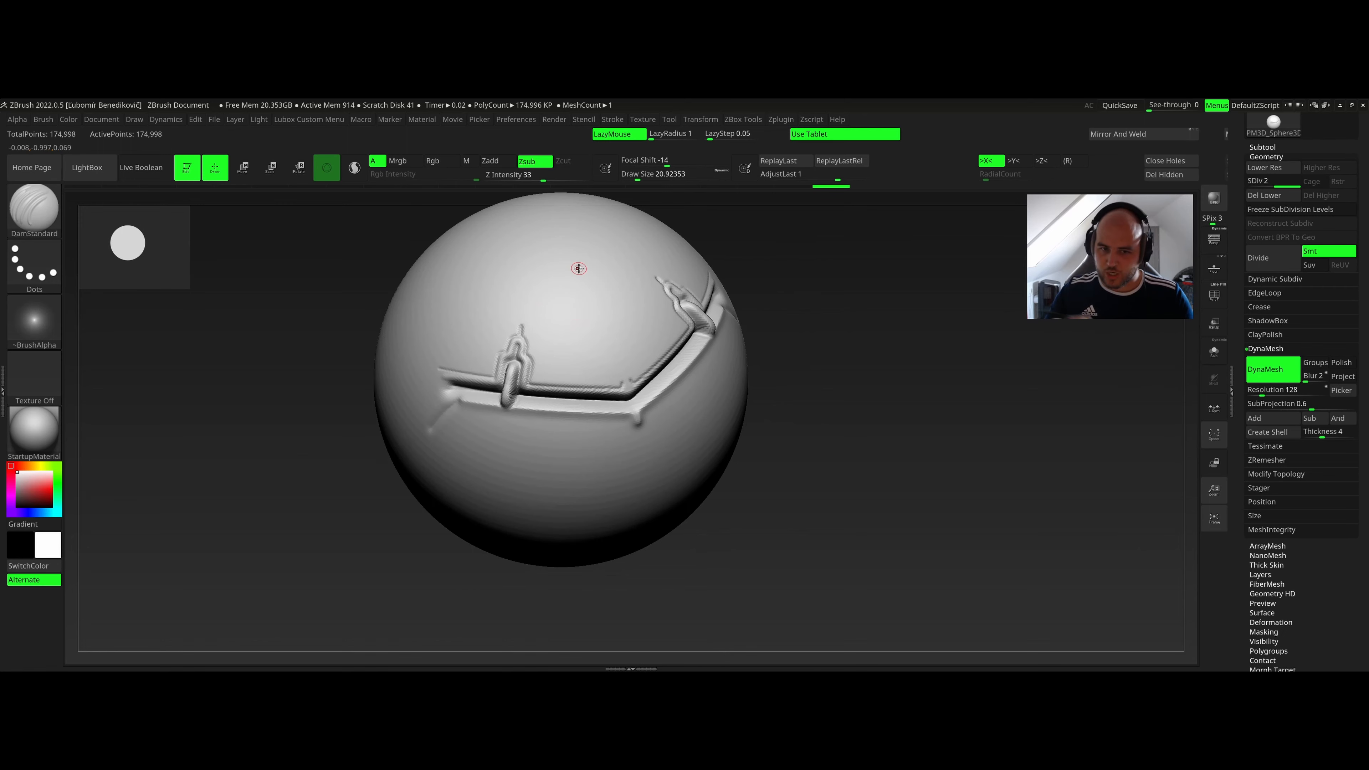
mouse_move(521, 361)
ctrl+right_down()
mouse_move(544, 374)
mouse_move(518, 360)
ctrl+right_up()
key(b)
key(s)
key(l)
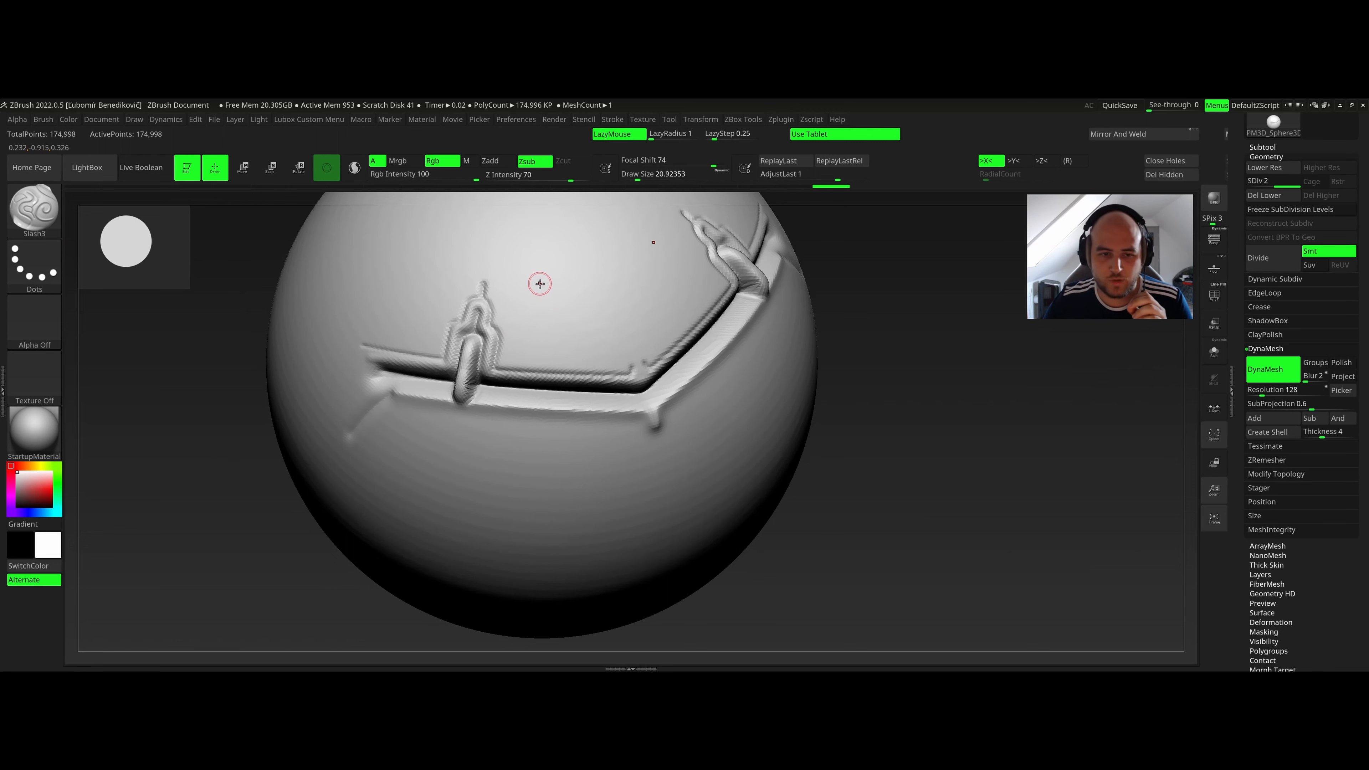
mouse_move(541, 296)
right_down()
mouse_move(538, 336)
mouse_move(526, 270)
right_up()
key(b)
key(d)
key(s)
right_click(530, 316)
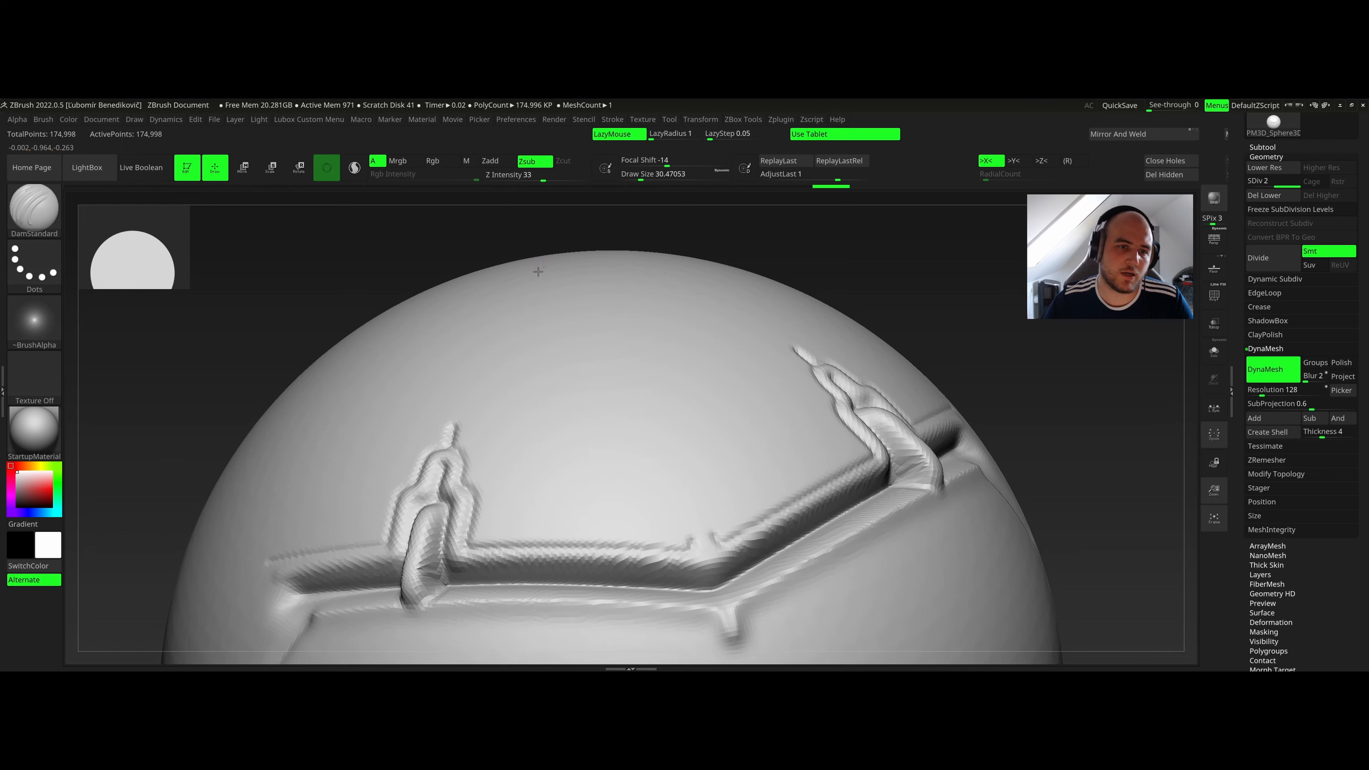
drag(538, 271, 356, 376)
mouse_move(465, 272)
right_down()
mouse_move(499, 288)
mouse_move(497, 314)
right_up()
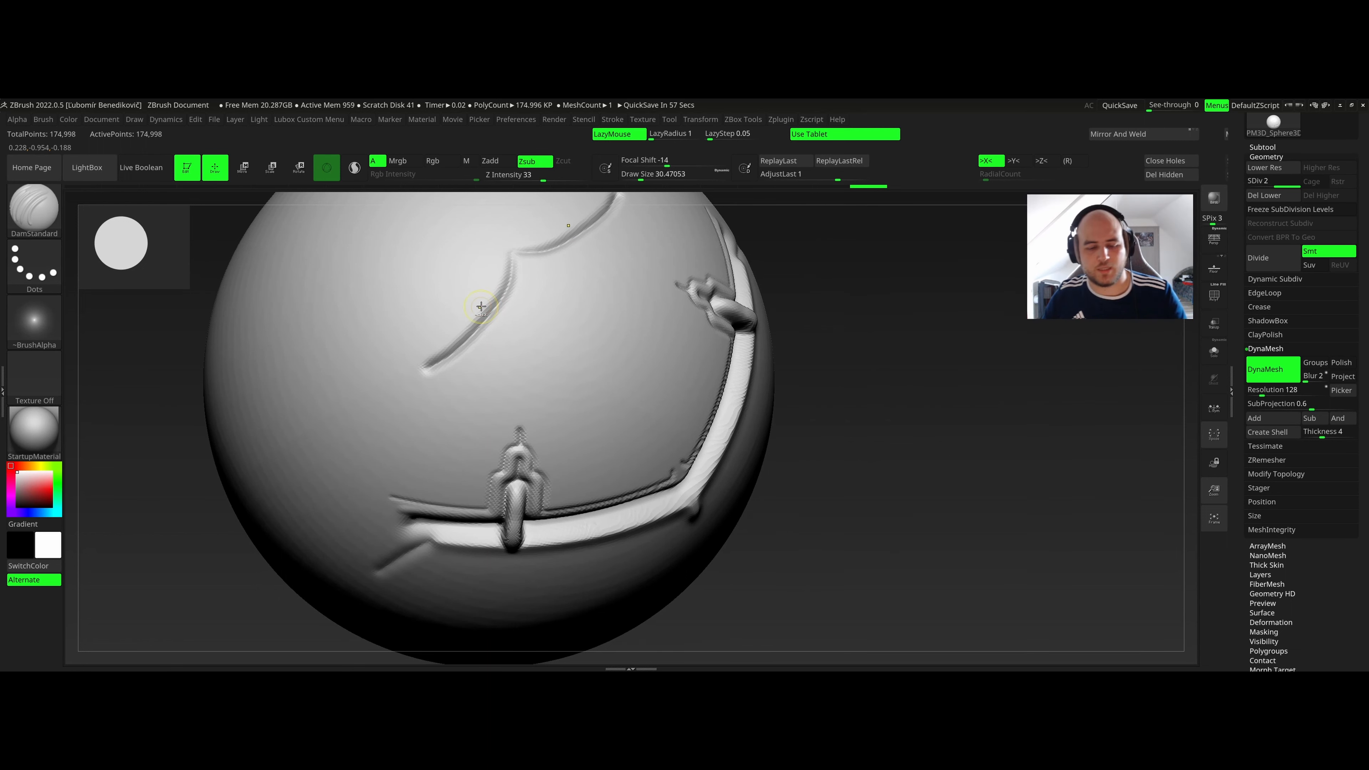
Try a mirrored sharp cut across the upper part of the sphere with the Slash3 brush, and undo it.
mouse_move(566, 305)
right_down()
mouse_move(550, 315)
mouse_move(528, 282)
mouse_move(519, 339)
mouse_move(505, 300)
mouse_move(520, 287)
mouse_move(550, 374)
mouse_move(520, 328)
mouse_move(531, 317)
right_up()
key(b)
key(s)
key(l)
mouse_move(526, 306)
mouse_down()
mouse_move(458, 314)
mouse_move(302, 402)
mouse_up()
mouse_move(302, 402)
ctrl+right_down()
mouse_move(422, 307)
mouse_move(566, 456)
ctrl+right_up()
alt+right_drag(566, 456, 502, 370)
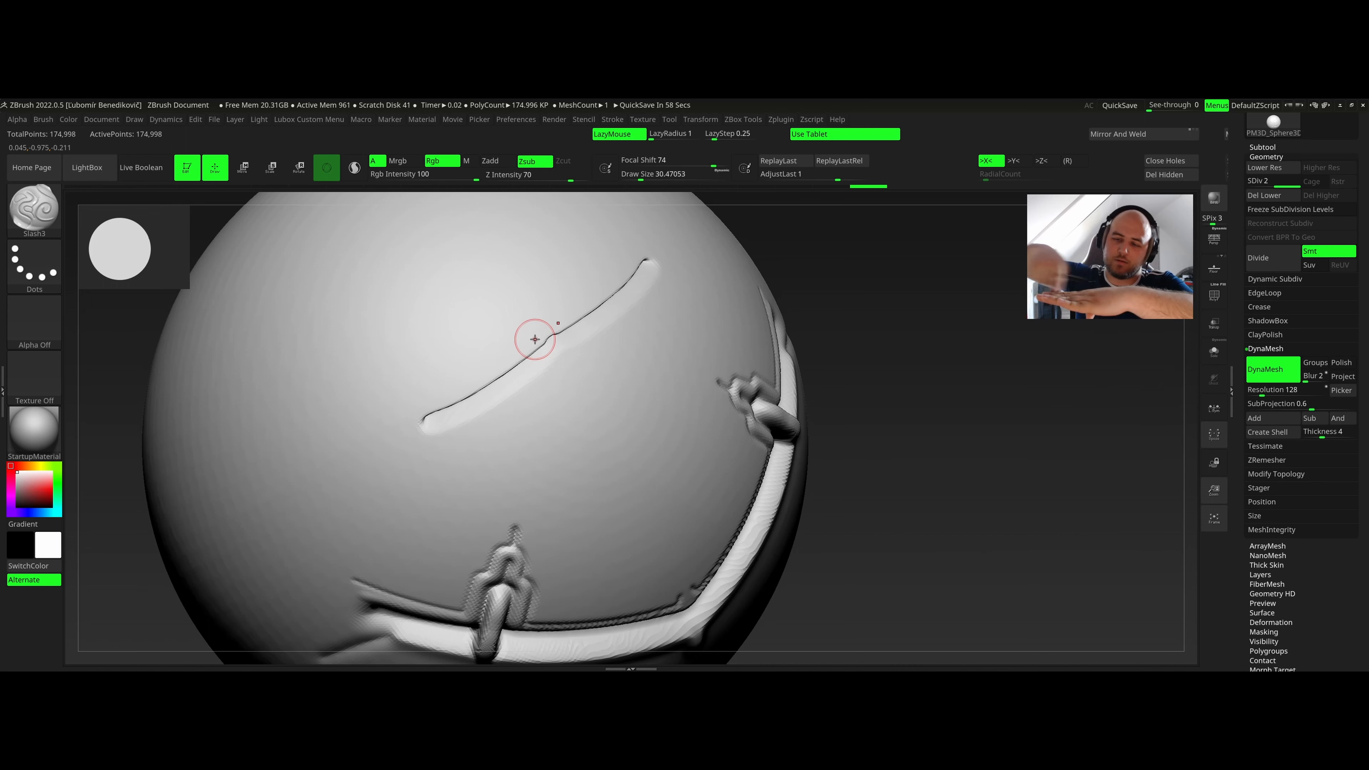
key(ctrl+z)
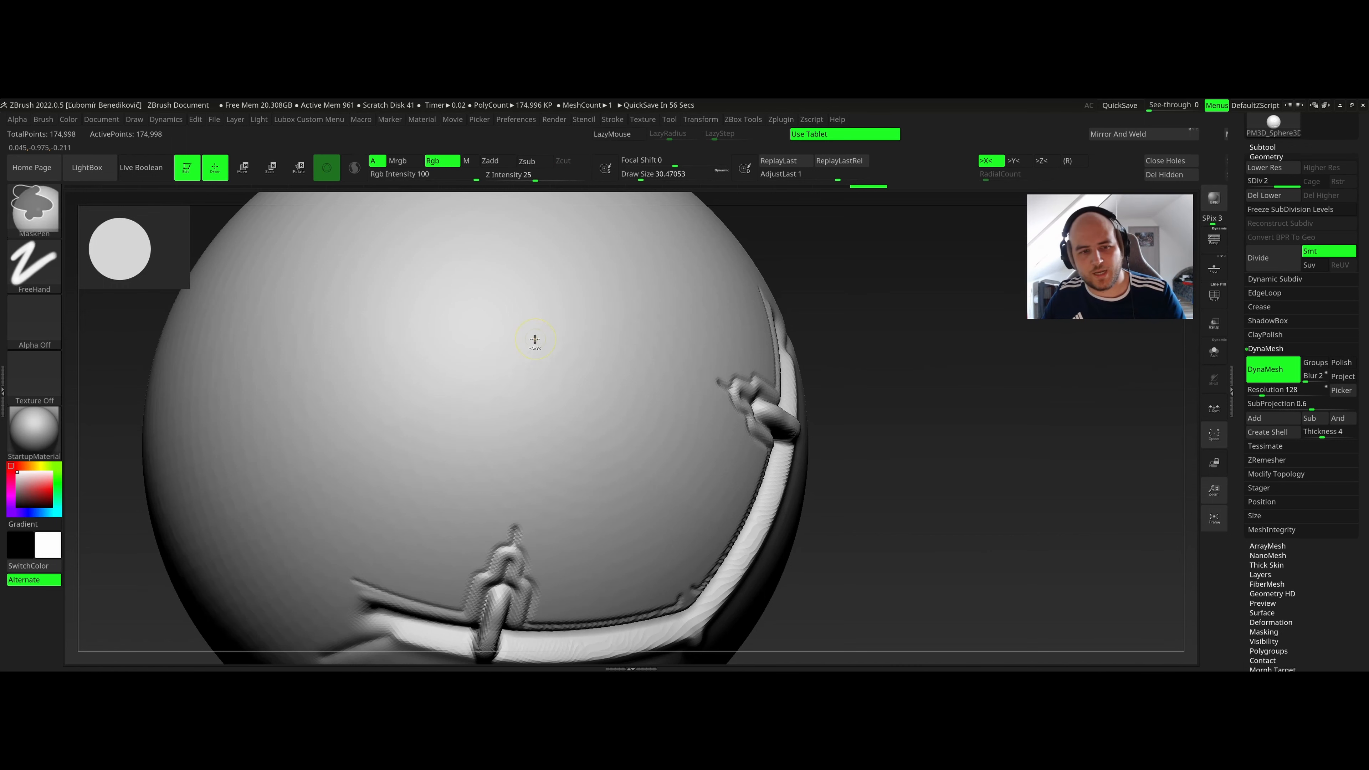
Cut a sharp line with Slash3 inside the V groove, from its centre past the raised bar to its outer end.
mouse_move(612, 312)
right_down()
mouse_move(599, 331)
mouse_move(627, 351)
mouse_move(633, 337)
mouse_move(596, 358)
mouse_move(543, 292)
mouse_move(603, 352)
mouse_move(602, 245)
mouse_move(623, 300)
mouse_move(587, 245)
mouse_move(547, 314)
right_up()
right_click(557, 309)
drag(469, 350, 503, 346)
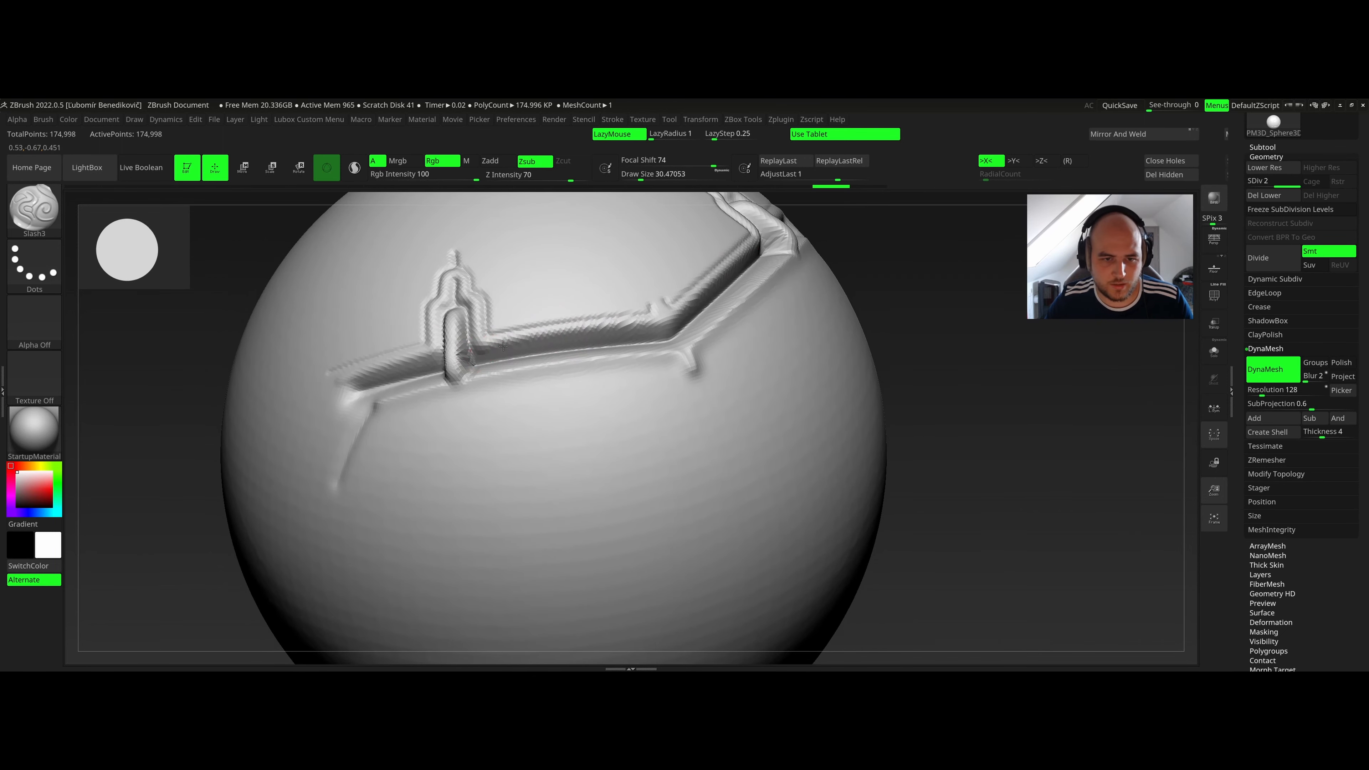
drag(668, 328, 668, 328)
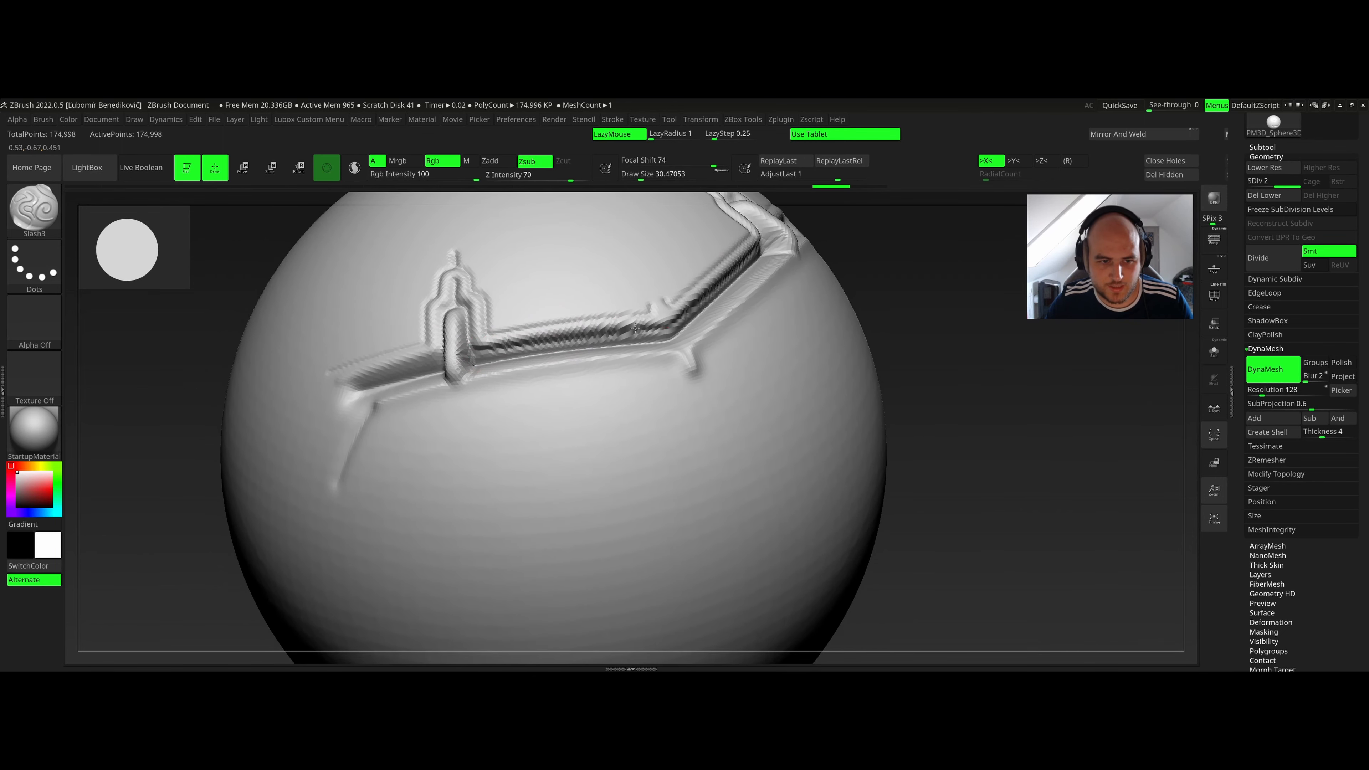
drag(463, 356, 463, 356)
mouse_move(465, 356)
right_down()
mouse_move(587, 326)
mouse_move(576, 324)
right_up()
drag(451, 355, 454, 358)
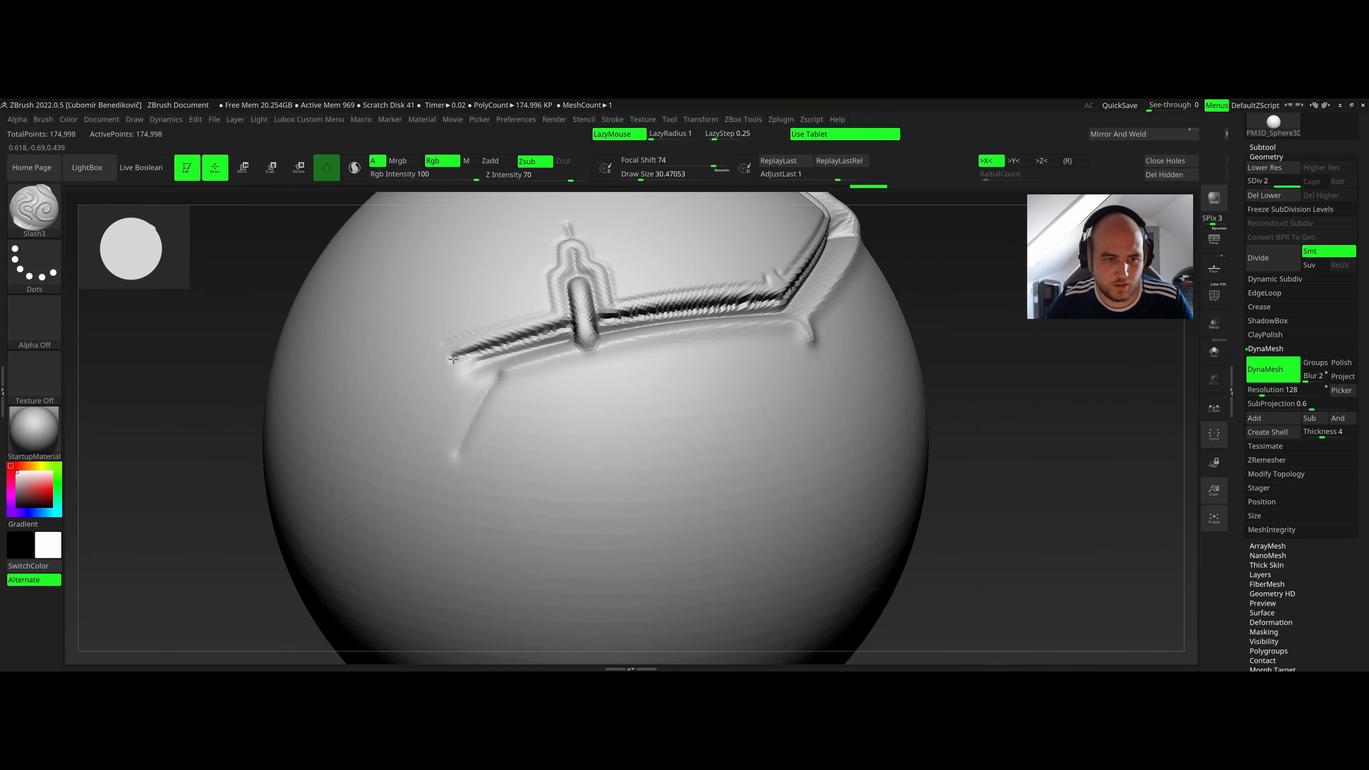
Try cutting a Slash3 line along the flat band below the V groove, between the raised bar and the centre.
mouse_move(555, 323)
ctrl+right_down()
mouse_move(642, 293)
mouse_move(614, 325)
mouse_move(635, 307)
mouse_move(509, 364)
ctrl+right_up()
drag(510, 380, 640, 386)
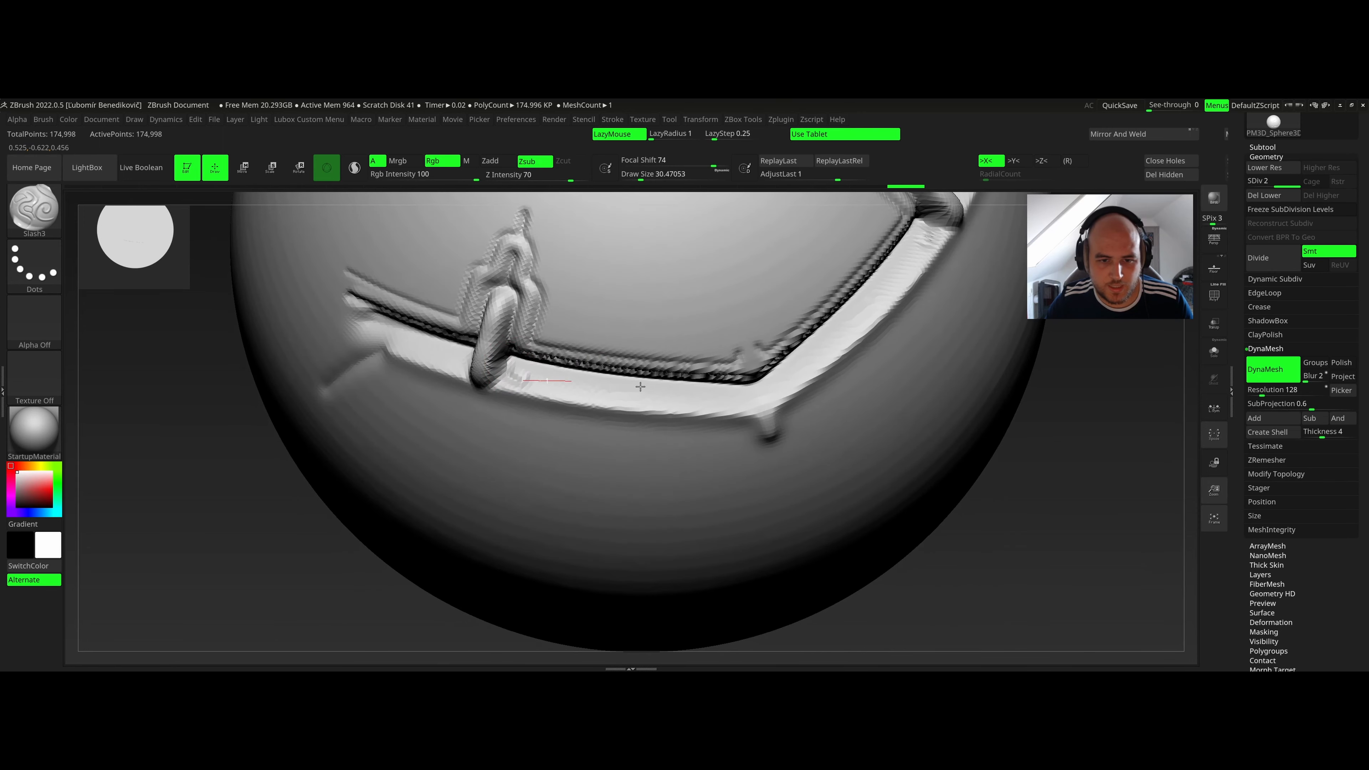
drag(726, 404, 747, 401)
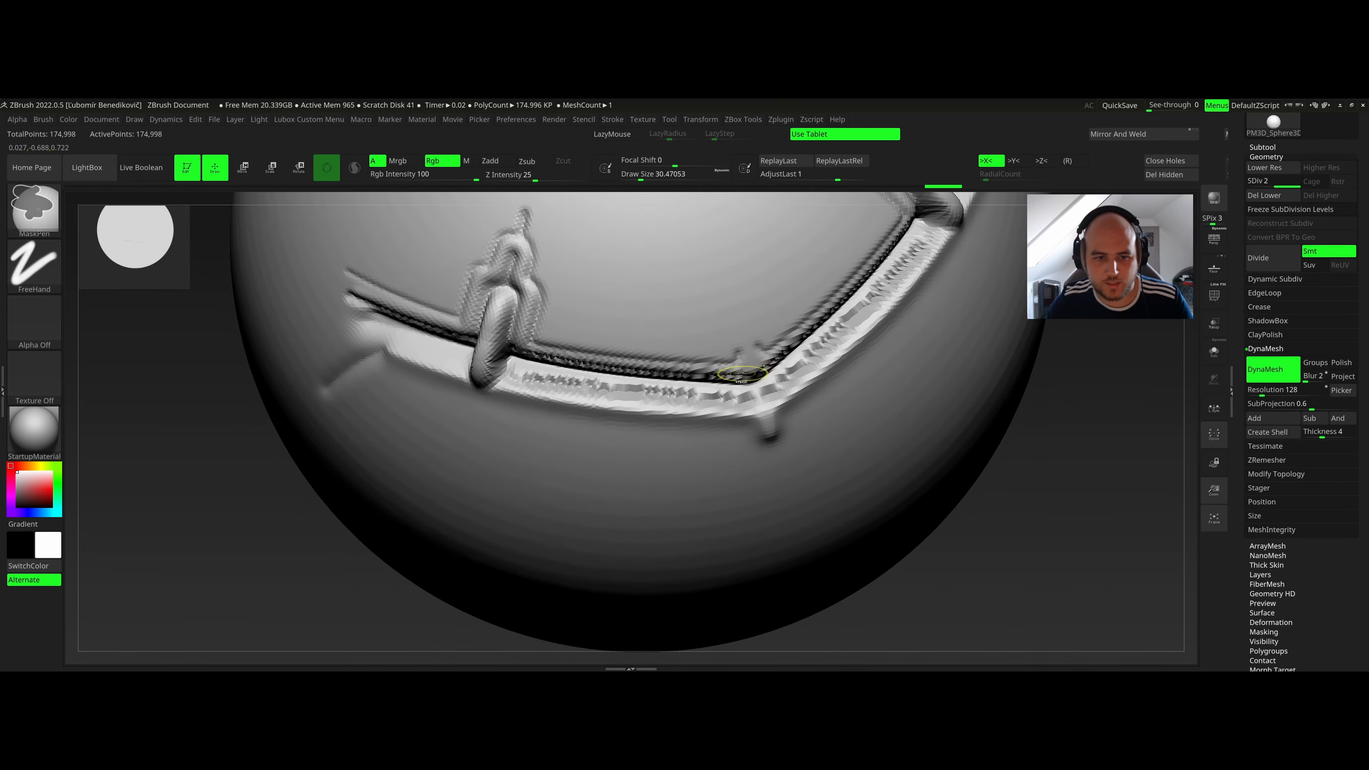
Subdivide the sphere to level 3 and cut an inset outline with Slash3 along the band between the raised bar and the centre.
key(ctrl+d)
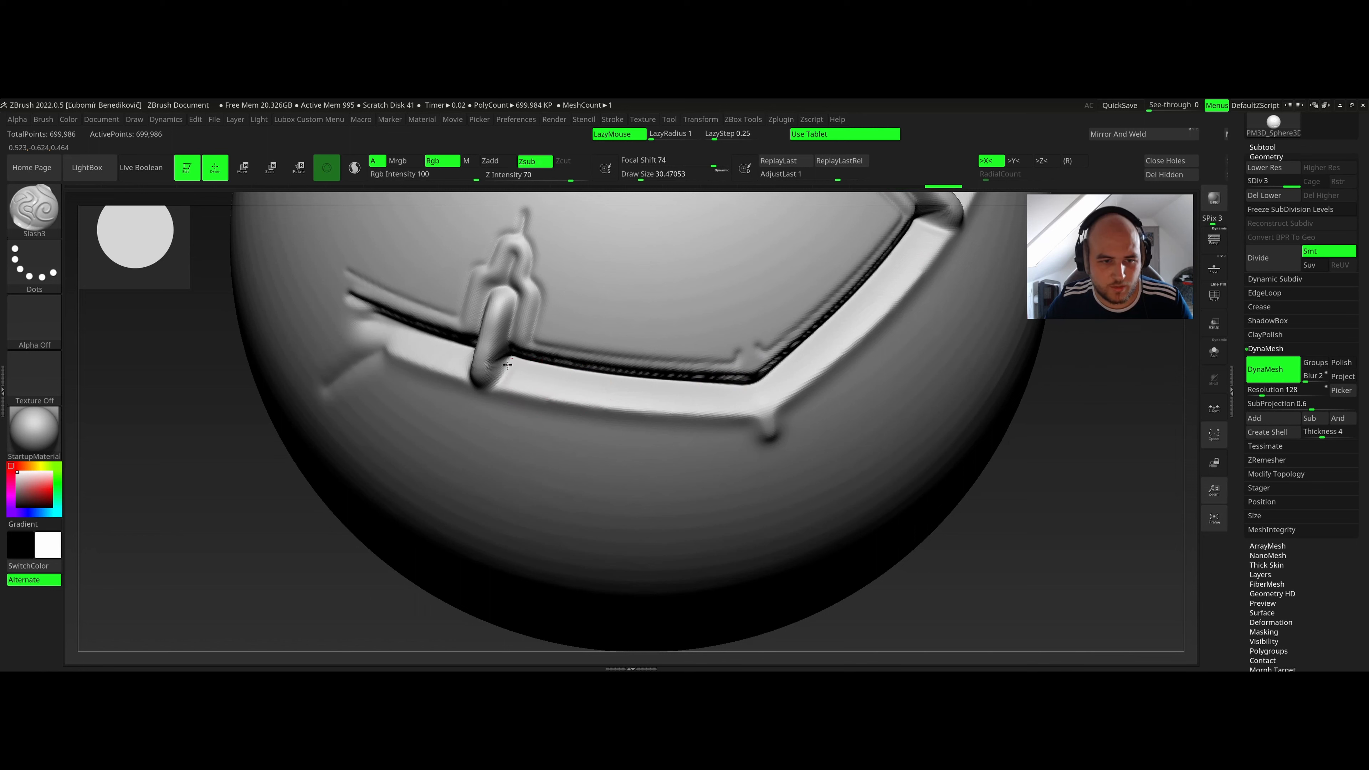
drag(755, 404, 758, 407)
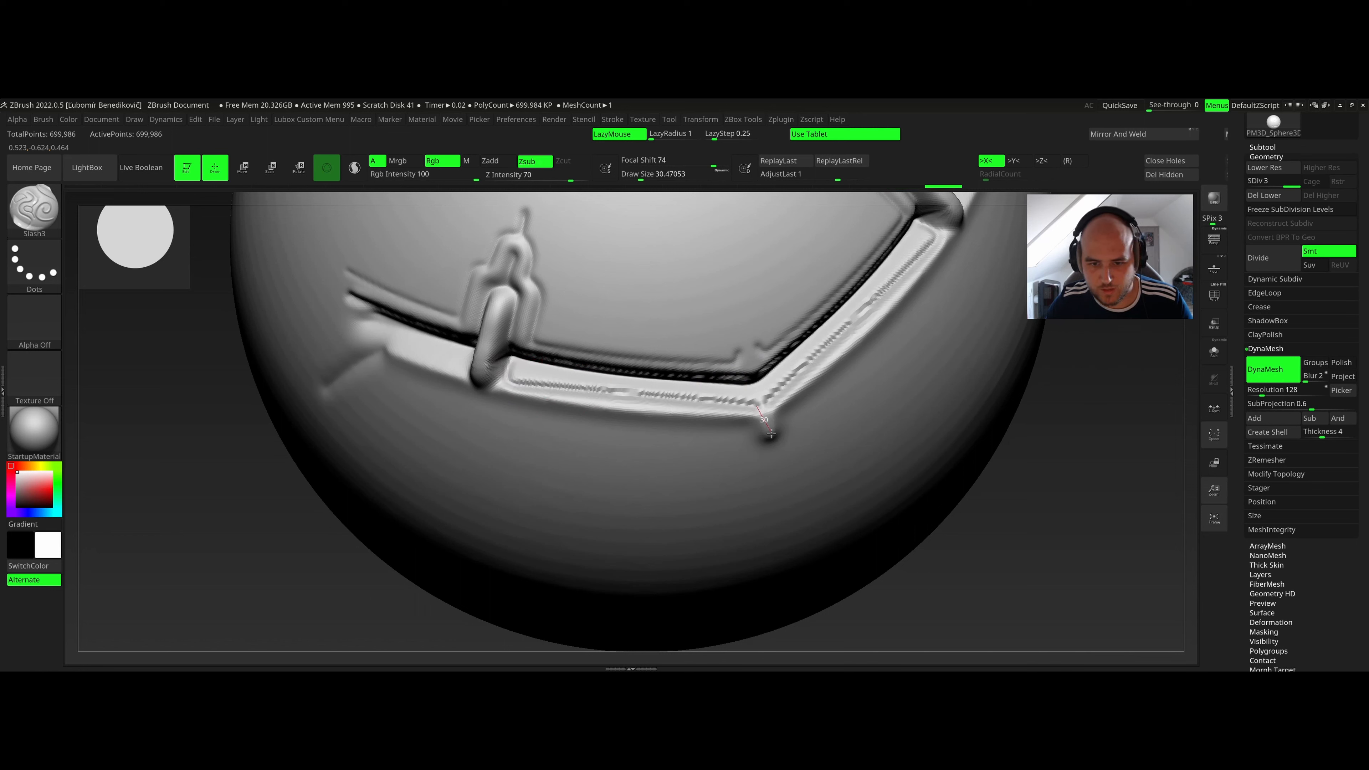
drag(510, 378, 509, 378)
Try two nested wavy Slash3 cuts joined at one end on the side of the sphere, and undo them.
key(f)
mouse_move(410, 308)
right_down()
mouse_move(600, 341)
mouse_move(575, 296)
mouse_move(596, 349)
mouse_move(505, 342)
mouse_move(538, 343)
mouse_move(529, 328)
mouse_move(523, 343)
right_up()
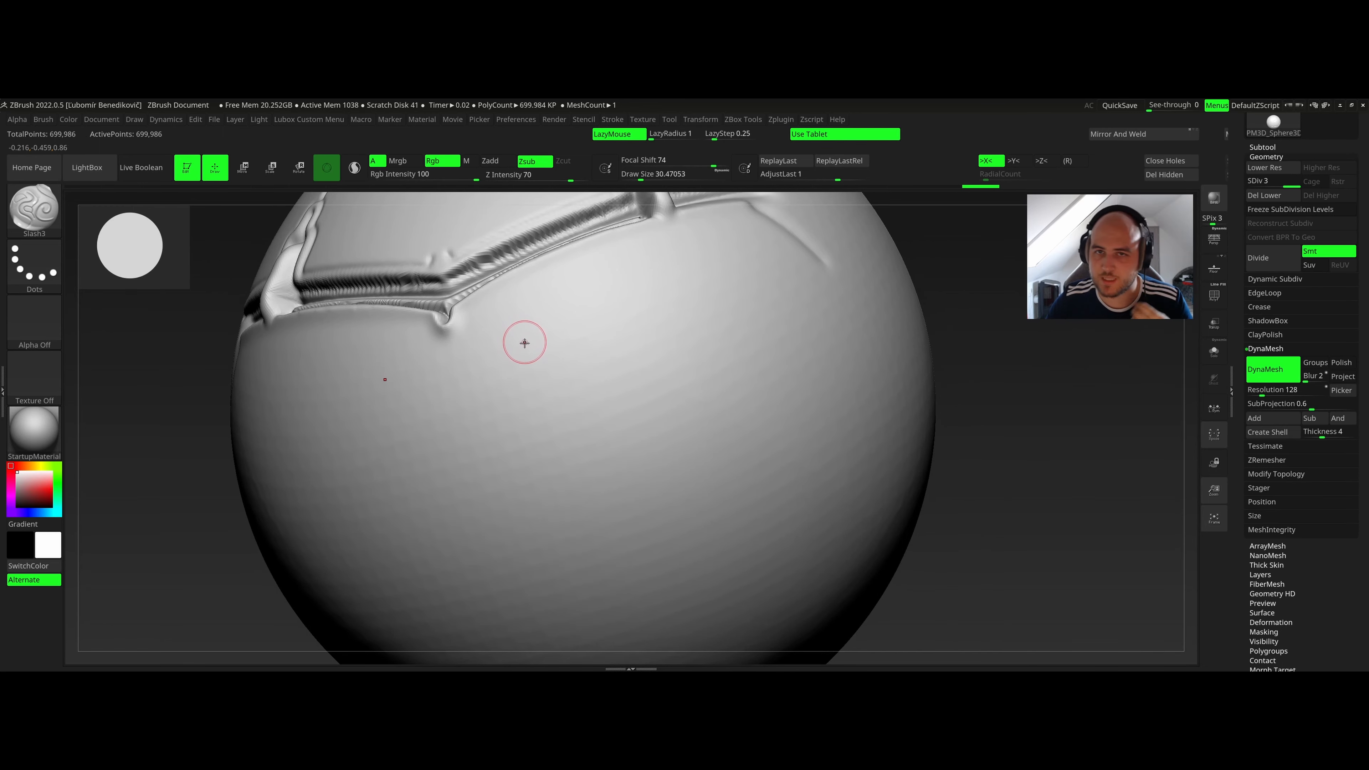
mouse_move(531, 391)
mouse_down()
mouse_move(752, 282)
mouse_move(827, 343)
mouse_up()
mouse_move(713, 308)
right_down()
mouse_move(755, 291)
mouse_move(732, 287)
right_up()
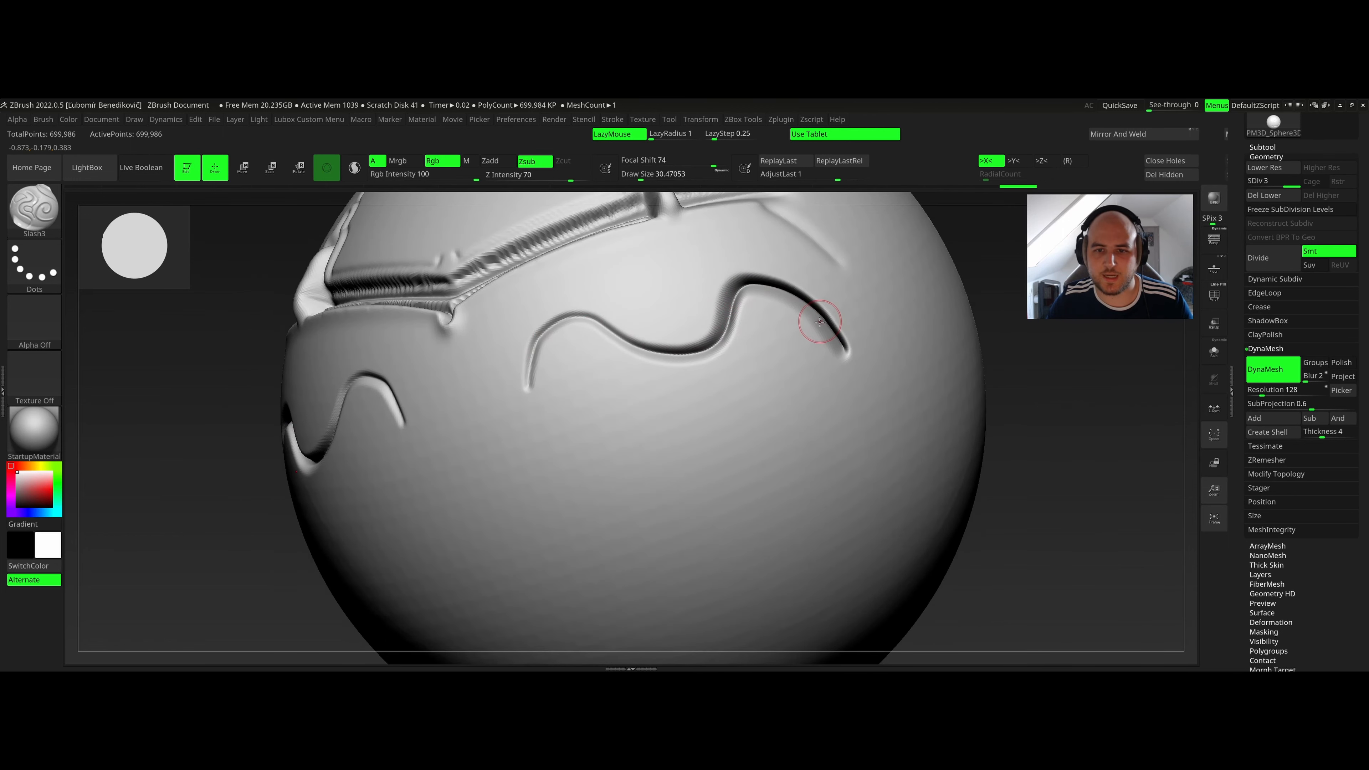
mouse_move(755, 311)
mouse_down()
mouse_move(723, 359)
mouse_move(560, 392)
mouse_up()
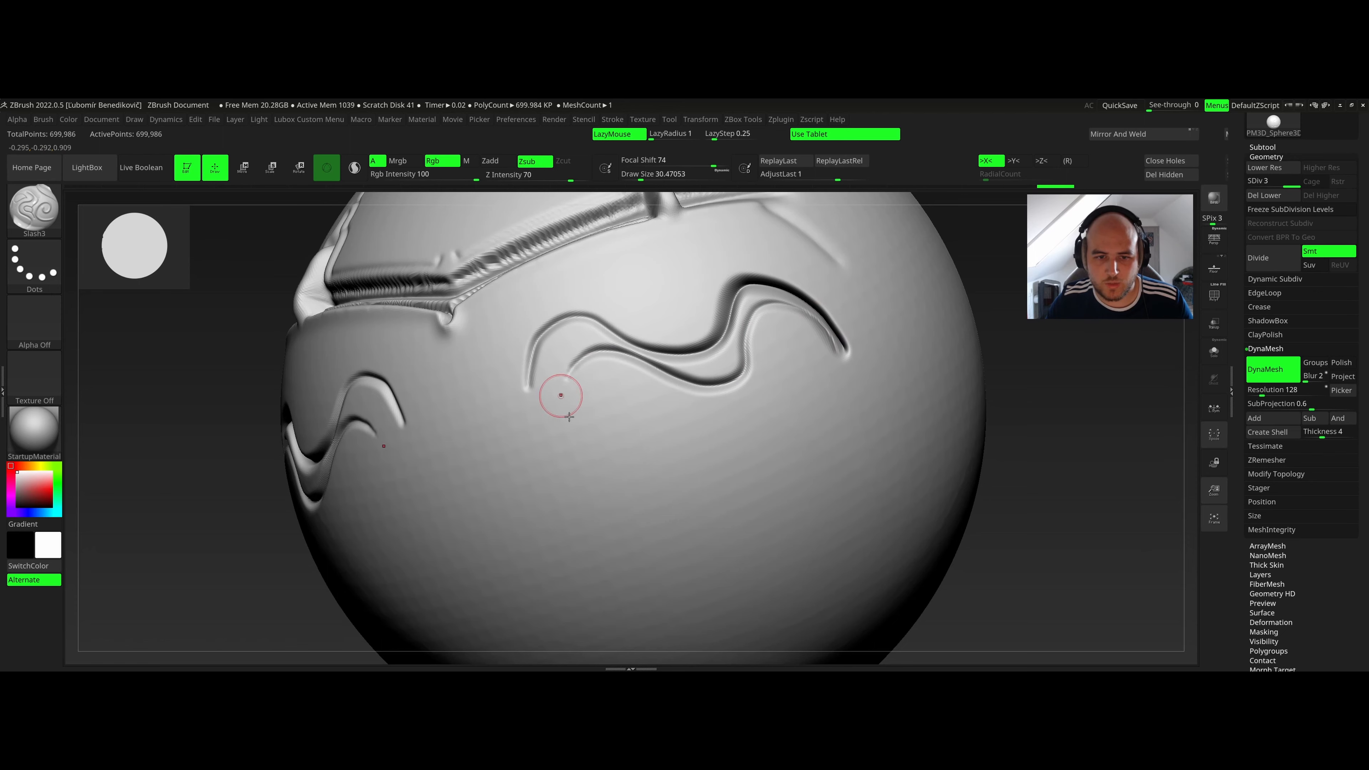
mouse_move(559, 391)
right_down()
mouse_move(727, 332)
mouse_move(697, 303)
right_up()
drag(855, 350, 776, 278)
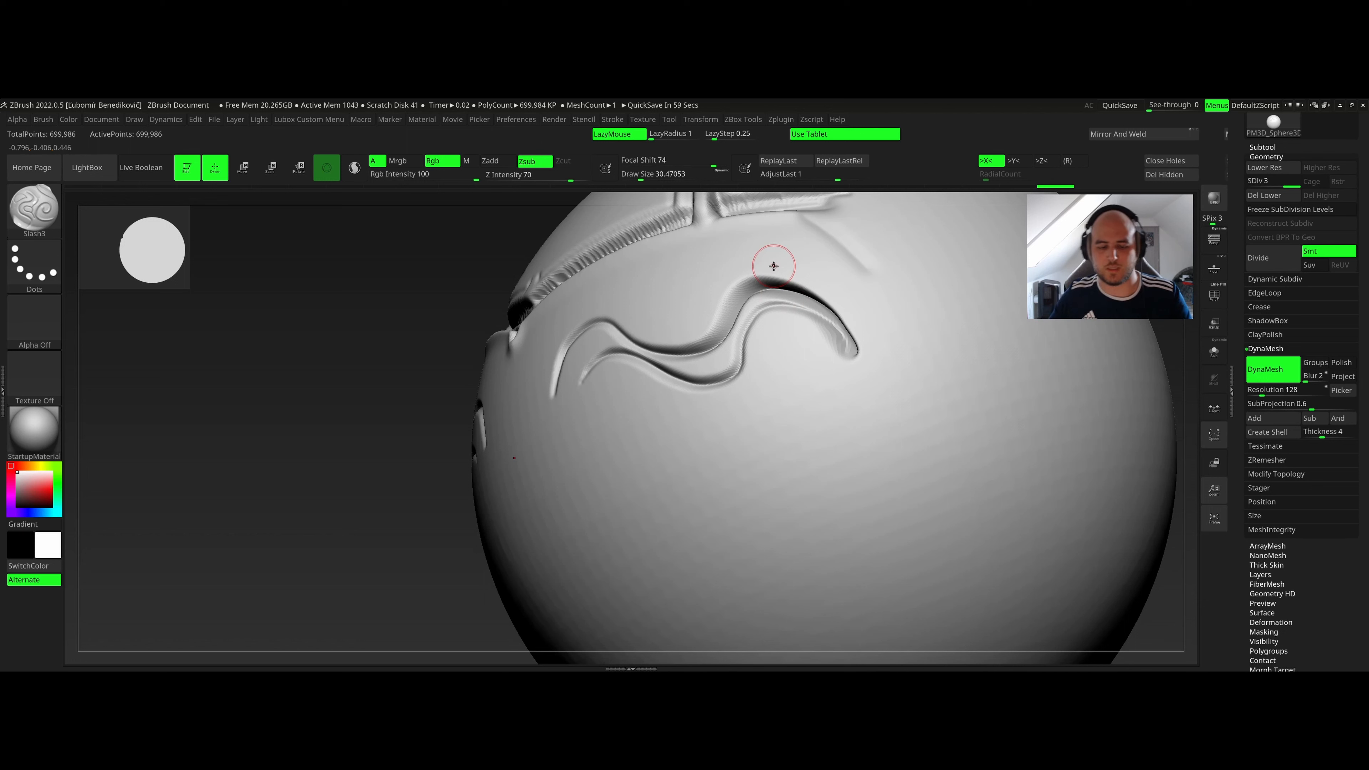
key(ctrl+z)
key(ctrl+z)
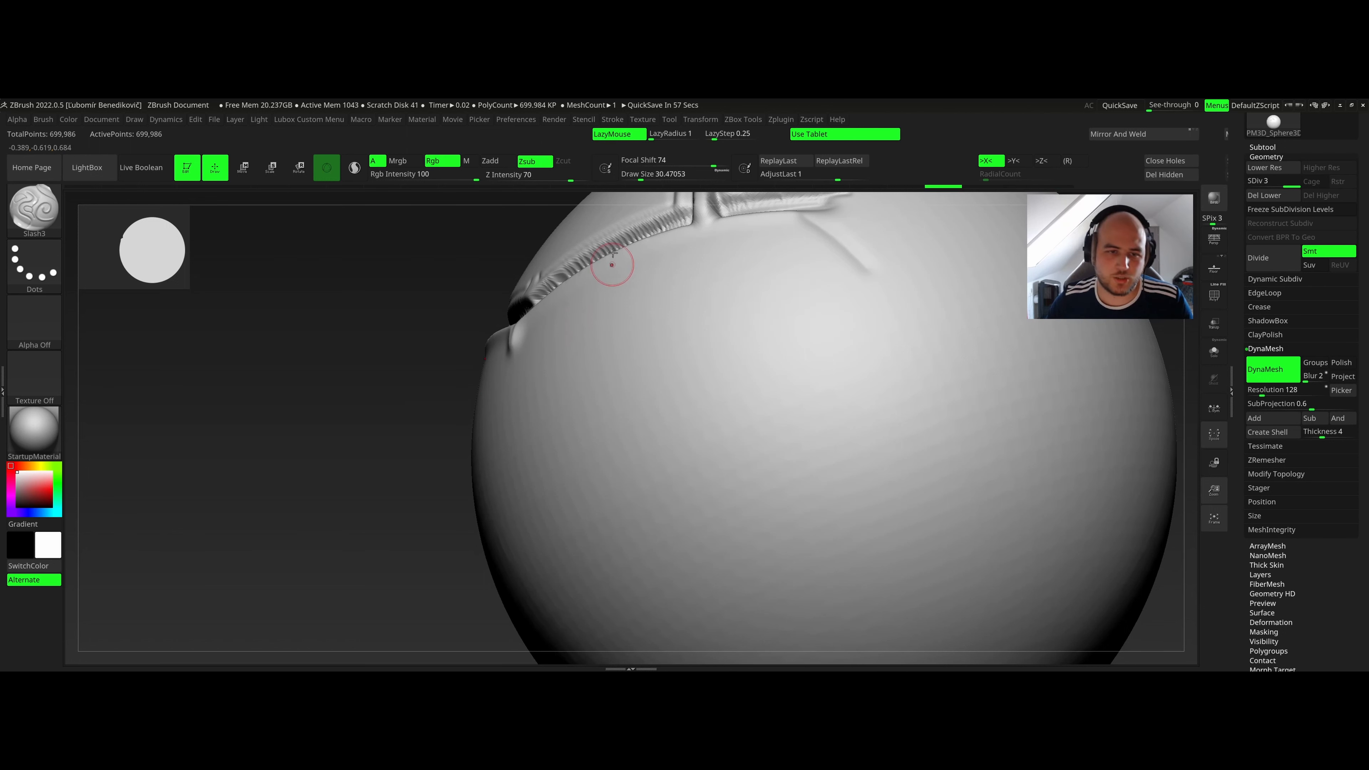
Set the Slash3 brush to Alpha 39 with a focal shift of -47 and a draw size of about 24.
mouse_move(569, 317)
right_down()
mouse_move(608, 336)
mouse_move(633, 412)
mouse_move(541, 355)
mouse_move(610, 318)
mouse_move(581, 337)
mouse_move(375, 353)
mouse_move(495, 315)
mouse_move(519, 346)
mouse_move(506, 333)
mouse_move(514, 312)
mouse_move(523, 334)
right_up()
right_click(506, 333)
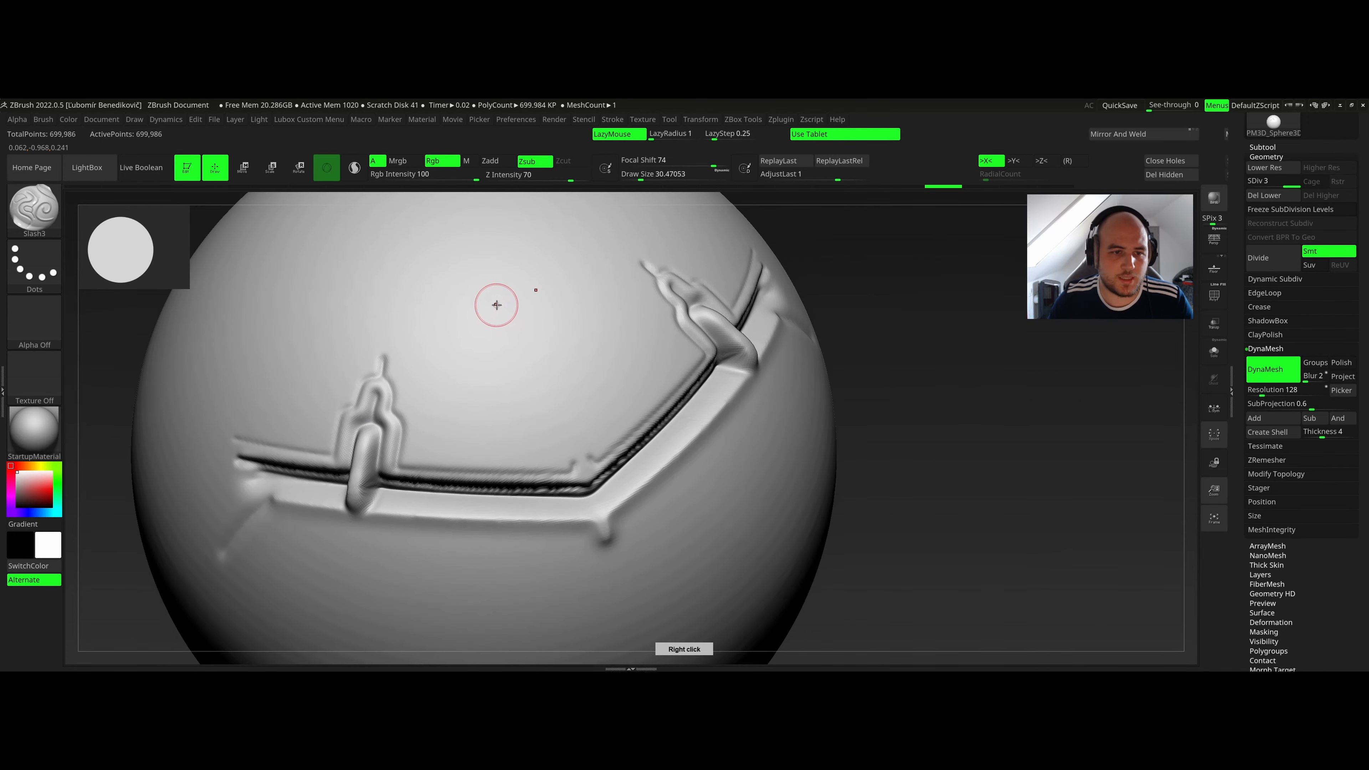
click(51, 322)
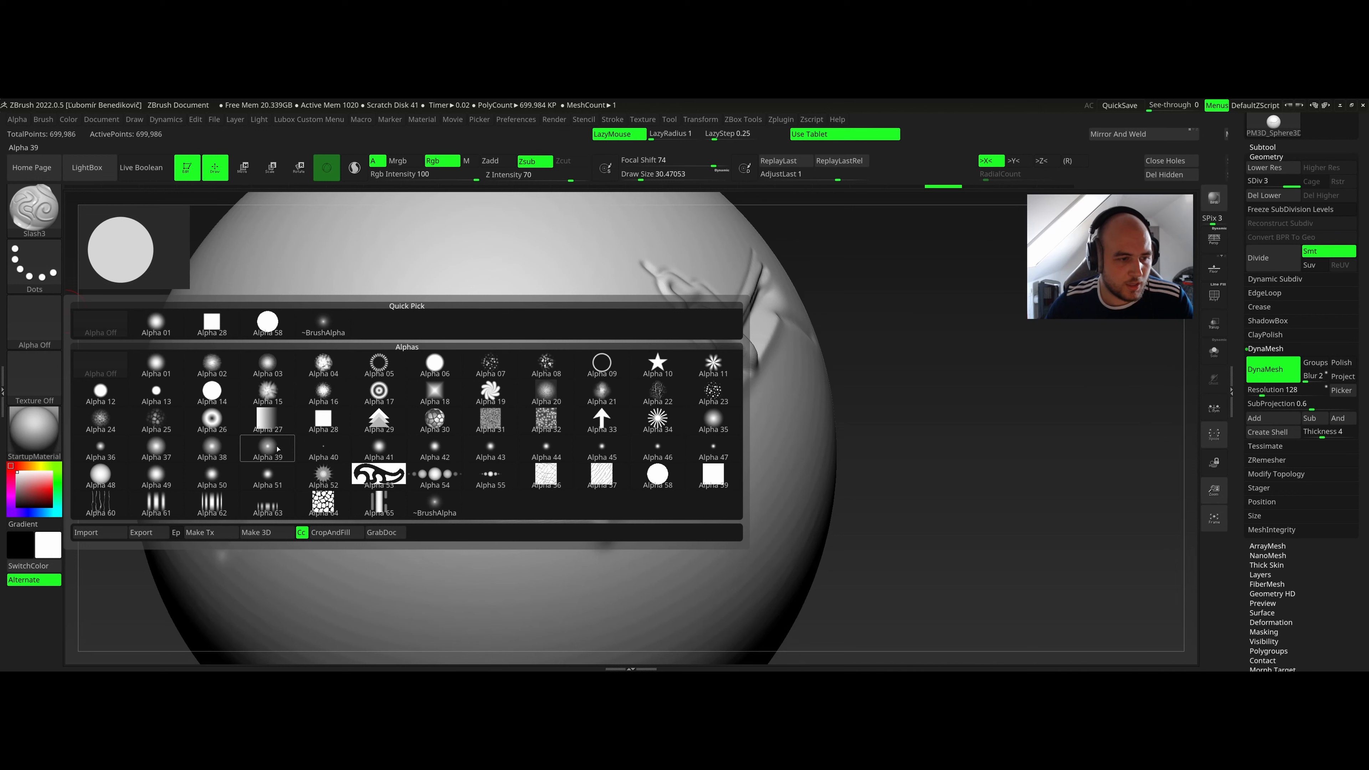
click(272, 448)
right_click(437, 328)
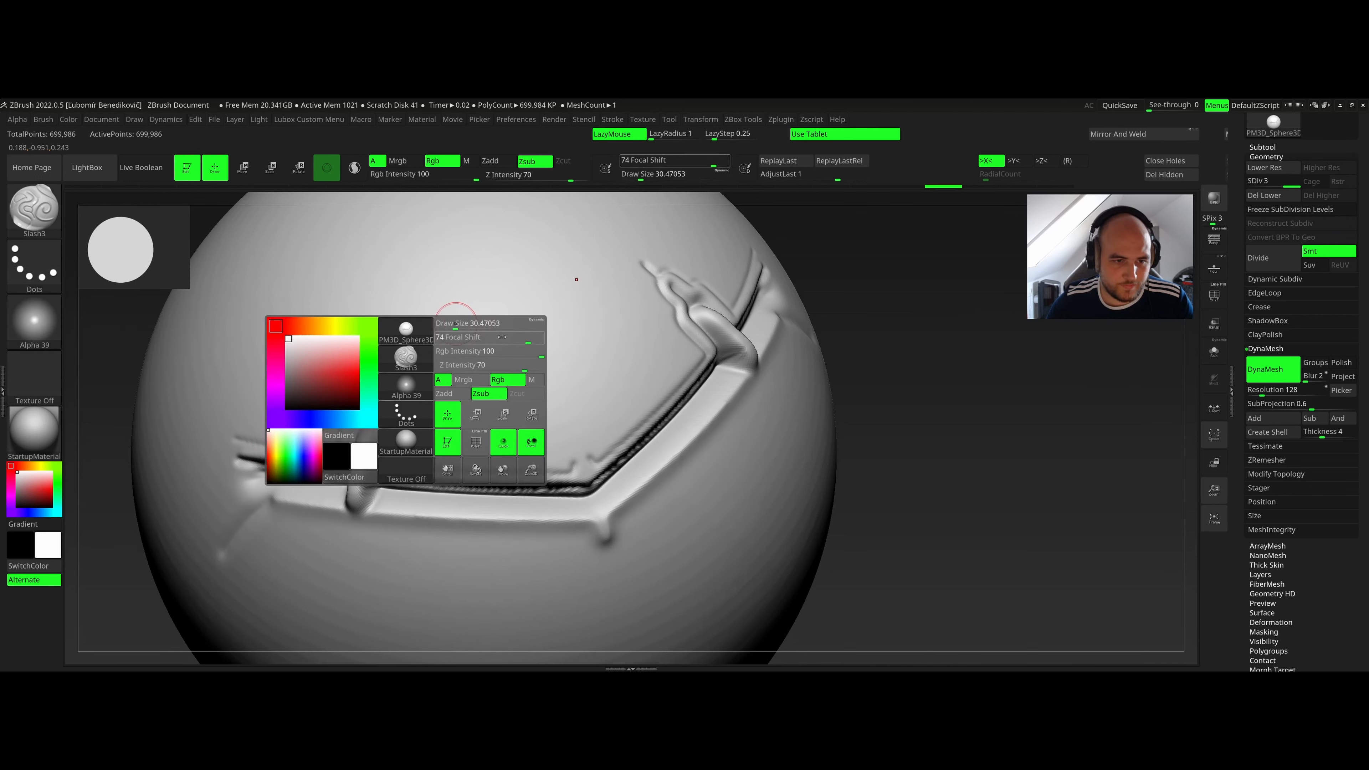
drag(477, 338, 464, 342)
drag(456, 329, 454, 325)
Try one Slash3 cut with the new alpha on the smooth area above the groove ornament, and undo it.
alt+right_drag(472, 270, 497, 310)
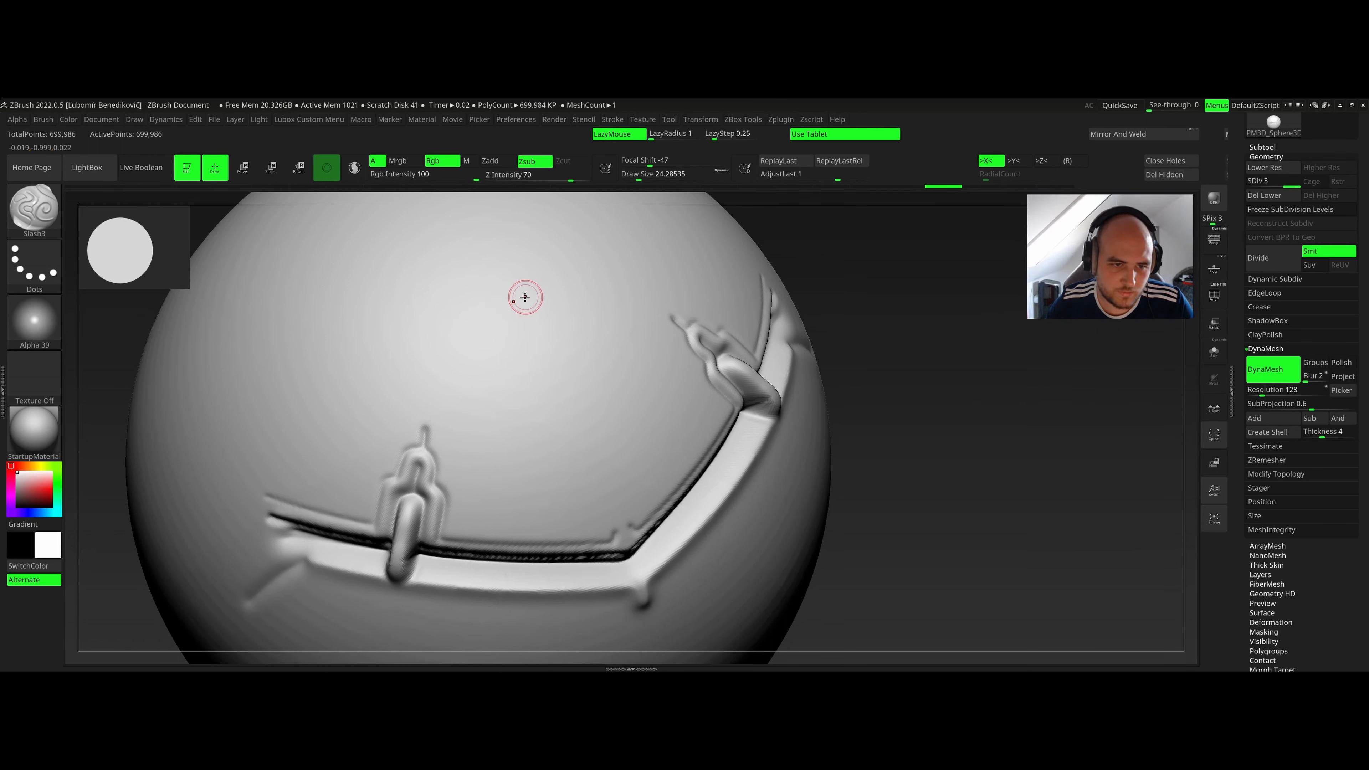
mouse_move(522, 299)
mouse_down()
mouse_move(460, 382)
mouse_move(587, 431)
mouse_up()
ctrl+right_drag(528, 392, 473, 383)
right_drag(464, 241, 434, 349)
right_click(440, 313)
key(ctrl+z)
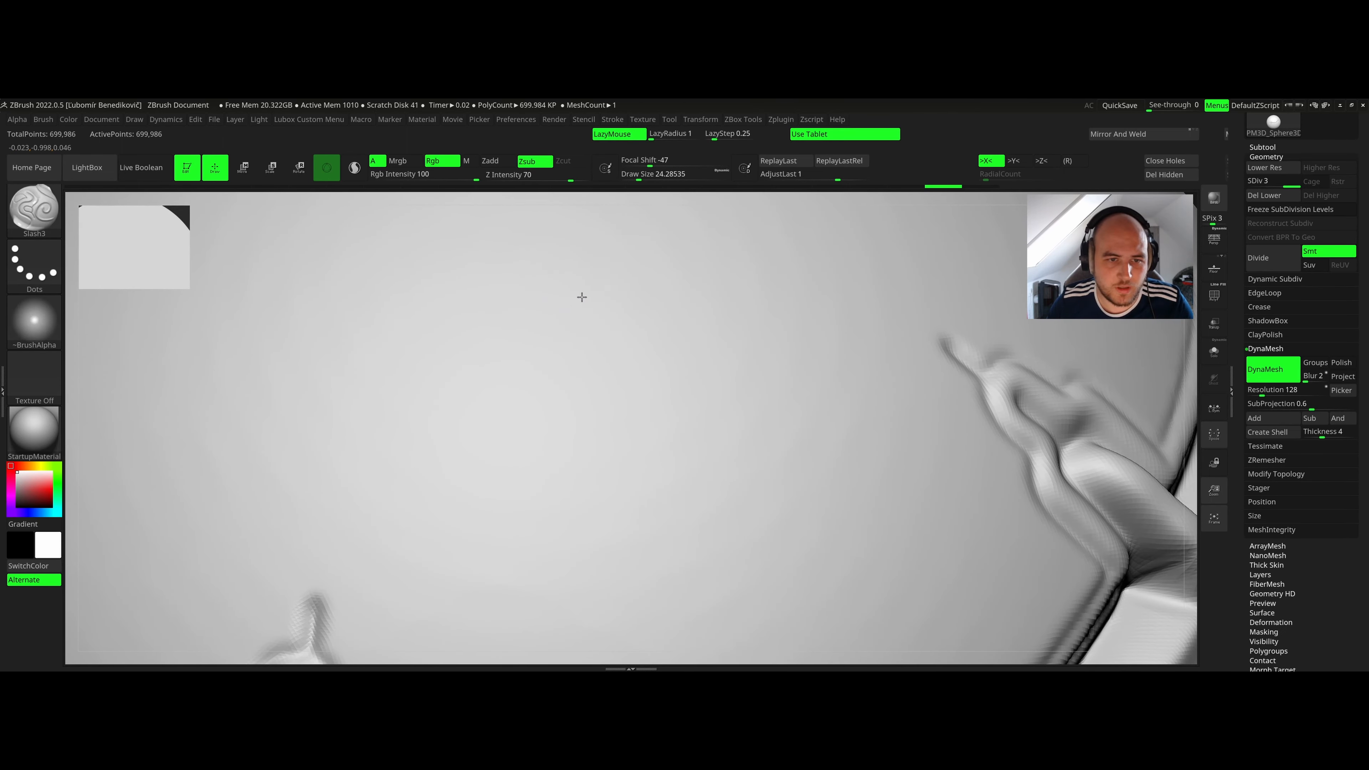
Try two roughly parallel, gently curved Slash3 cuts above the ornament, and undo both.
drag(752, 222, 347, 389)
drag(810, 271, 361, 453)
right_drag(361, 452, 536, 393)
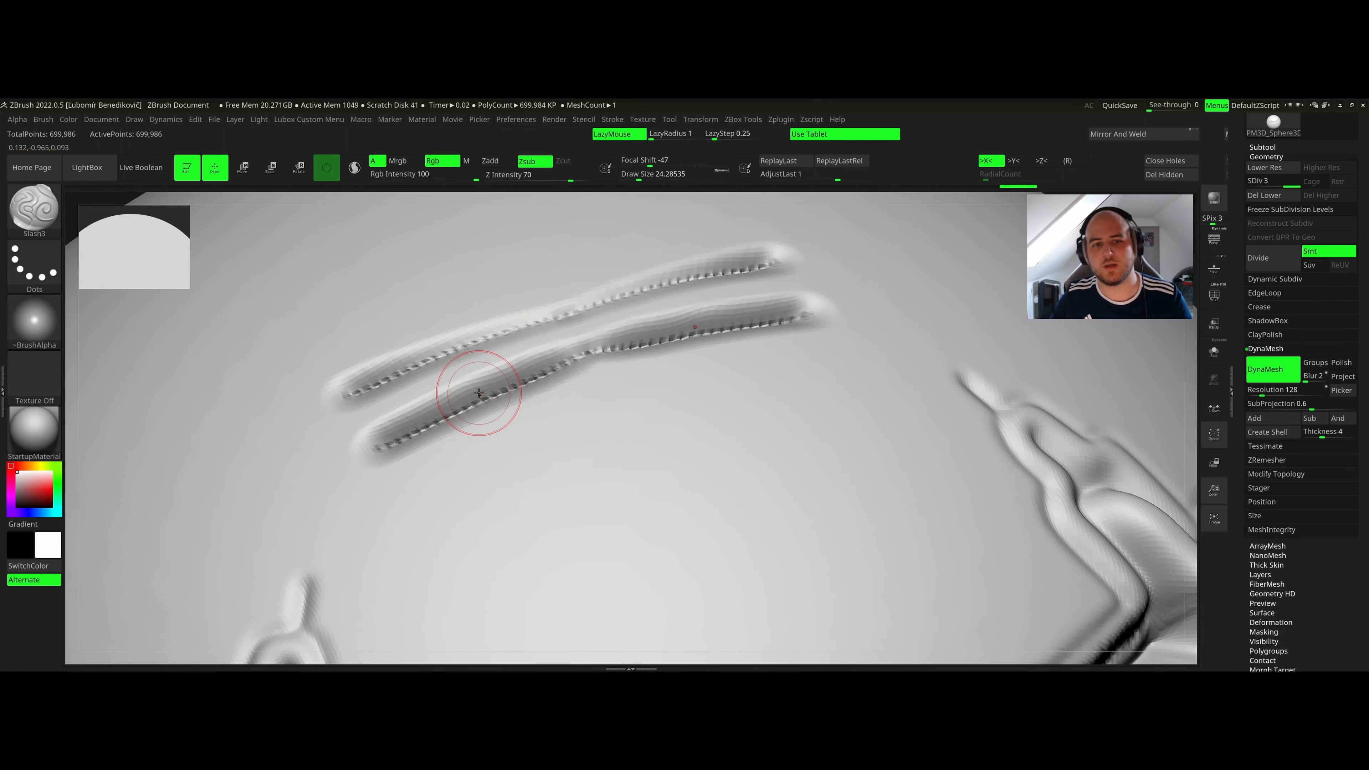
key(ctrl)
key(ctrl+z)
key(ctrl+z)
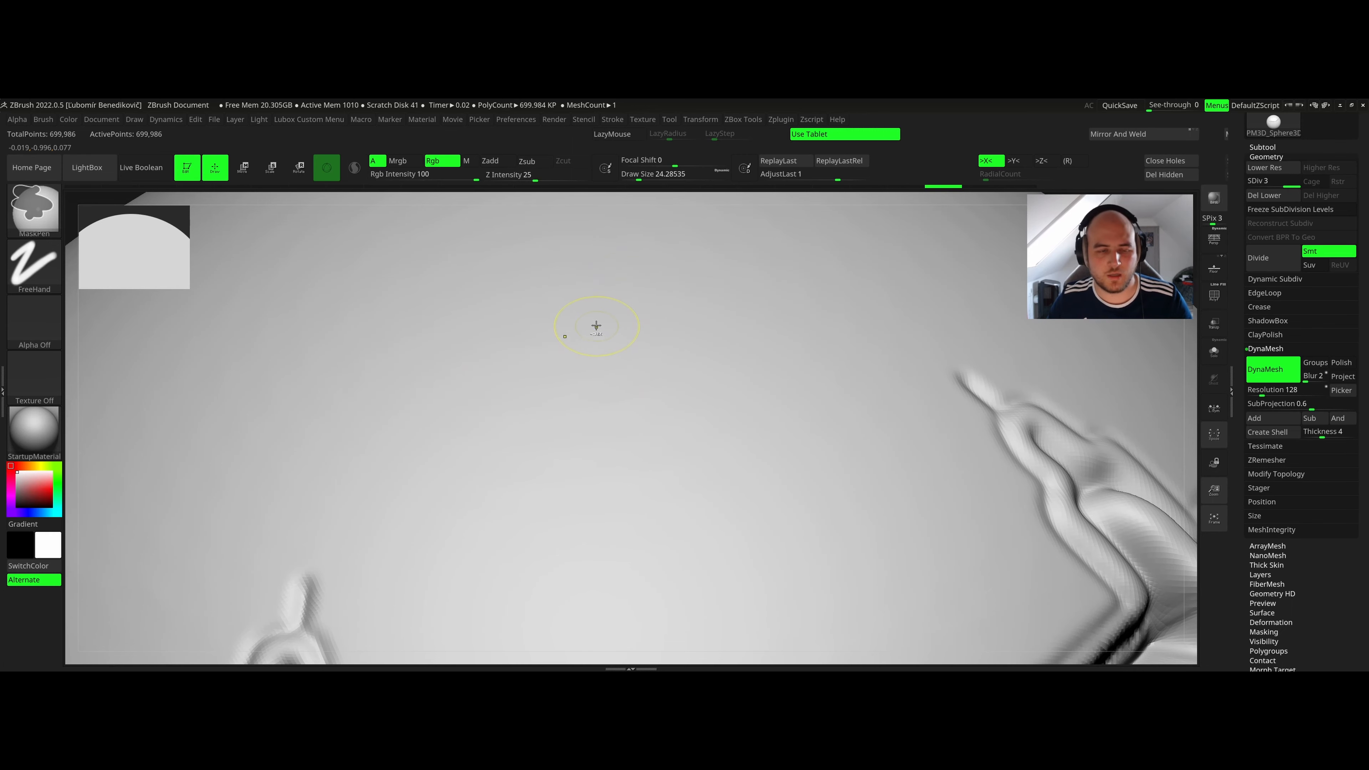
Cut a mirrored S-shaped Slash3 test line on the smooth area above the raised bar.
mouse_move(595, 321)
right_down()
mouse_move(546, 333)
mouse_move(551, 298)
right_up()
drag(489, 260, 639, 367)
right_drag(639, 367, 520, 330)
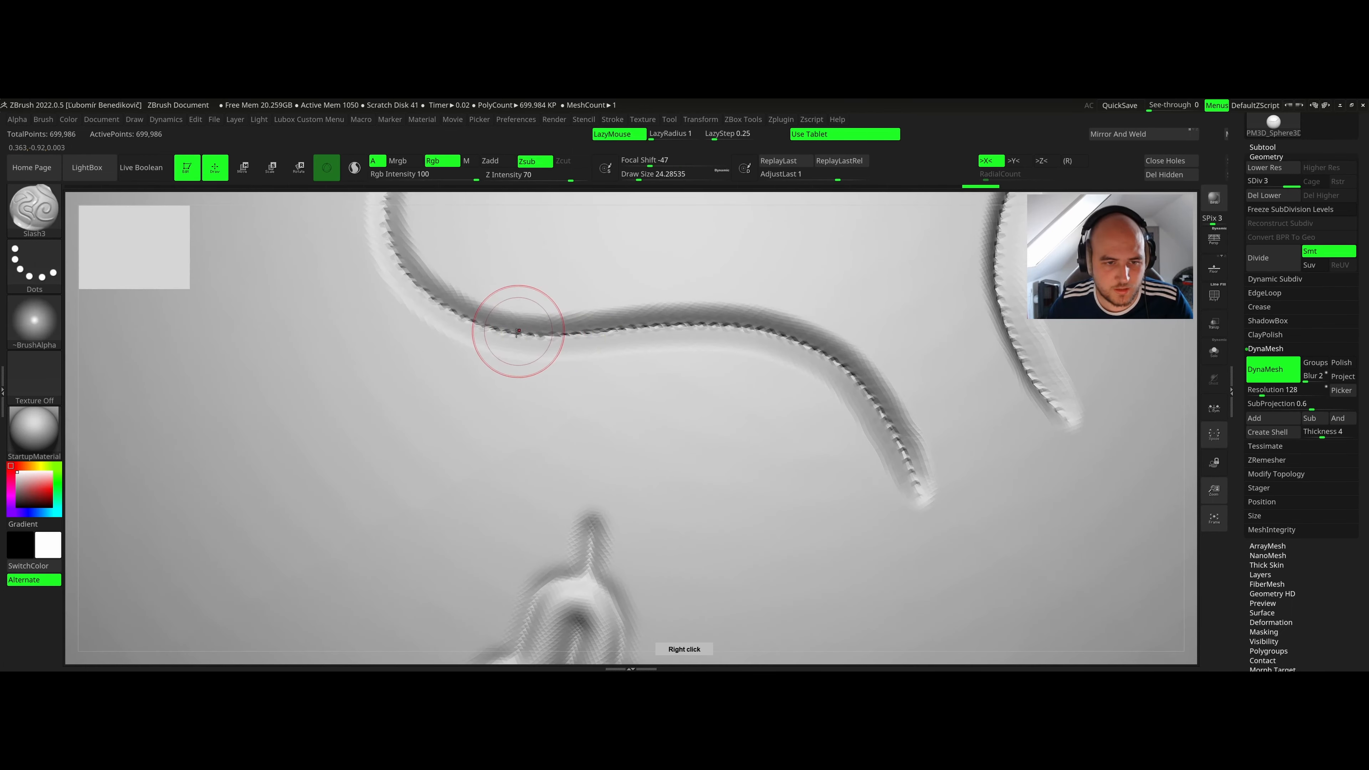
mouse_move(636, 303)
ctrl+right_down()
mouse_move(488, 317)
mouse_move(675, 327)
mouse_move(643, 327)
ctrl+right_up()
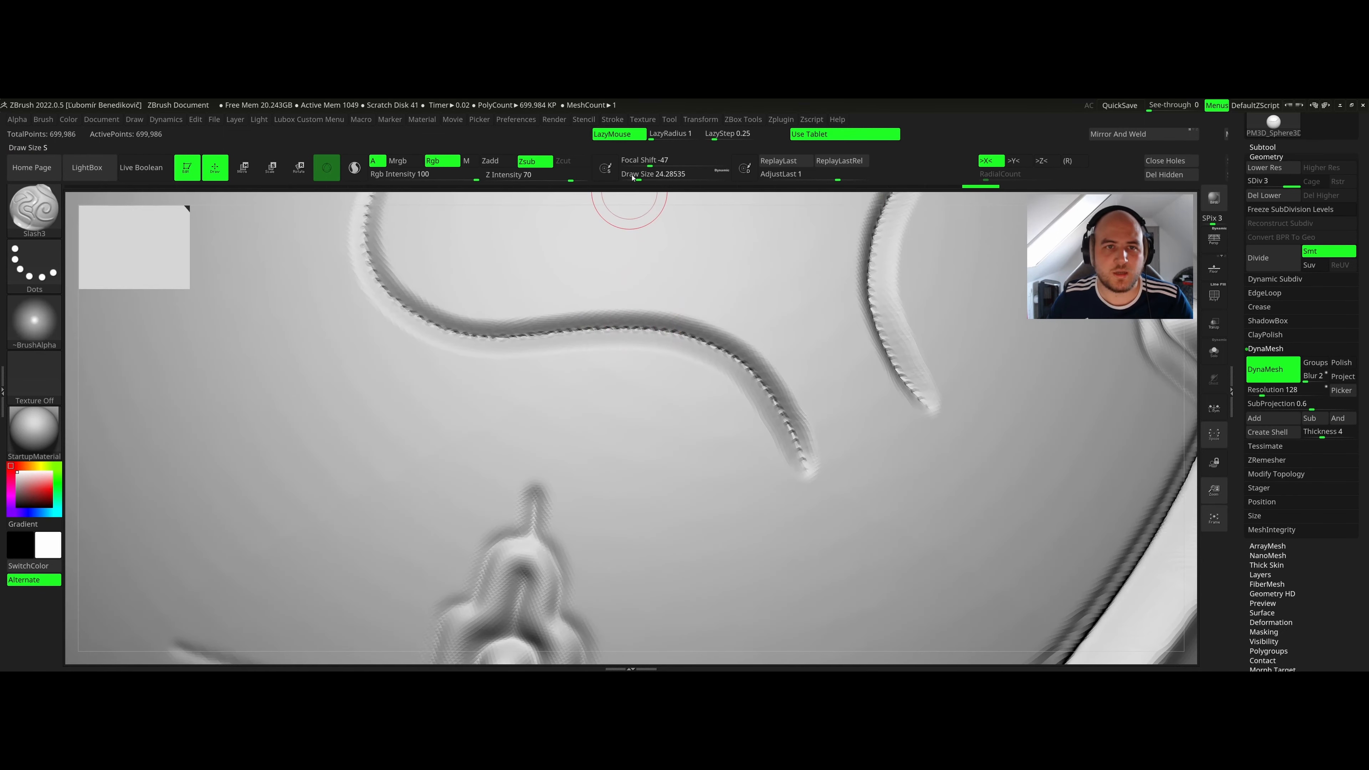
Set the brush's LazyStep to about 0.097 and undo the S-shaped test cut.
click(613, 121)
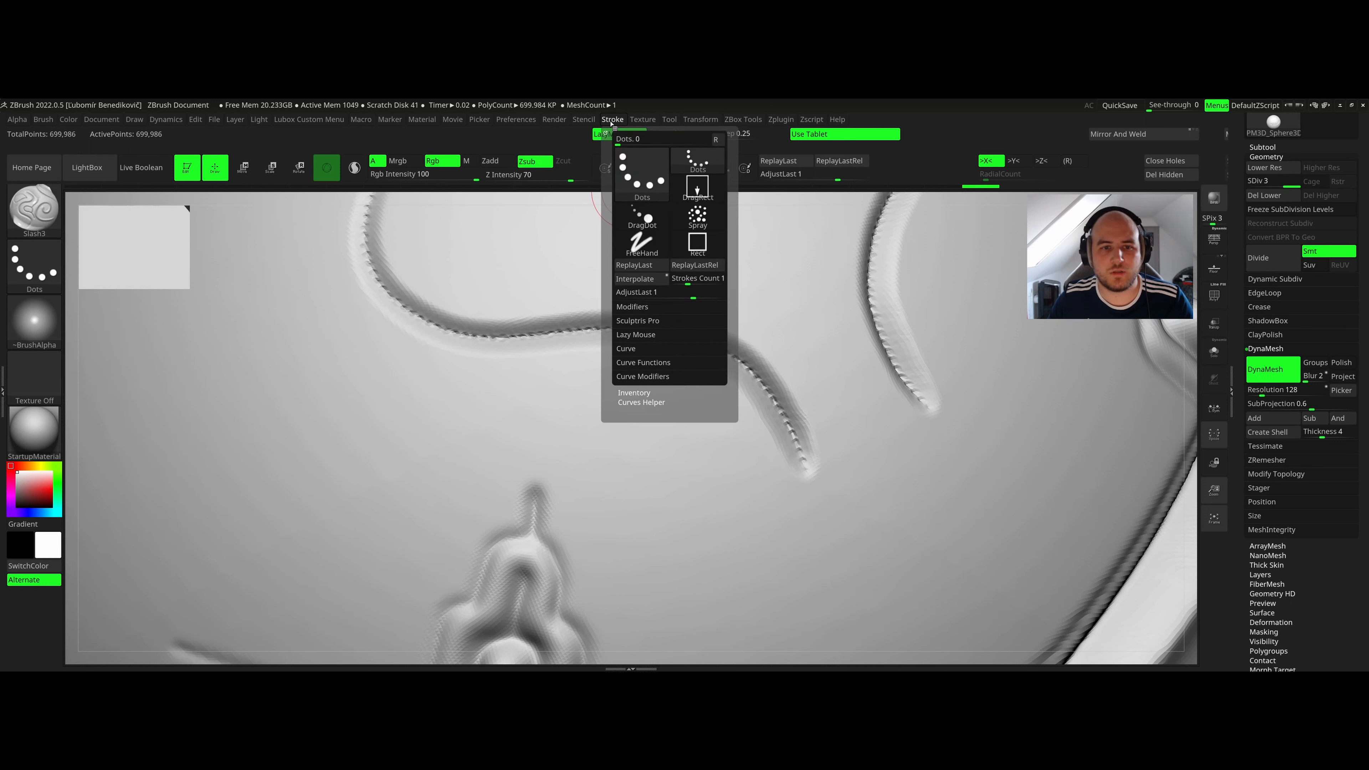
click(636, 334)
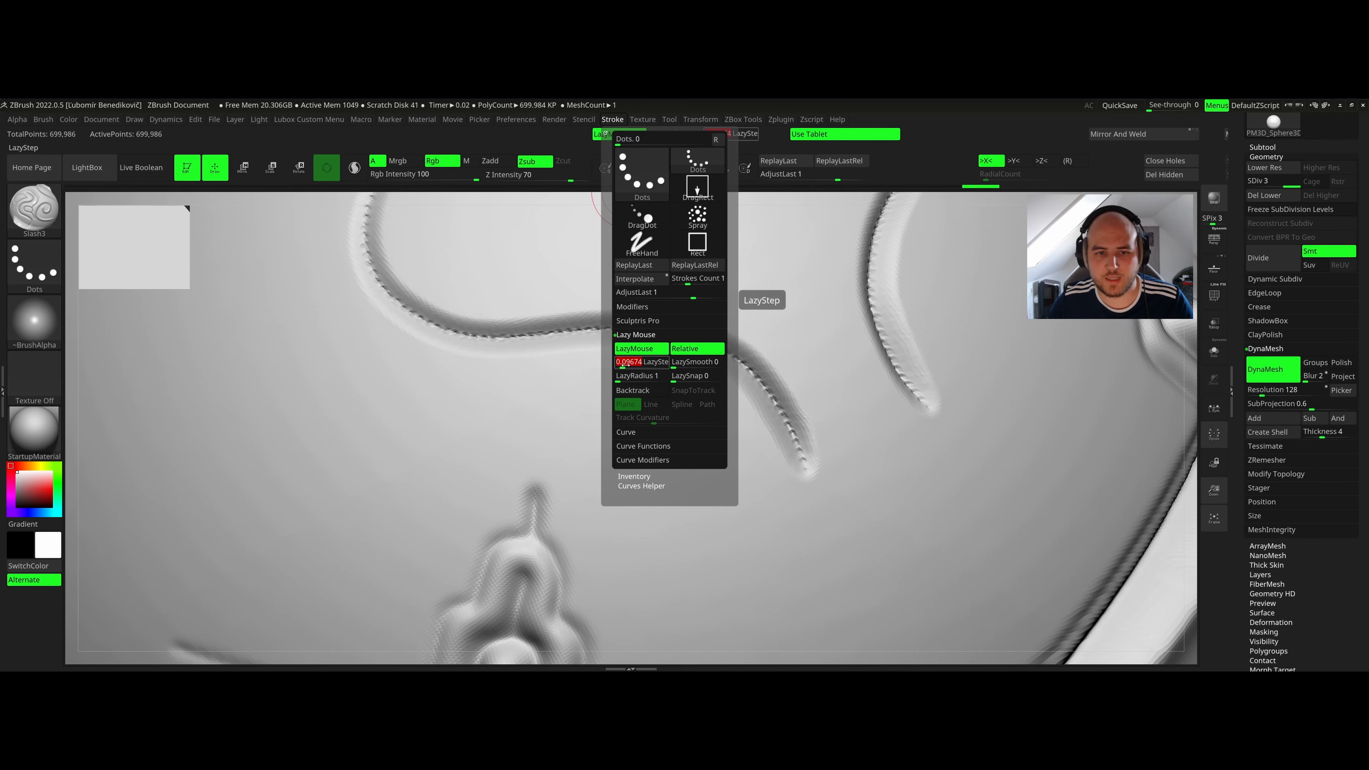
ctrl+right_drag(468, 334, 402, 319)
key(ctrl+z)
Try two wavy Slash3 cuts above the raised bar with the finer LazyStep, undoing each one.
ctrl+right_drag(498, 308, 505, 319)
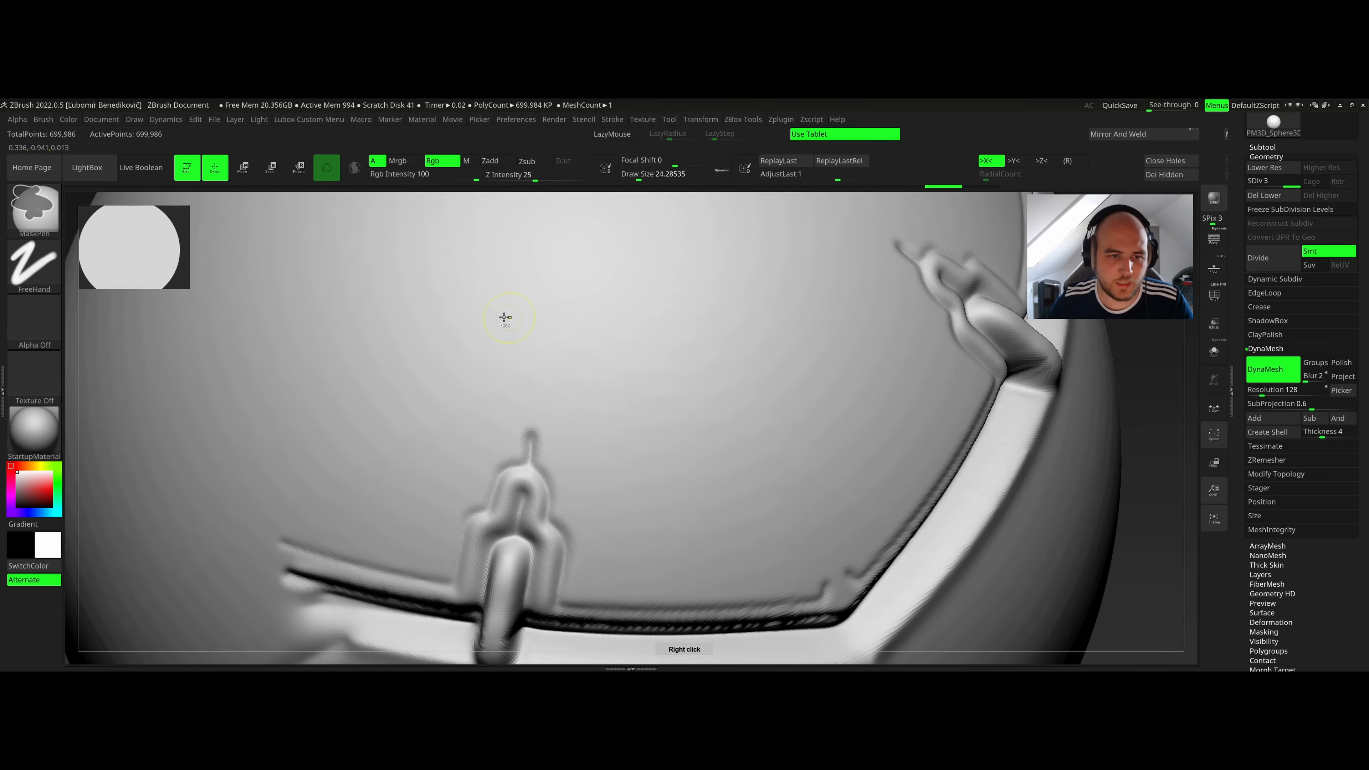
mouse_move(394, 366)
mouse_down()
mouse_move(404, 354)
mouse_move(687, 338)
mouse_move(728, 314)
mouse_up()
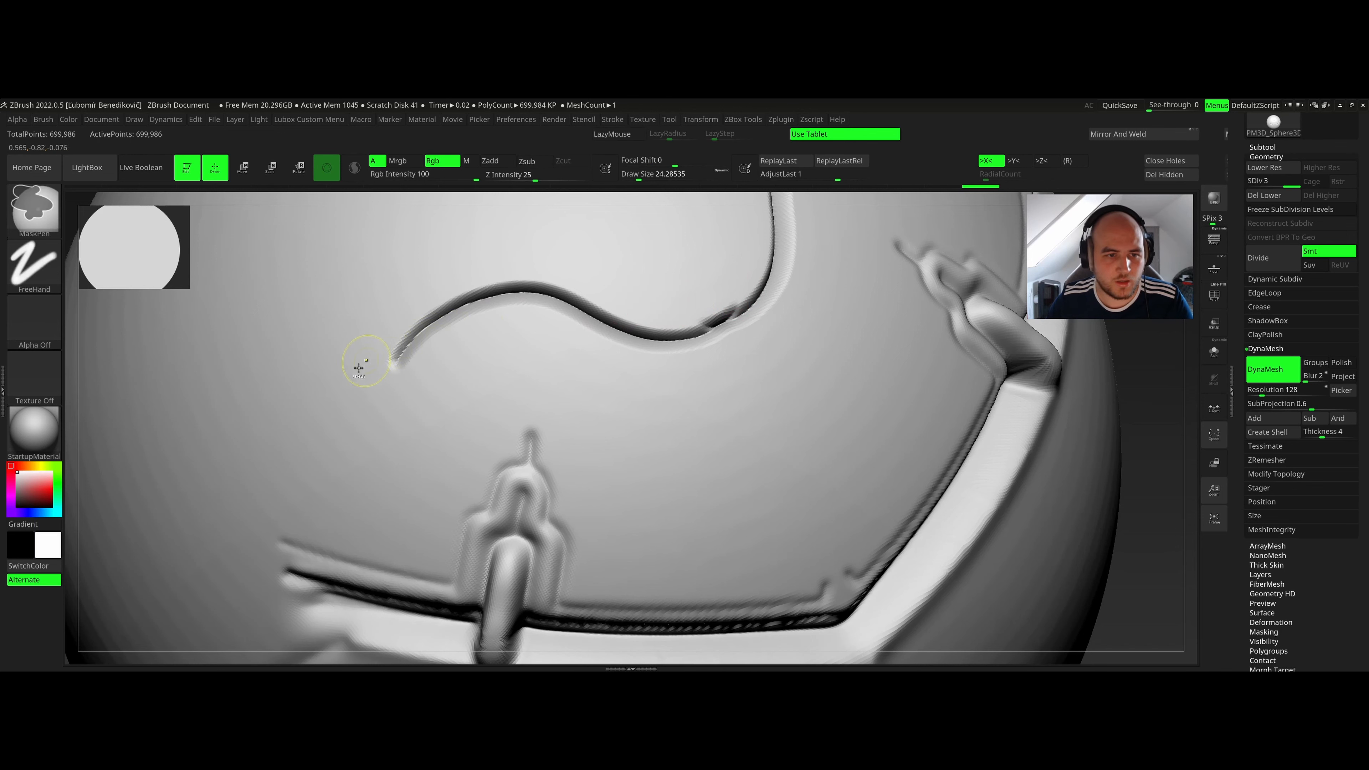
key(ctrl+z)
mouse_move(372, 399)
mouse_down()
mouse_move(415, 321)
mouse_move(598, 323)
mouse_move(662, 294)
mouse_up()
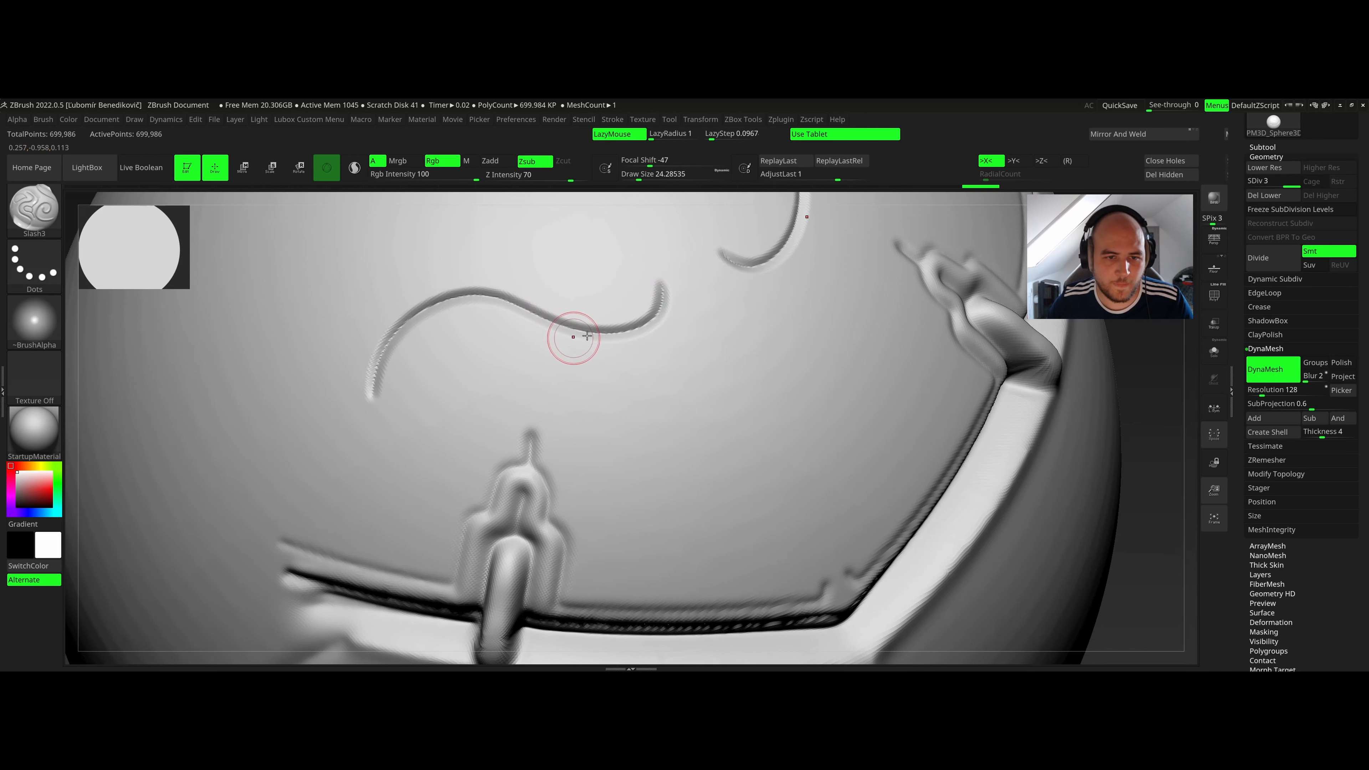
ctrl+right_drag(572, 334, 566, 352)
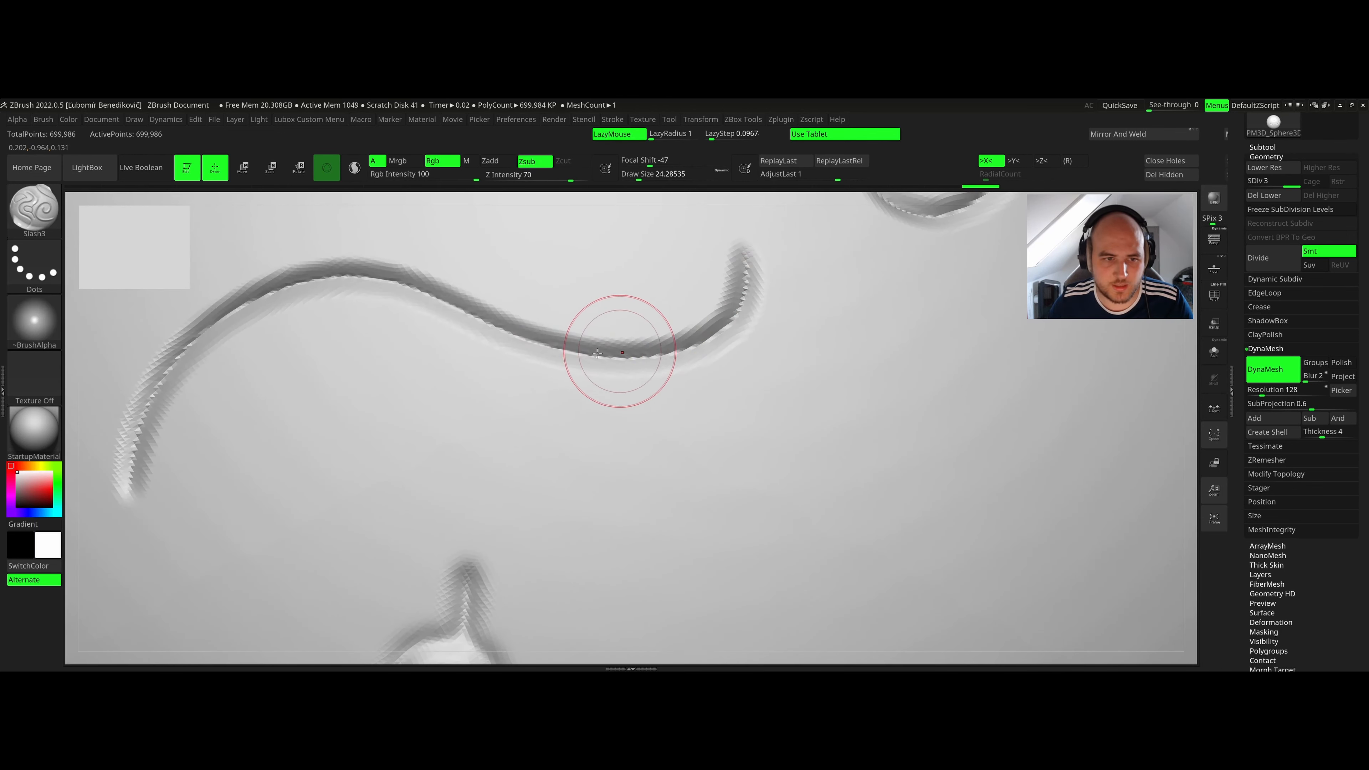
ctrl+right_drag(430, 316, 391, 318)
key(ctrl+z)
Subdivide the sphere to level 4 and recut the inset outline from the raised bar around the centre notch with Slash3 at draw size about 19.
mouse_move(583, 306)
right_down()
mouse_move(568, 266)
mouse_move(540, 336)
mouse_move(493, 318)
mouse_move(513, 348)
mouse_move(437, 327)
right_up()
key(ctrl+d)
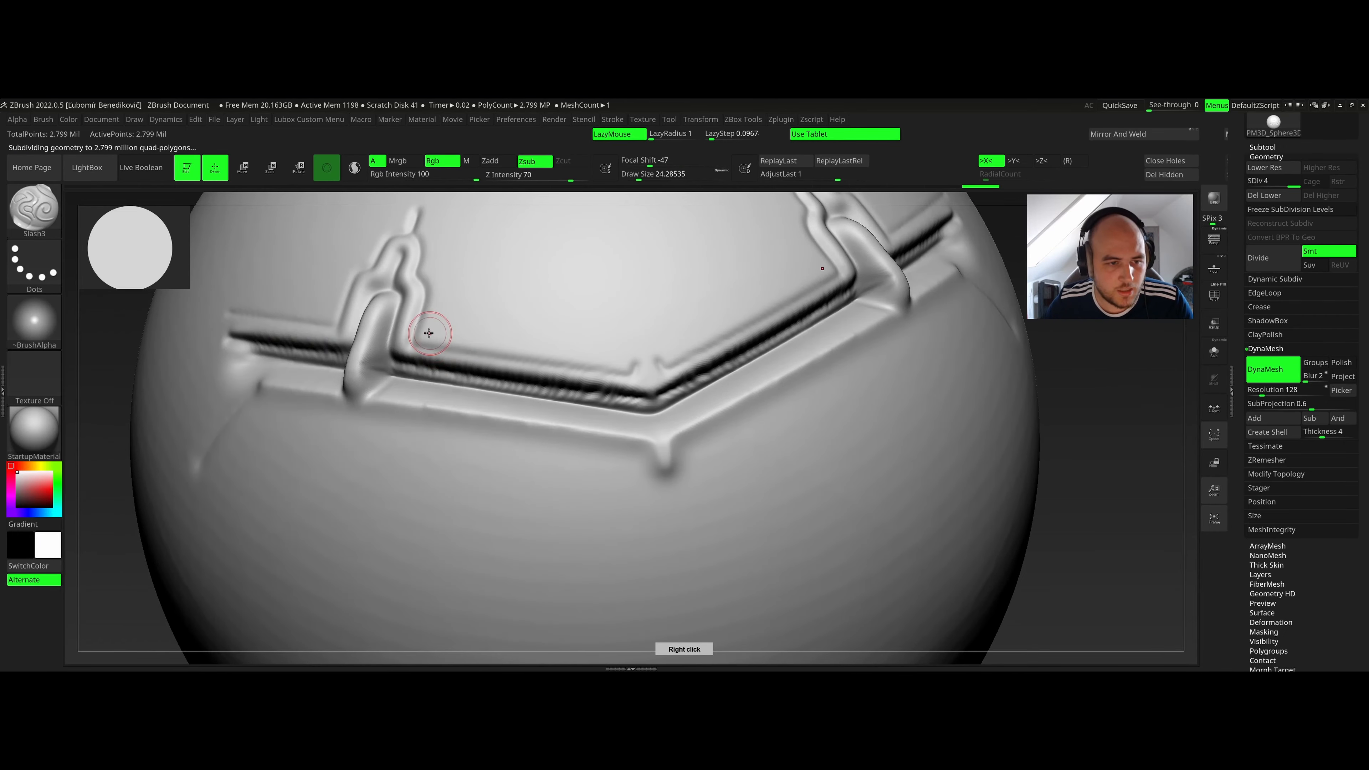
key(space)
mouse_move(427, 324)
mouse_down()
mouse_move(479, 363)
mouse_move(632, 374)
mouse_move(654, 355)
mouse_up()
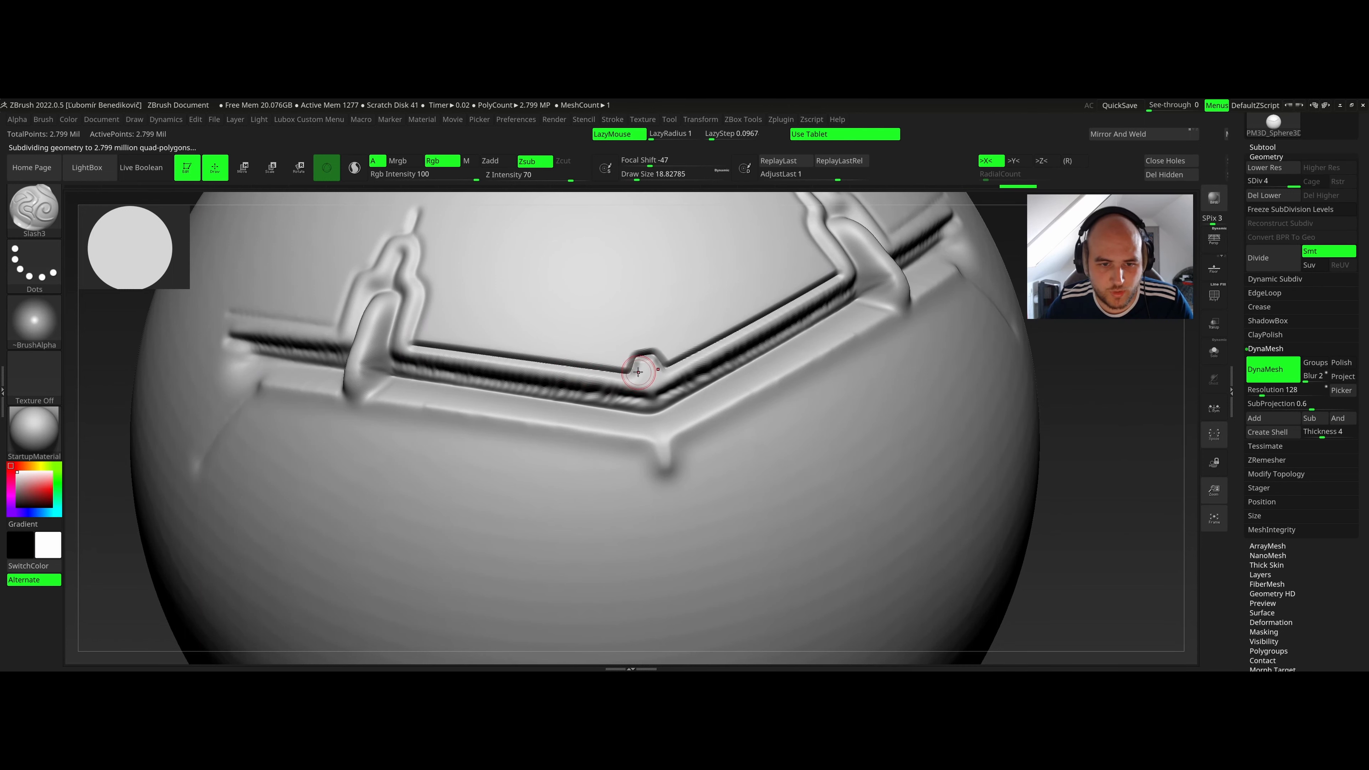
Continue the Slash3 outline around the raised bar's stepped tip and along the band to its outer end.
mouse_move(406, 334)
right_down()
mouse_move(415, 301)
mouse_move(462, 360)
right_up()
mouse_move(456, 401)
shift+mouse_down()
mouse_move(465, 354)
mouse_move(440, 284)
mouse_move(384, 339)
mouse_move(377, 378)
shift+mouse_up()
alt+right_drag(377, 378, 459, 383)
drag(459, 383, 316, 358)
alt+right_drag(484, 320, 409, 331)
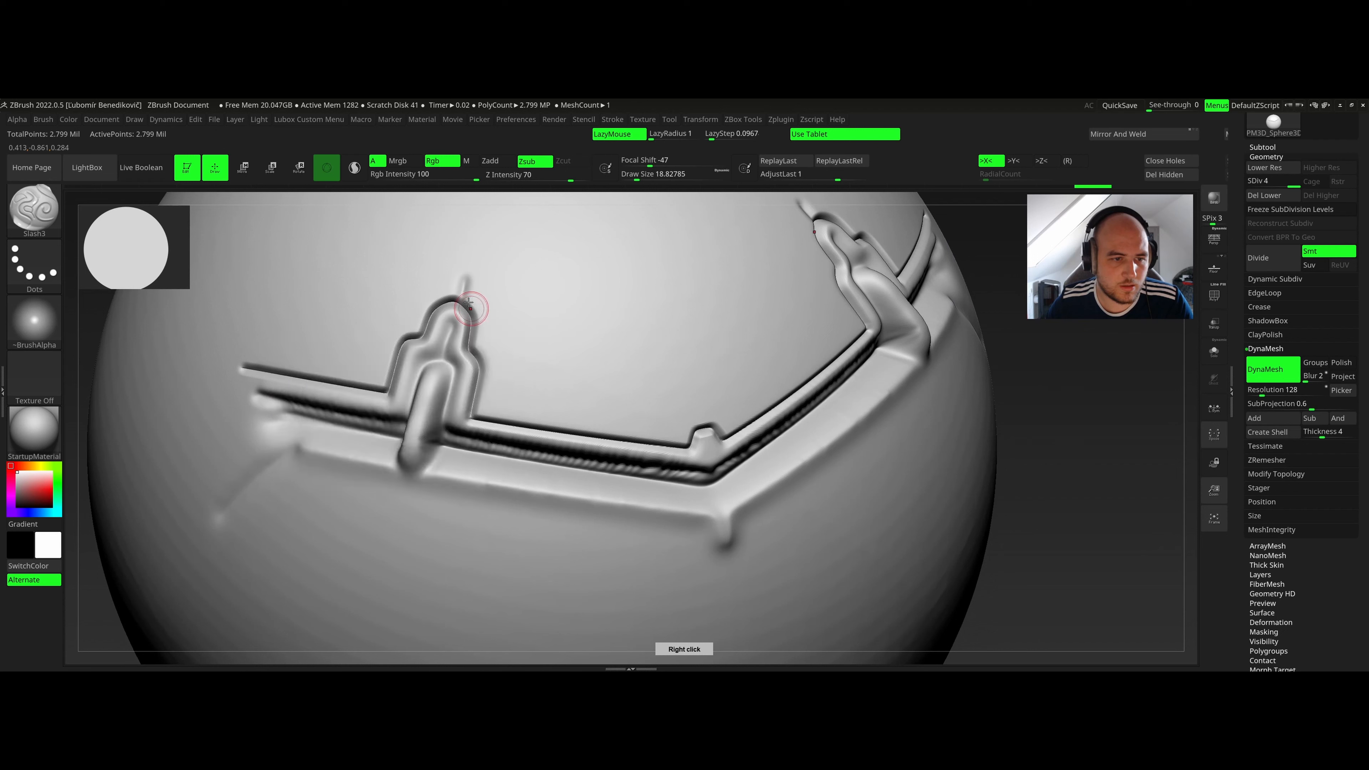
drag(452, 322, 442, 362)
ctrl+right_drag(451, 332, 357, 312)
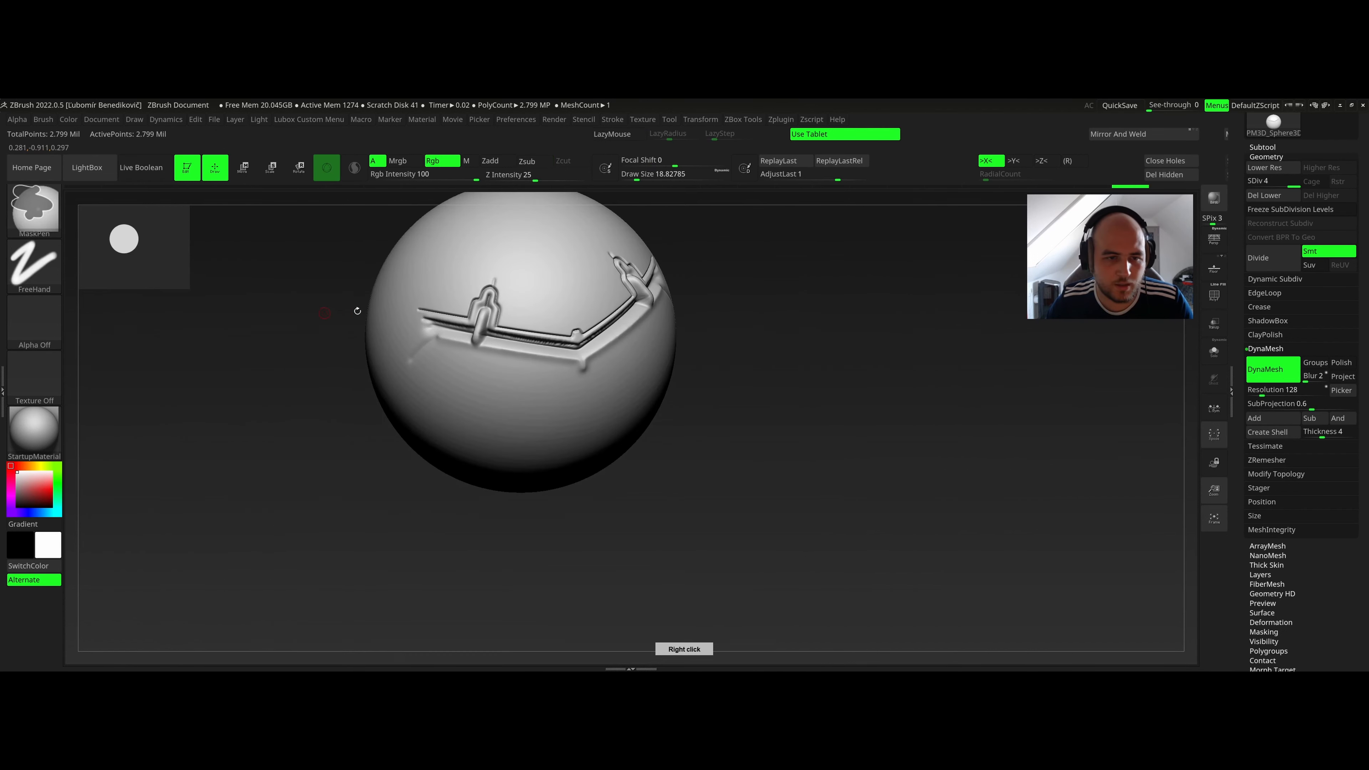
mouse_move(552, 301)
right_down()
mouse_move(522, 308)
mouse_move(599, 329)
right_up()
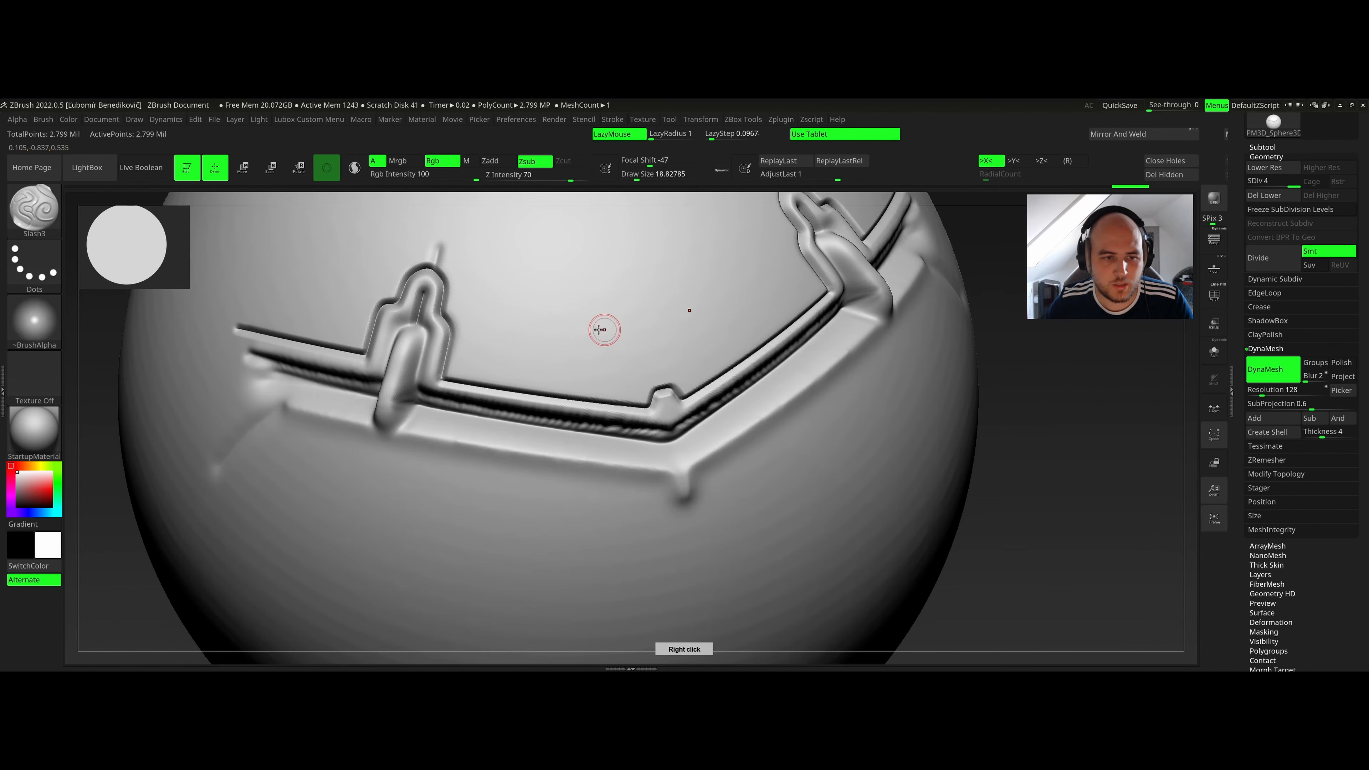
Sharpen the outline with Slash3 at draw size about 8.7 and cut a short slit inside the tip above the raised bar.
mouse_move(468, 350)
alt+right_down()
mouse_move(420, 314)
mouse_move(421, 359)
alt+right_up()
right_click(421, 359)
mouse_move(421, 360)
mouse_down()
mouse_move(731, 391)
mouse_move(746, 359)
mouse_move(774, 353)
mouse_up()
mouse_move(743, 327)
right_down()
mouse_move(674, 350)
mouse_move(649, 329)
mouse_move(611, 391)
right_up()
key(ctrl)
mouse_move(604, 431)
mouse_down()
mouse_move(615, 358)
mouse_move(586, 315)
mouse_up()
alt+right_drag(571, 291, 586, 323)
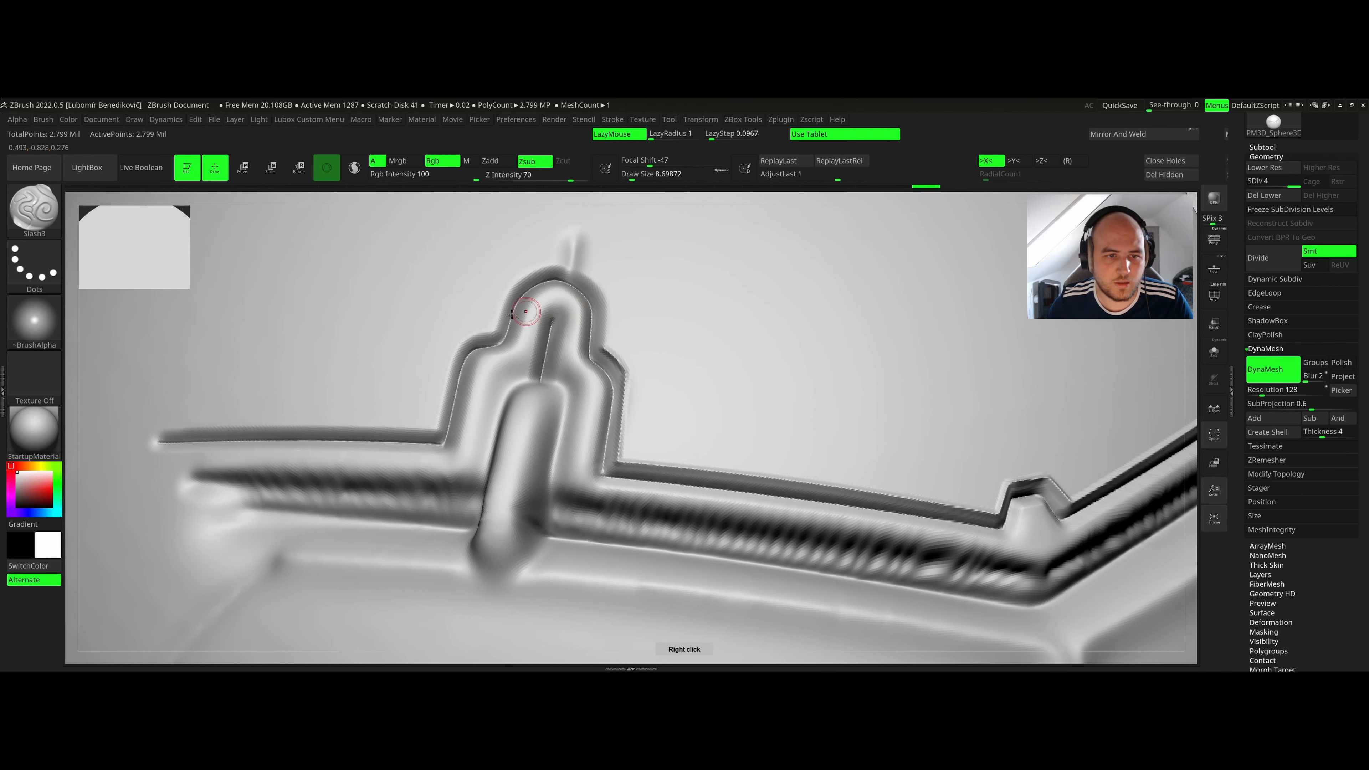
mouse_move(497, 329)
mouse_down()
mouse_move(533, 276)
mouse_move(599, 293)
mouse_move(602, 353)
mouse_up()
mouse_move(603, 353)
ctrl+right_down()
mouse_move(385, 282)
mouse_move(353, 302)
mouse_move(340, 291)
ctrl+right_up()
mouse_move(633, 305)
right_down()
mouse_move(621, 318)
mouse_move(604, 289)
mouse_move(612, 274)
right_up()
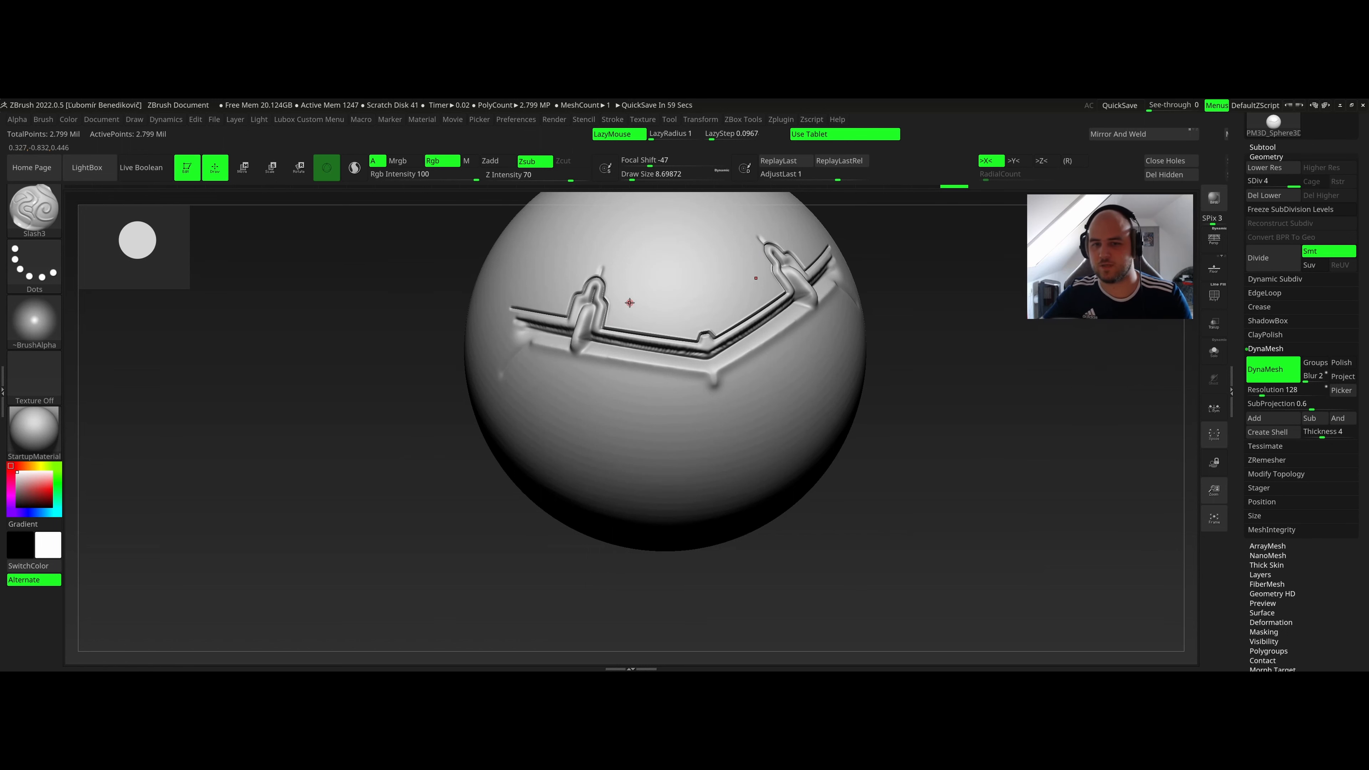
Choose the Chisel brush at draw size about 13 and carve a short slot beside the raised bar's inner edge.
click(341, 310)
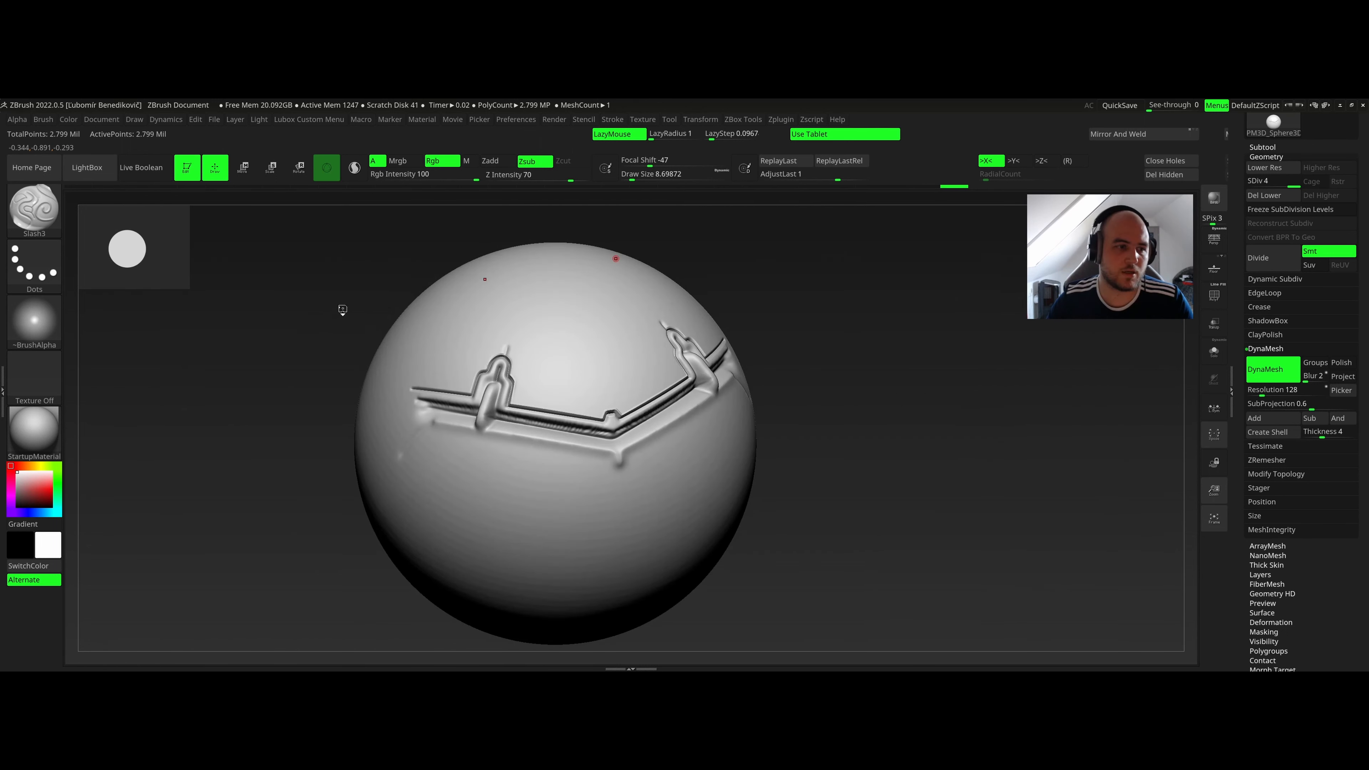
mouse_move(544, 341)
right_down()
mouse_move(498, 346)
mouse_move(516, 384)
mouse_move(499, 382)
mouse_move(519, 361)
mouse_move(498, 367)
right_up()
right_click(523, 371)
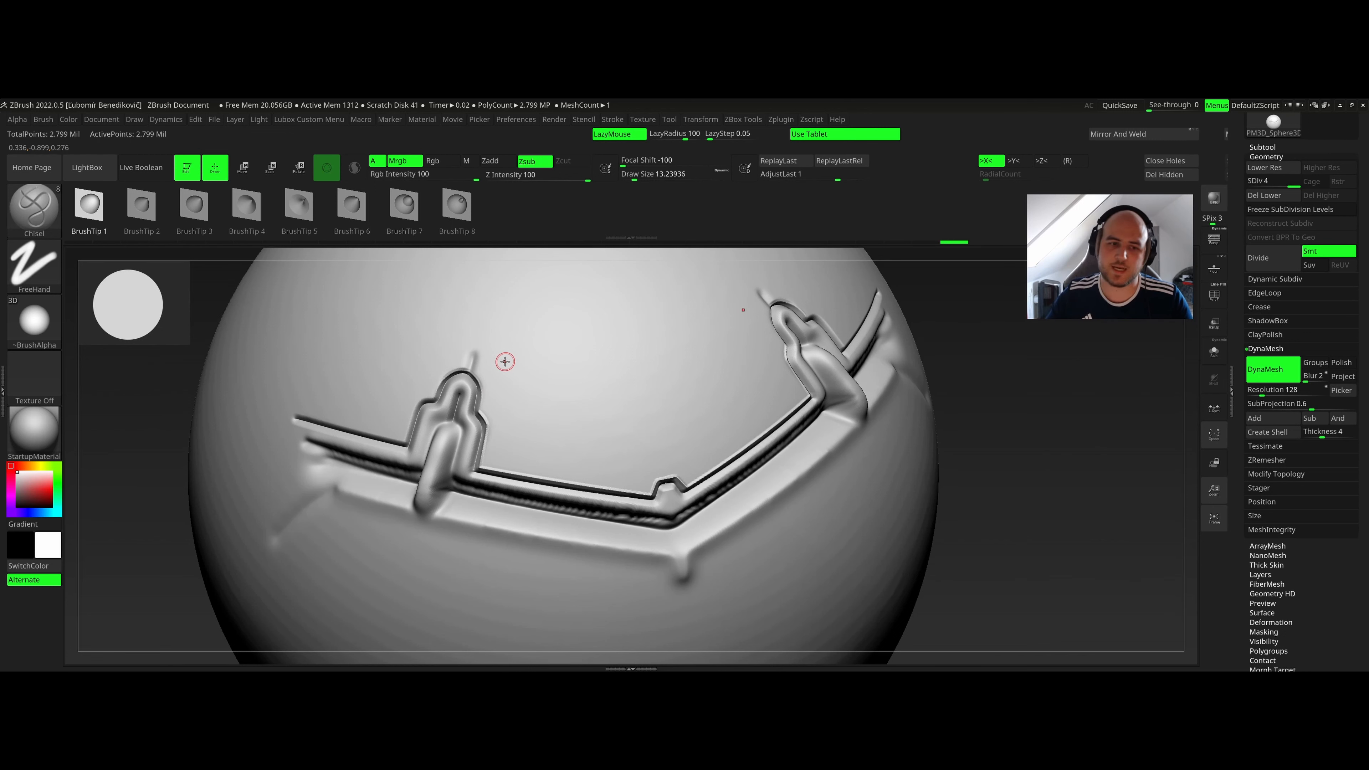
ctrl+right_drag(477, 368, 526, 377)
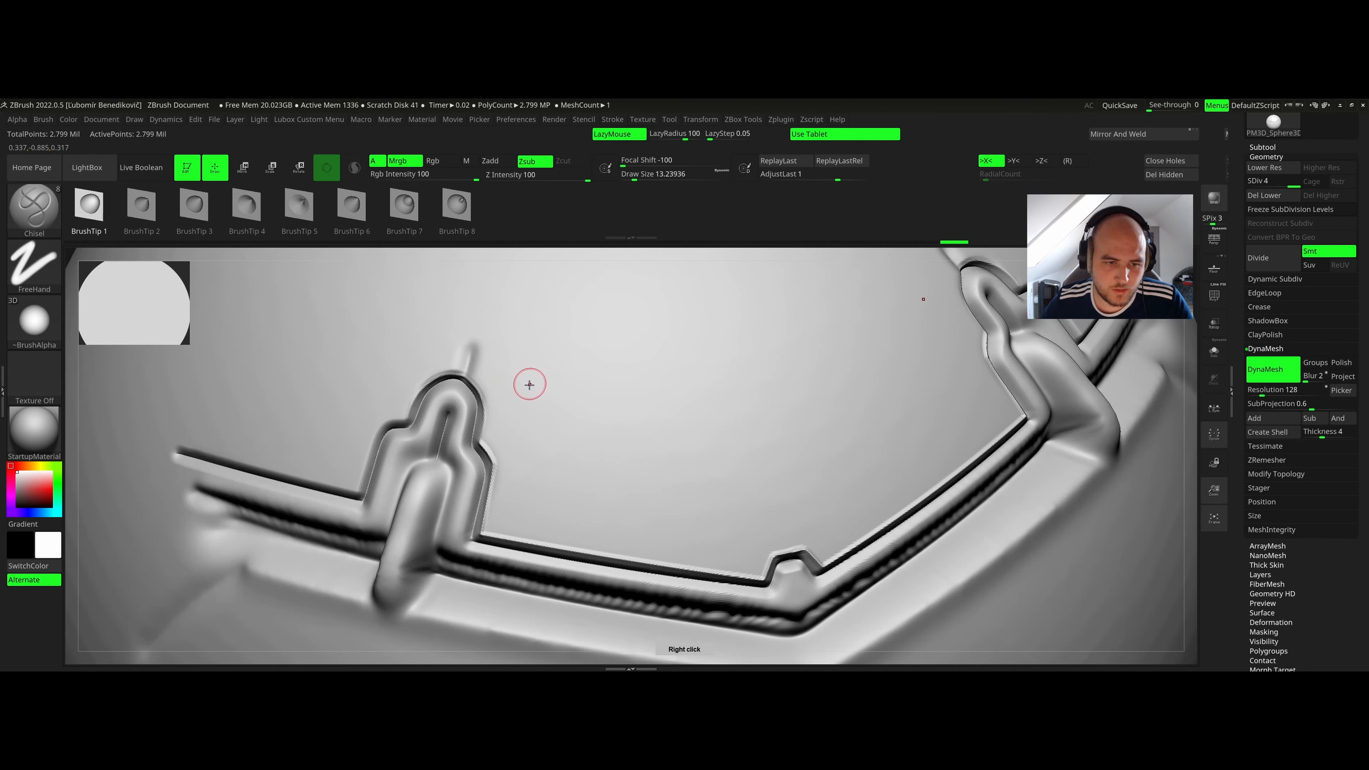
alt+right_drag(516, 440, 492, 383)
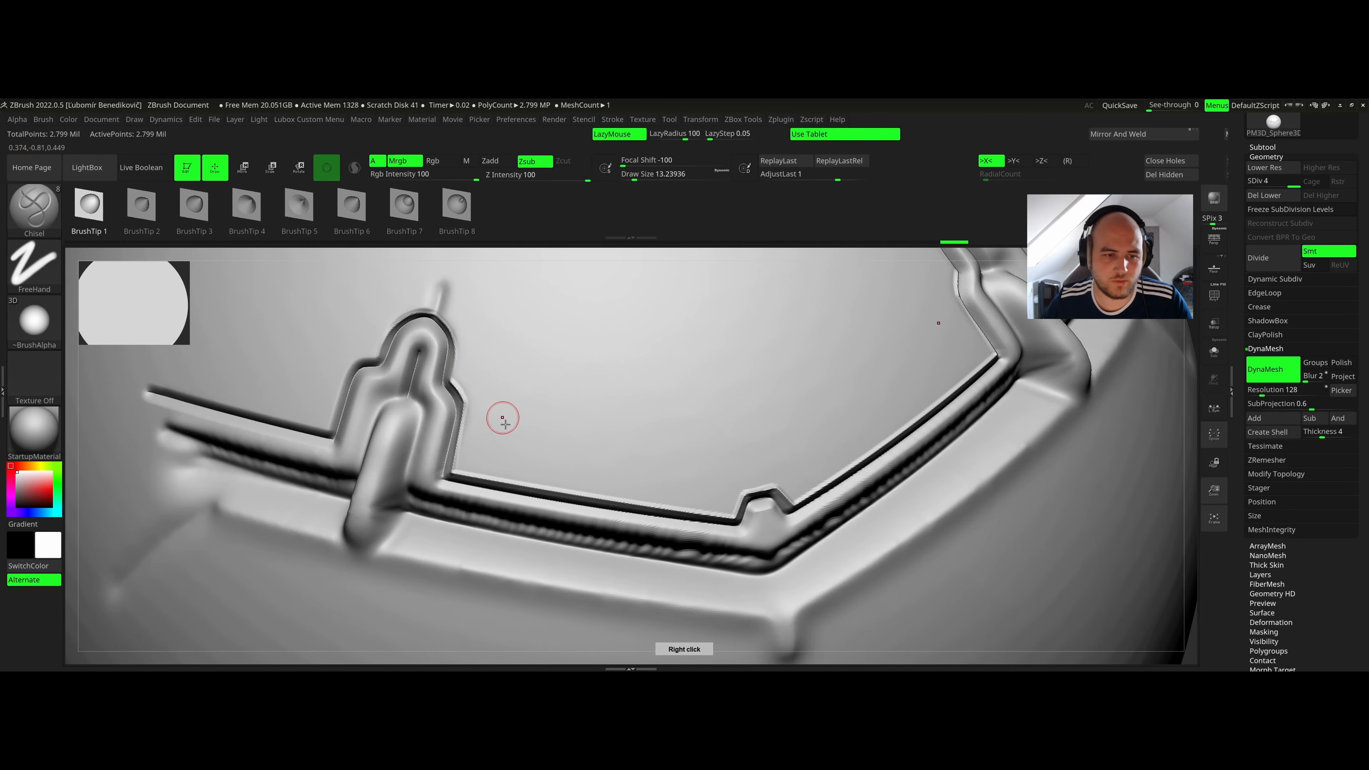
drag(471, 459, 481, 396)
ctrl+right_drag(452, 400, 297, 404)
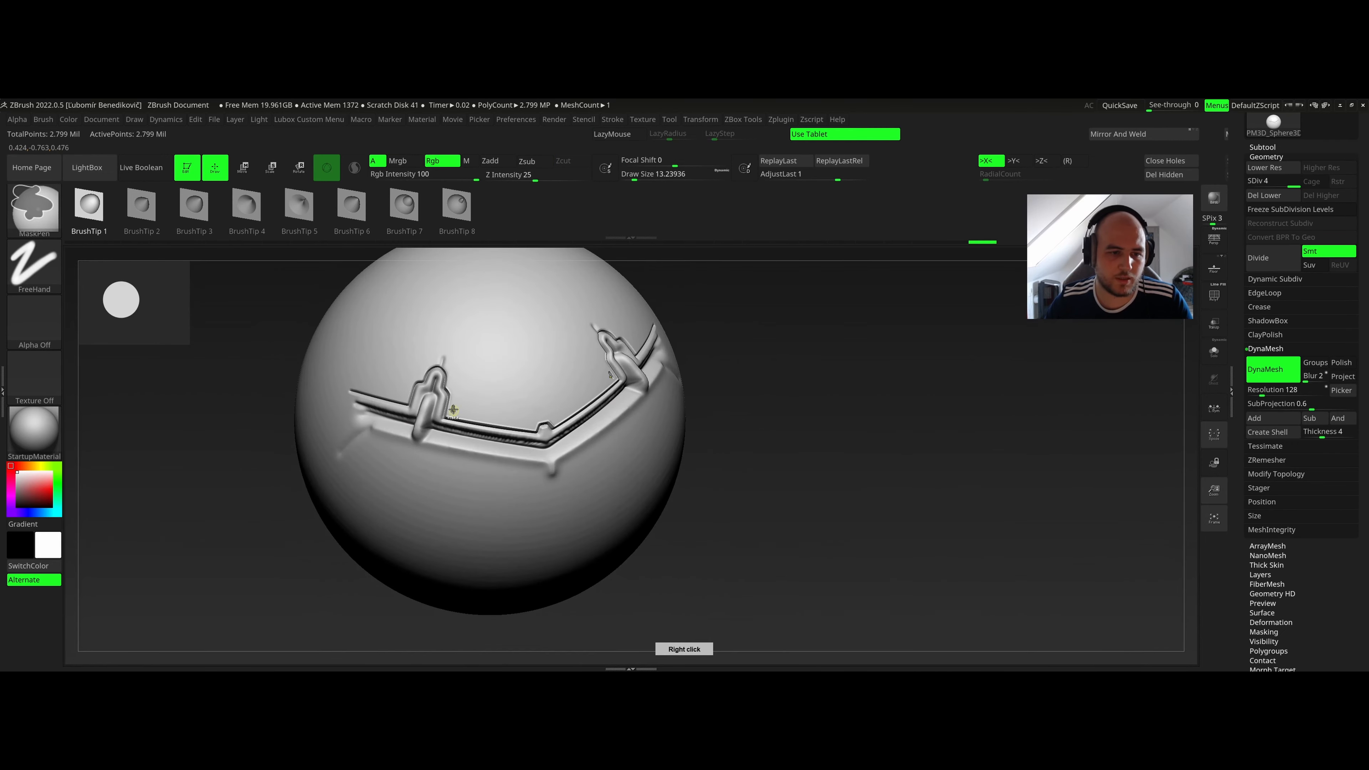
Carve short Chisel slots outside the raised bar, above its tip, and in a staggered group of three on the smooth centre area.
ctrl+right_drag(454, 409, 686, 423)
drag(485, 386, 502, 311)
right_drag(501, 310, 557, 343)
drag(566, 340, 574, 297)
mouse_move(575, 297)
right_down()
mouse_move(603, 343)
mouse_move(680, 339)
right_up()
mouse_move(673, 333)
mouse_down()
mouse_move(615, 317)
mouse_move(657, 350)
mouse_move(636, 342)
mouse_up()
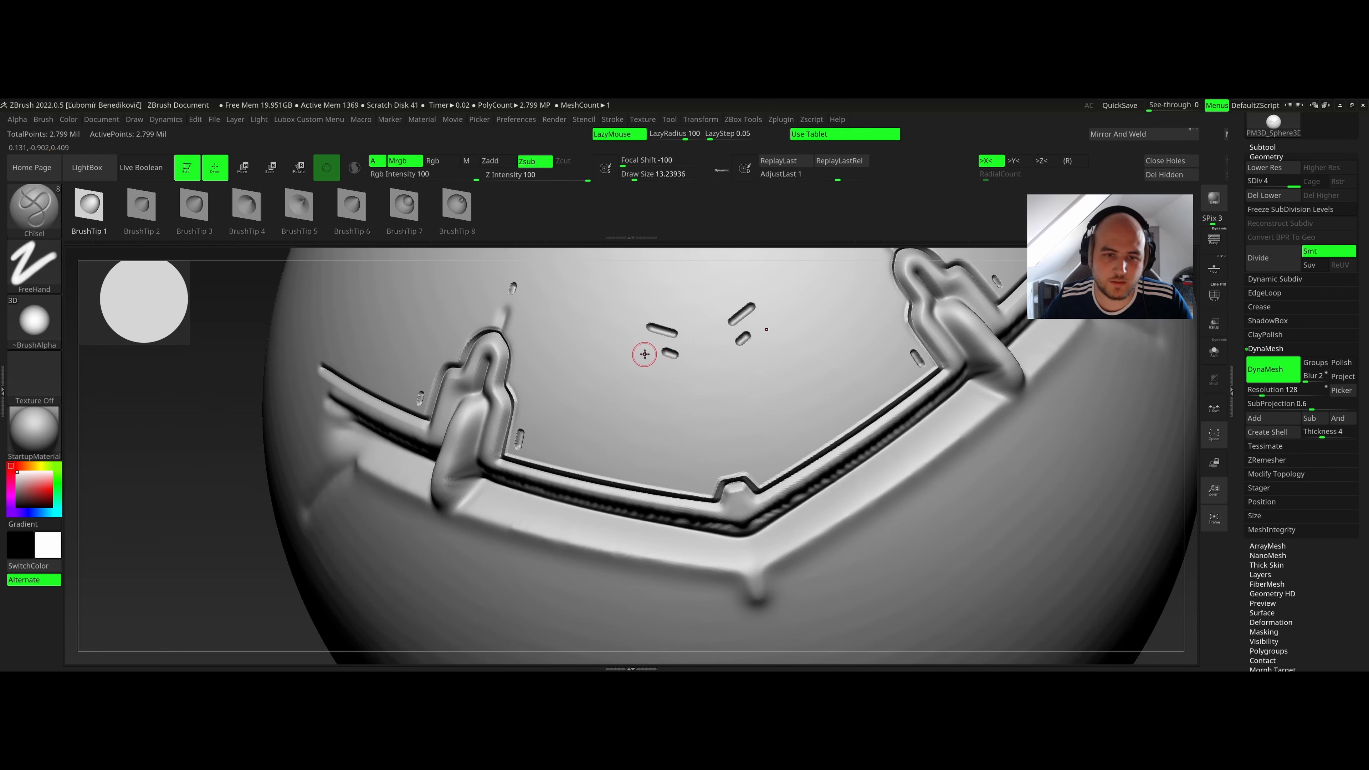
drag(610, 332, 596, 318)
Carve two short Chisel notches along the inset outline between the raised bar and the centre notch.
mouse_move(596, 319)
ctrl+right_down()
mouse_move(452, 318)
mouse_move(694, 326)
mouse_move(651, 306)
mouse_move(590, 339)
mouse_move(604, 413)
ctrl+right_up()
drag(603, 447, 598, 465)
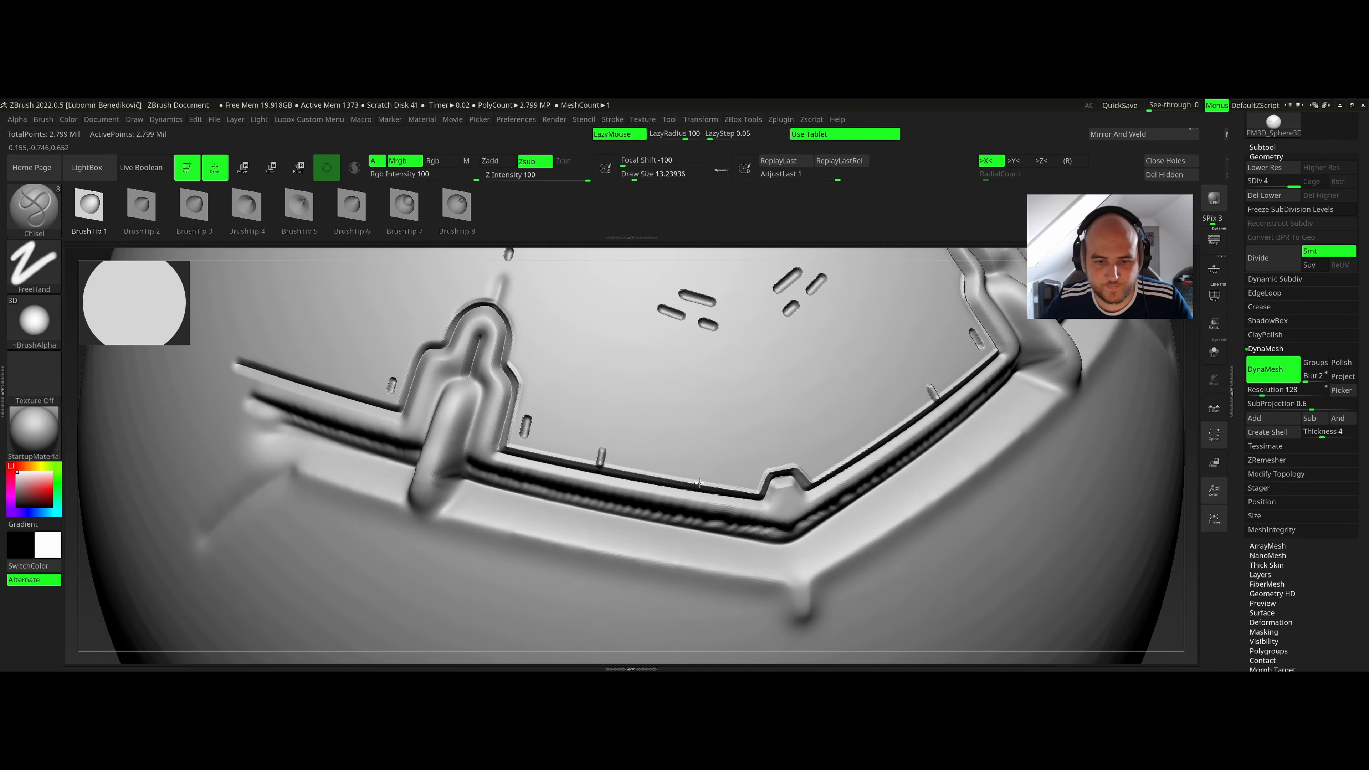
drag(706, 442, 709, 421)
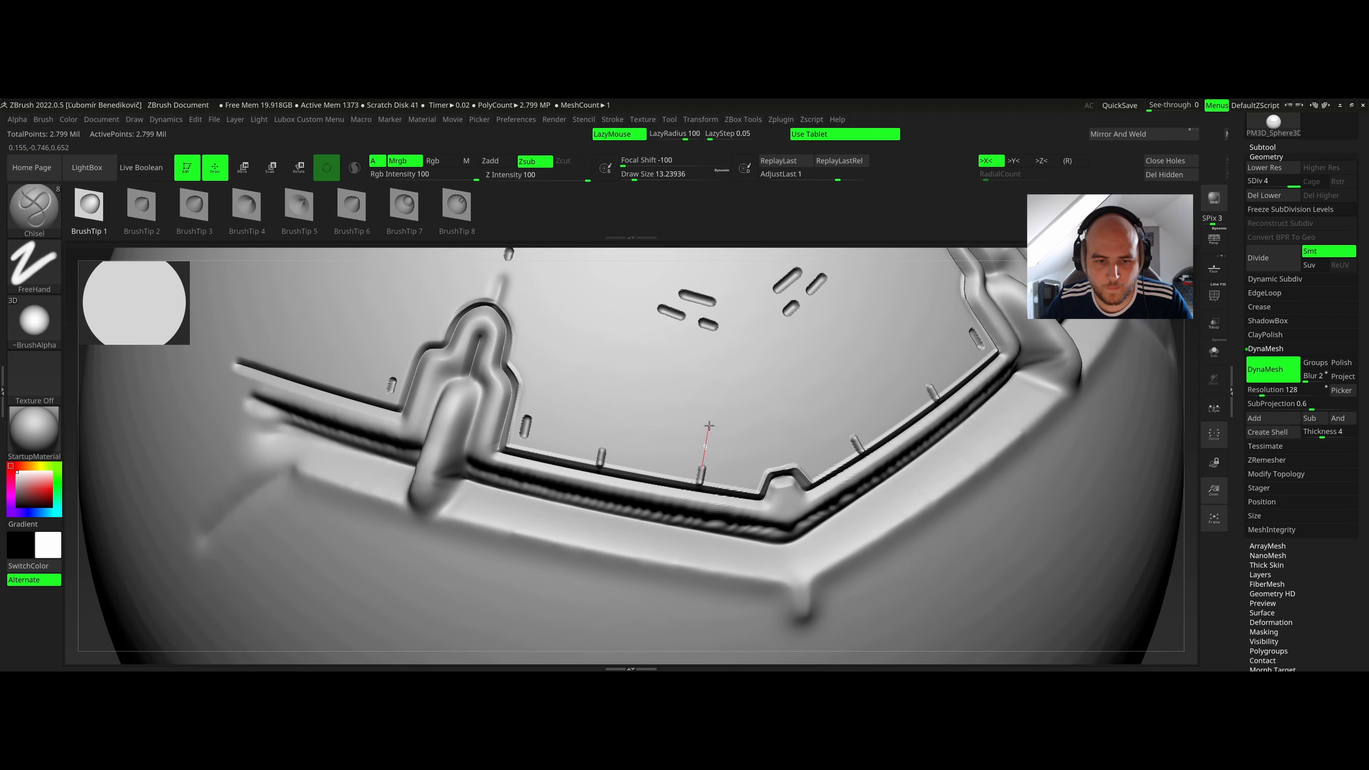
ctrl+right_drag(710, 421, 534, 337)
right_drag(640, 335, 591, 370)
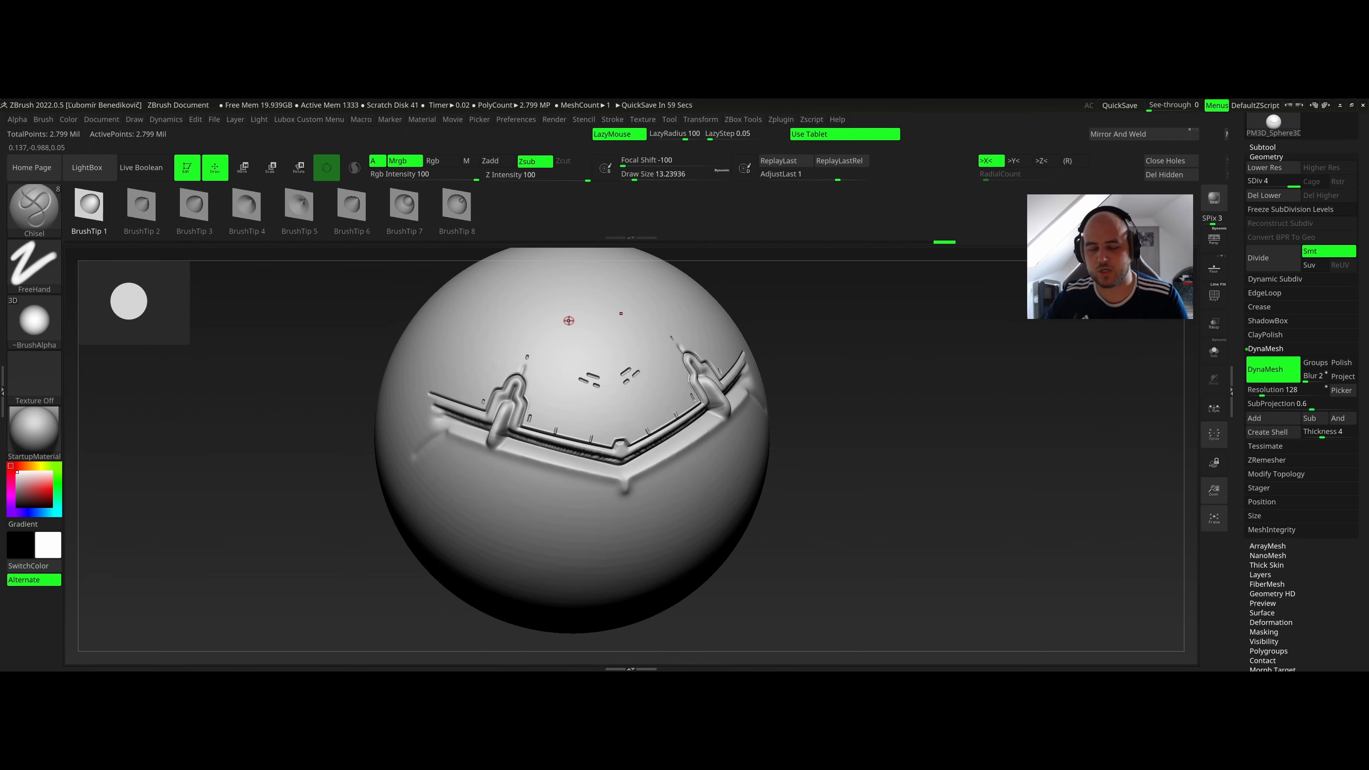
Choose the Slash3 brush for the smooth tapered head form and examine its side planes from several angles.
key(comma)
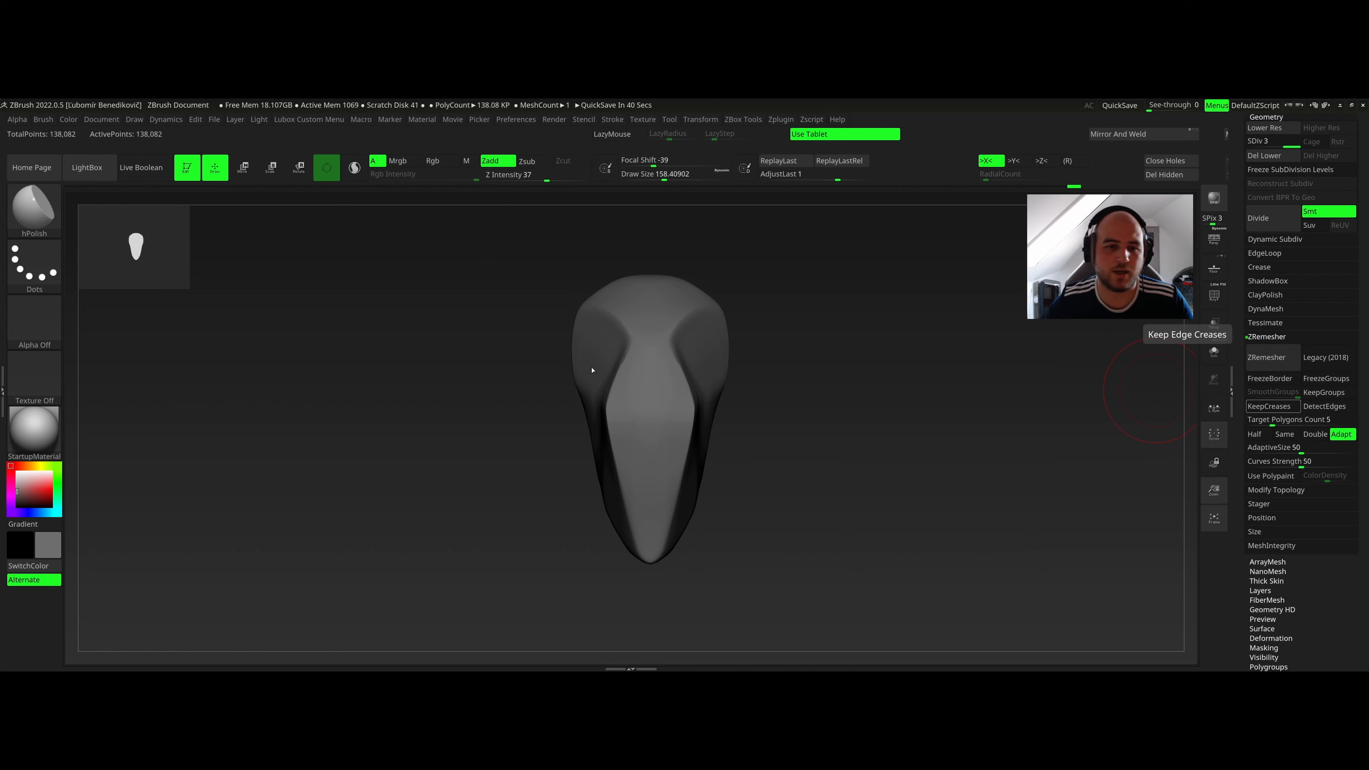
right_drag(634, 305, 546, 301)
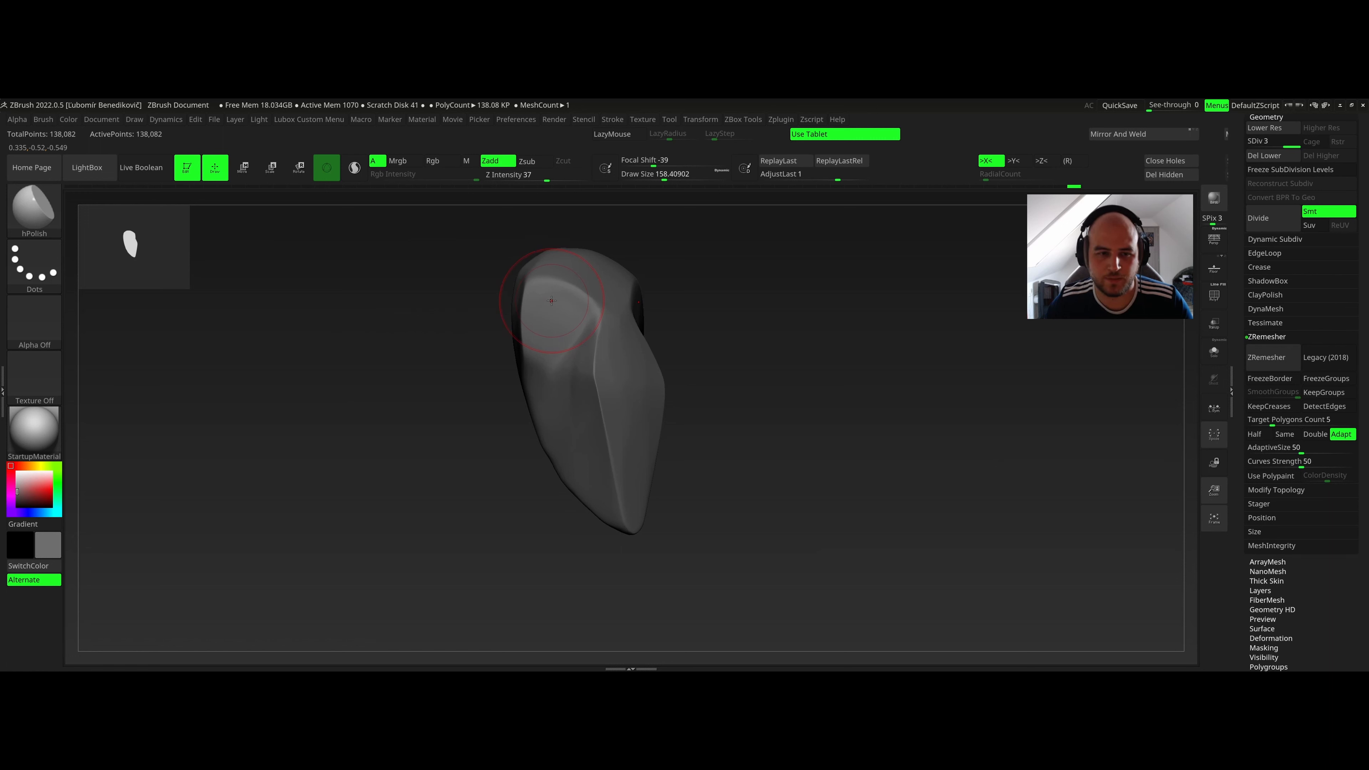
mouse_move(552, 301)
right_down()
mouse_move(563, 296)
mouse_move(547, 326)
right_up()
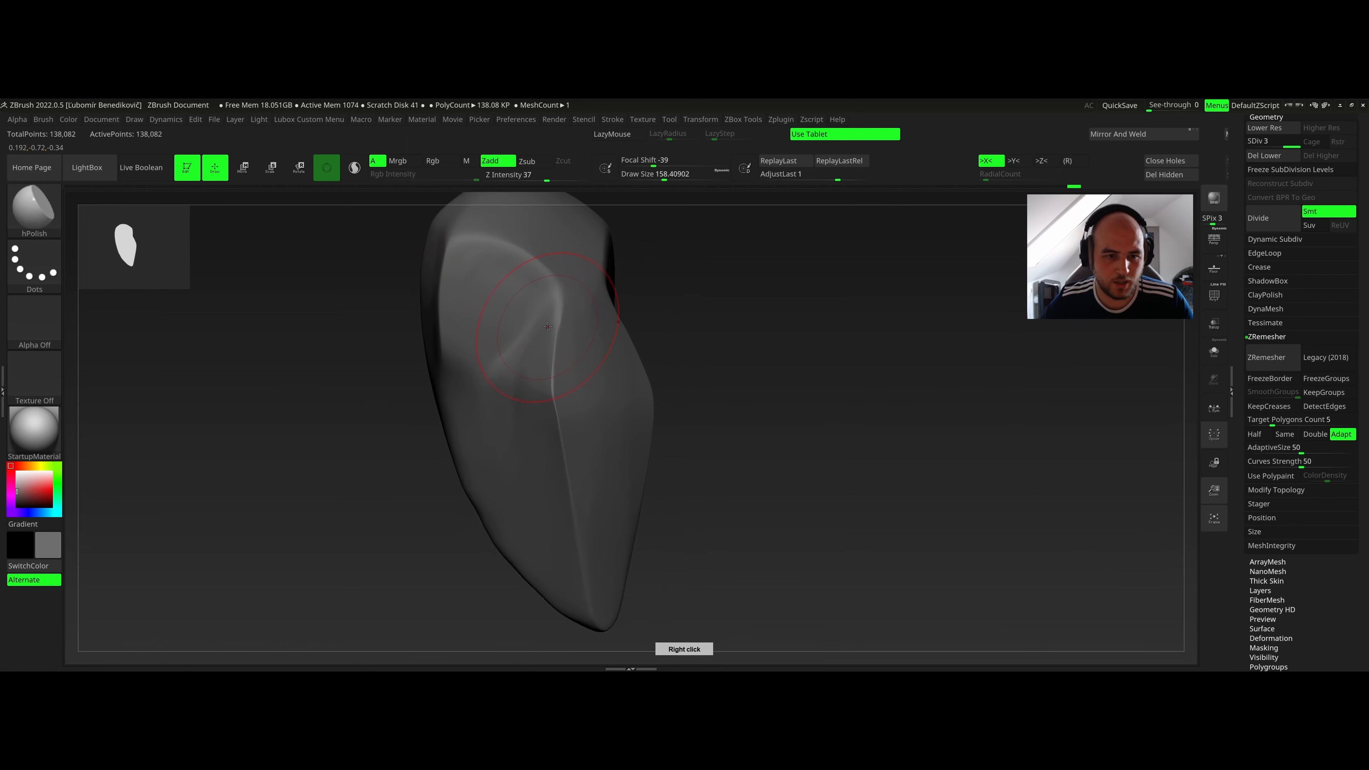
key(b)
key(s)
key(l)
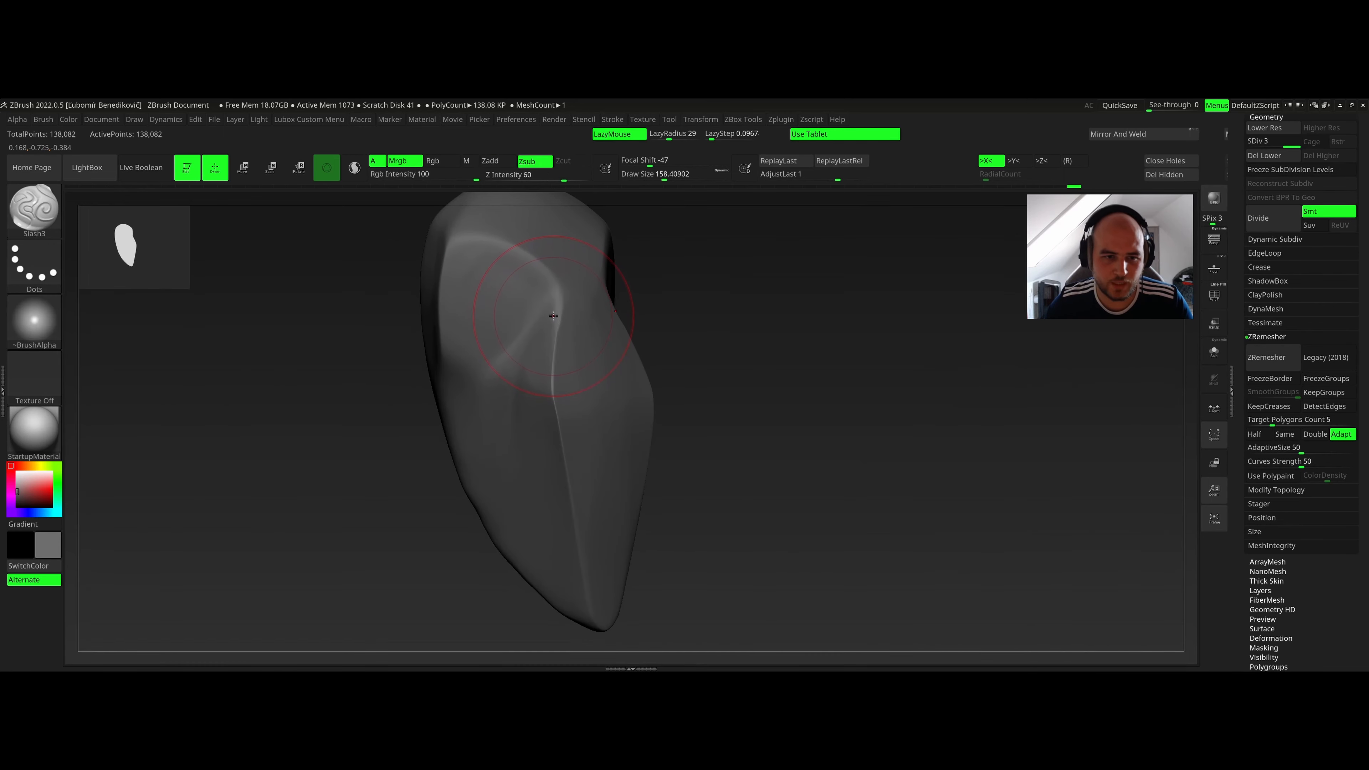
mouse_move(546, 301)
ctrl+right_down()
mouse_move(532, 296)
mouse_move(602, 317)
ctrl+right_up()
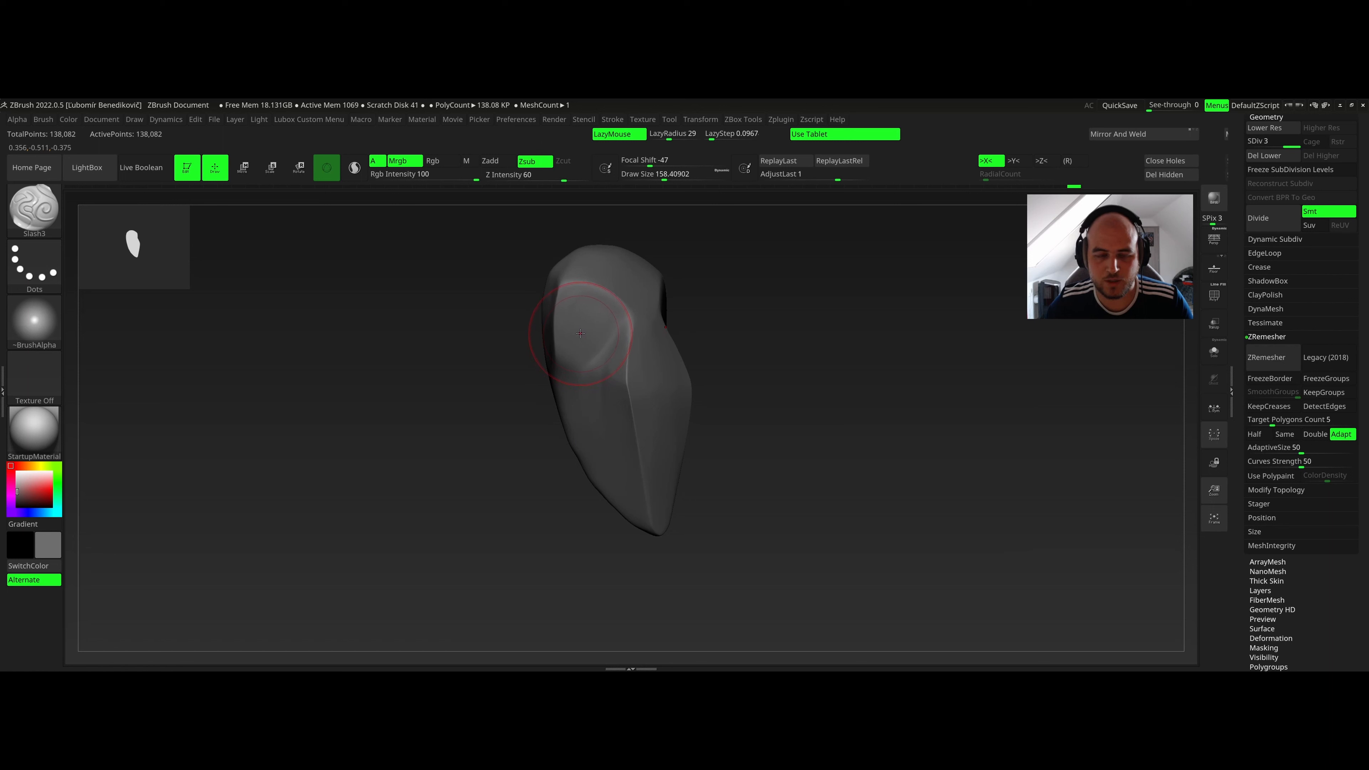
mouse_move(580, 333)
right_down()
mouse_move(596, 334)
mouse_move(577, 325)
right_up()
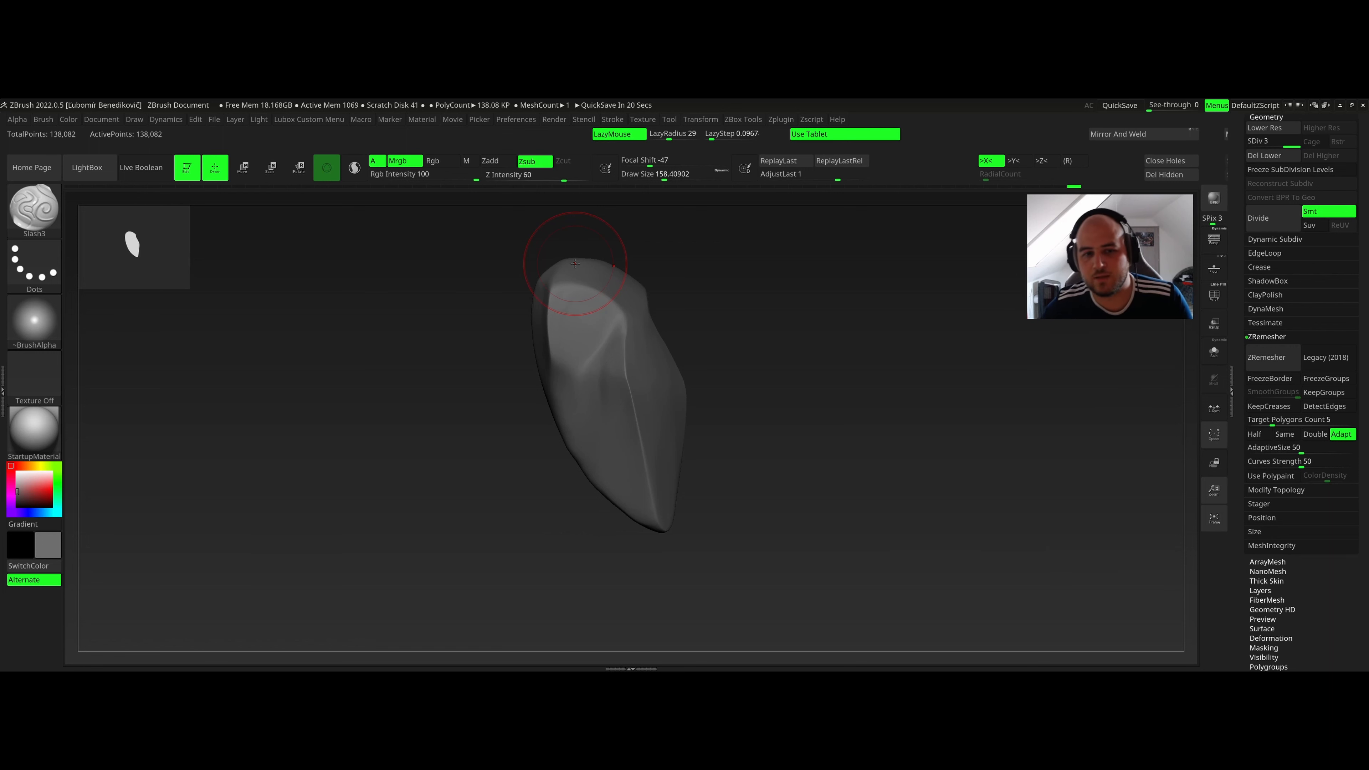
right_drag(569, 327, 606, 348)
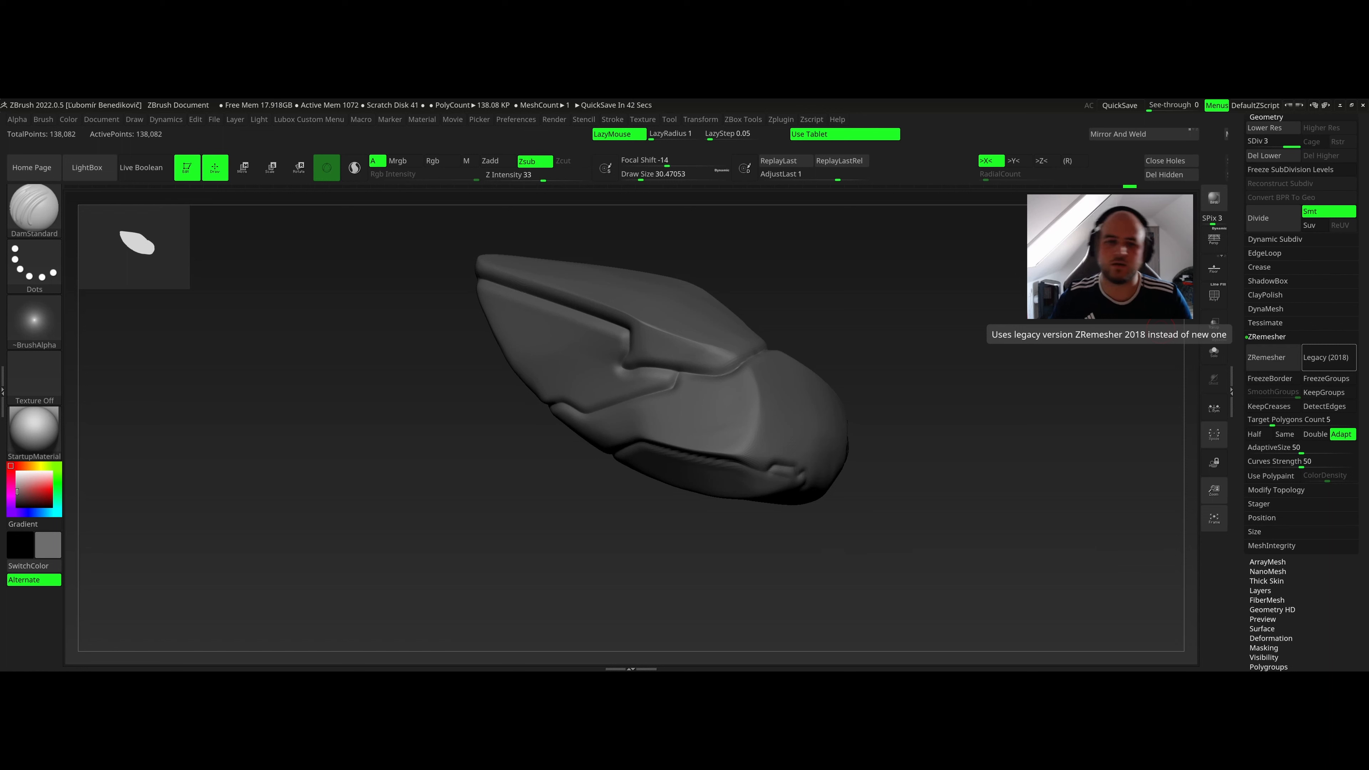
Choose the Slash3 brush at draw size about 15 and bring the inset front panel at the narrow tip into close view.
mouse_move(644, 323)
right_down()
mouse_move(670, 322)
mouse_move(625, 316)
mouse_move(609, 350)
right_up()
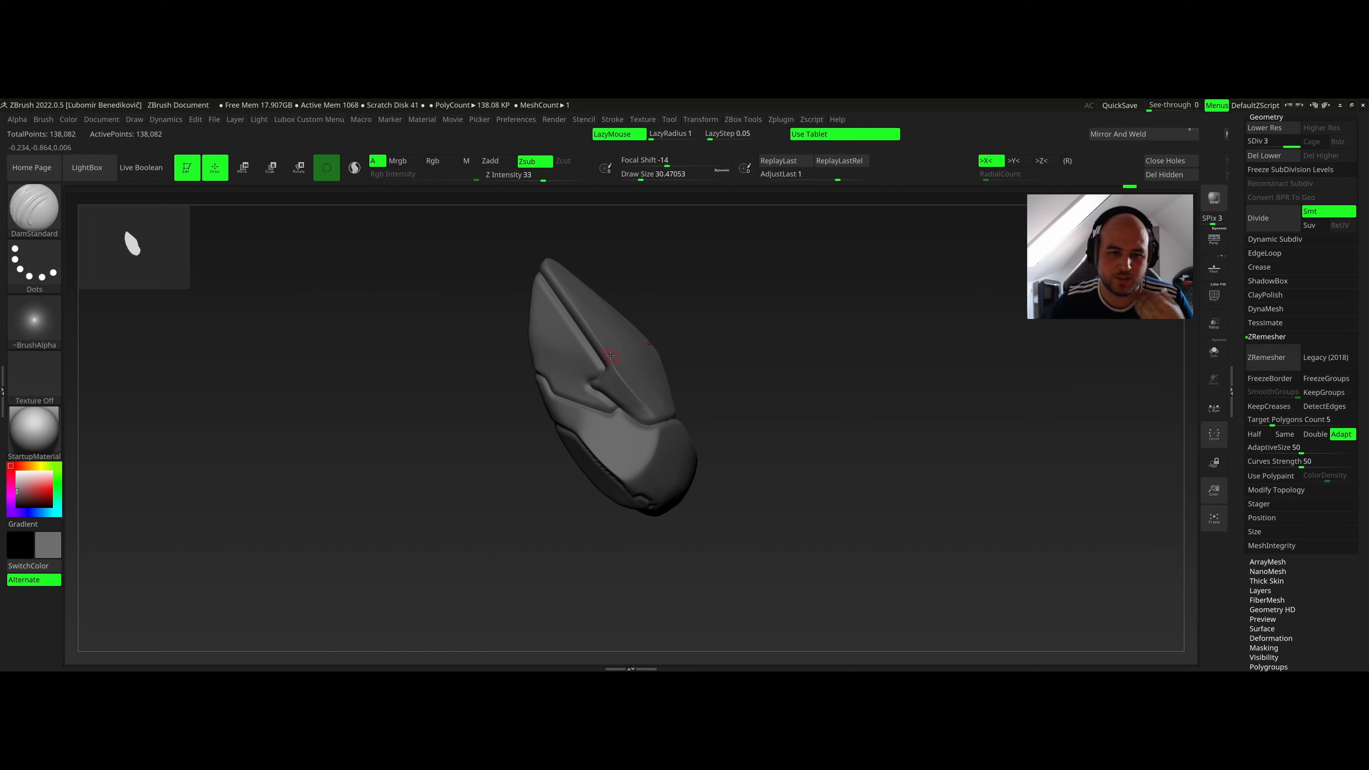
right_drag(615, 355, 622, 355)
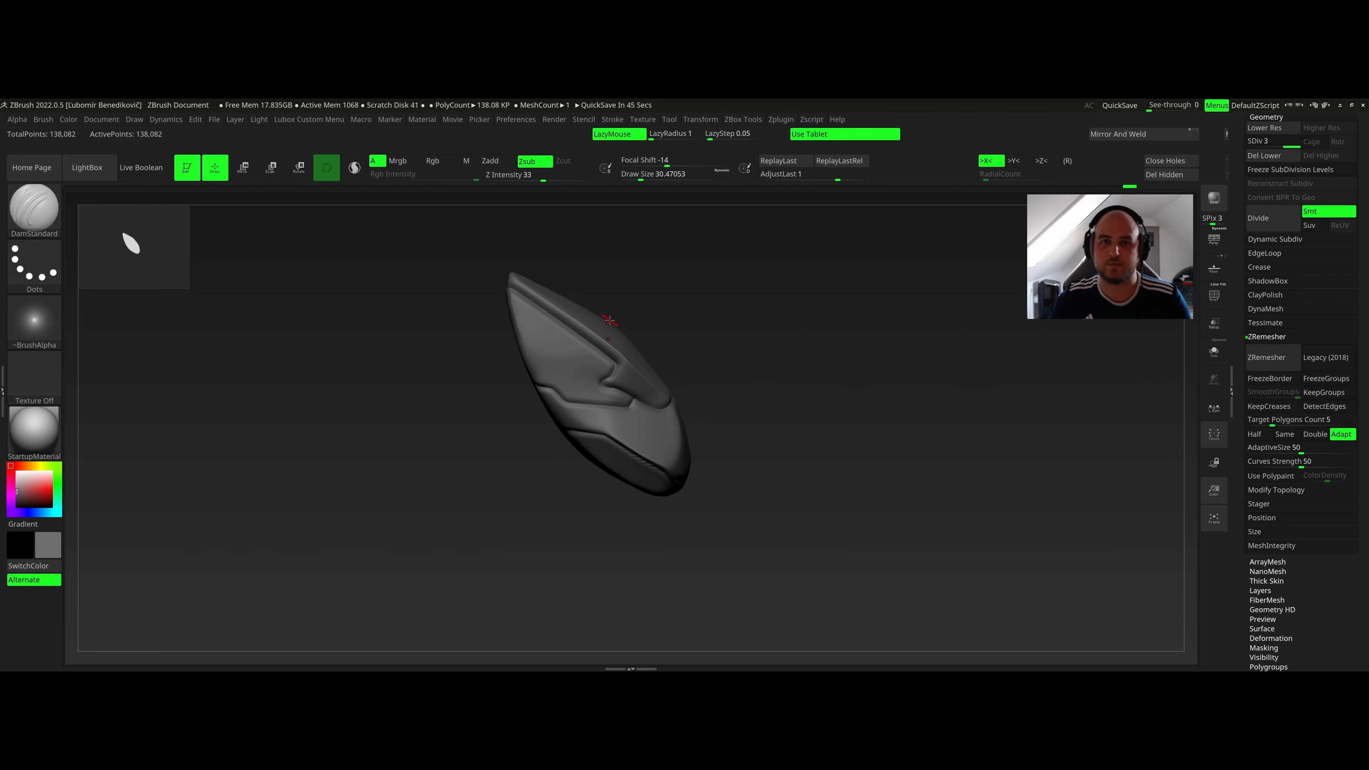
right_drag(663, 293, 614, 318)
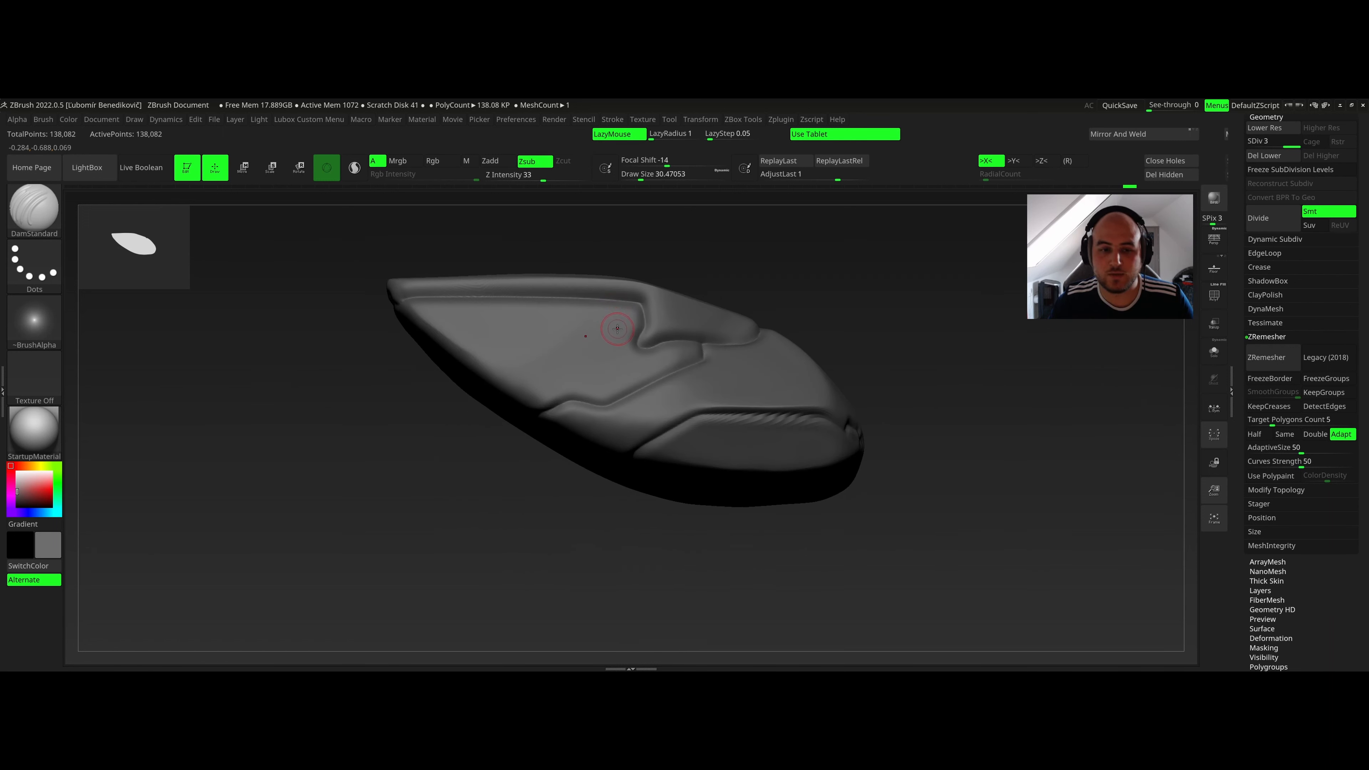
key(b)
key(s)
key(l)
mouse_move(611, 324)
right_down()
mouse_move(620, 296)
mouse_move(599, 330)
mouse_move(620, 283)
mouse_move(564, 286)
mouse_move(529, 314)
mouse_move(509, 272)
mouse_move(525, 328)
mouse_move(512, 342)
right_up()
key(space)
drag(513, 342, 503, 342)
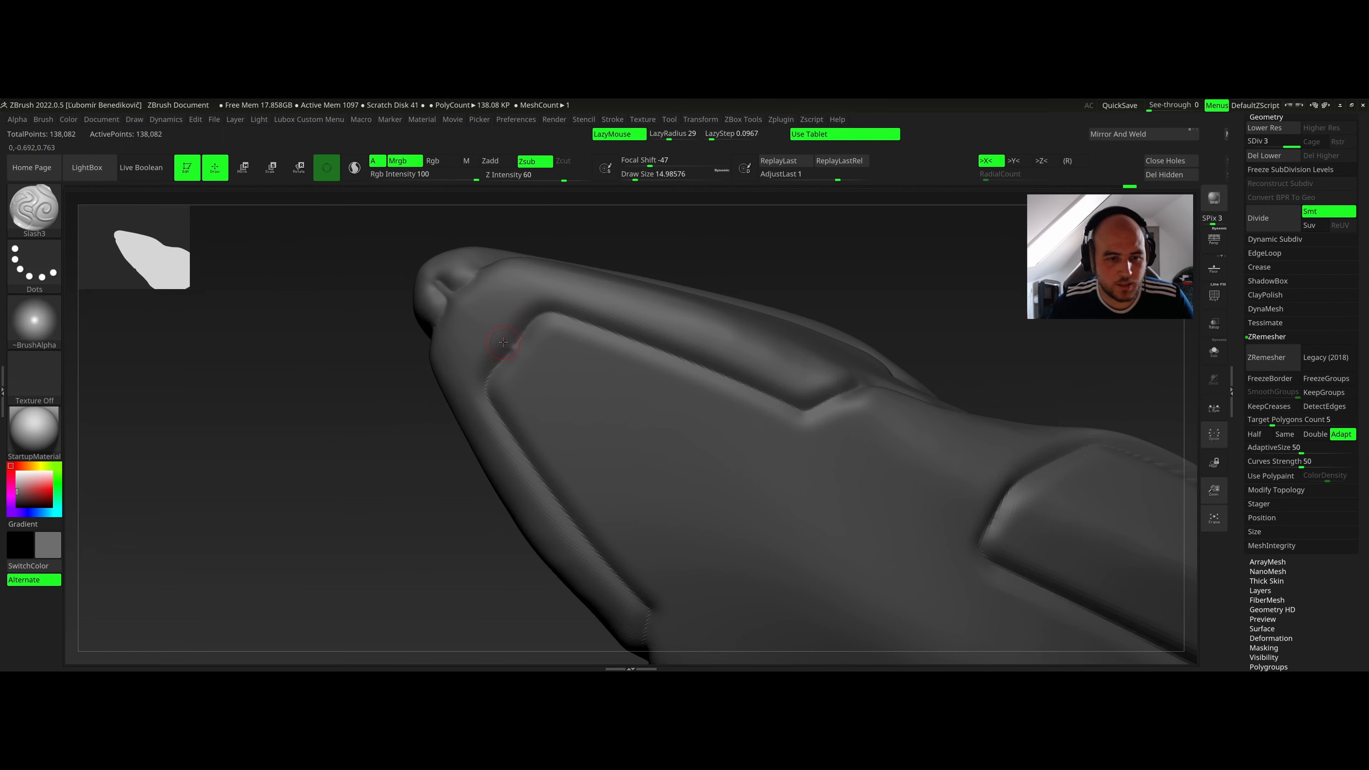
Sharpen the outline of the inset front panel with the DamStandard brush, following its corners and long edges.
key(b)
key(d)
key(s)
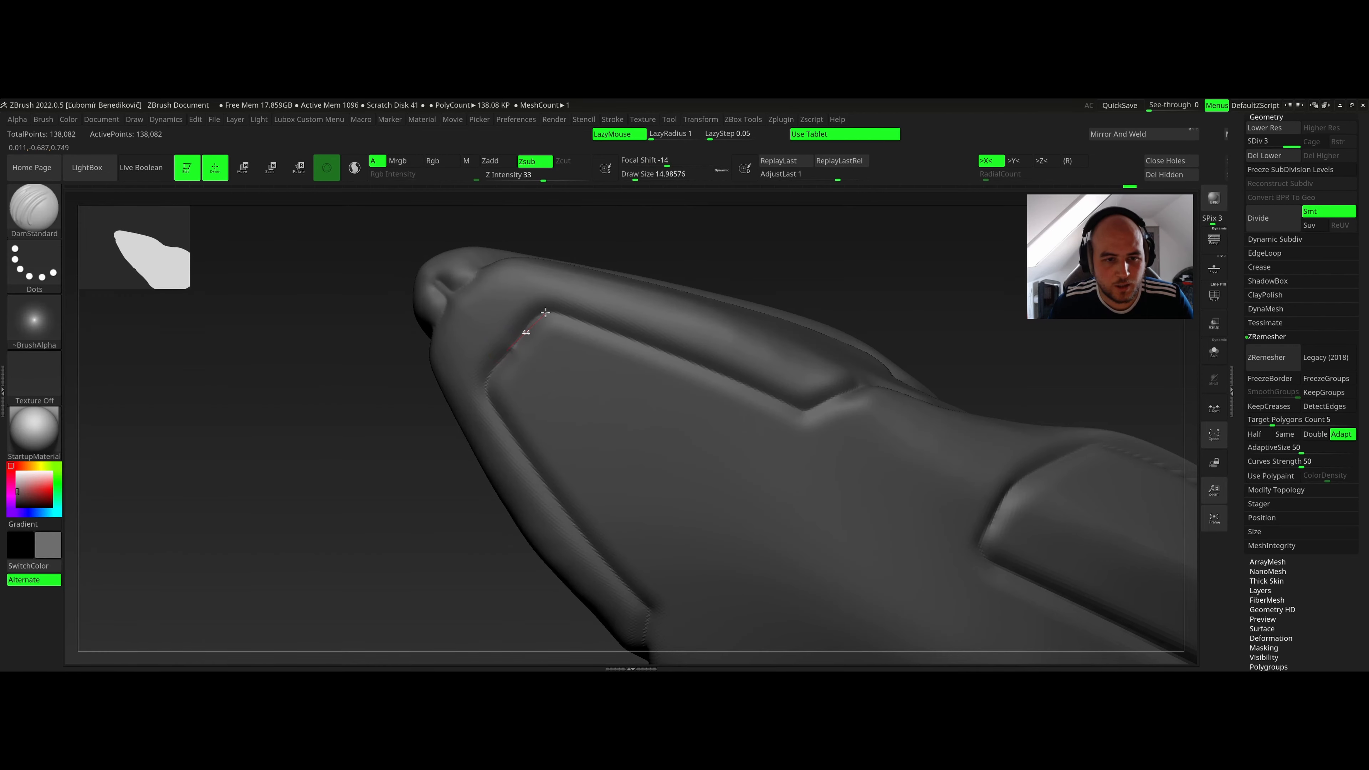
mouse_move(525, 332)
mouse_down()
mouse_move(563, 313)
mouse_move(509, 349)
mouse_up()
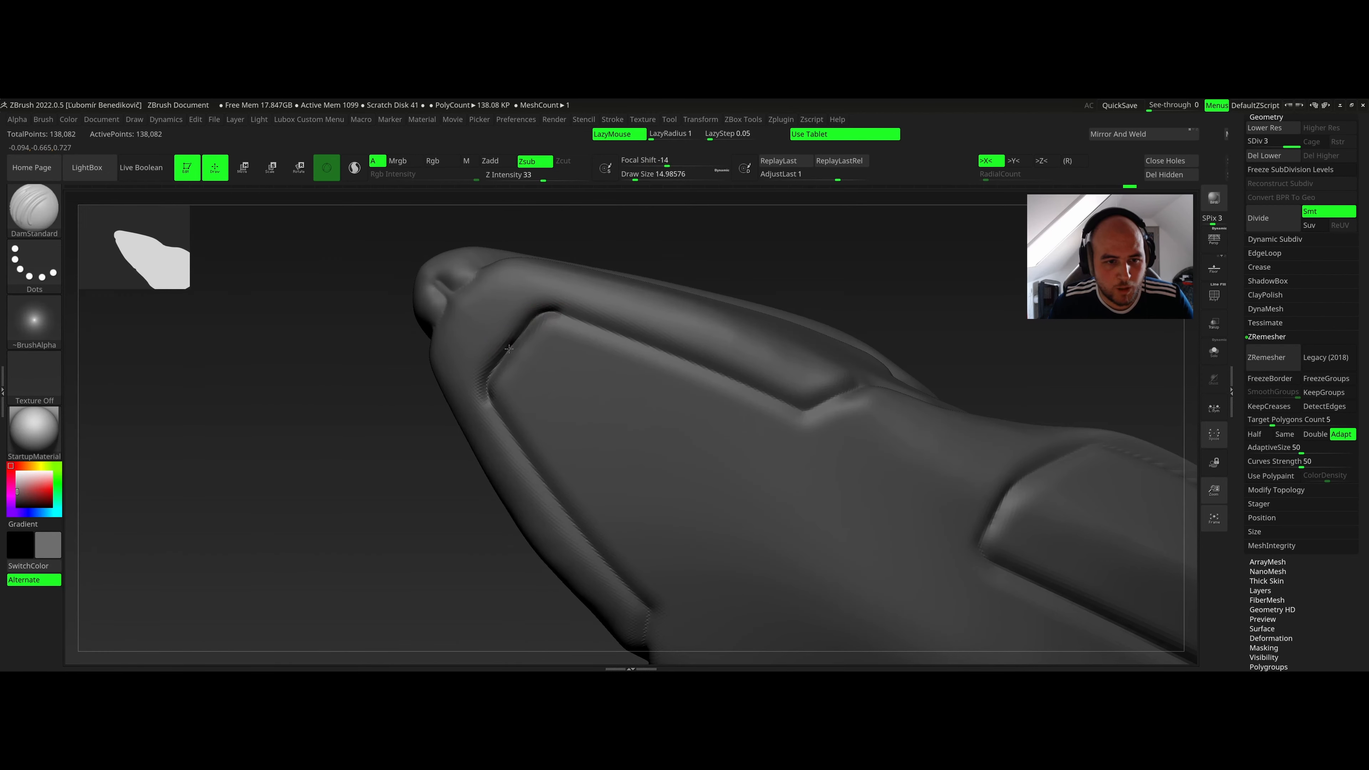
drag(783, 403, 785, 405)
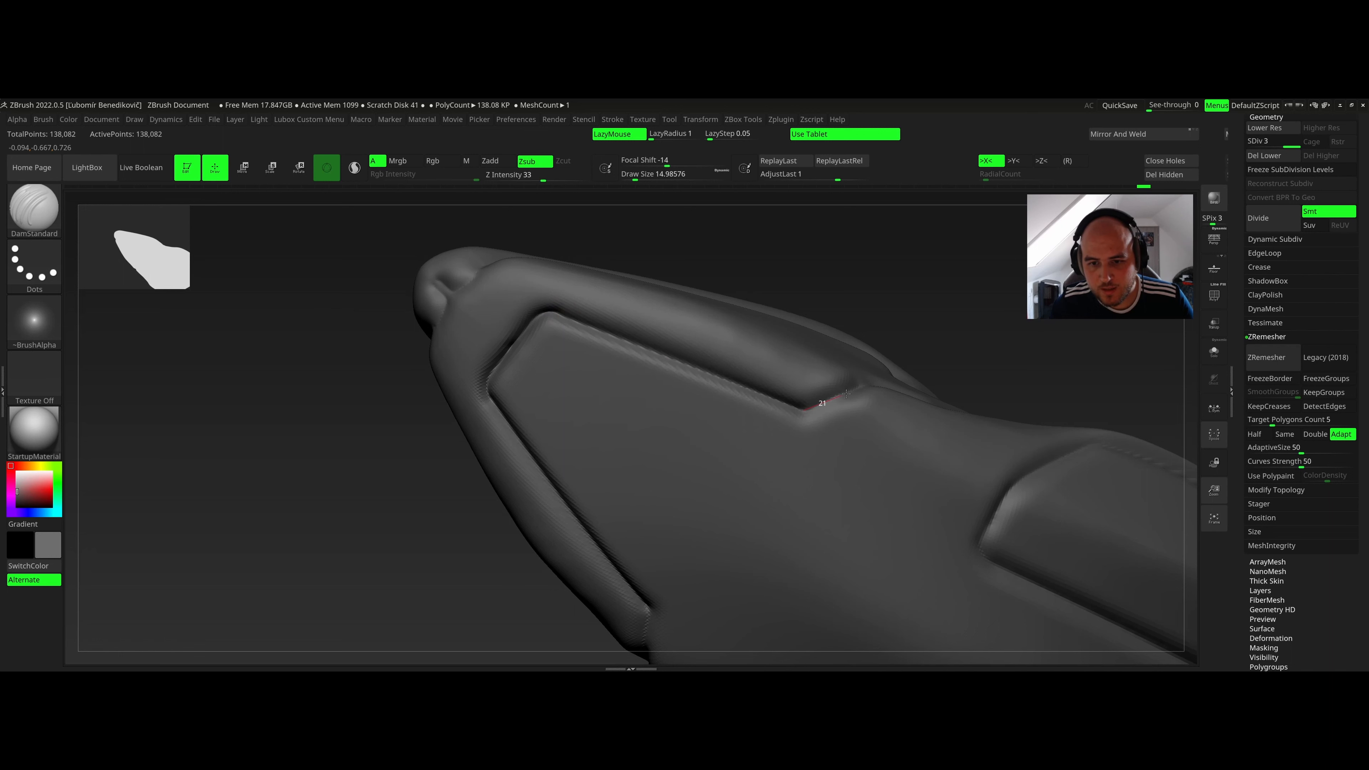
Carve a parallel DamStandard groove outside the front panel's outline to form a raised rim with a short hooked end.
mouse_move(798, 402)
right_down()
mouse_move(827, 374)
mouse_move(811, 388)
mouse_move(834, 386)
mouse_move(836, 404)
right_up()
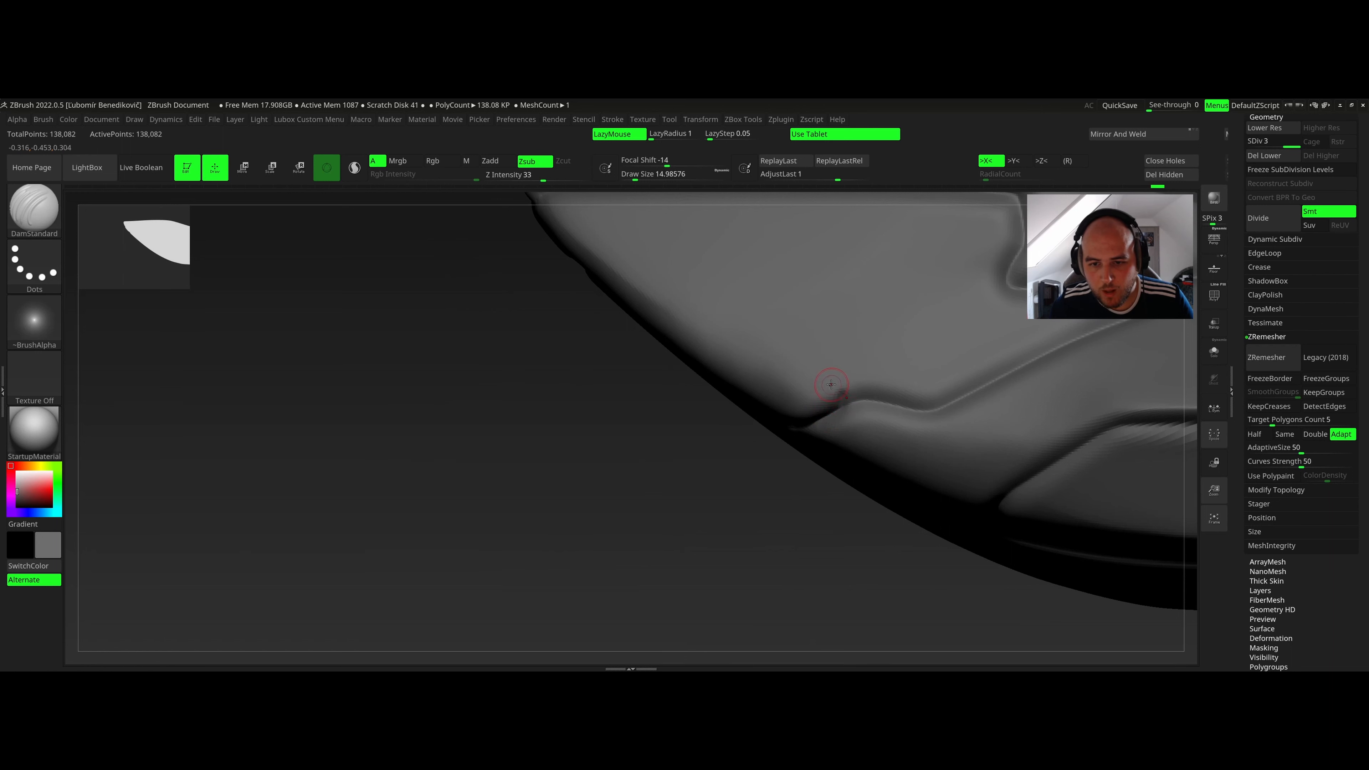
mouse_move(839, 394)
right_down()
mouse_move(765, 399)
mouse_move(760, 378)
right_up()
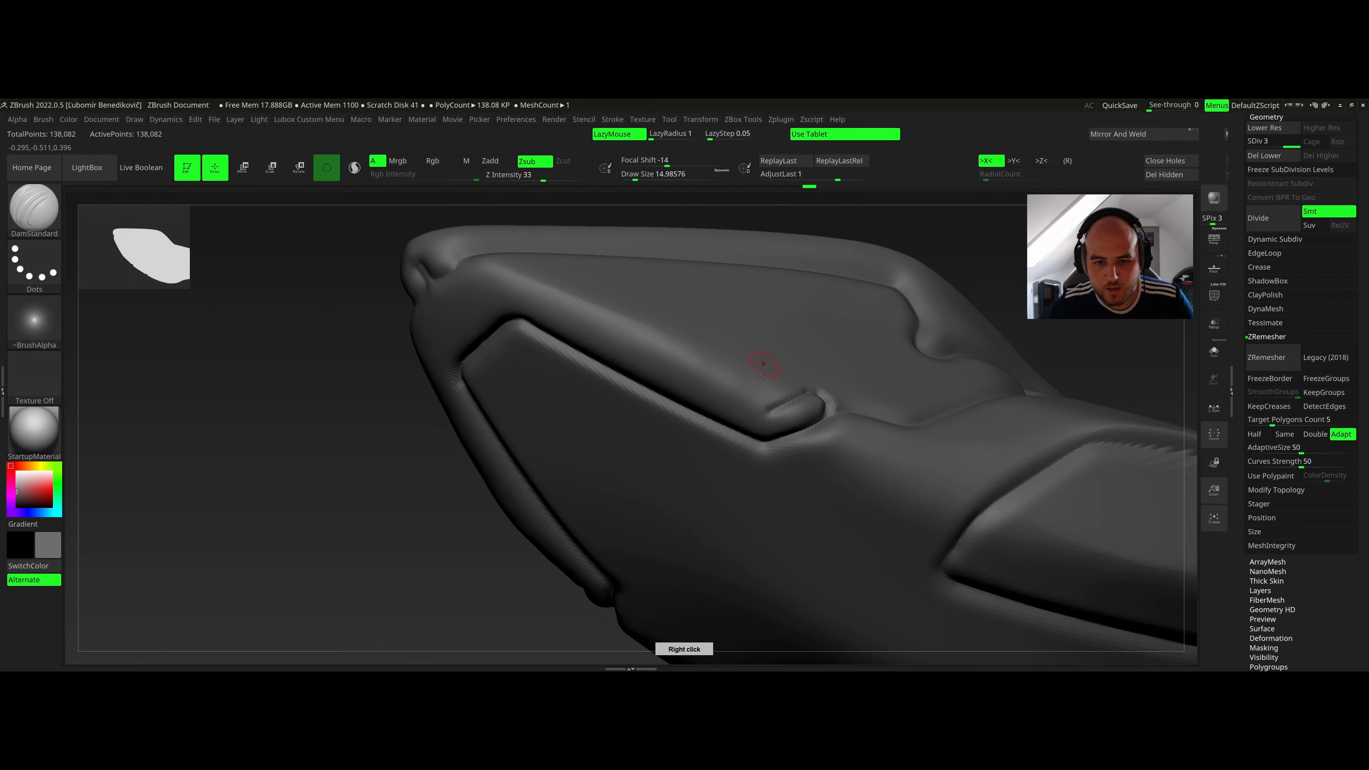
drag(809, 398, 744, 411)
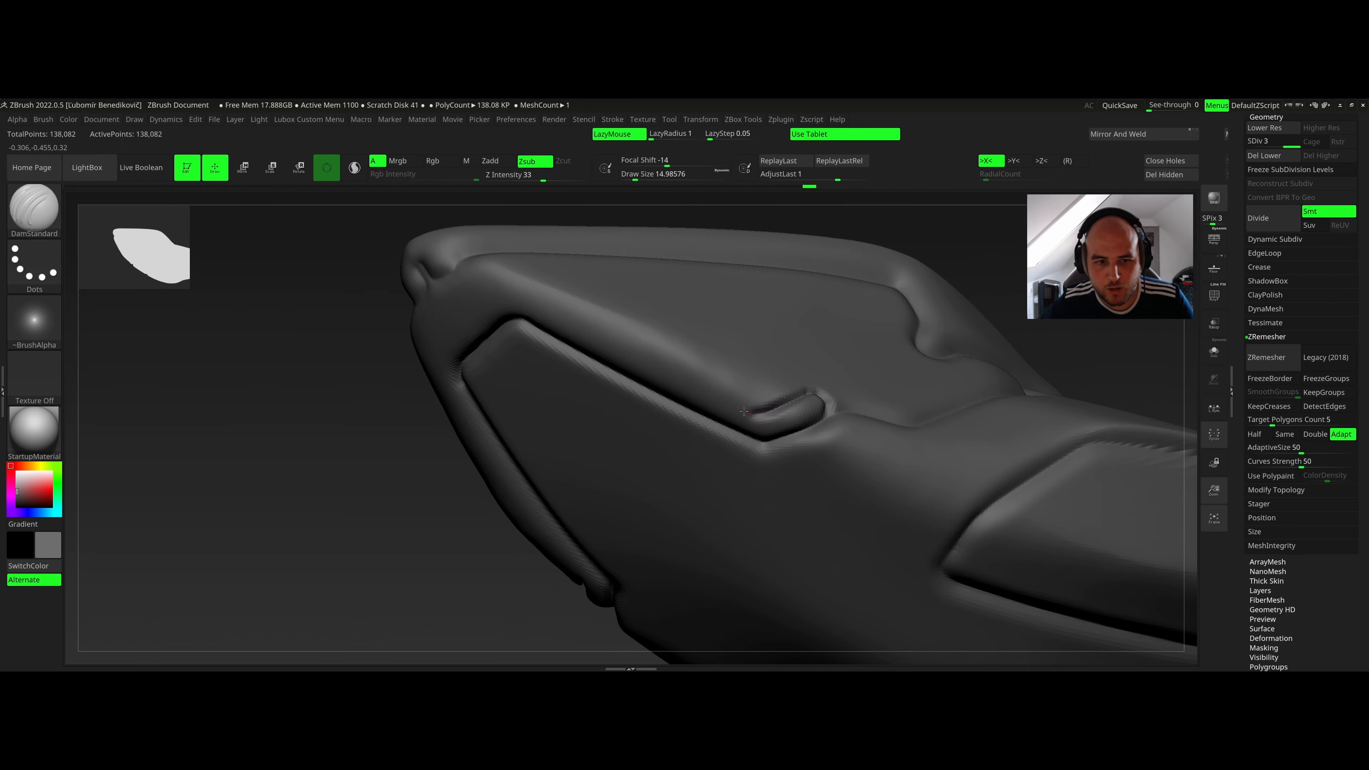
drag(534, 308, 464, 335)
Set the draw size to about 11.6 and cut short notches along the outer groove on the rim's long sides.
mouse_move(464, 335)
right_down()
mouse_move(574, 320)
mouse_move(555, 290)
mouse_move(574, 338)
mouse_move(580, 322)
right_up()
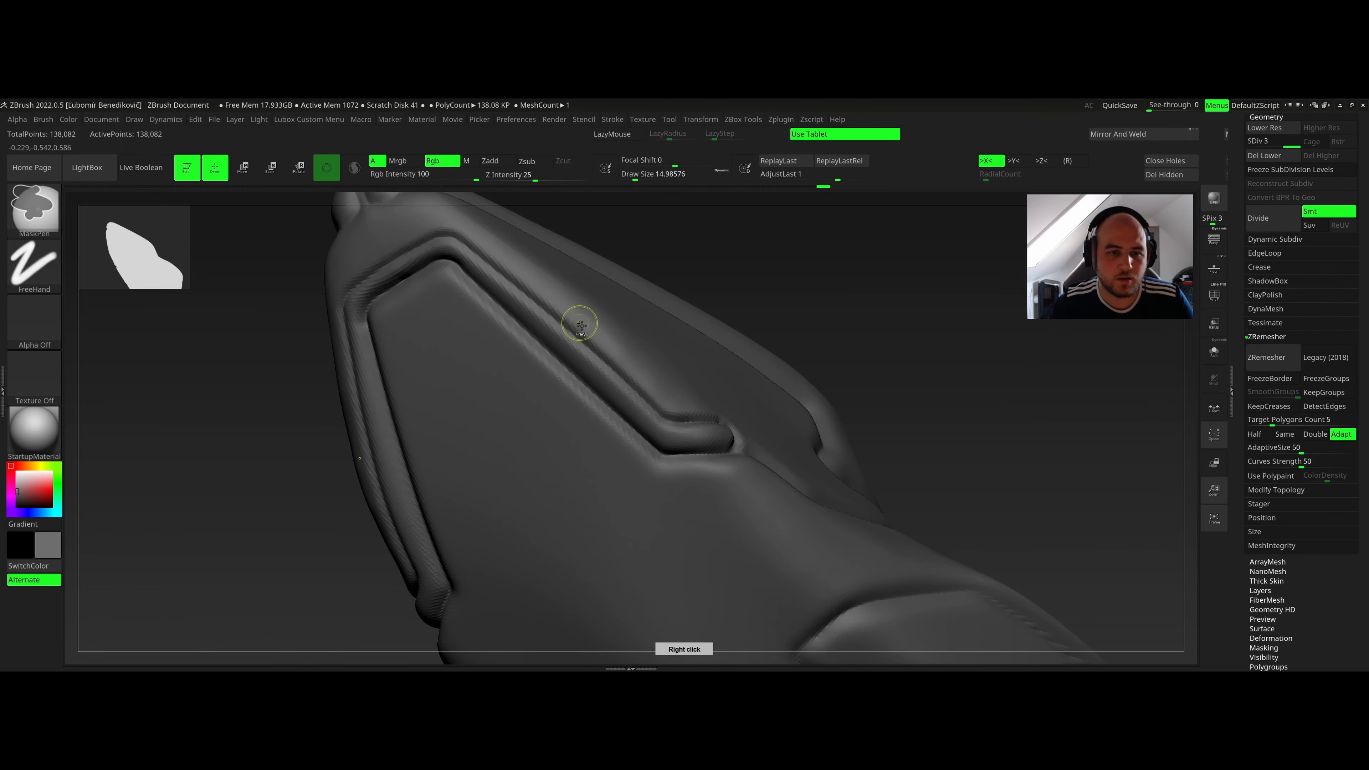
right_click(587, 339)
drag(588, 339, 581, 331)
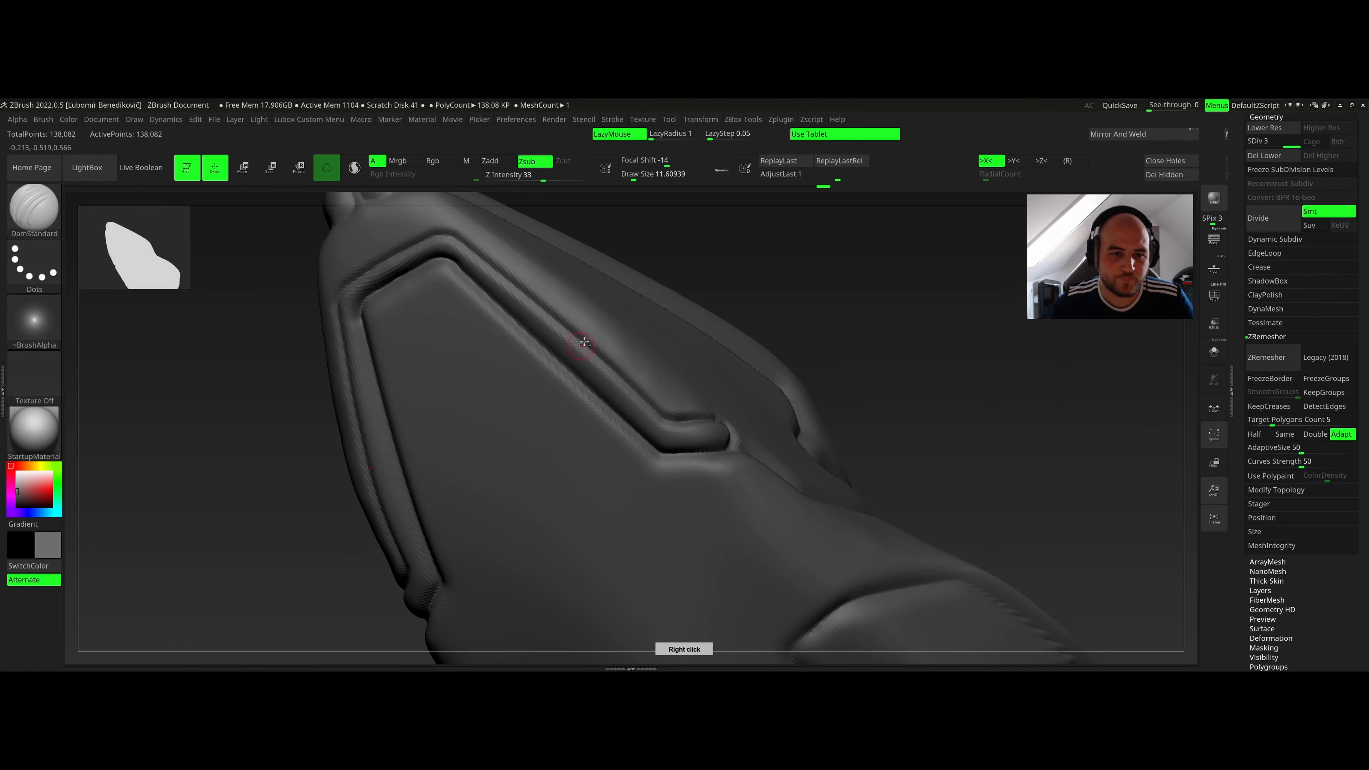
right_drag(584, 343, 567, 334)
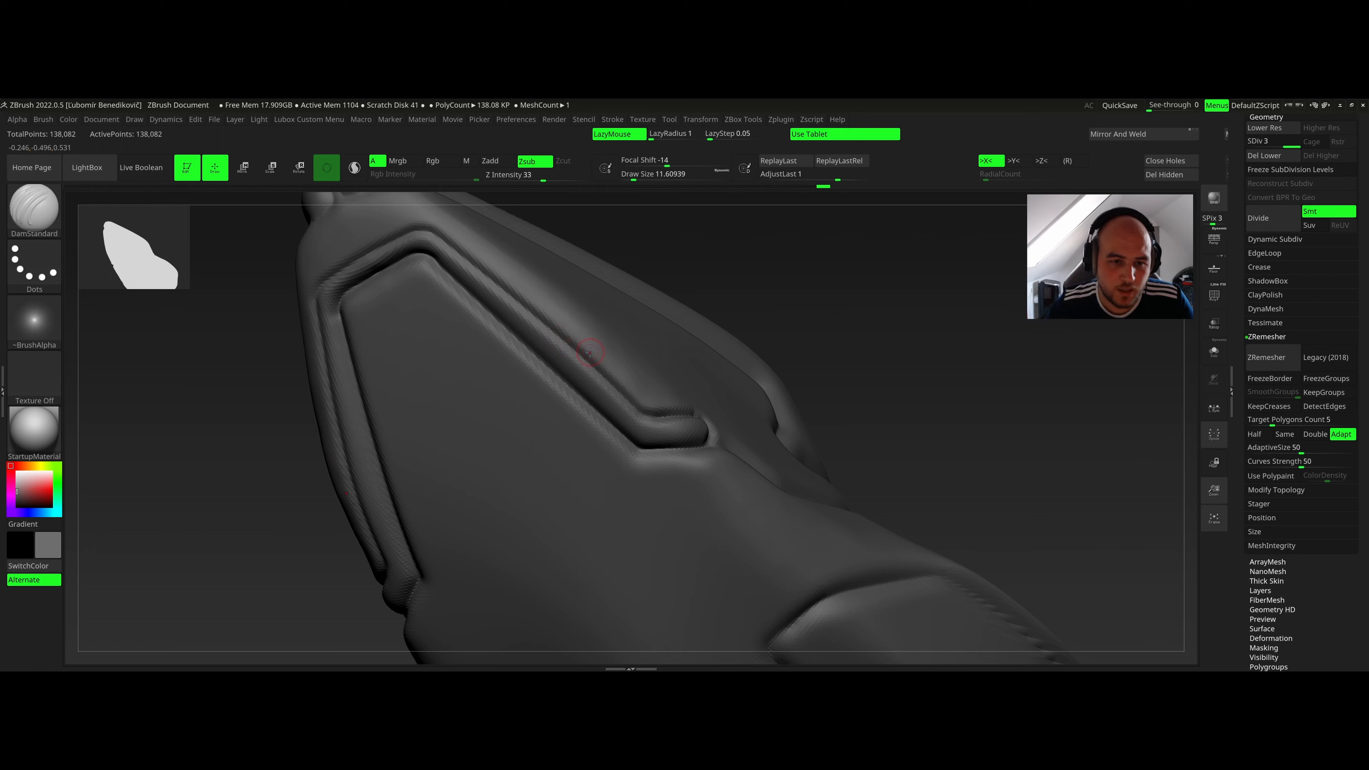
mouse_move(598, 349)
right_down()
mouse_move(487, 335)
mouse_move(539, 320)
right_up()
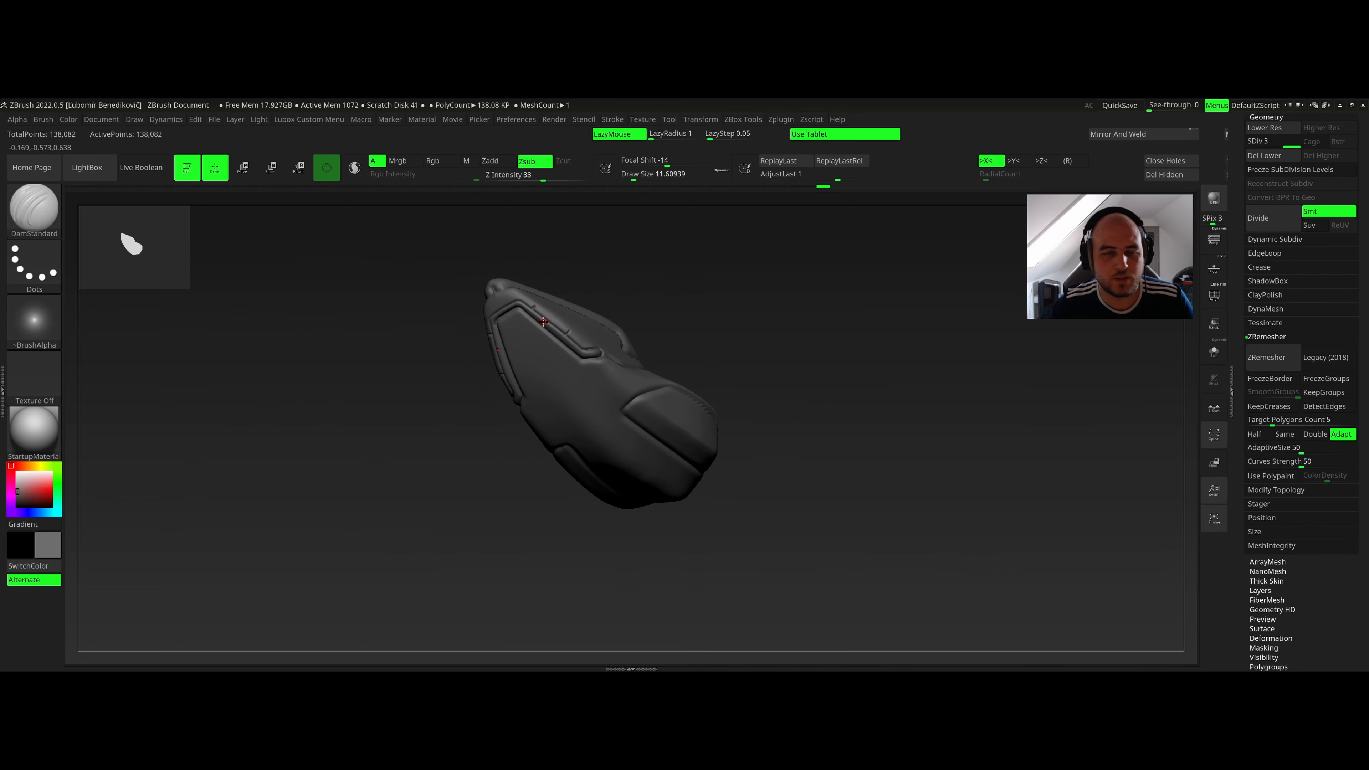
Reduce the DamStandard draw size to about 5.7 and subdivide the head form to level 4.
ctrl+right_drag(543, 322, 529, 308)
right_click(525, 312)
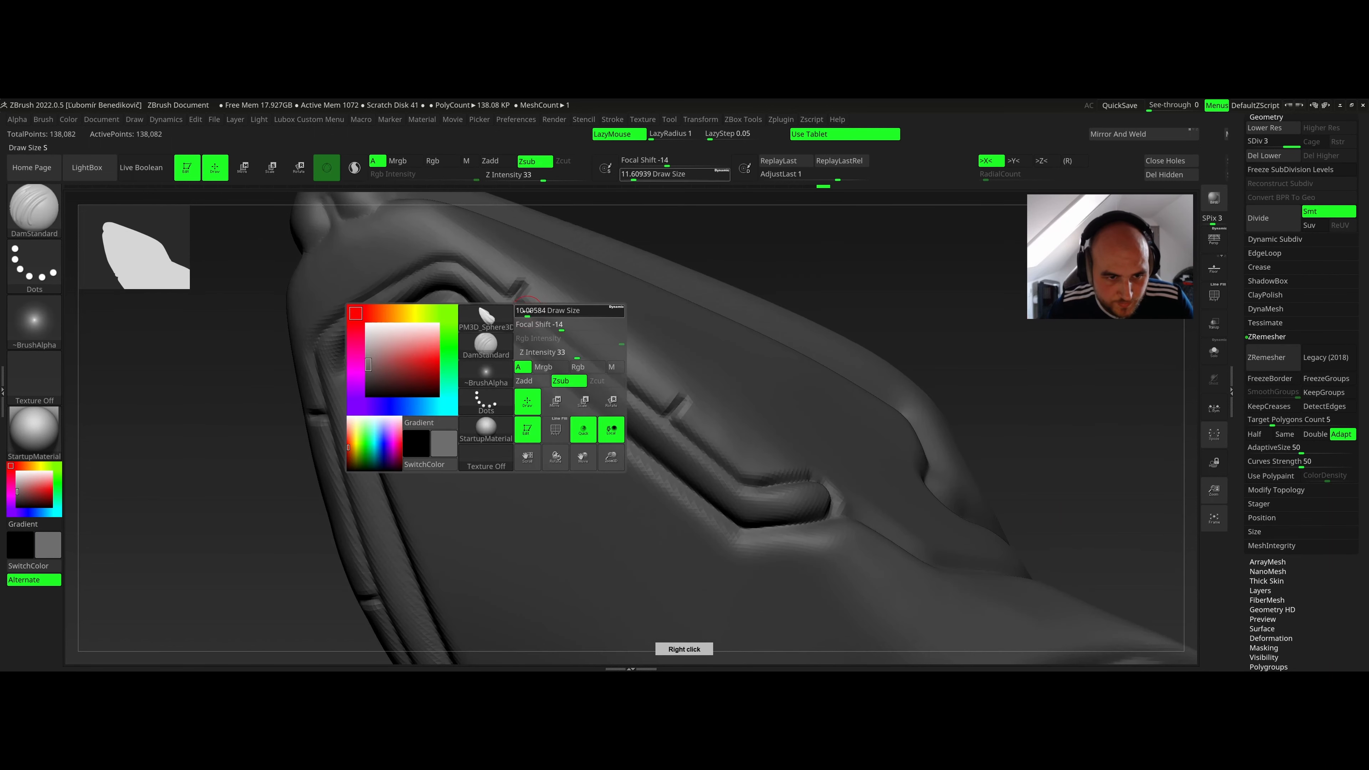
drag(526, 312, 519, 311)
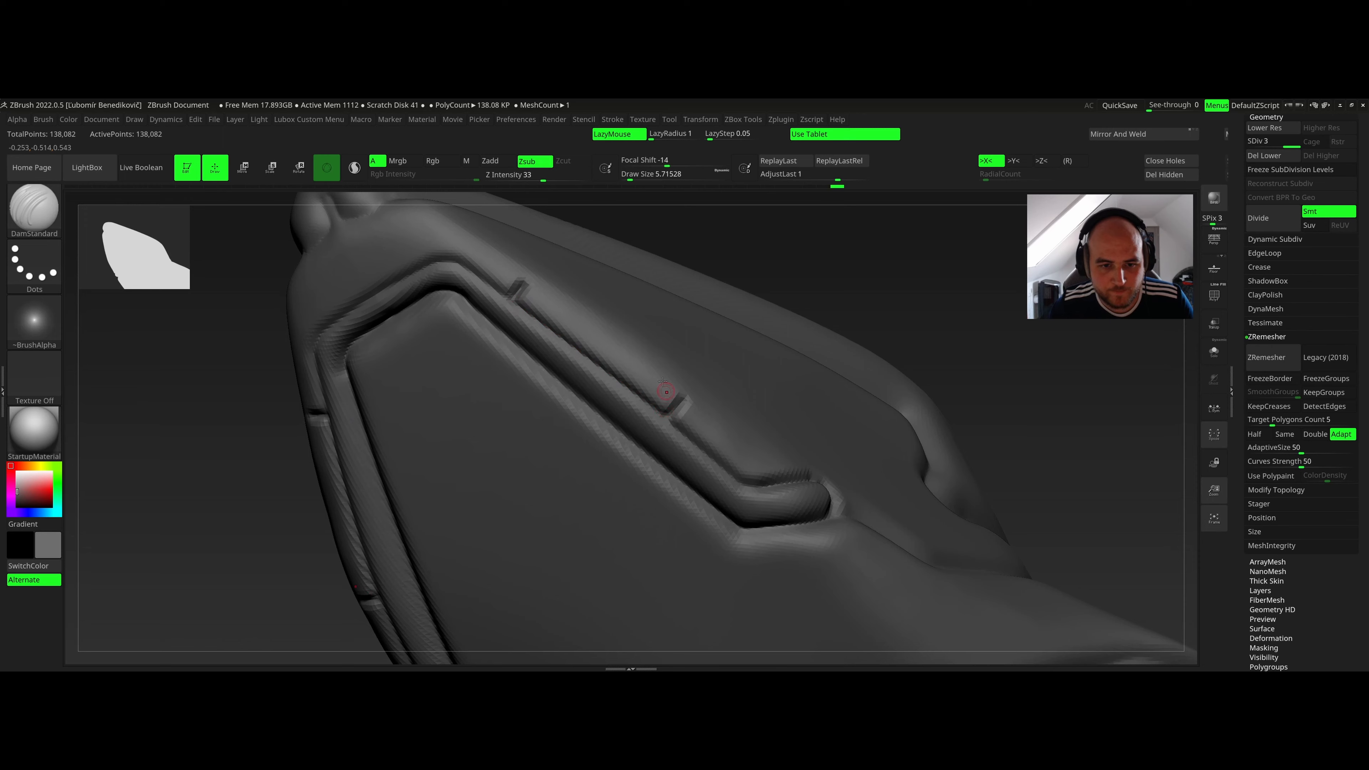
key(ctrl+d)
Set the draw size to about 10 and deepen the rim's outer groove around the panel's end near the tip.
mouse_move(664, 382)
ctrl+right_down()
mouse_move(483, 296)
mouse_move(603, 318)
mouse_move(602, 360)
mouse_move(580, 306)
mouse_move(594, 315)
mouse_move(582, 317)
ctrl+right_up()
right_click(582, 318)
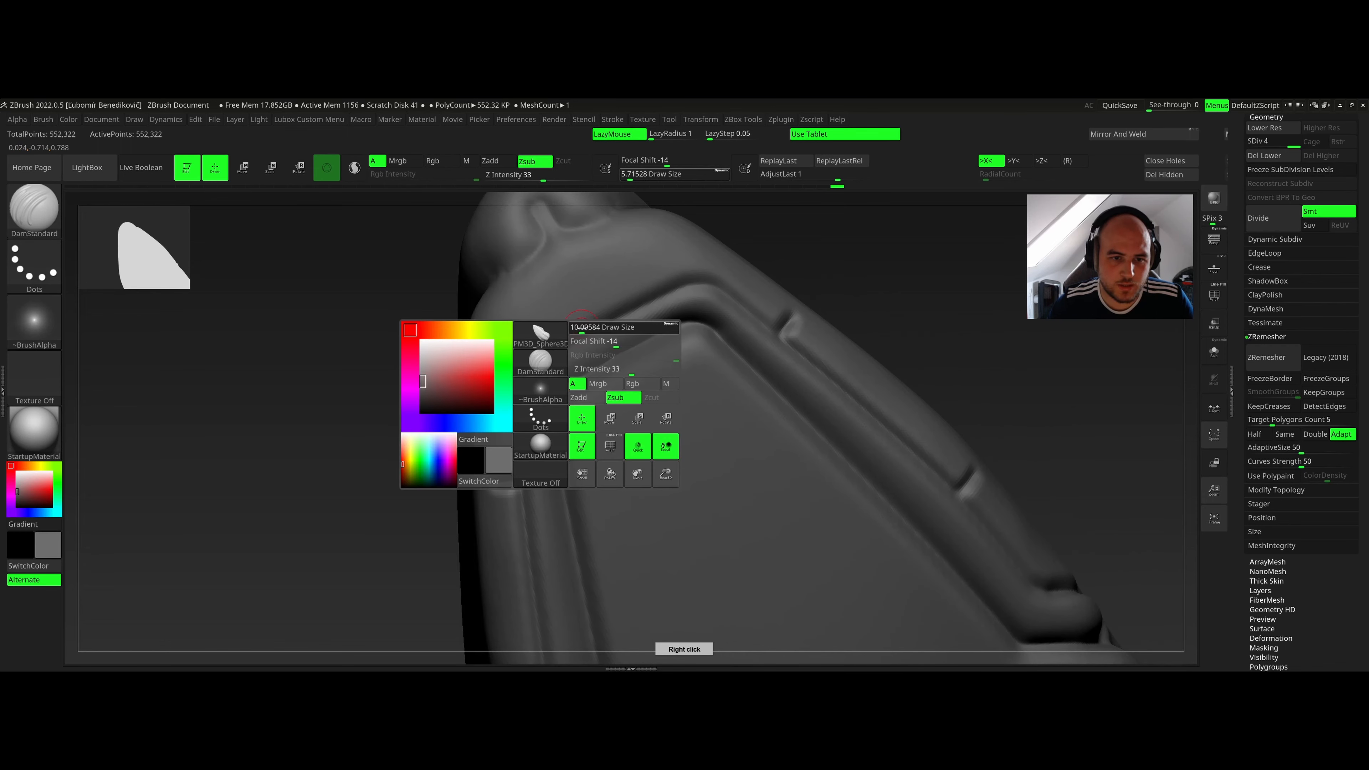
click(582, 328)
mouse_move(520, 475)
mouse_down()
mouse_move(519, 389)
mouse_move(665, 293)
mouse_up()
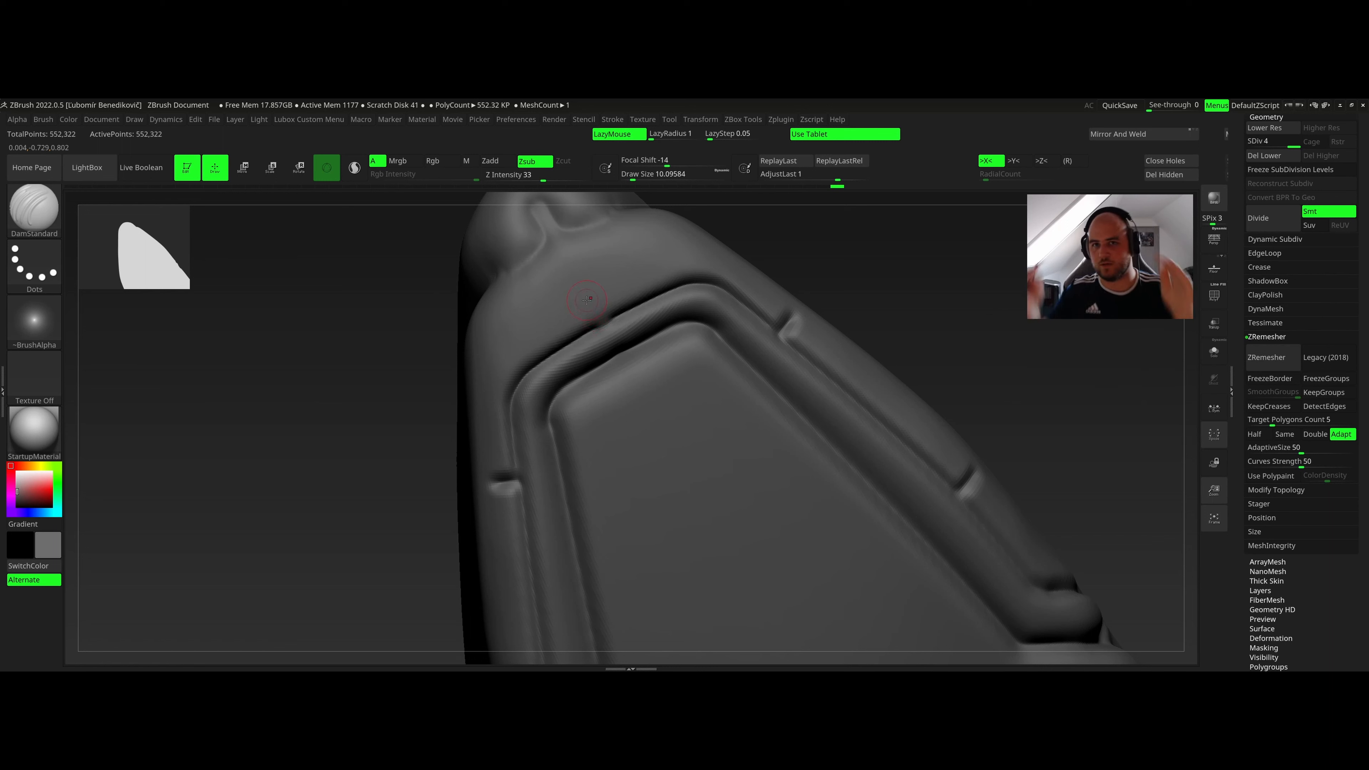
Carve a short slot between the rim and the tip, and reduce the draw size to about 3.5 for its inside.
right_drag(553, 276, 544, 272)
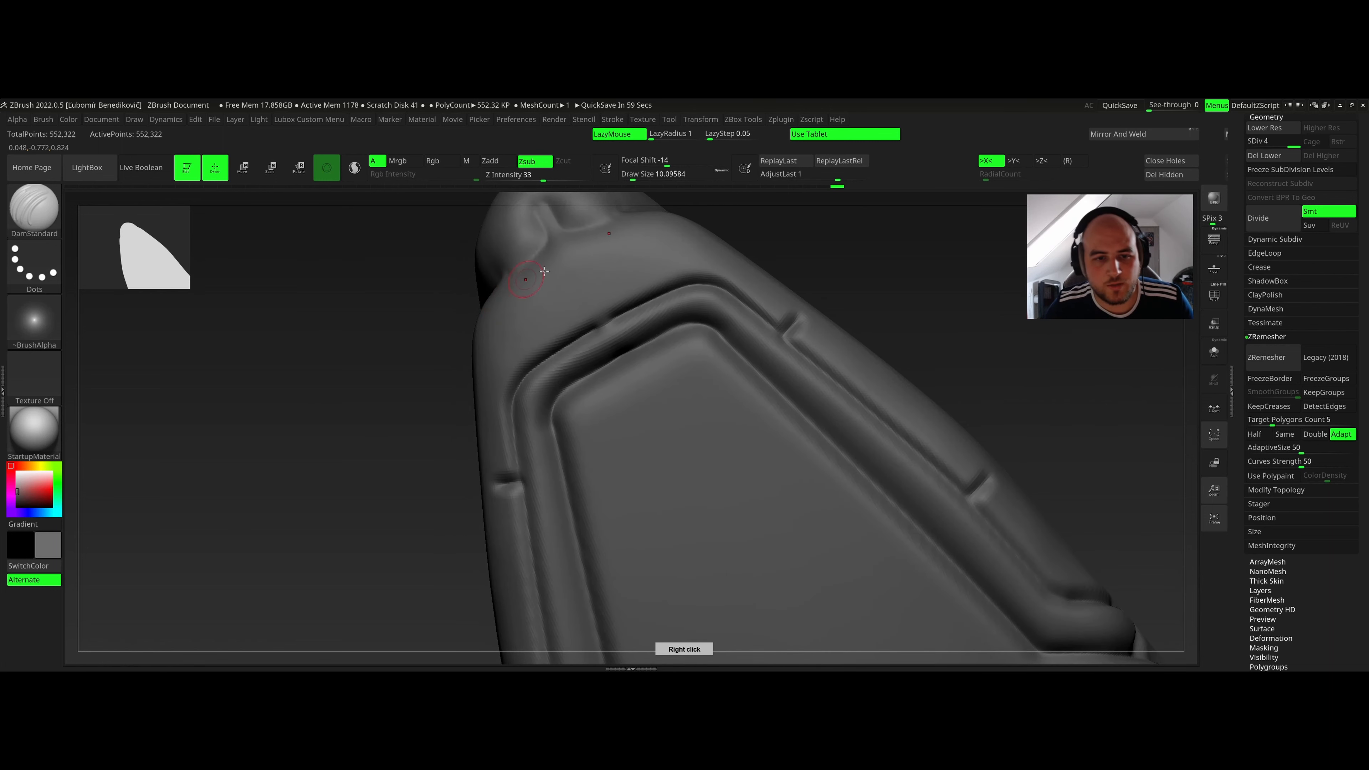
drag(576, 289, 596, 318)
right_click(589, 301)
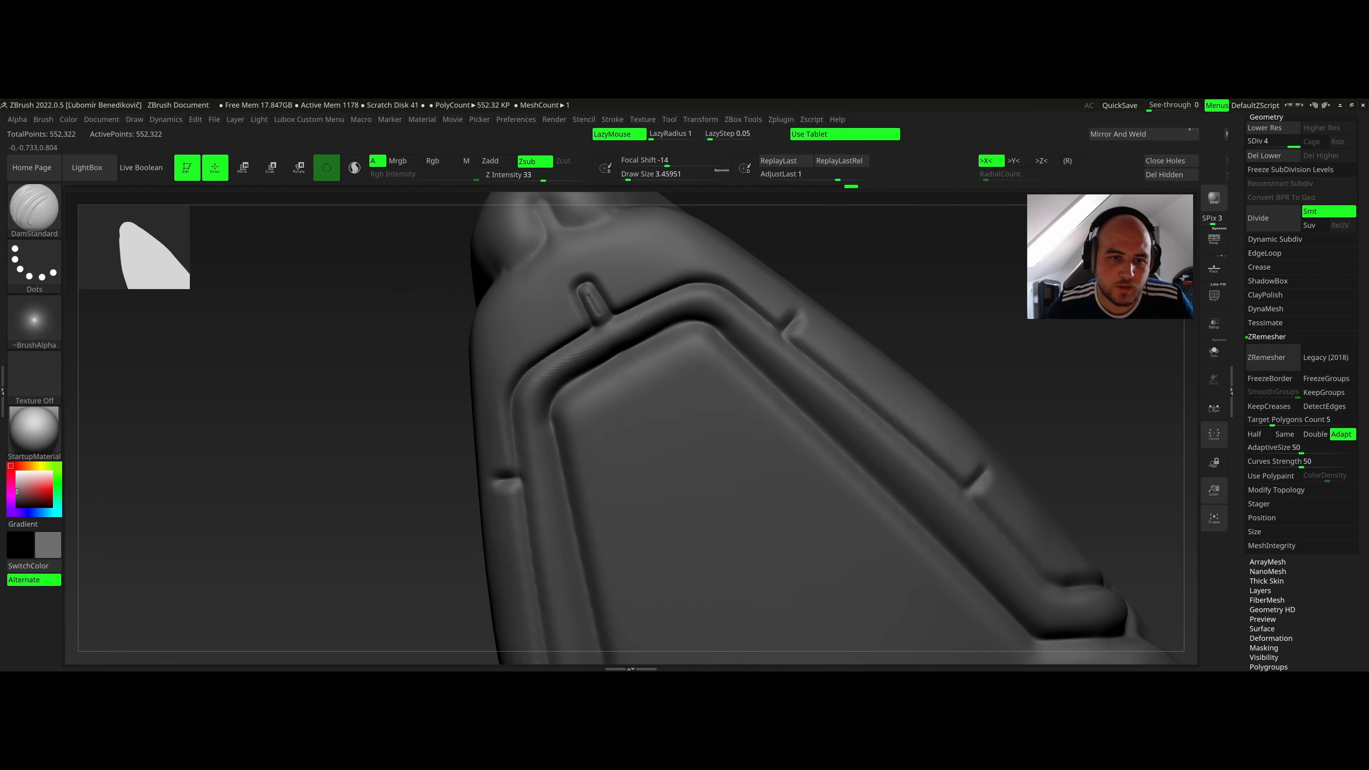
mouse_move(589, 300)
ctrl+right_down()
mouse_move(442, 259)
mouse_move(452, 265)
ctrl+right_up()
mouse_move(516, 295)
right_down()
mouse_move(531, 280)
mouse_move(600, 292)
mouse_move(599, 278)
right_up()
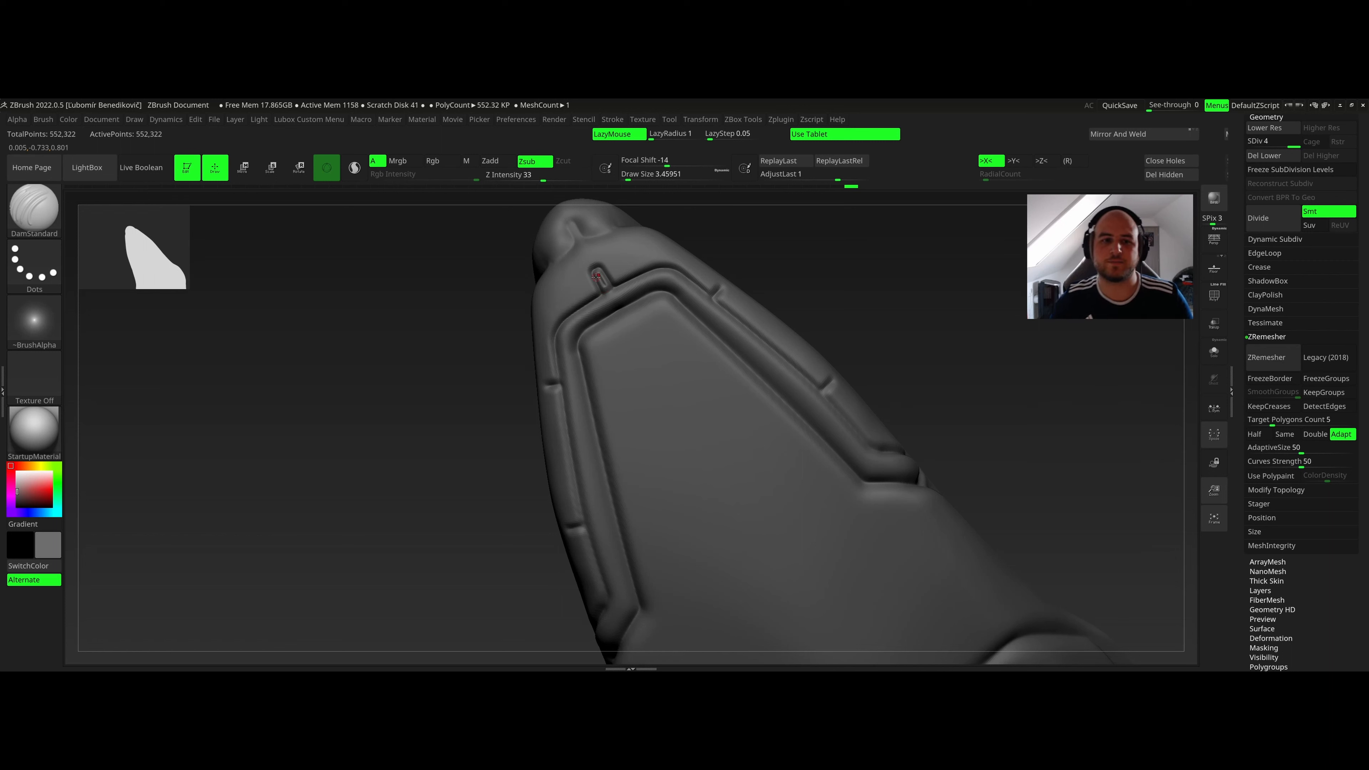
Set the draw size to about 13 and sharpen the rim's side groove down to its hooked end.
right_drag(585, 329, 574, 263)
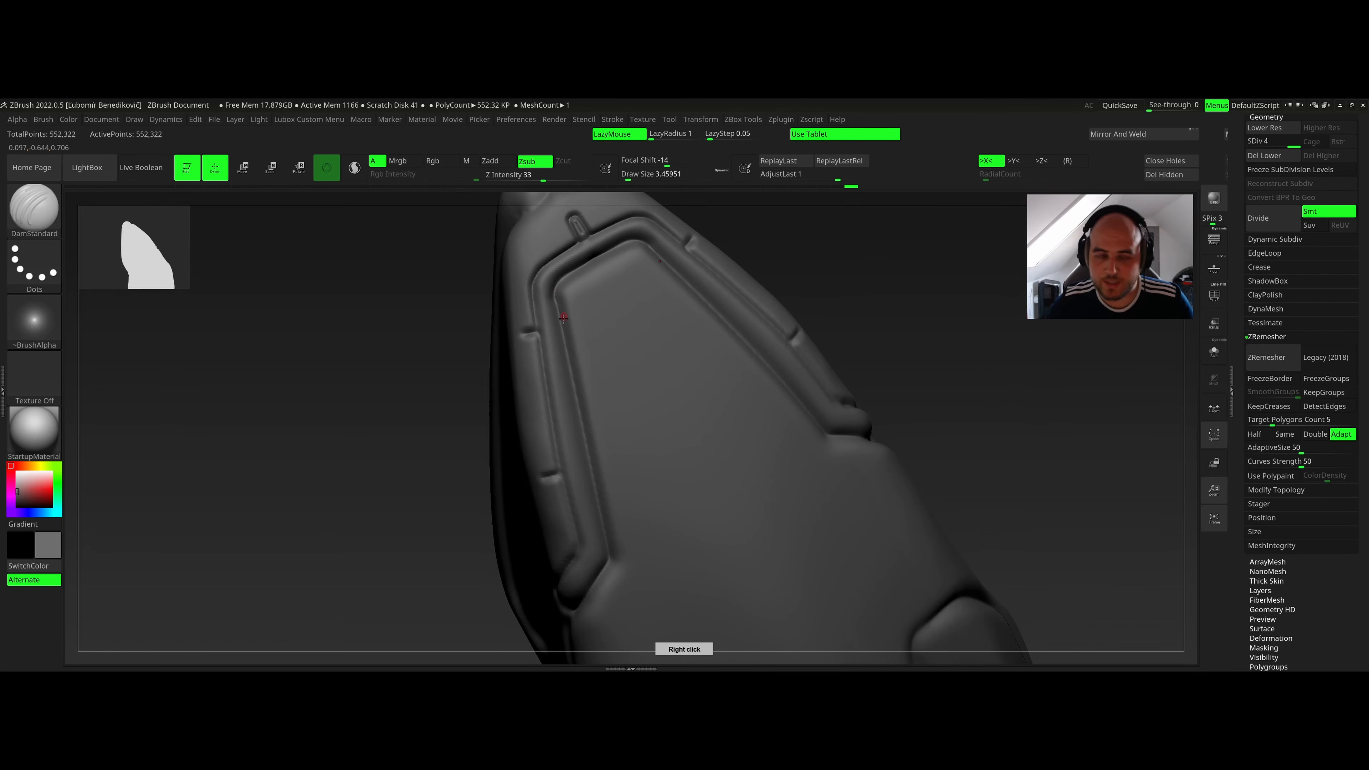
right_drag(554, 324, 542, 325)
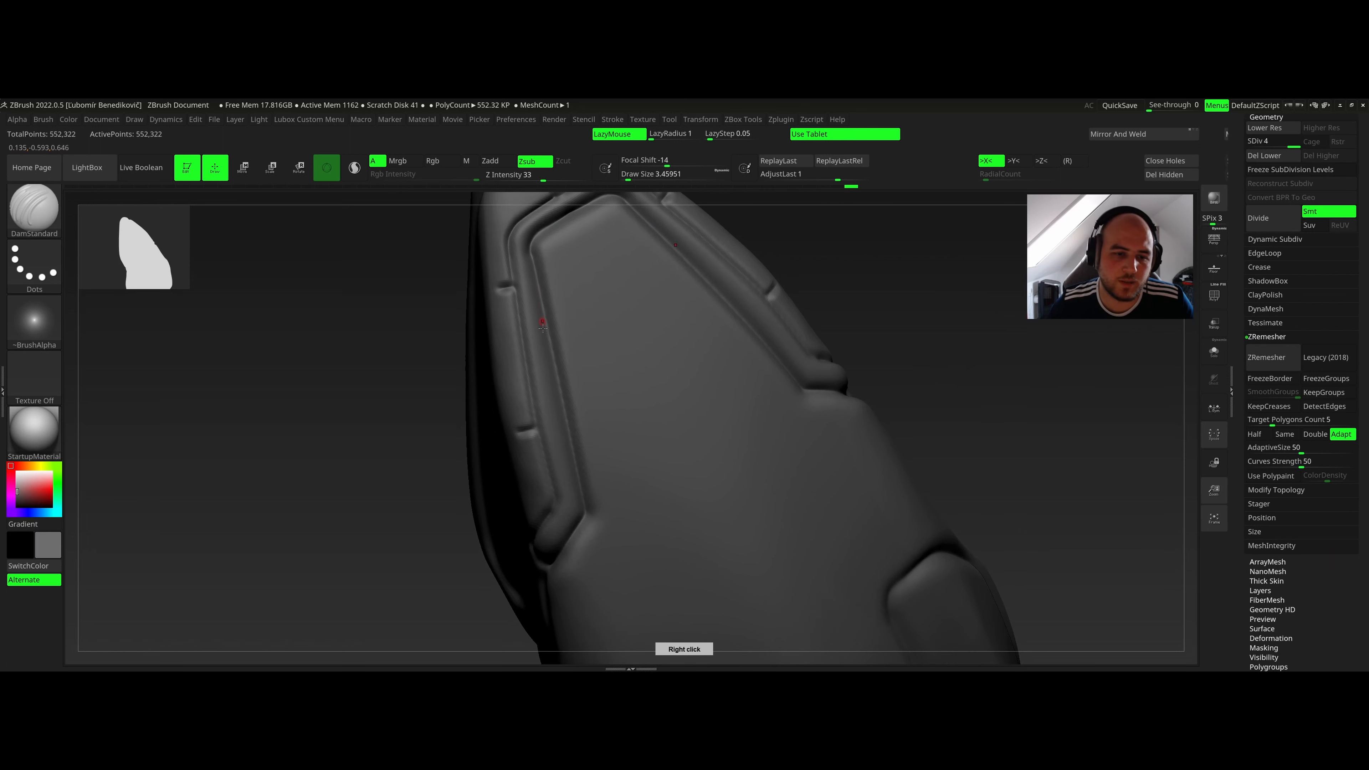
right_click(522, 269)
click(519, 269)
mouse_move(505, 272)
alt+right_down()
mouse_move(547, 231)
mouse_move(556, 269)
alt+right_up()
key(space)
click(557, 239)
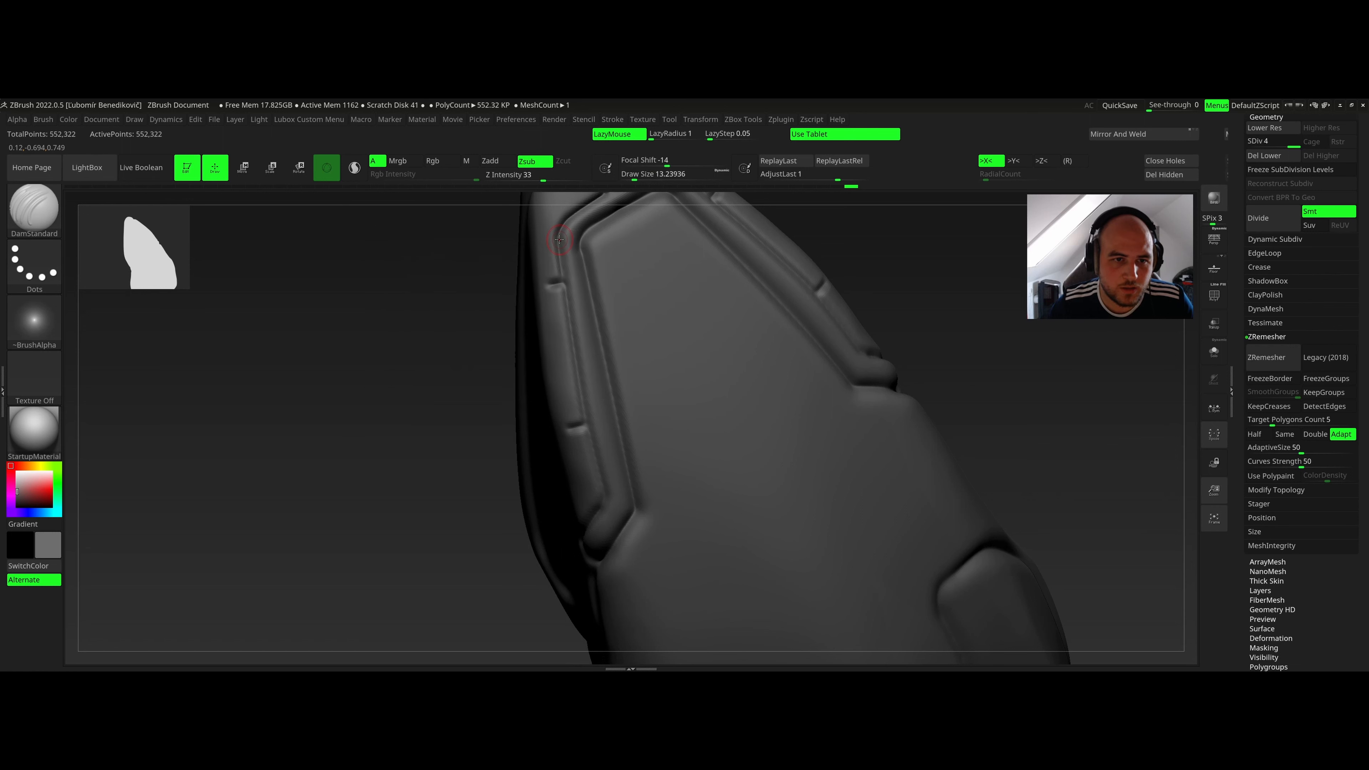
shift+drag(607, 498, 608, 497)
right_drag(566, 448, 614, 403)
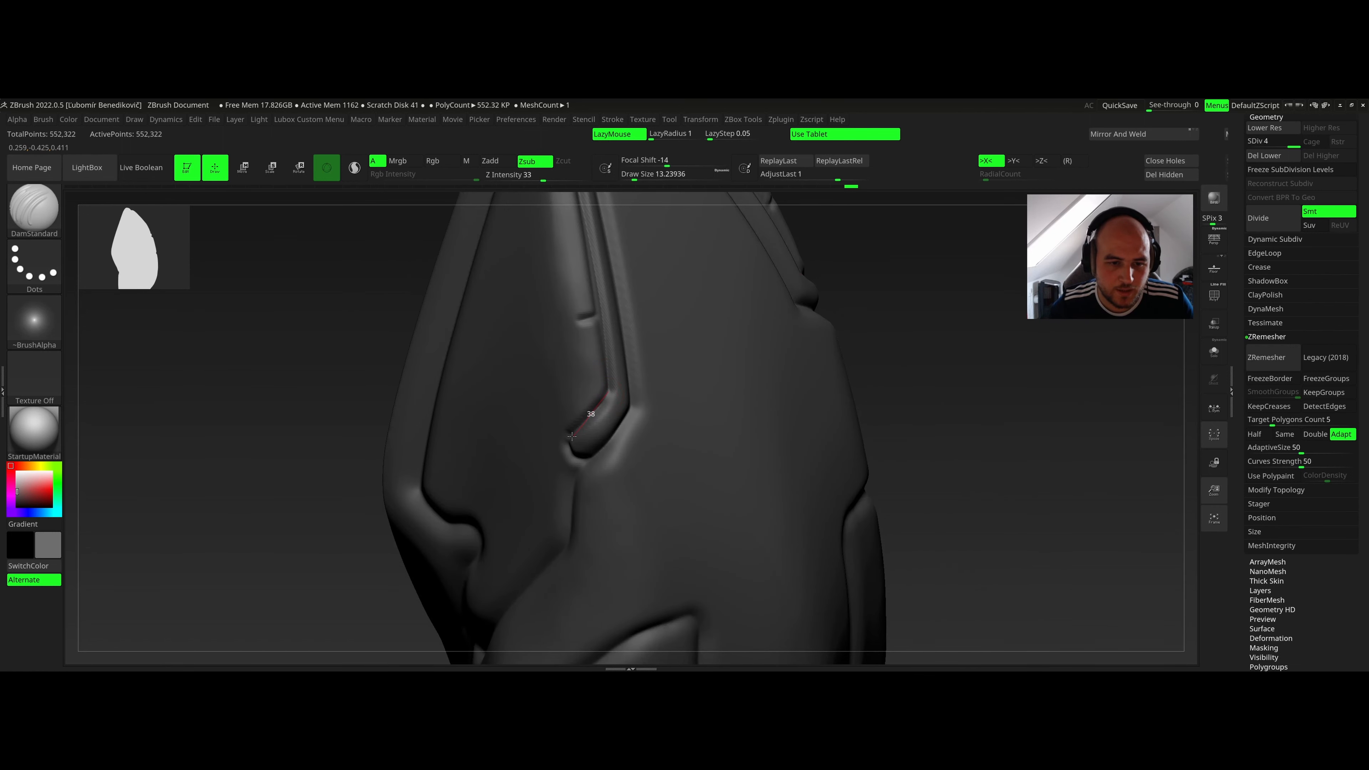
shift+drag(572, 436, 571, 436)
Sharpen the groove along the panel's lower edge from the rim's hooked end, around the corner and up its short end edge.
mouse_move(572, 436)
right_down()
mouse_move(585, 410)
mouse_move(569, 447)
mouse_move(566, 400)
mouse_move(535, 413)
mouse_move(565, 386)
mouse_move(566, 329)
mouse_move(531, 364)
mouse_move(626, 343)
mouse_move(604, 372)
mouse_move(612, 329)
mouse_move(634, 399)
mouse_move(554, 420)
right_up()
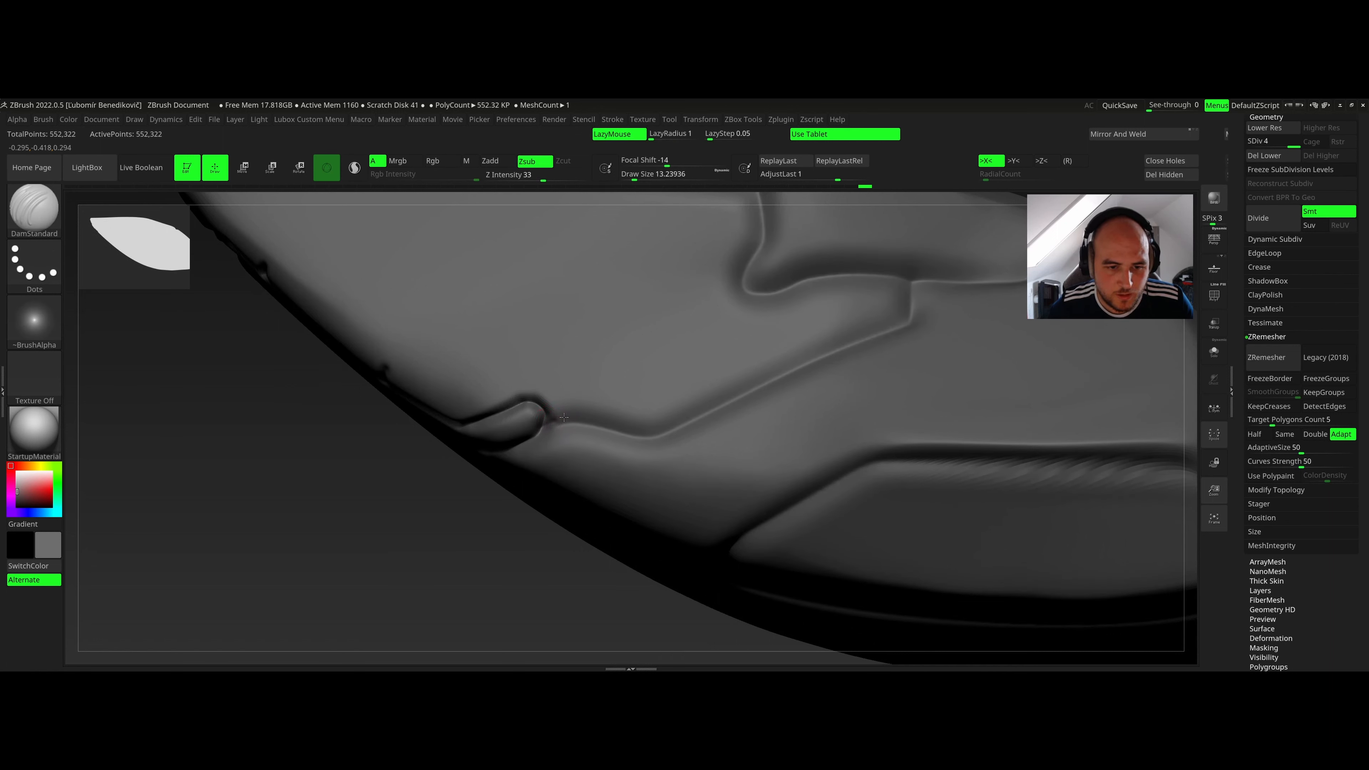
drag(653, 433, 780, 377)
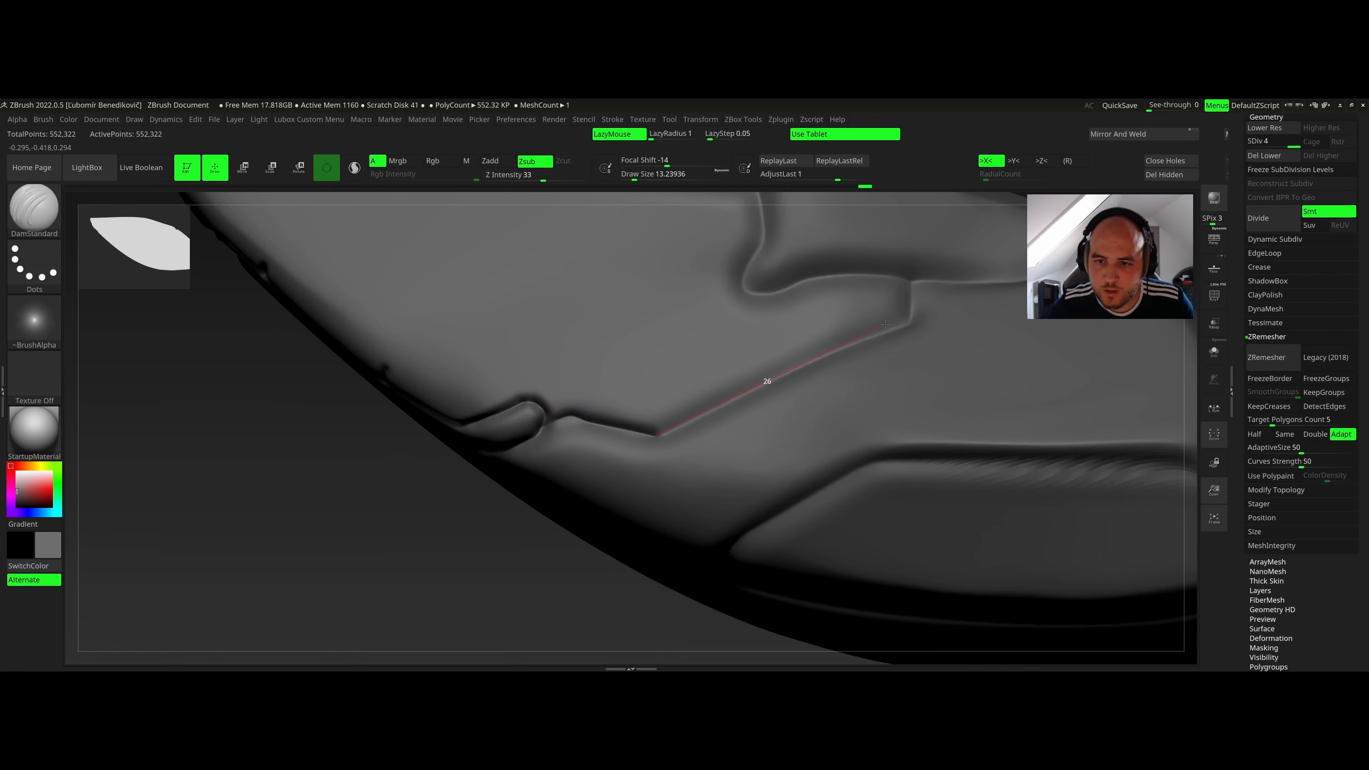
mouse_move(886, 325)
mouse_down()
mouse_move(853, 340)
mouse_move(892, 326)
mouse_up()
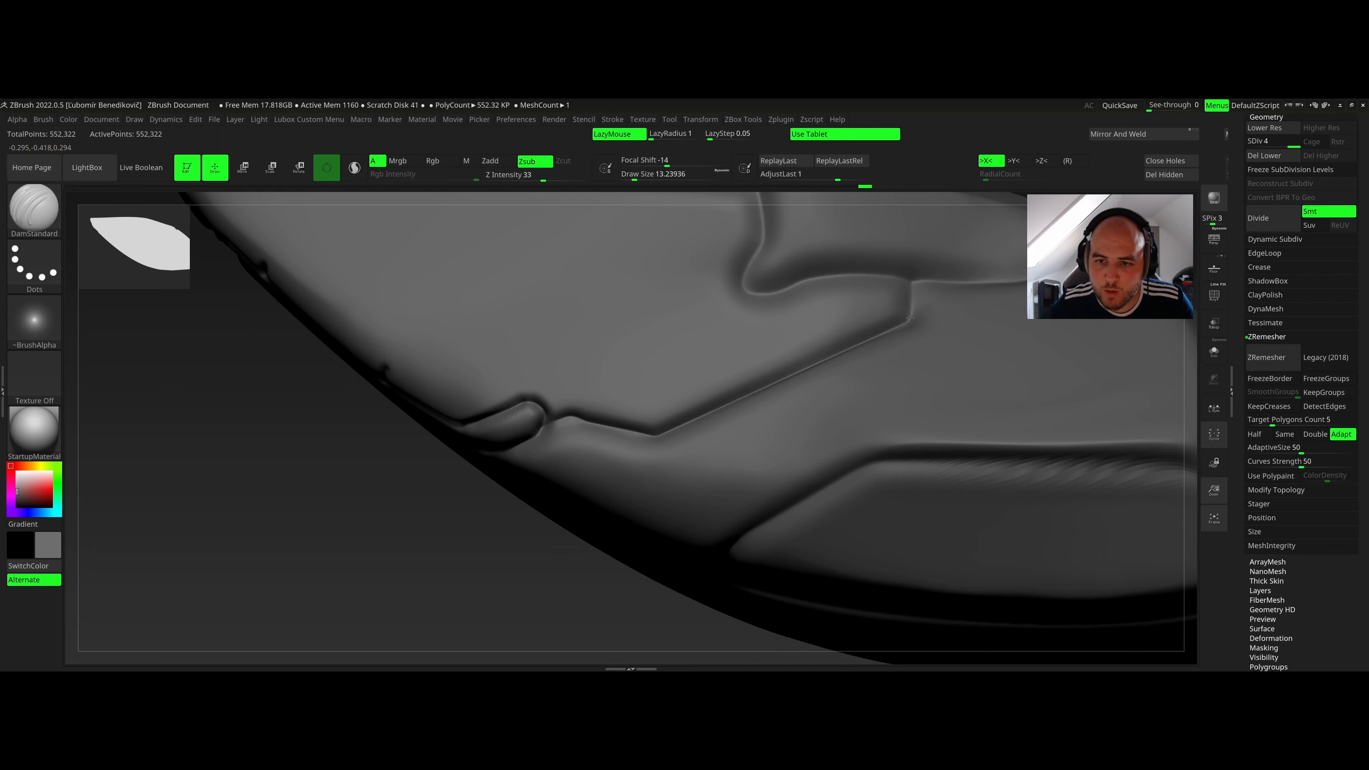
right_drag(892, 326, 855, 344)
drag(862, 359, 867, 311)
shift+right_drag(863, 306, 724, 348)
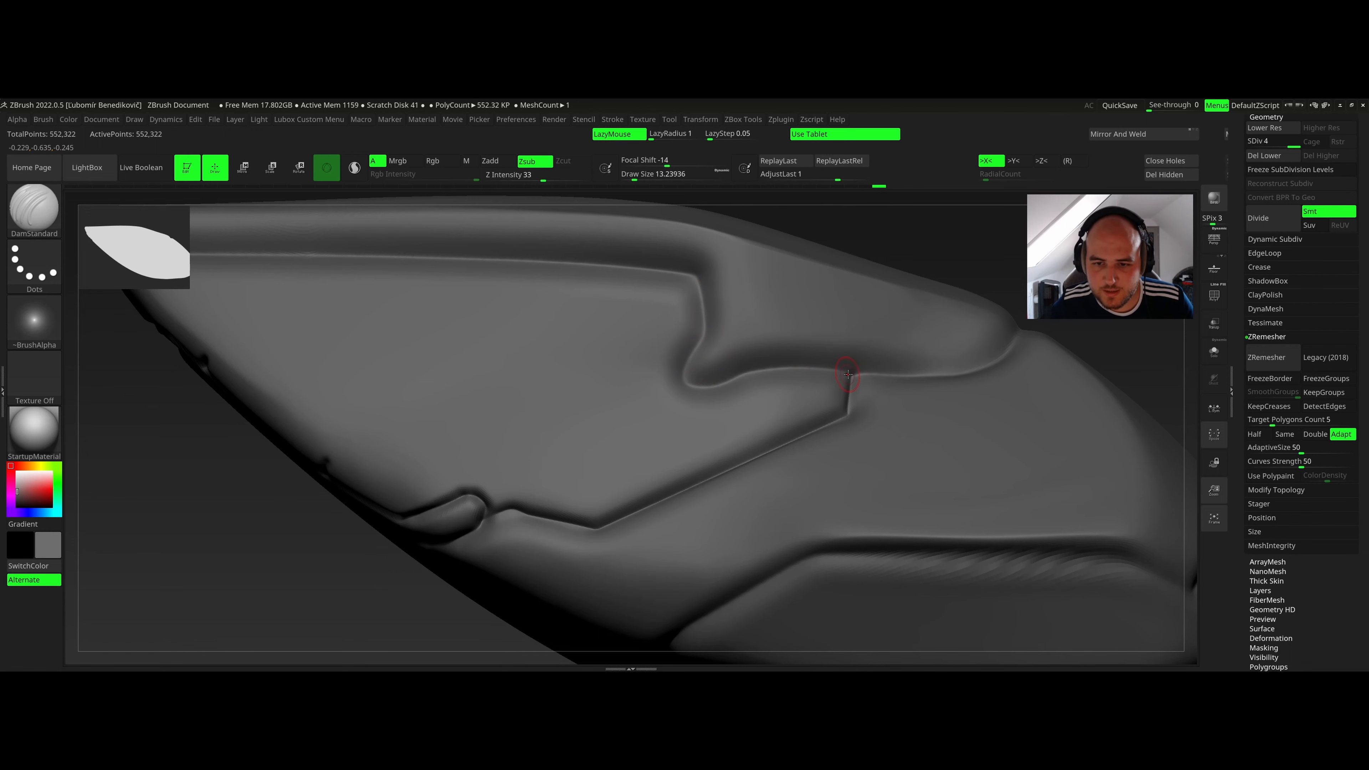
Switch to the Slash3 brush at draw size about 18.8 and cut a crease along the panel's short top edge beside the notch.
key(b)
key(s)
key(3)
key(space)
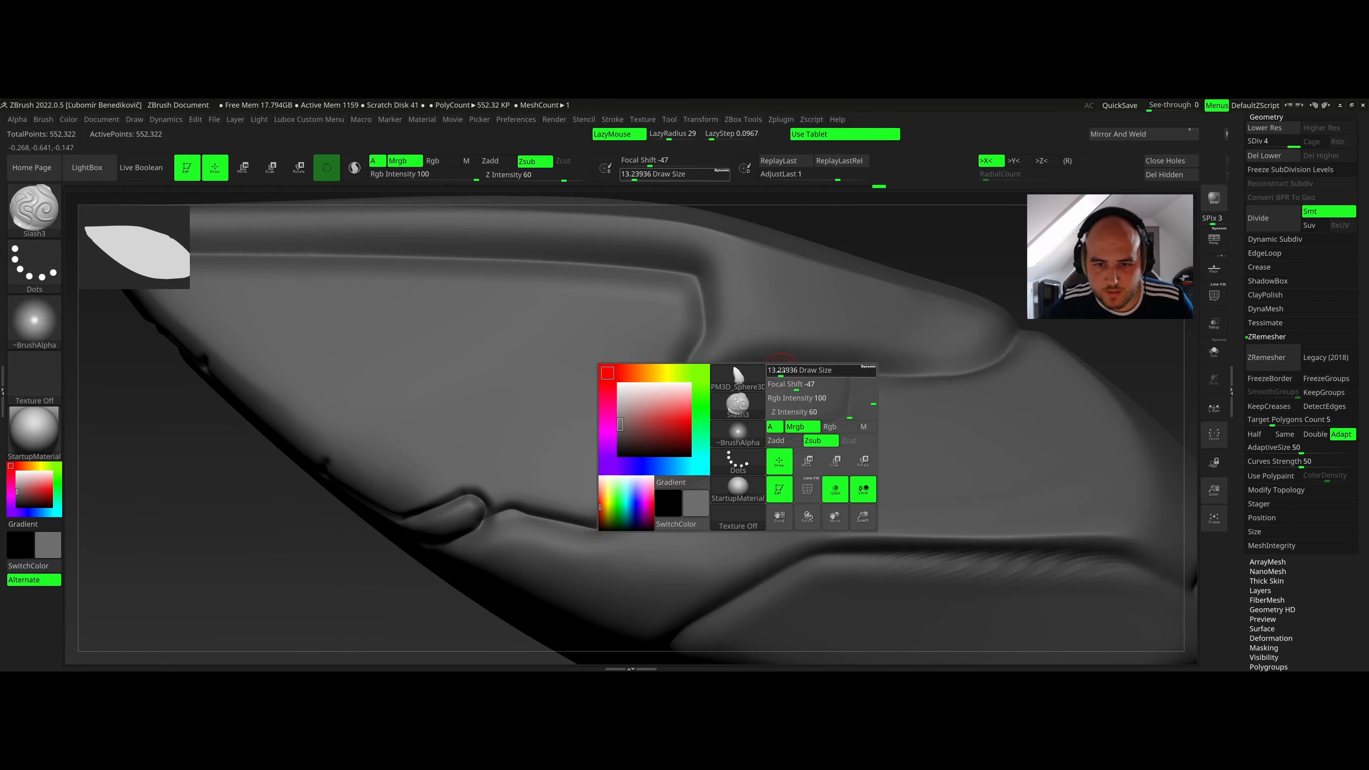
drag(777, 369, 777, 369)
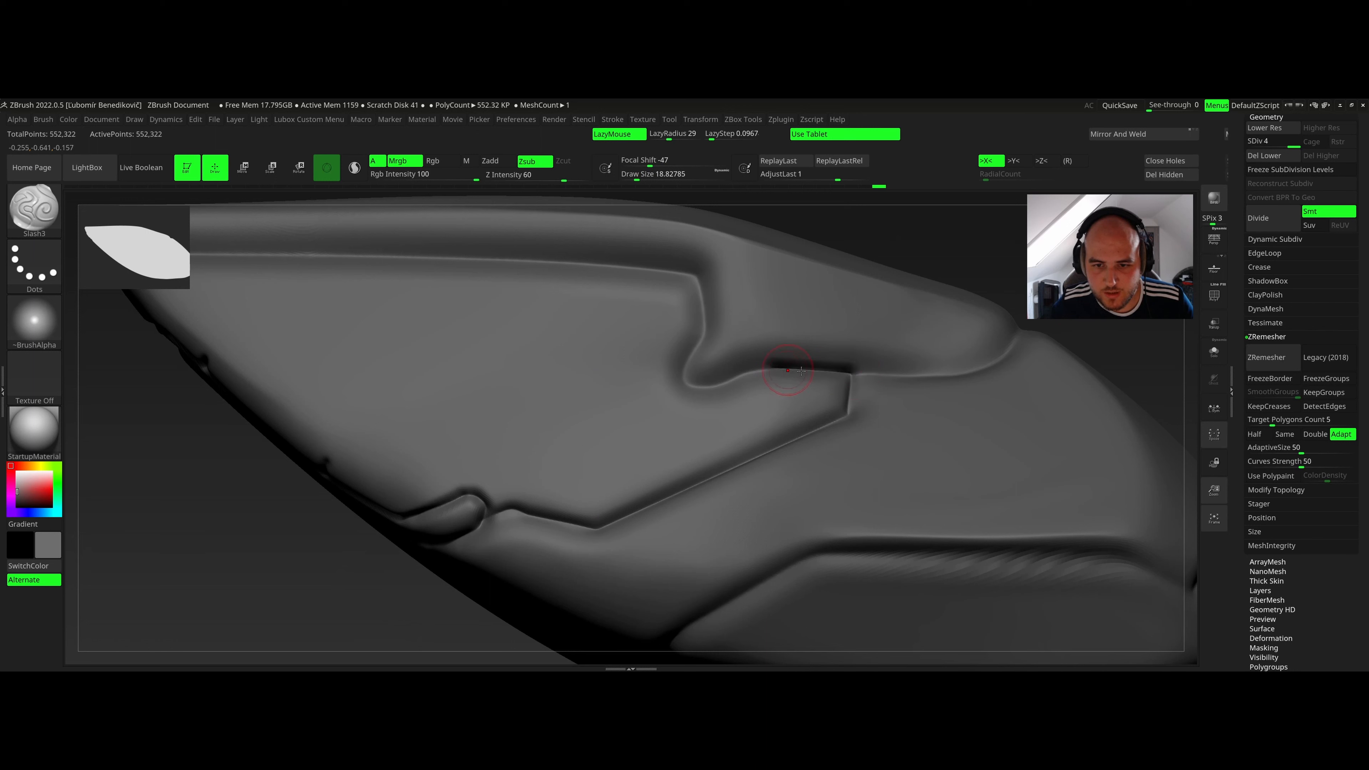
key(ctrl+z)
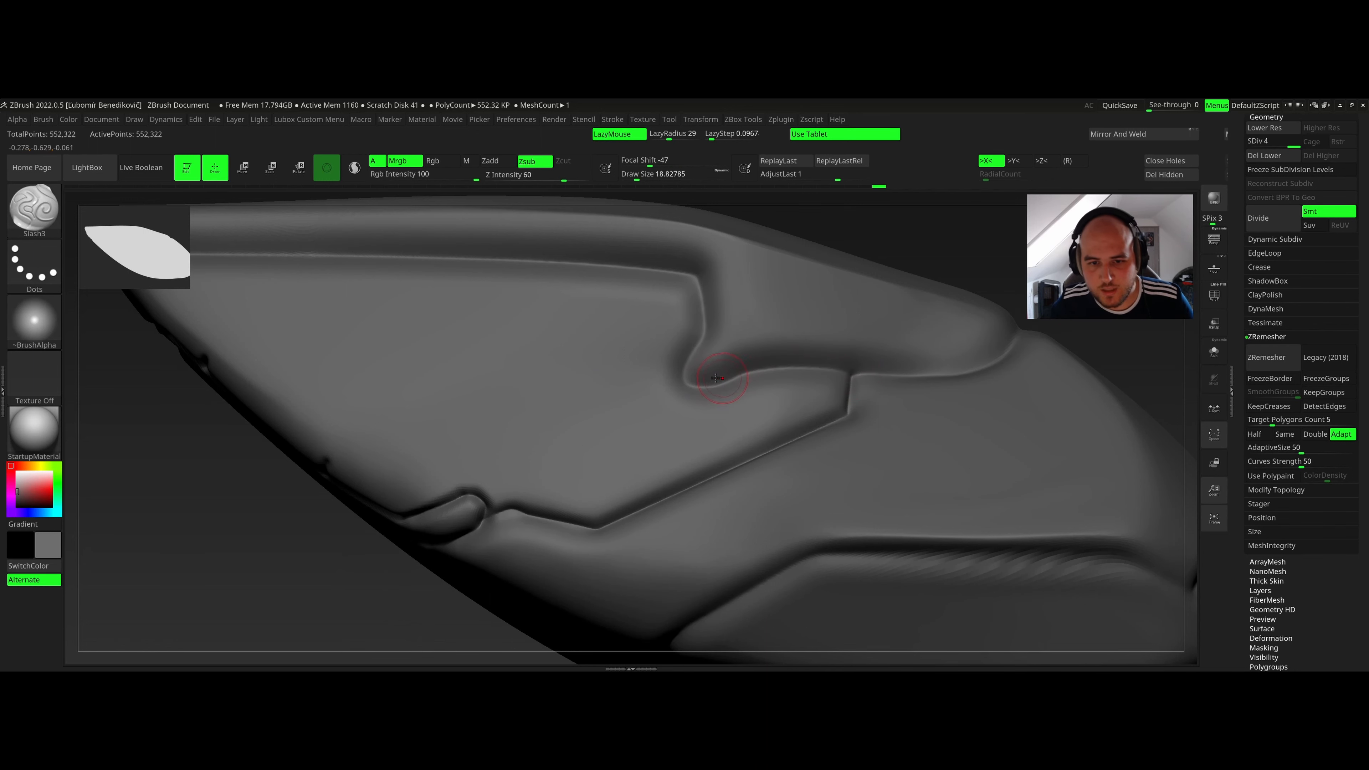
drag(689, 381, 852, 371)
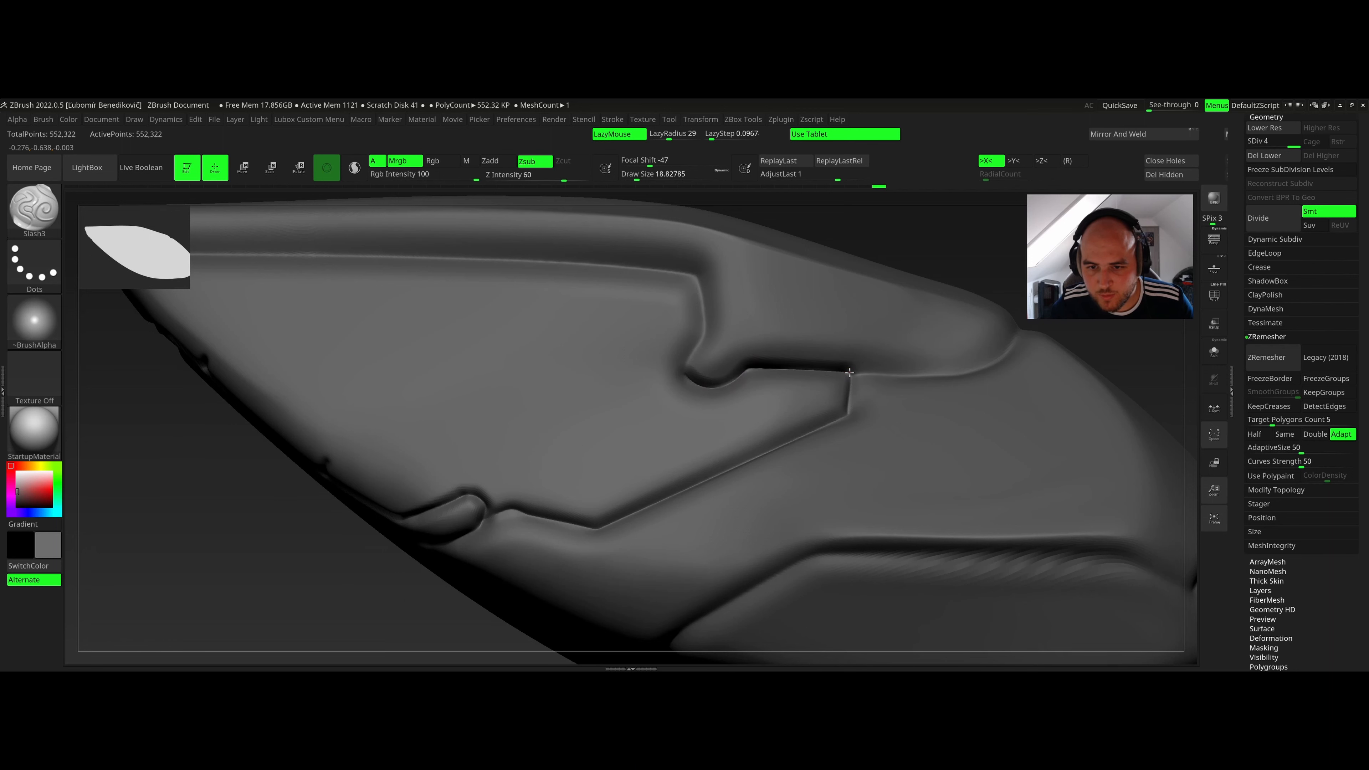
Continue the Slash3 crease from the notch to the panel's inner corner and along its long upper edge to the tip.
right_drag(681, 354, 692, 381)
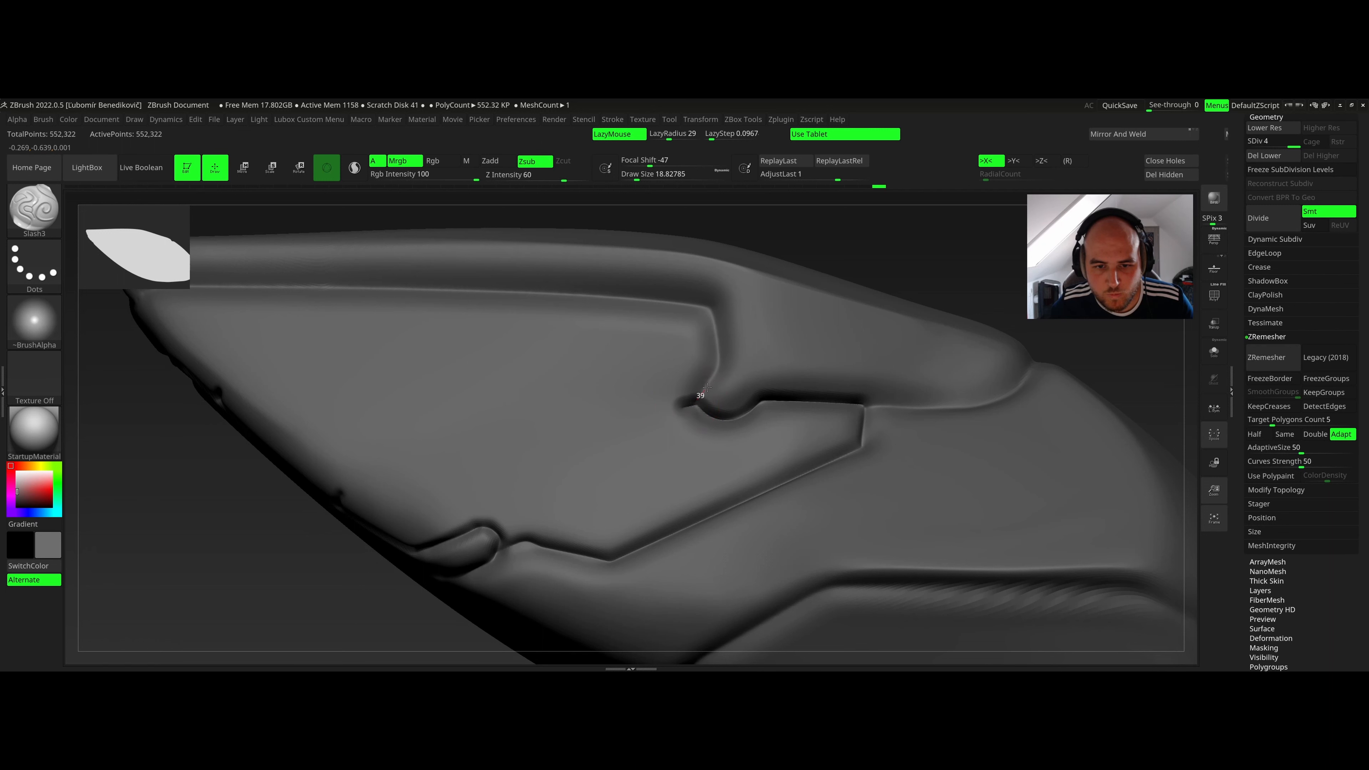
drag(707, 387, 715, 306)
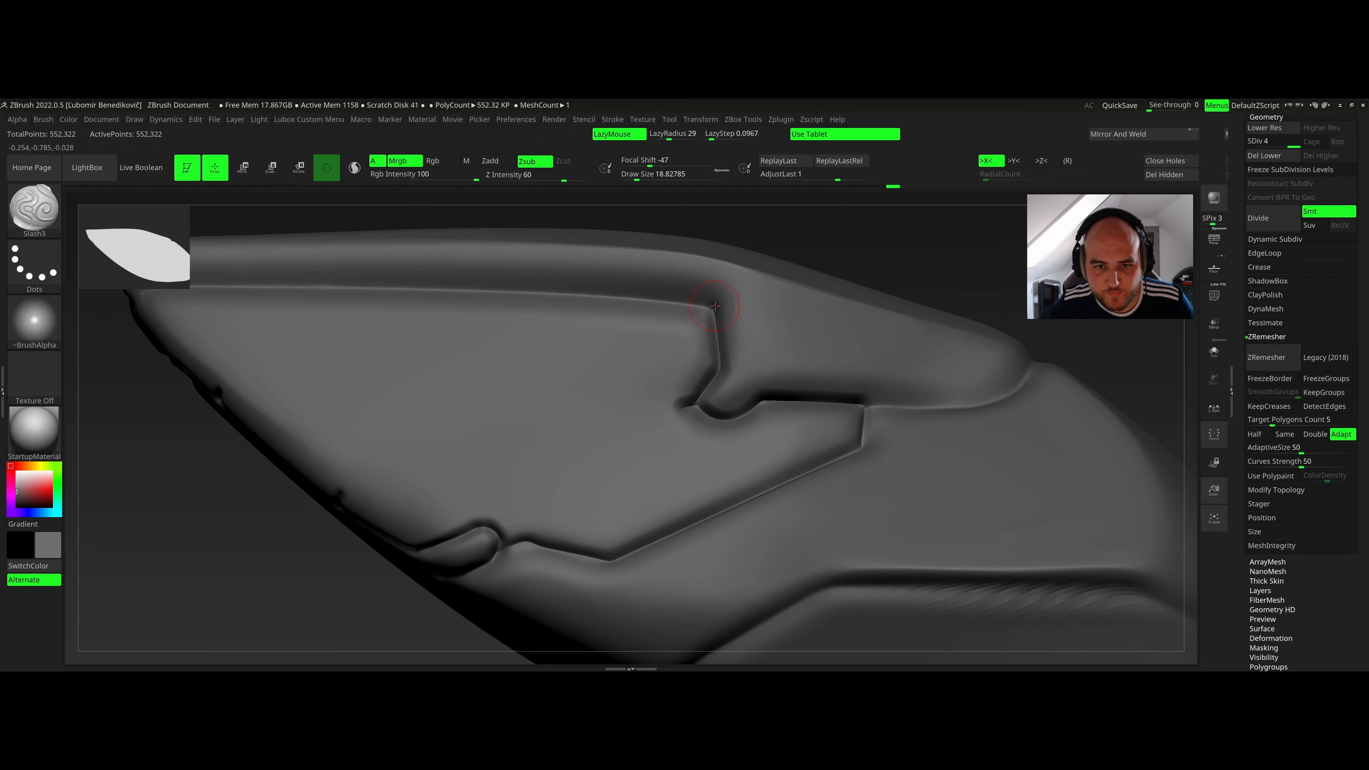
mouse_move(715, 306)
right_down()
mouse_move(630, 293)
mouse_move(765, 336)
right_up()
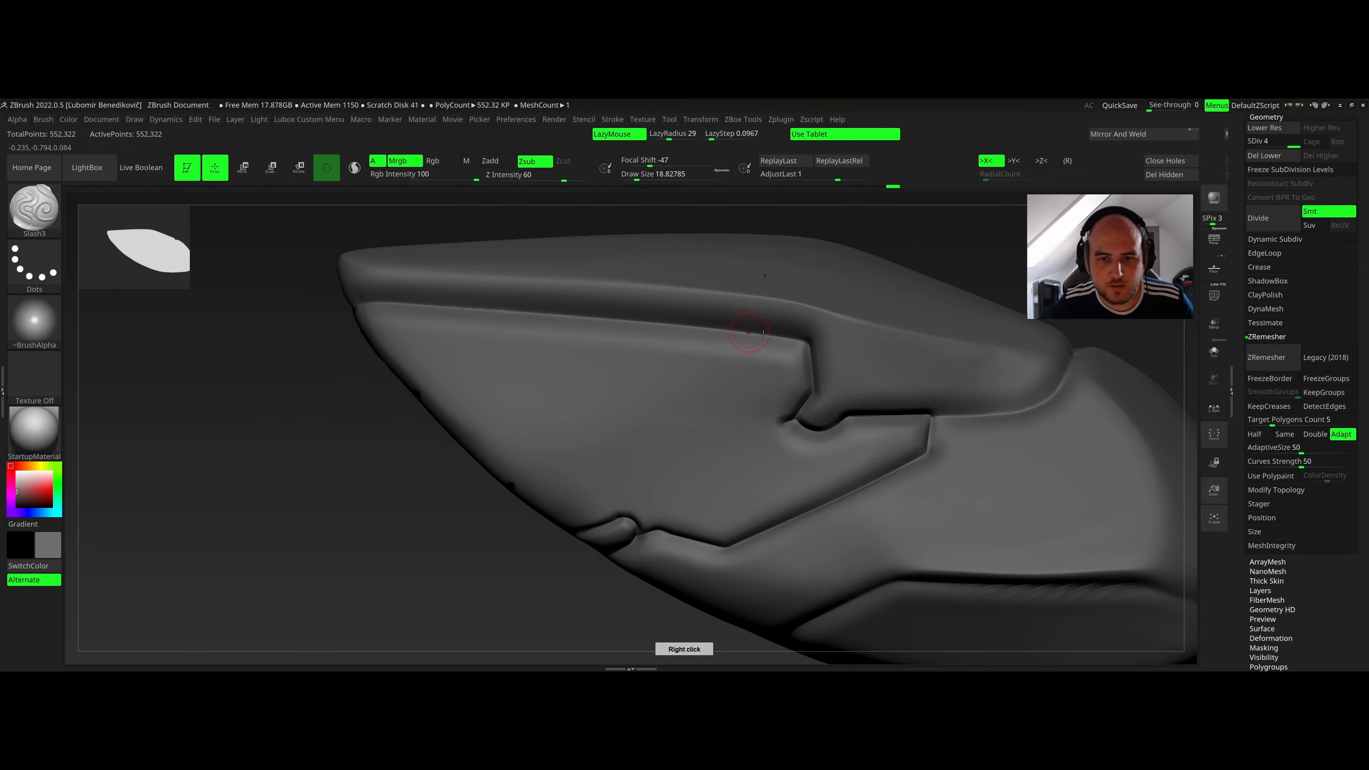
drag(805, 342, 519, 298)
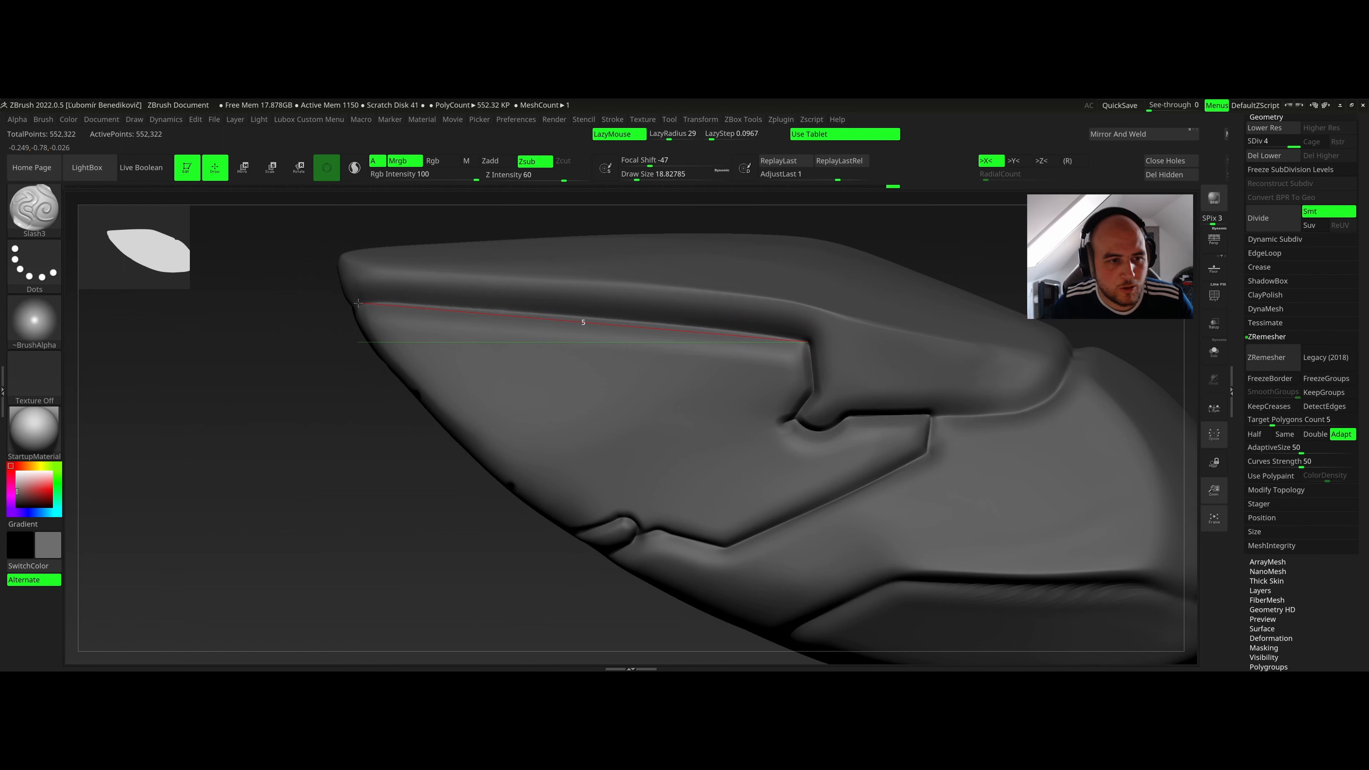
drag(358, 303, 360, 303)
right_drag(360, 303, 482, 305)
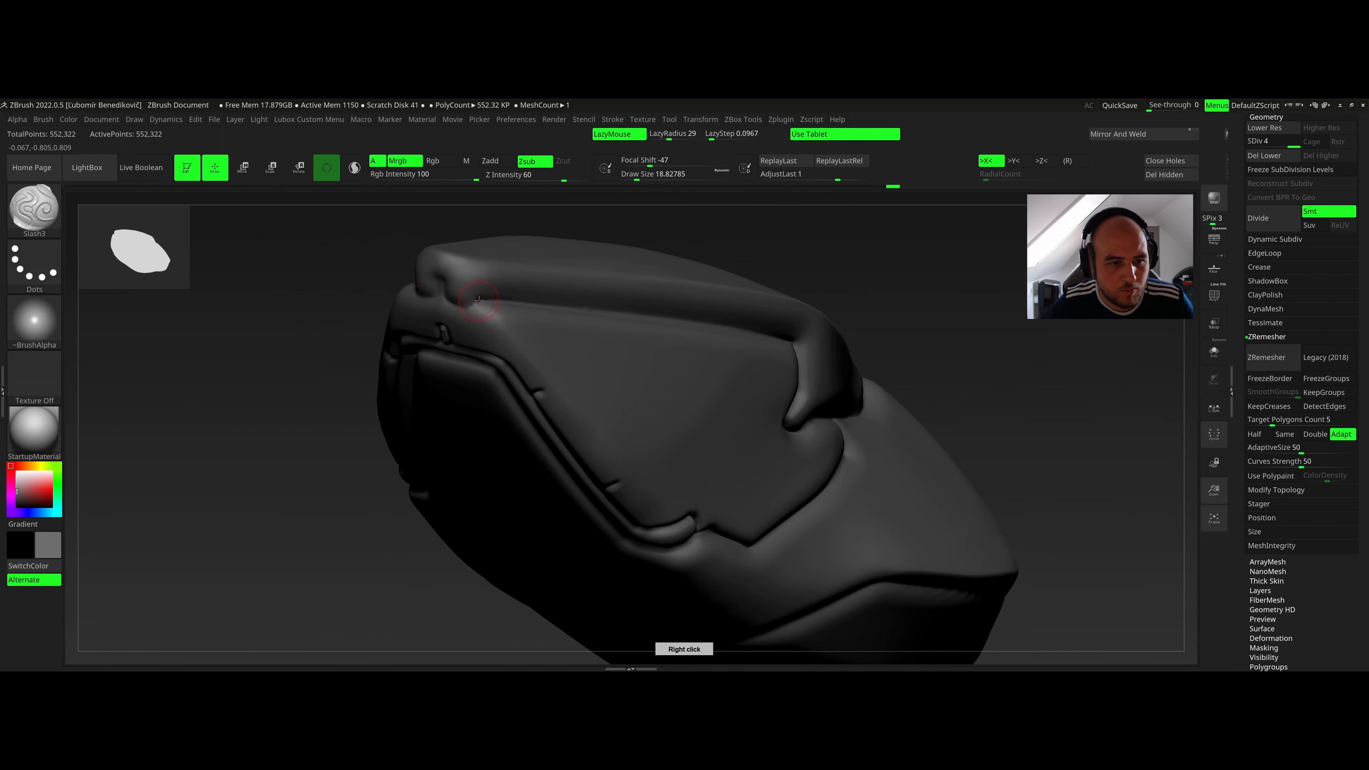
drag(478, 302, 427, 298)
right_drag(488, 304, 637, 303)
drag(484, 298, 923, 337)
Reduce the draw size to about 6.25 and cut a thin inner groove past the notch and along the long upper edge.
mouse_move(922, 337)
right_down()
mouse_move(715, 296)
mouse_move(651, 306)
mouse_move(558, 287)
mouse_move(611, 306)
mouse_move(621, 350)
mouse_move(598, 337)
mouse_move(764, 360)
right_up()
right_click(599, 337)
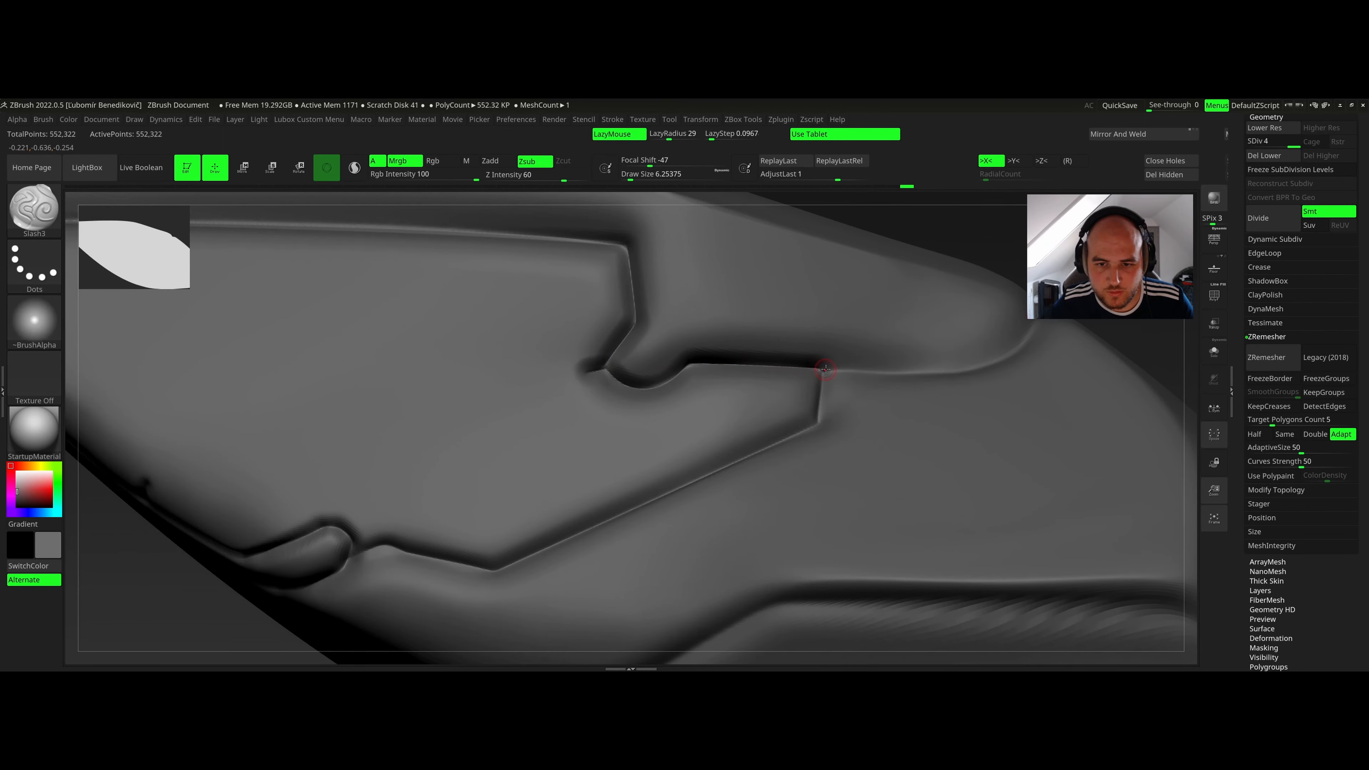
mouse_move(814, 353)
shift+mouse_down()
mouse_move(684, 353)
mouse_move(629, 379)
mouse_move(613, 356)
mouse_move(648, 322)
shift+mouse_up()
right_drag(648, 322, 659, 342)
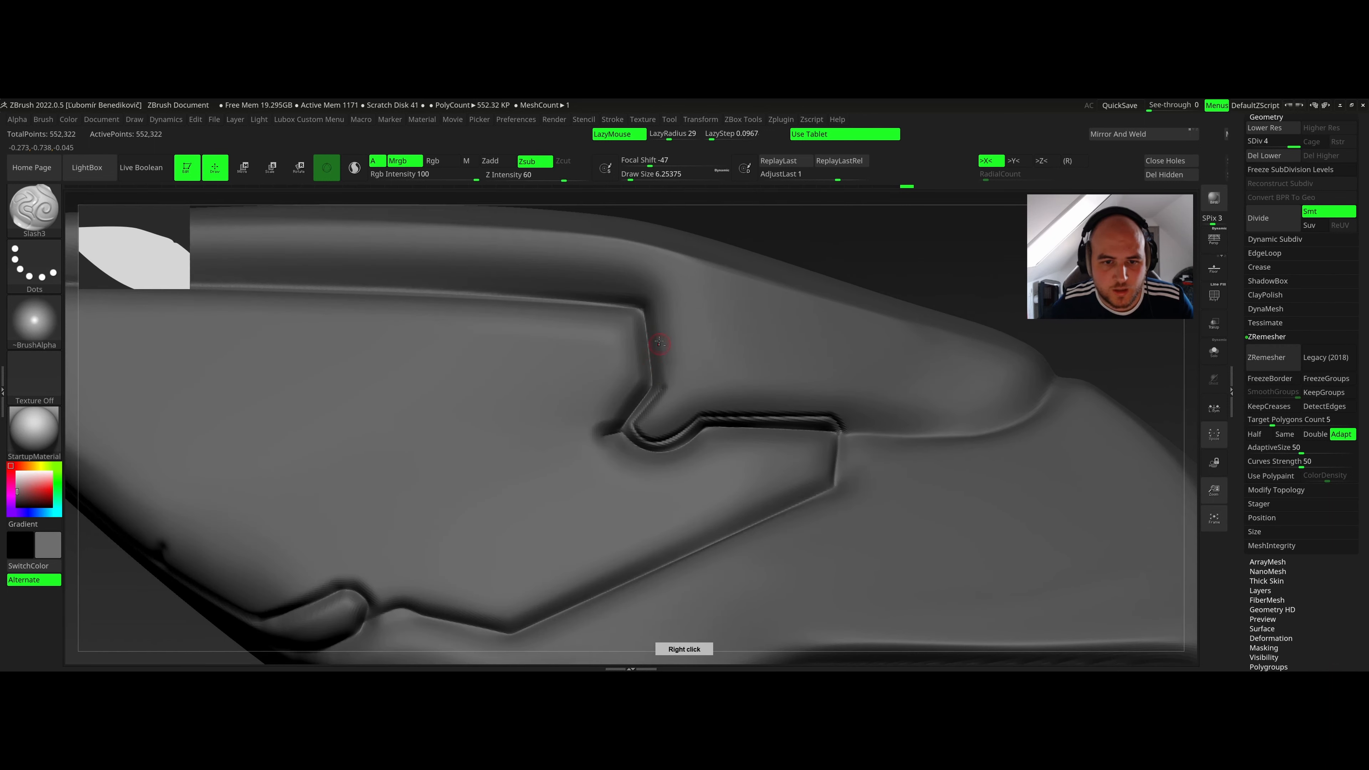
shift+drag(667, 383, 655, 290)
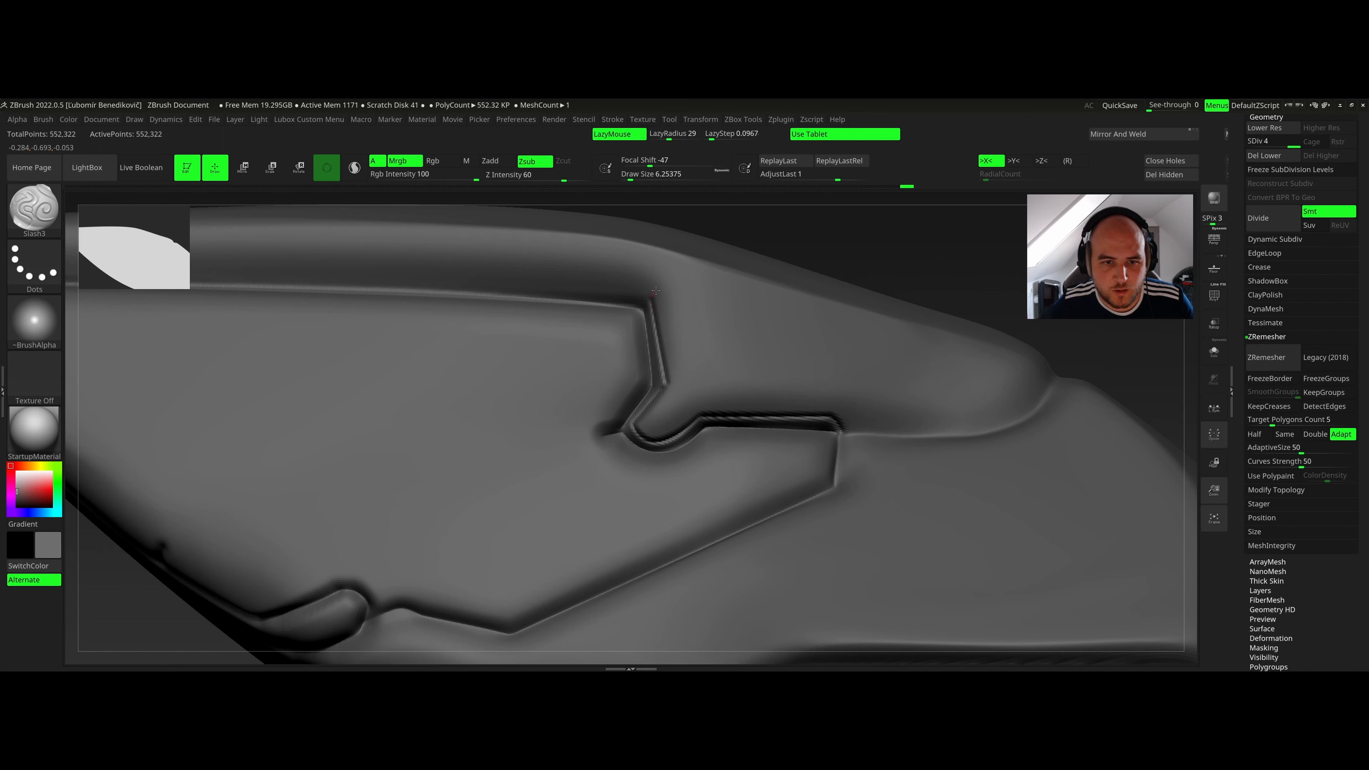
mouse_move(661, 285)
right_down()
mouse_move(550, 275)
mouse_move(667, 275)
mouse_move(725, 300)
right_up()
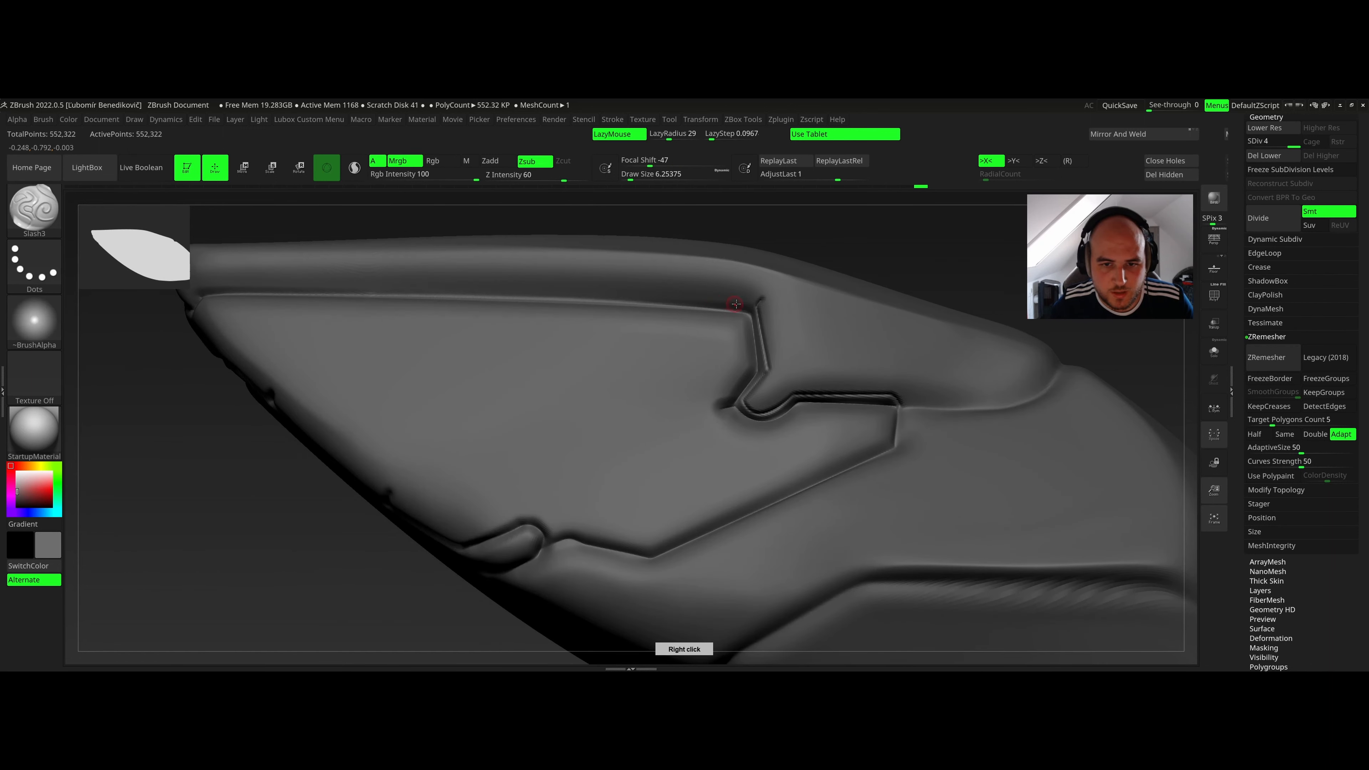
shift+drag(758, 306, 291, 281)
shift+drag(206, 285, 203, 285)
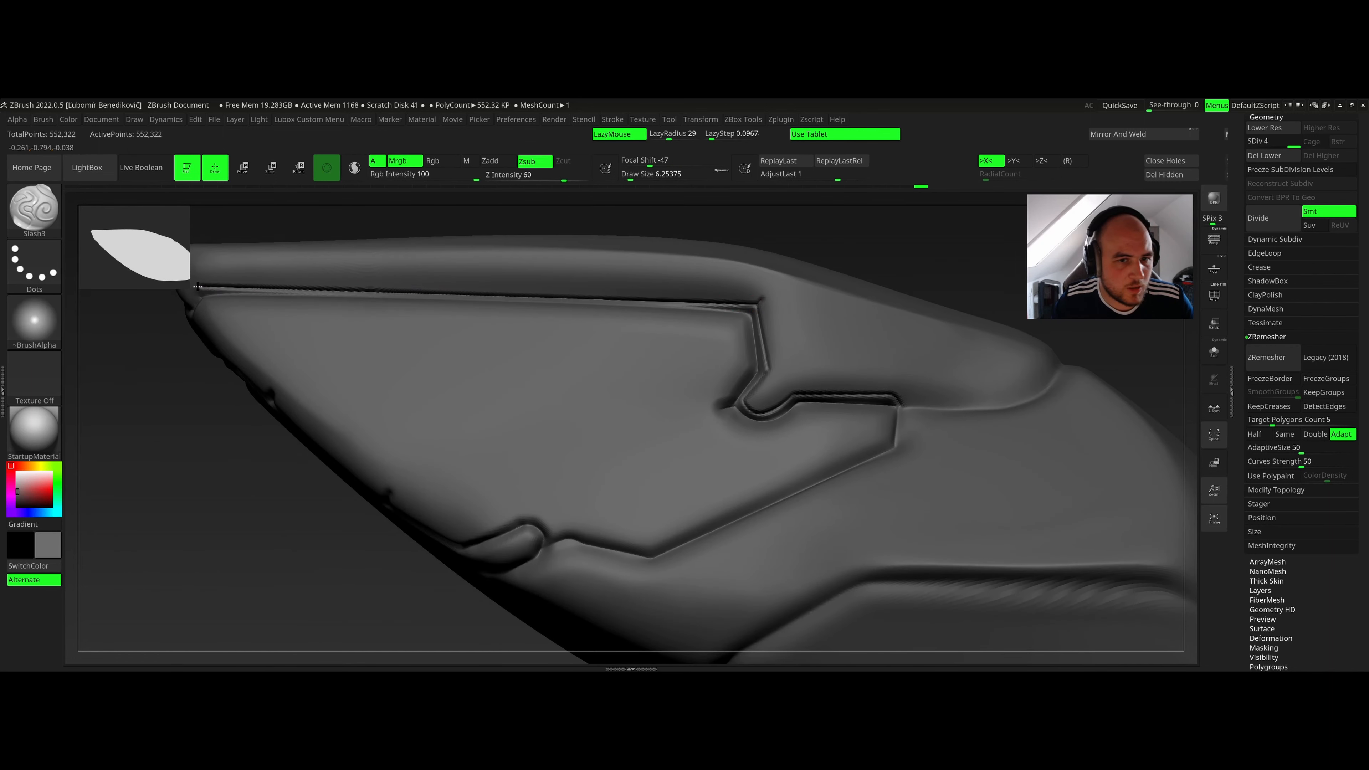
Extend the thin groove around the end of the long upper edge at the head's tip.
mouse_move(259, 286)
right_down()
mouse_move(496, 274)
mouse_move(547, 294)
right_up()
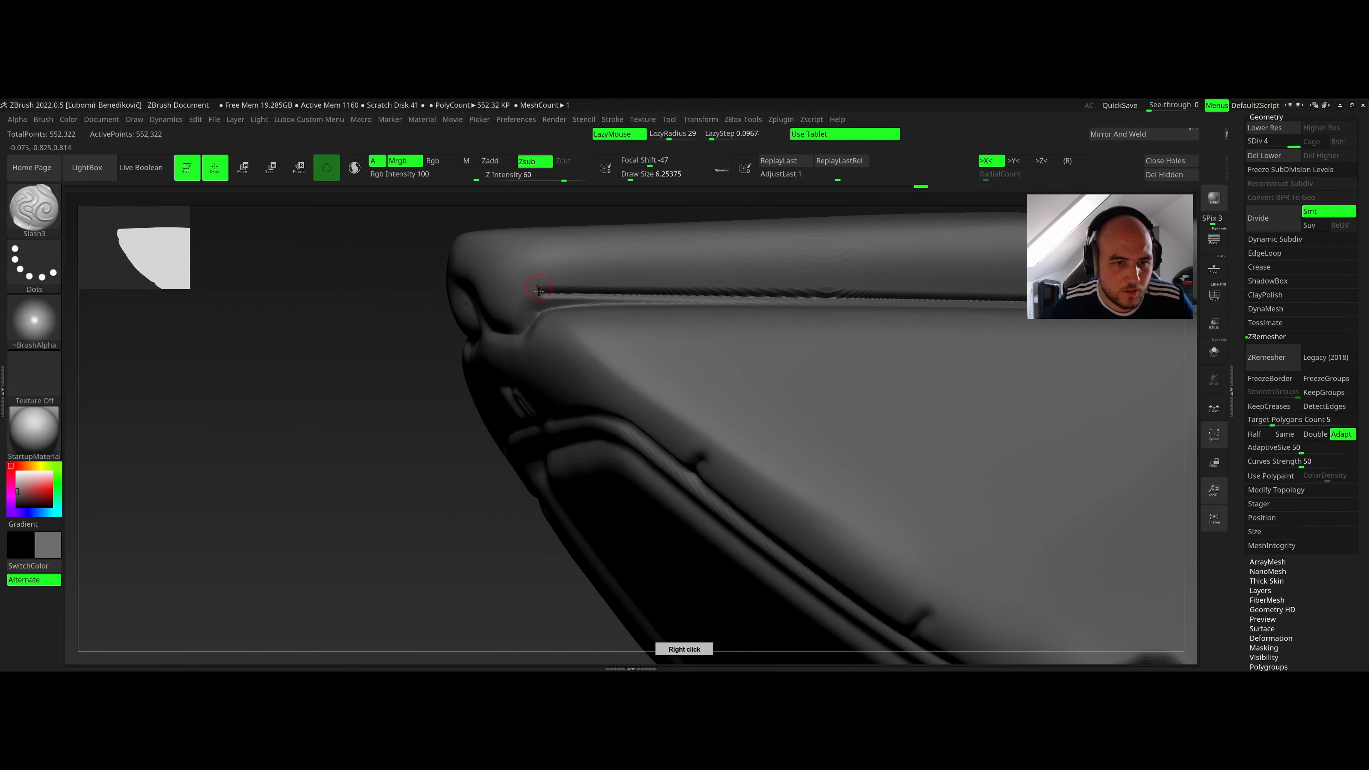
drag(545, 292, 511, 322)
right_drag(511, 322, 417, 342)
mouse_move(398, 349)
mouse_down()
mouse_move(426, 337)
mouse_move(443, 278)
mouse_move(446, 343)
mouse_move(460, 291)
mouse_up()
Outline the notch's rounded end and carry the thin groove along the panel's lower edge to the rim's hooked end.
mouse_move(460, 292)
ctrl+right_down()
mouse_move(339, 287)
mouse_move(480, 305)
mouse_move(547, 276)
mouse_move(474, 306)
mouse_move(496, 366)
mouse_move(457, 287)
ctrl+right_up()
mouse_move(494, 334)
mouse_down()
mouse_move(532, 357)
mouse_move(424, 385)
mouse_move(302, 352)
mouse_move(181, 353)
mouse_move(206, 413)
mouse_up()
mouse_move(615, 601)
mouse_down()
mouse_move(637, 626)
mouse_move(839, 603)
mouse_up()
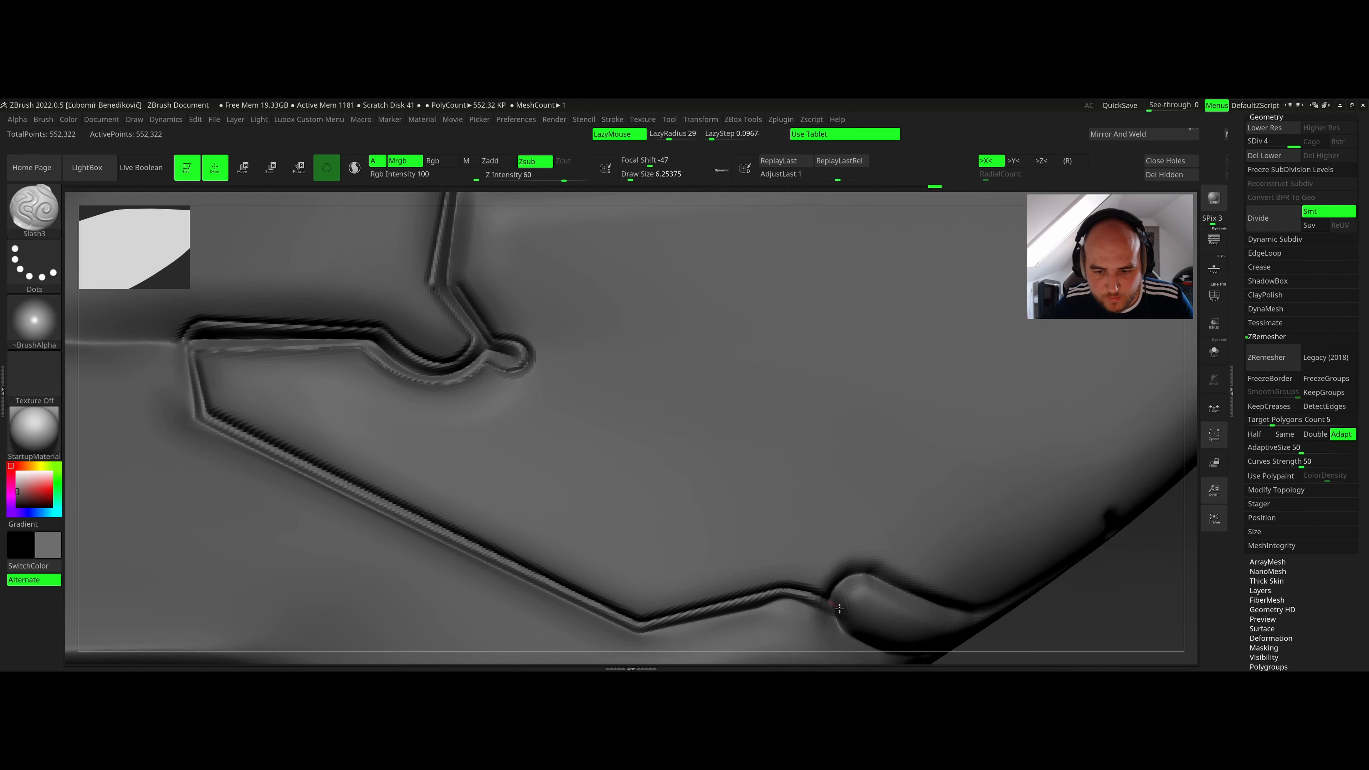
mouse_move(838, 604)
ctrl+right_down()
mouse_move(765, 410)
mouse_move(647, 393)
mouse_move(663, 378)
mouse_move(573, 370)
ctrl+right_up()
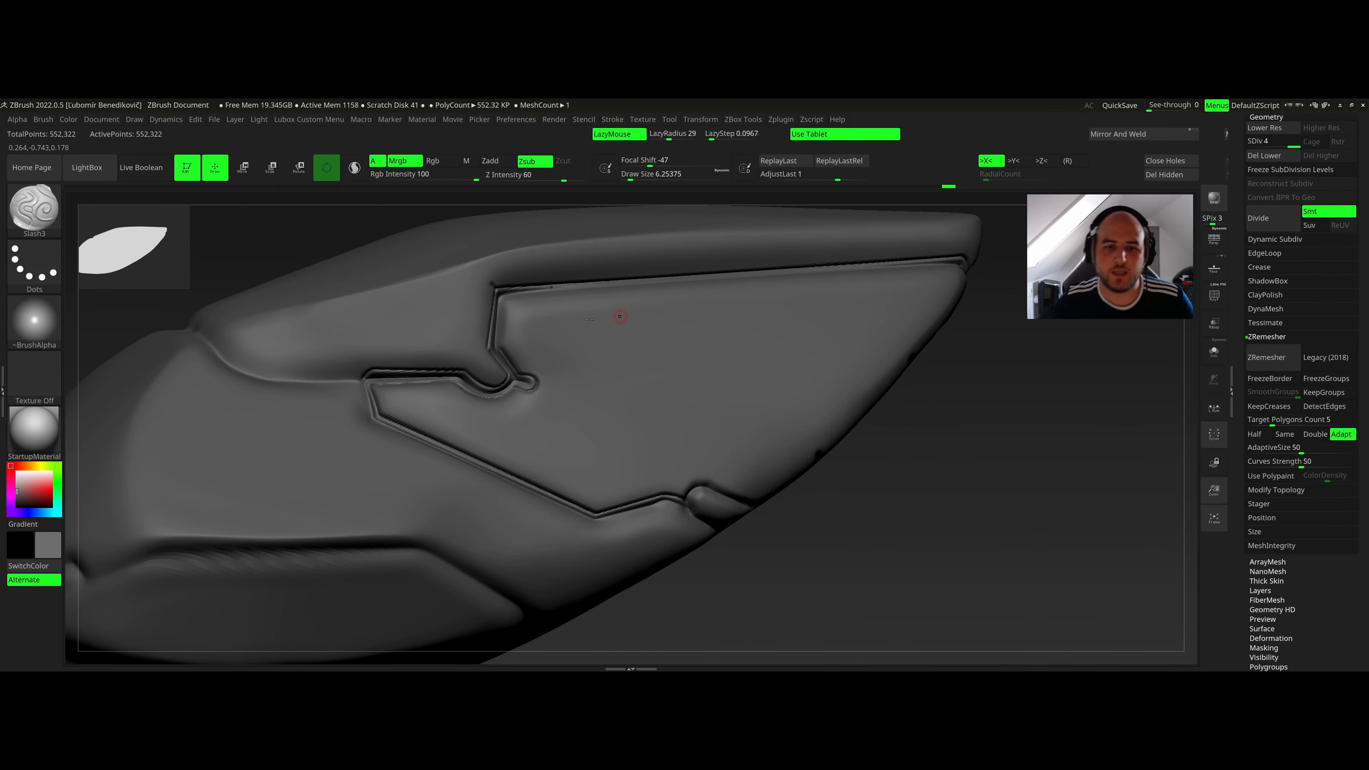
With DamStandard at draw size about 62.5 and Z intensity 22, carve a soft inset line parallel to the panel's upper edge.
key(b)
key(d)
key(s)
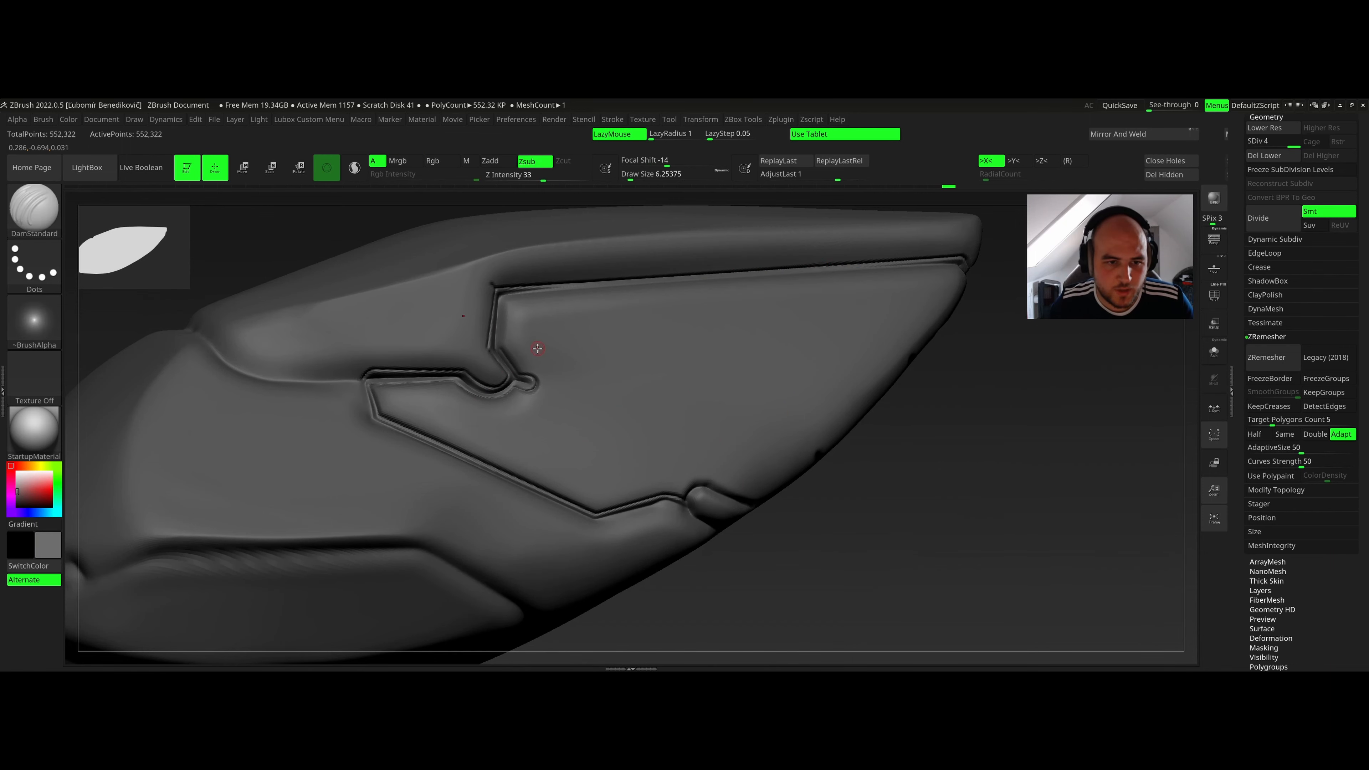
key(space)
drag(539, 346, 560, 330)
key(space)
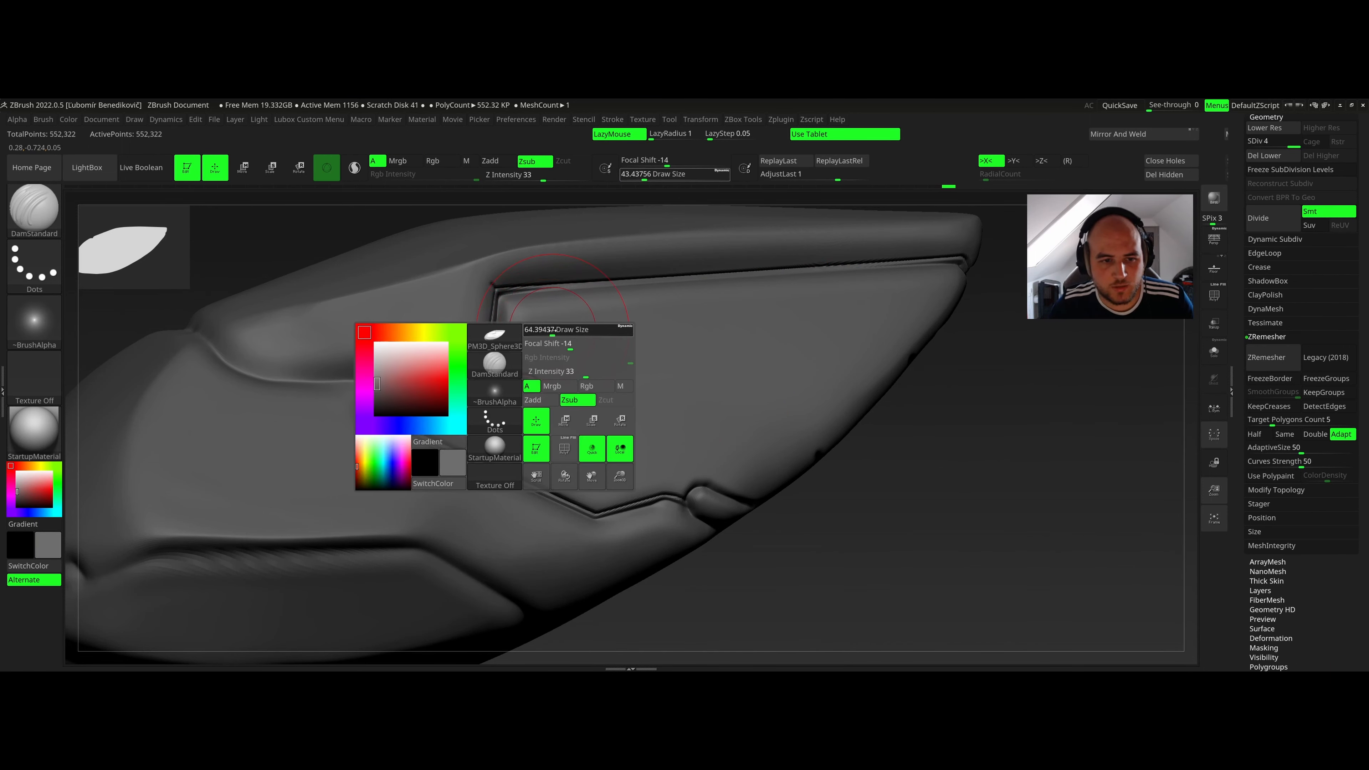
key(space)
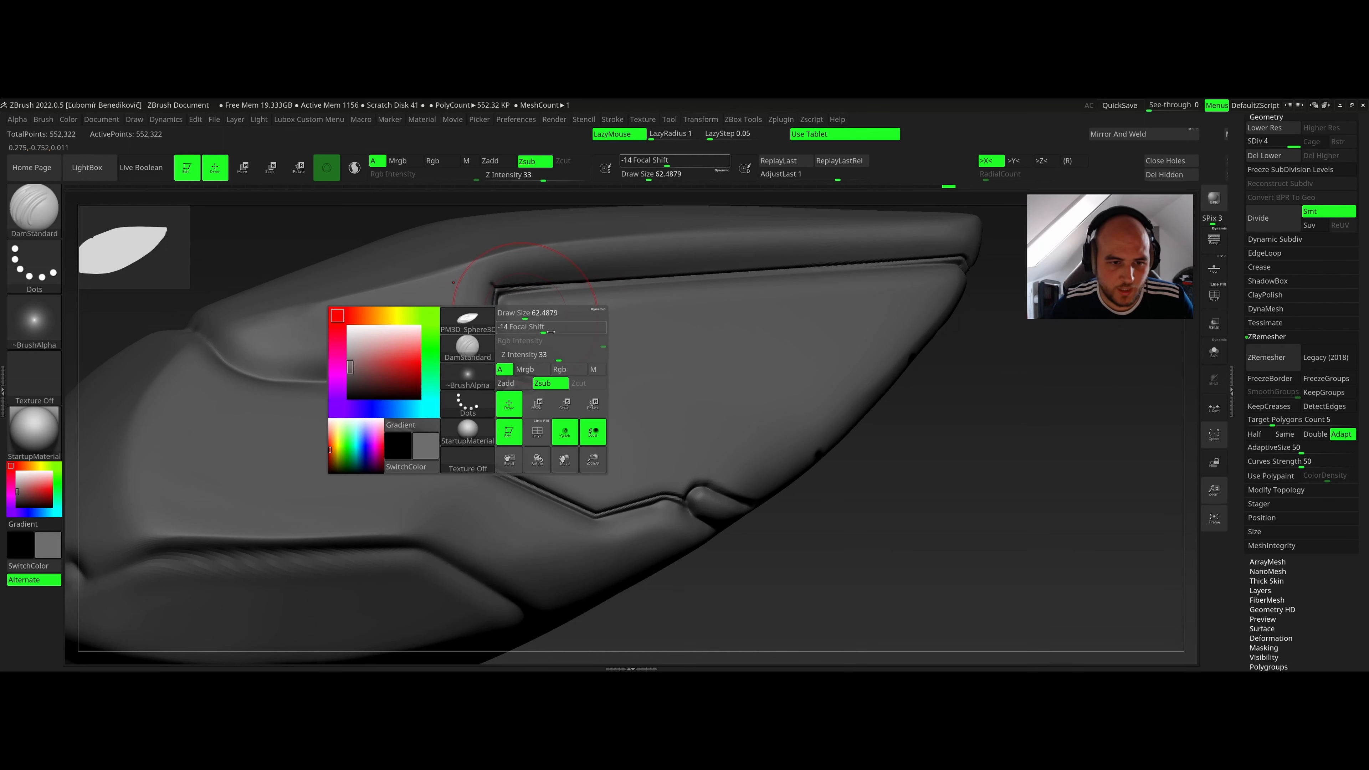
drag(557, 355, 550, 355)
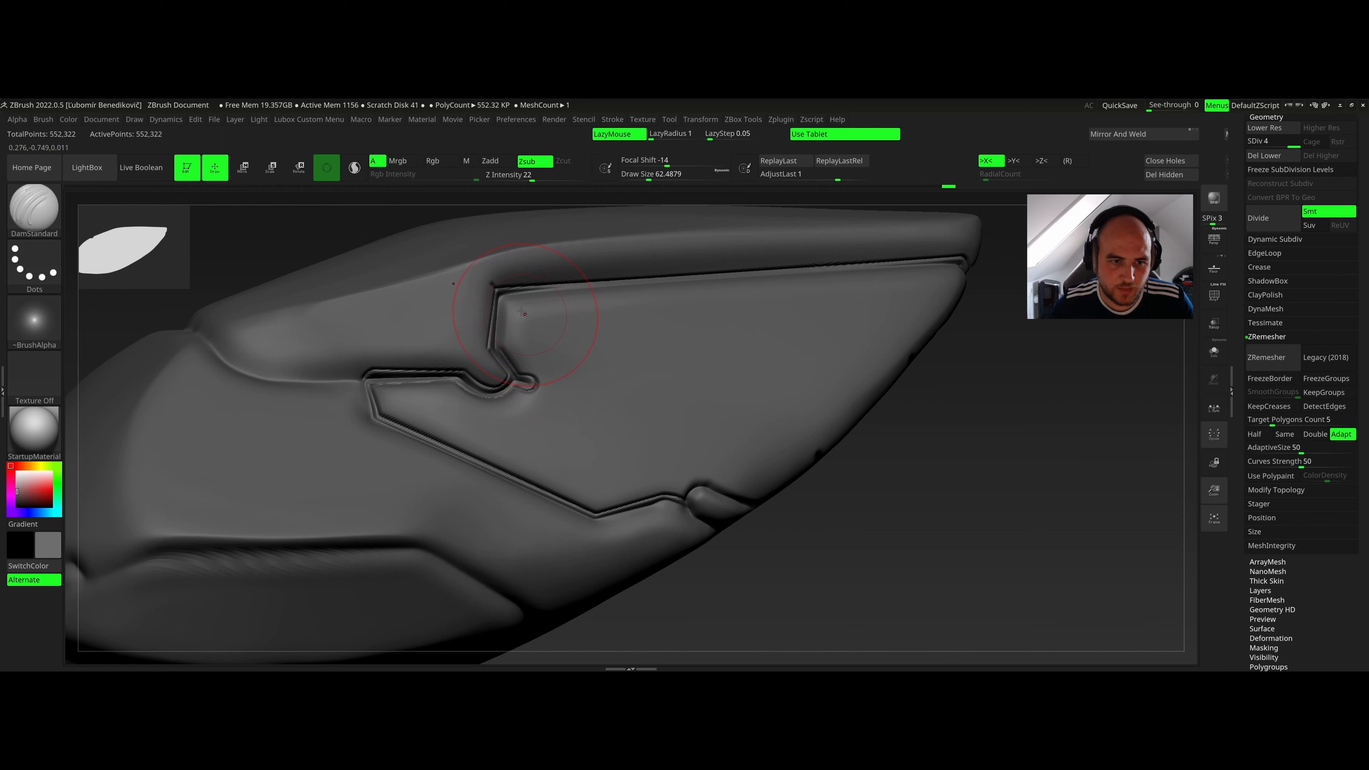
drag(515, 309, 531, 322)
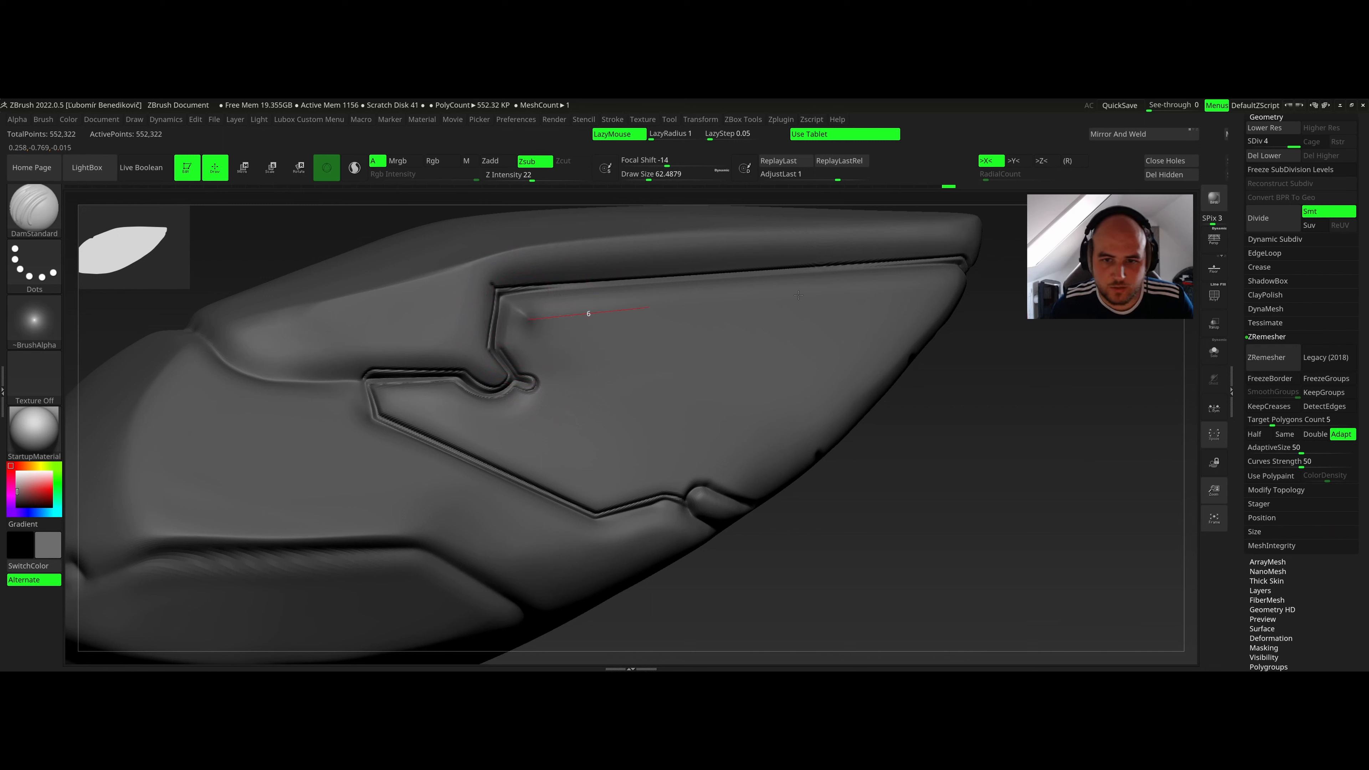
drag(941, 287, 949, 287)
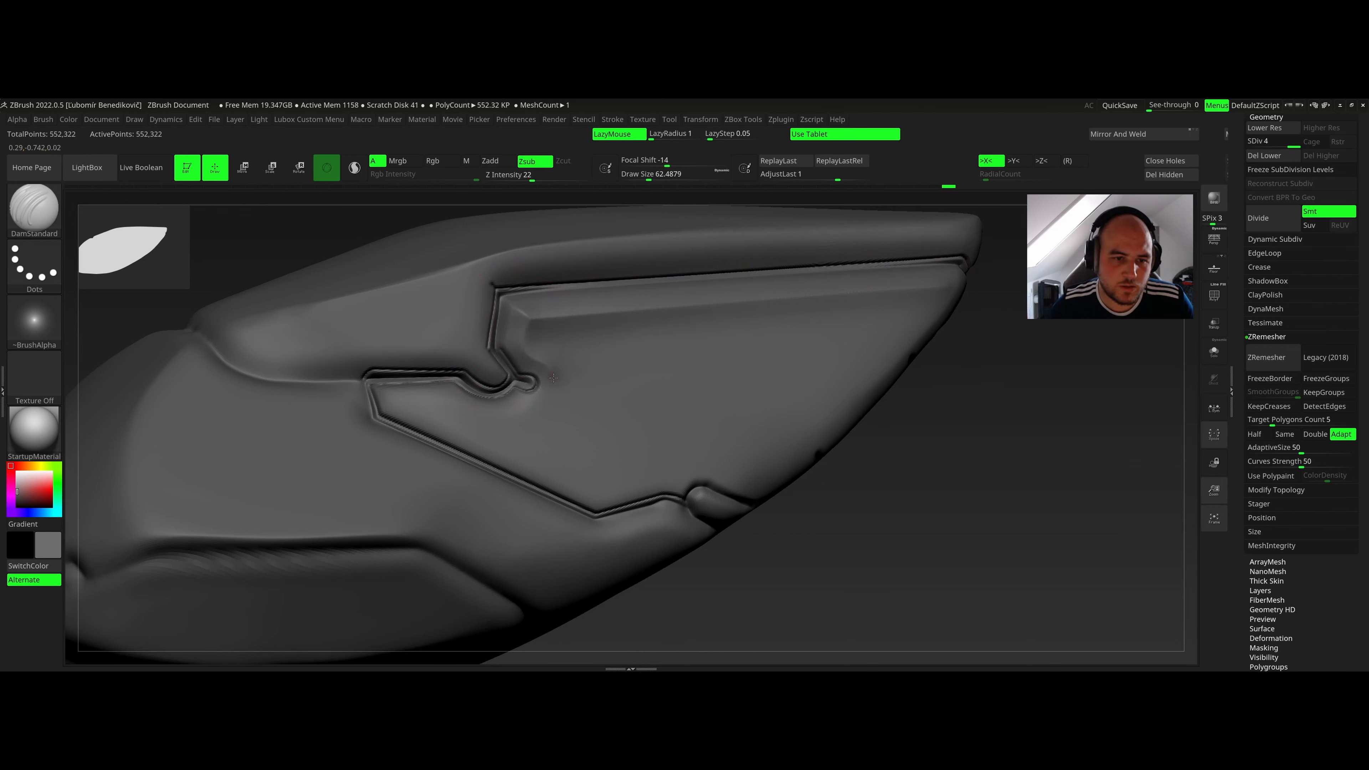
Extend the soft inset around the notch's rounded end and refine its outline with the draw size at about 25.5.
drag(554, 377, 533, 409)
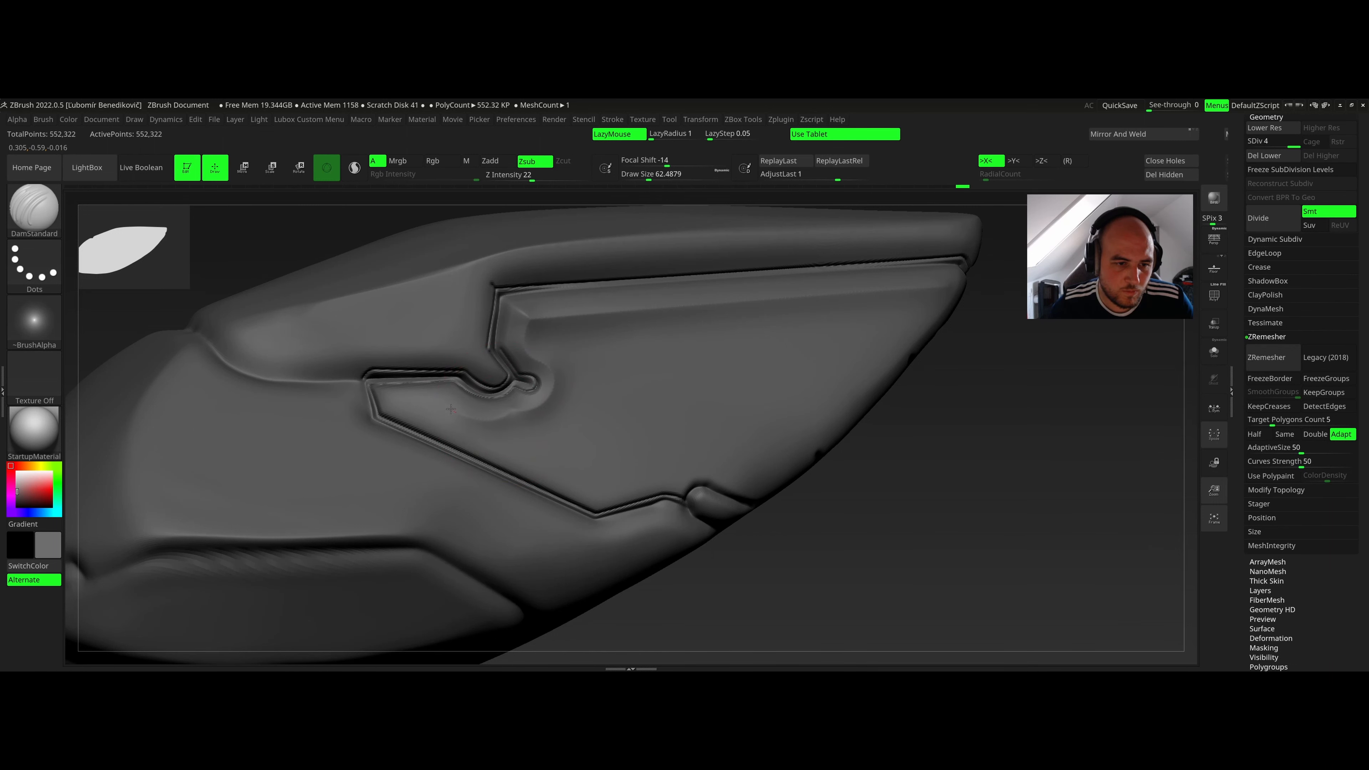
mouse_move(387, 354)
ctrl+right_down()
mouse_move(558, 308)
mouse_move(541, 330)
ctrl+right_up()
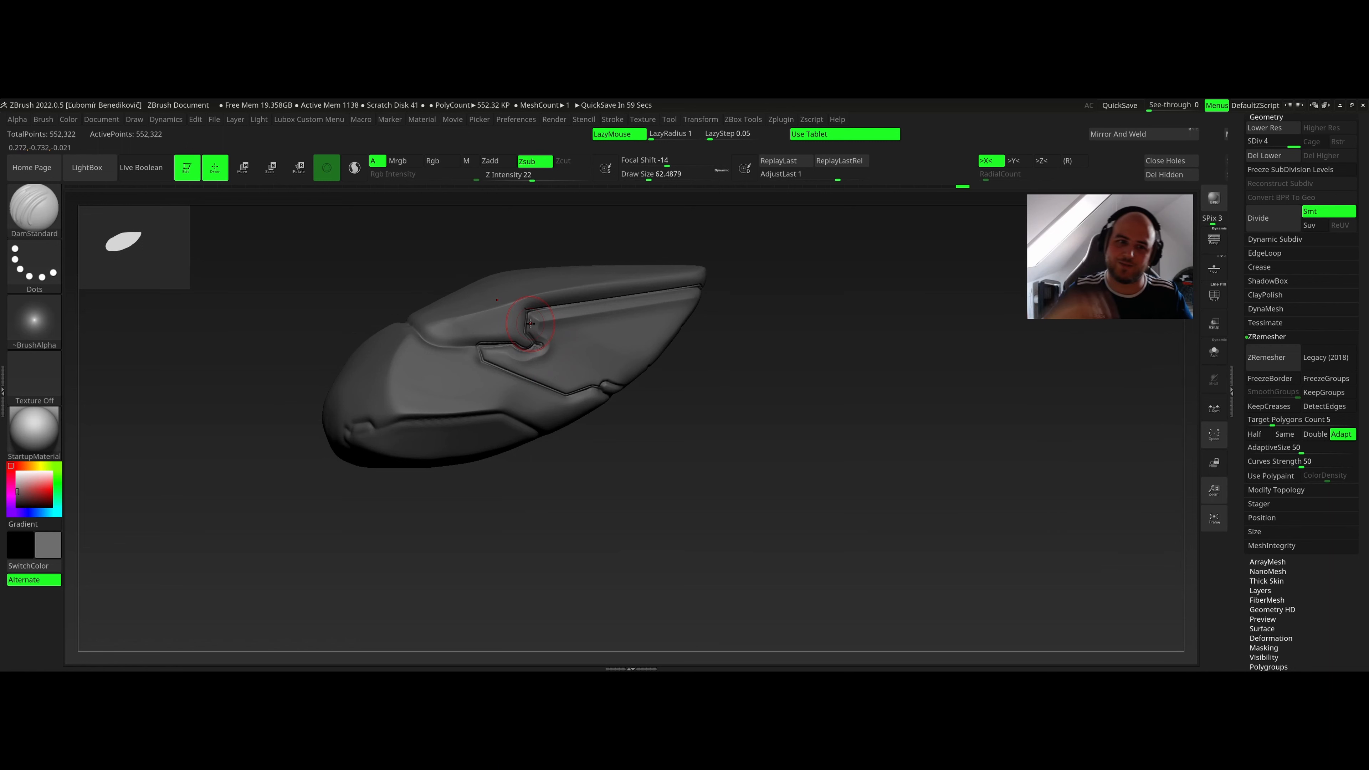
drag(530, 323, 482, 345)
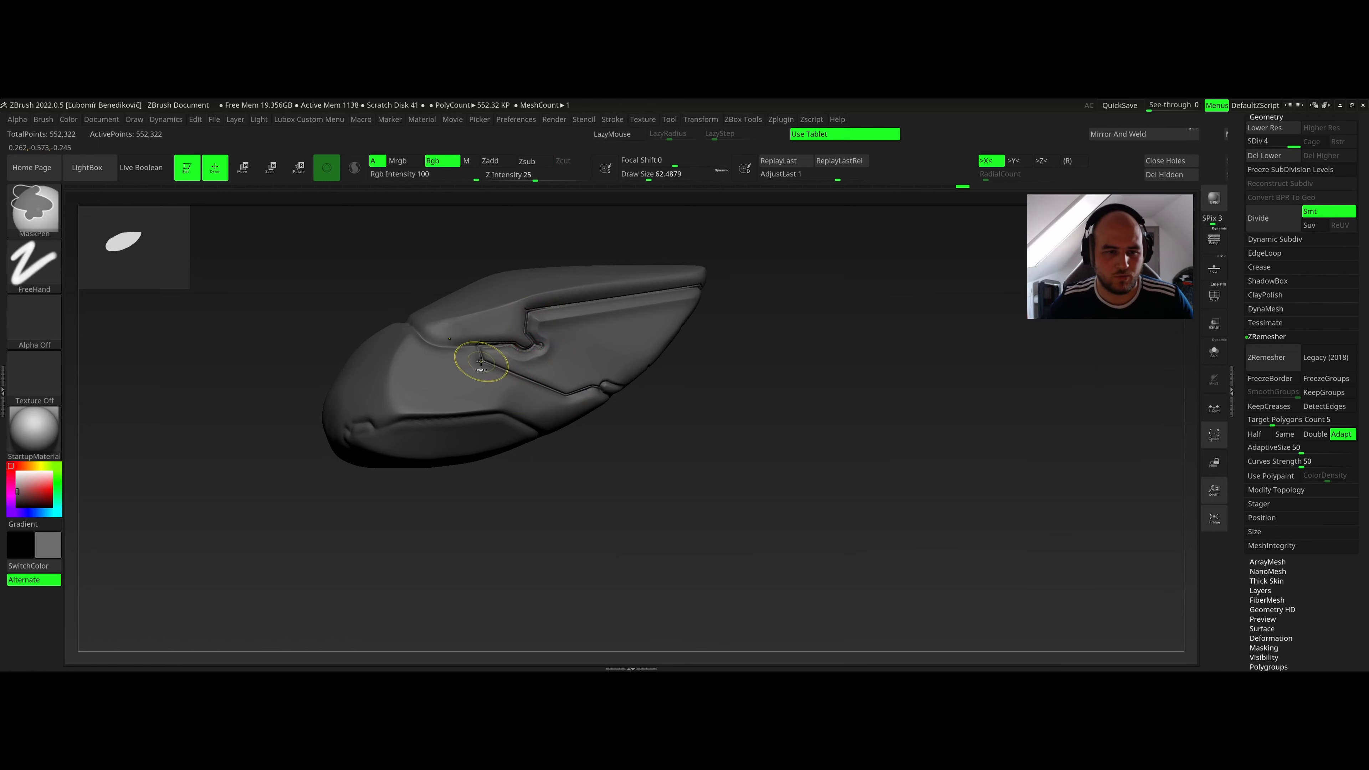
ctrl+right_drag(520, 384, 528, 333)
key(space)
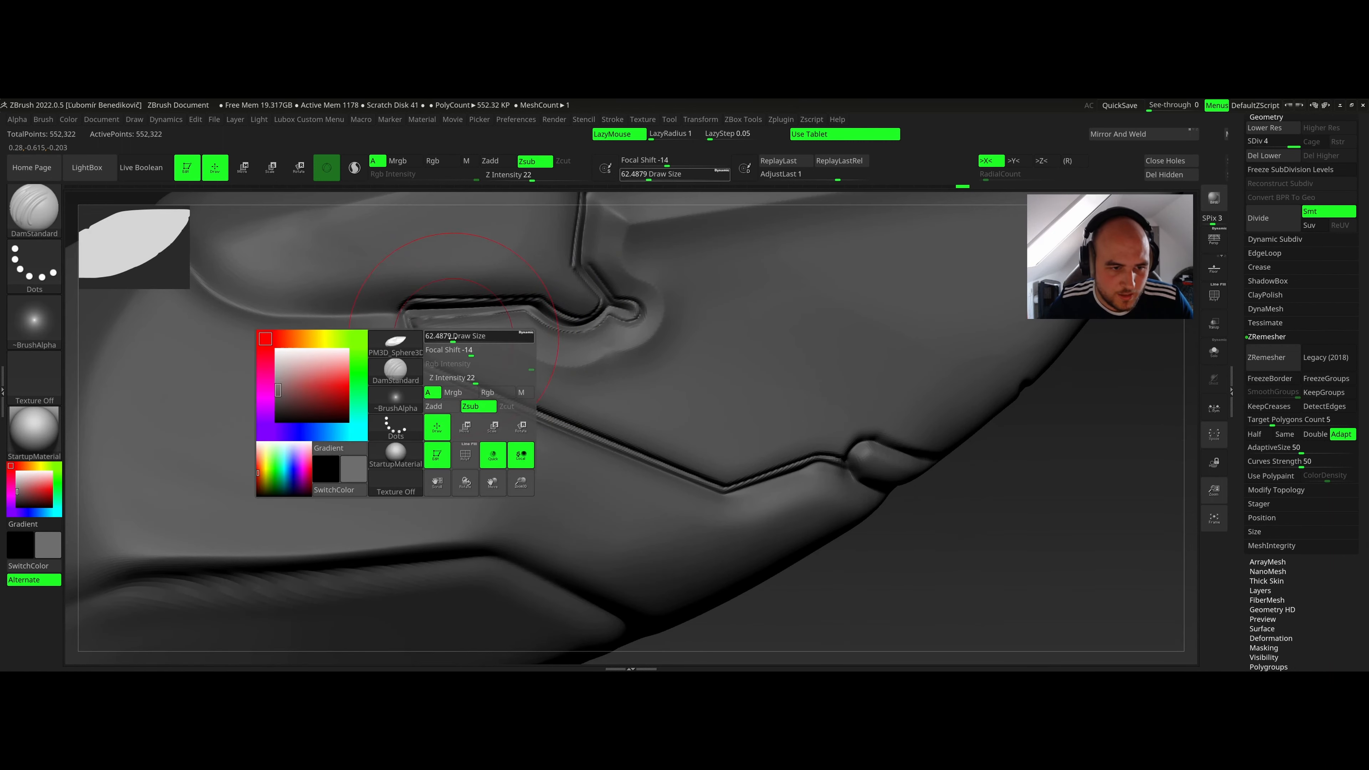
mouse_move(459, 338)
mouse_down()
mouse_move(421, 332)
mouse_move(527, 339)
mouse_move(582, 366)
mouse_up()
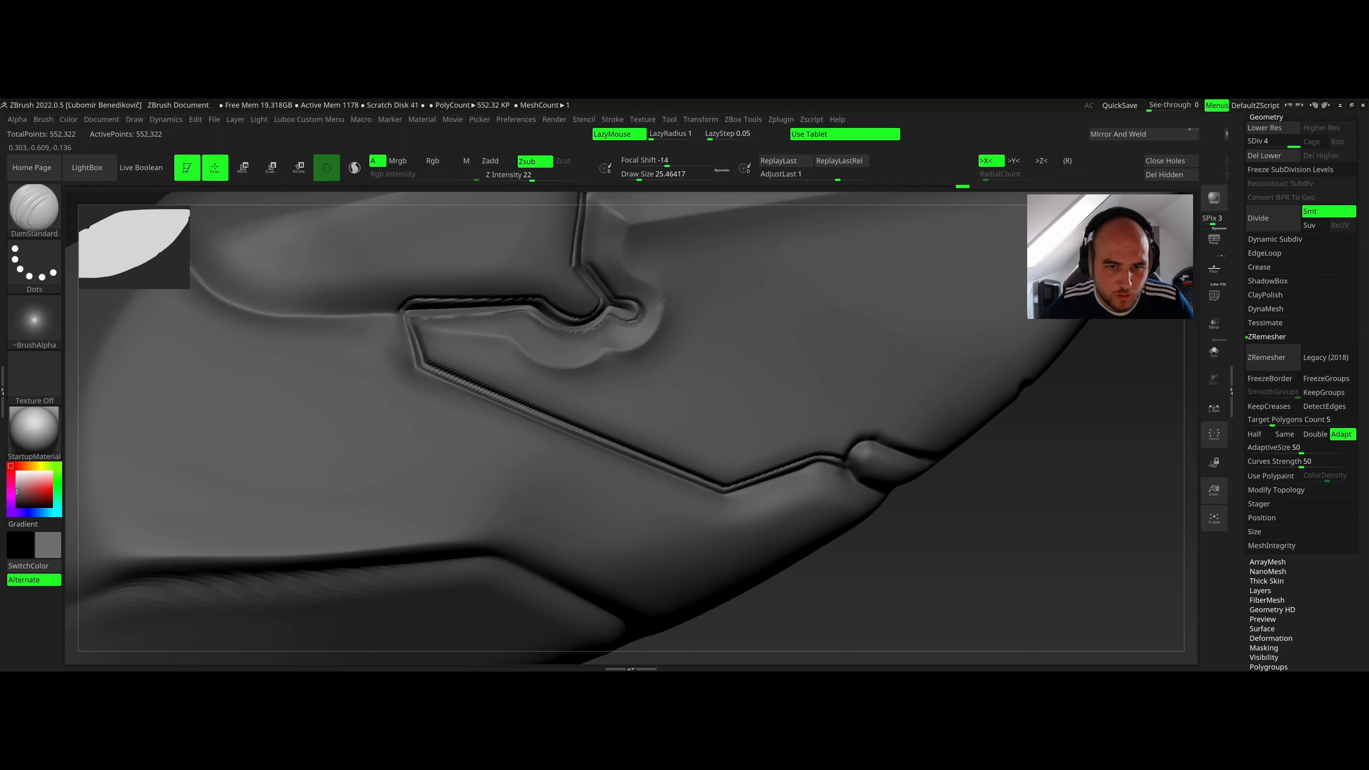
Switch to ClayBuildup at draw size about 6.8 and add a small raised bump beside the notch's inset border.
key(space)
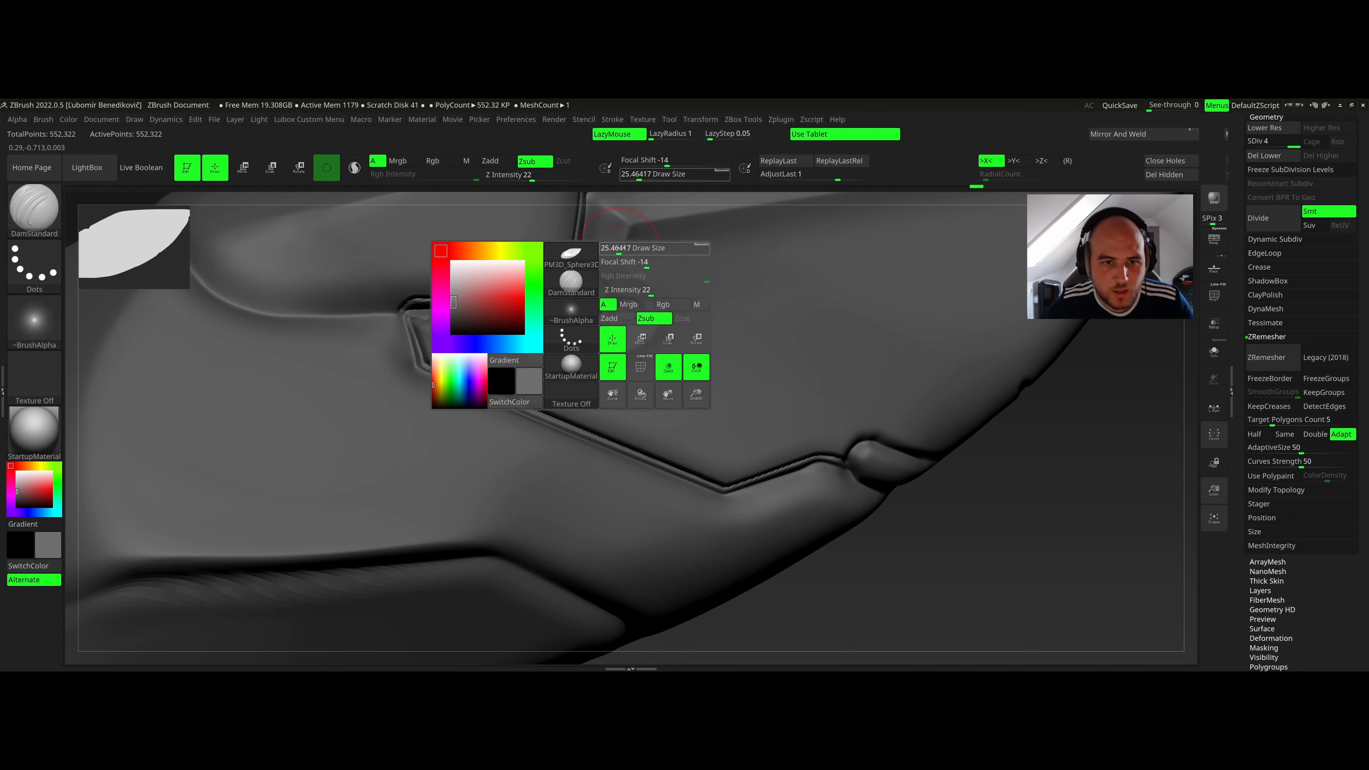
key(b)
key(c)
key(b)
key(space)
drag(566, 354, 558, 355)
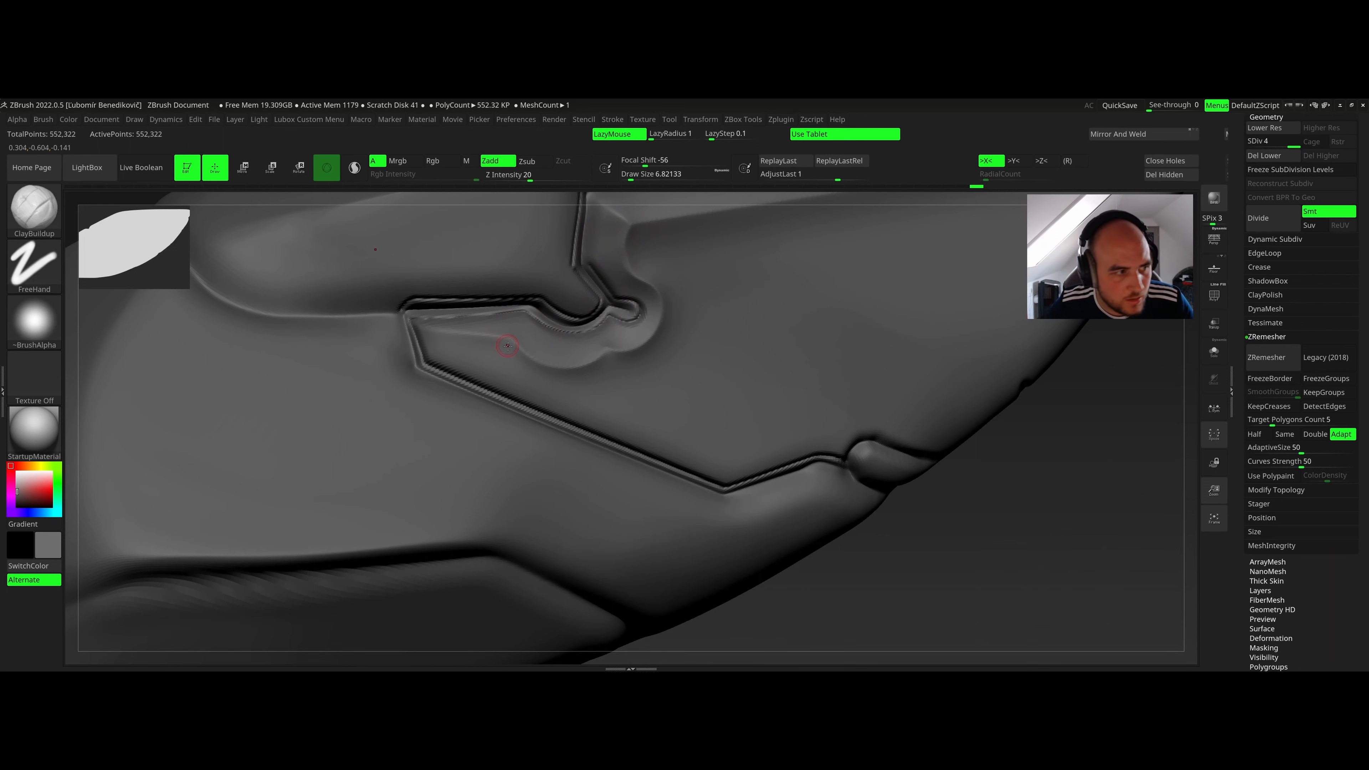
click(506, 347)
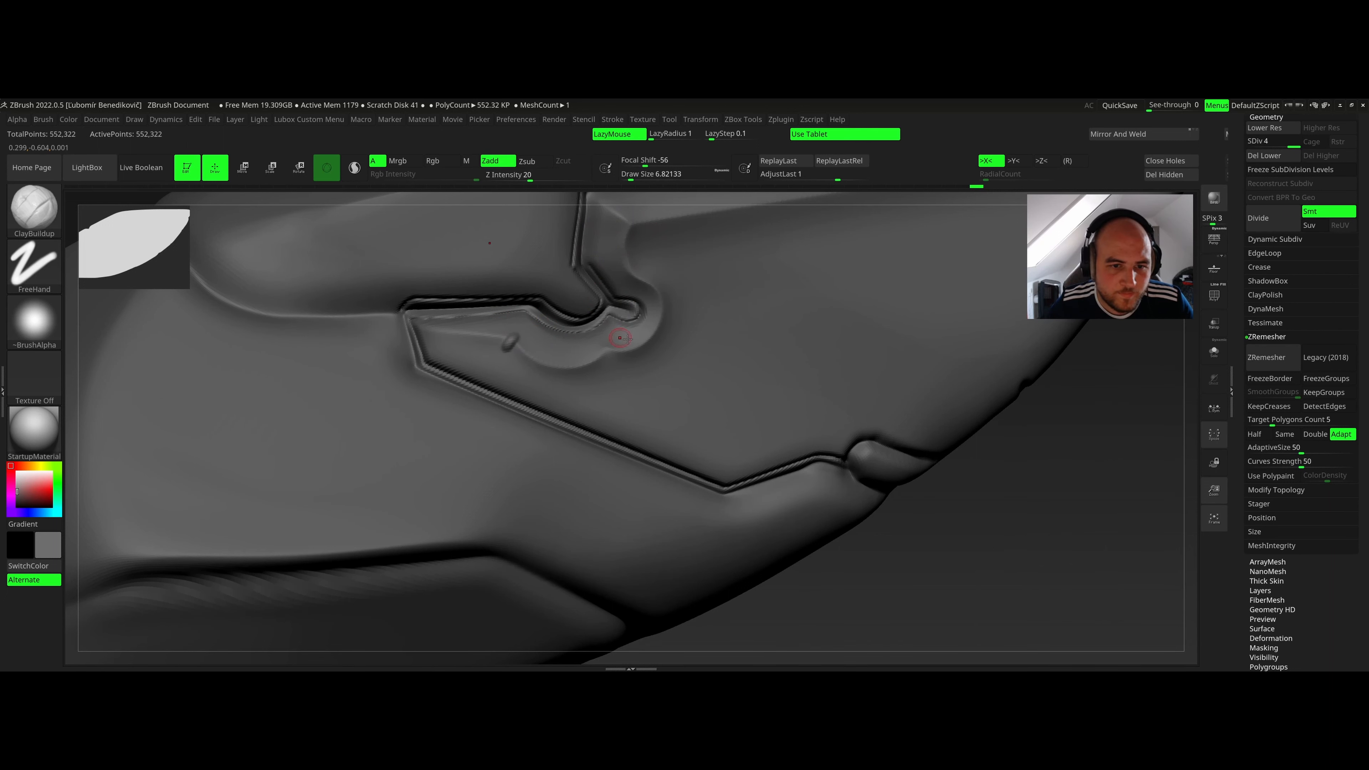
With ClayBuildup at draw size about 6.8, add small bumps along the inset border and thin raised ridges along its upper and lower edges.
click(610, 354)
mouse_move(609, 354)
right_down()
mouse_move(623, 285)
mouse_move(455, 340)
right_up()
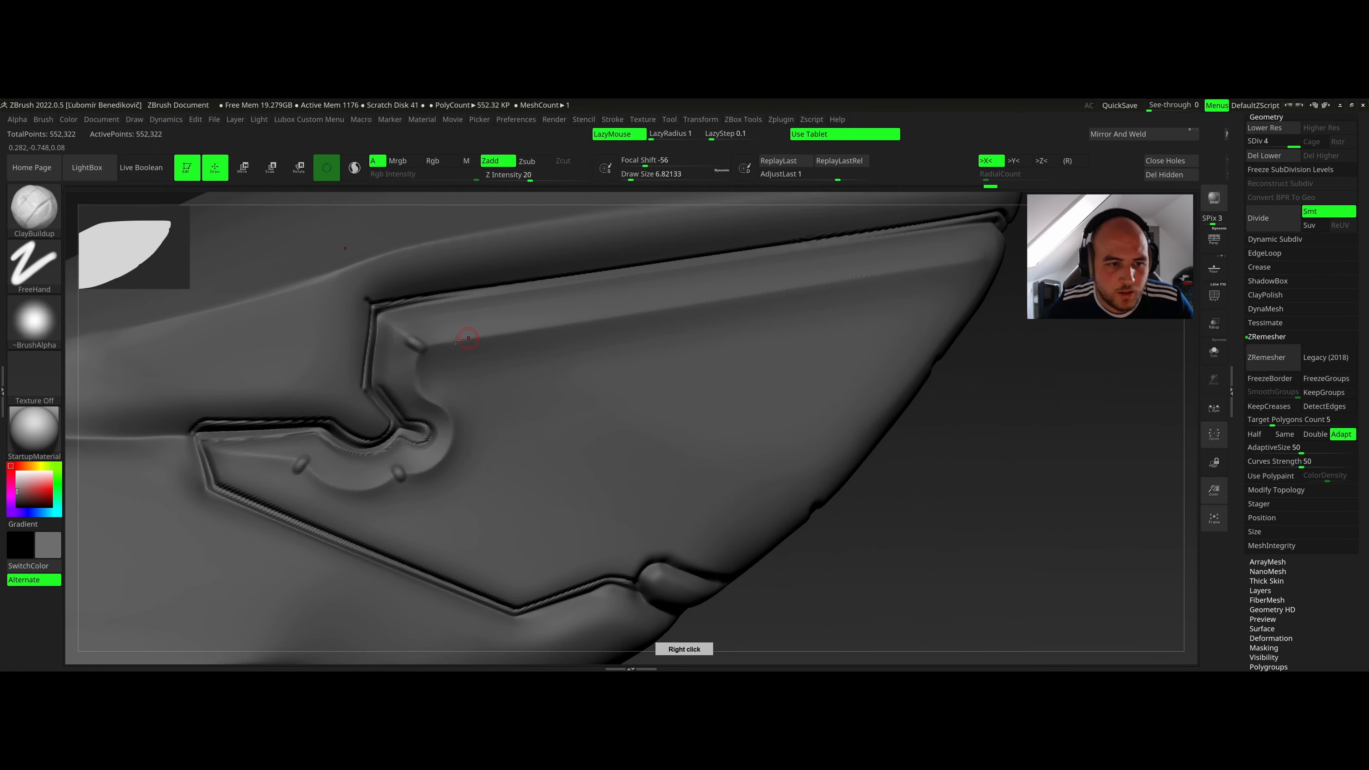
drag(429, 344, 988, 257)
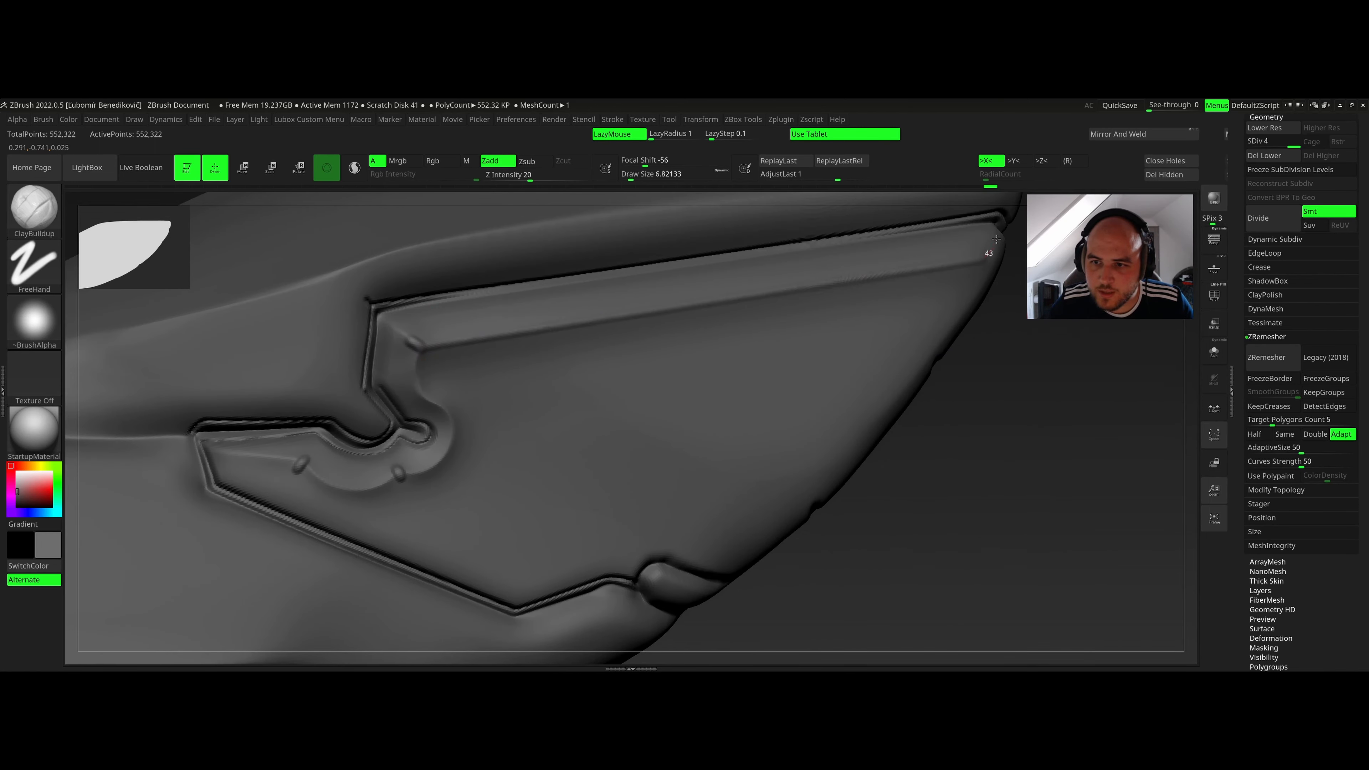
alt+right_drag(421, 357, 505, 292)
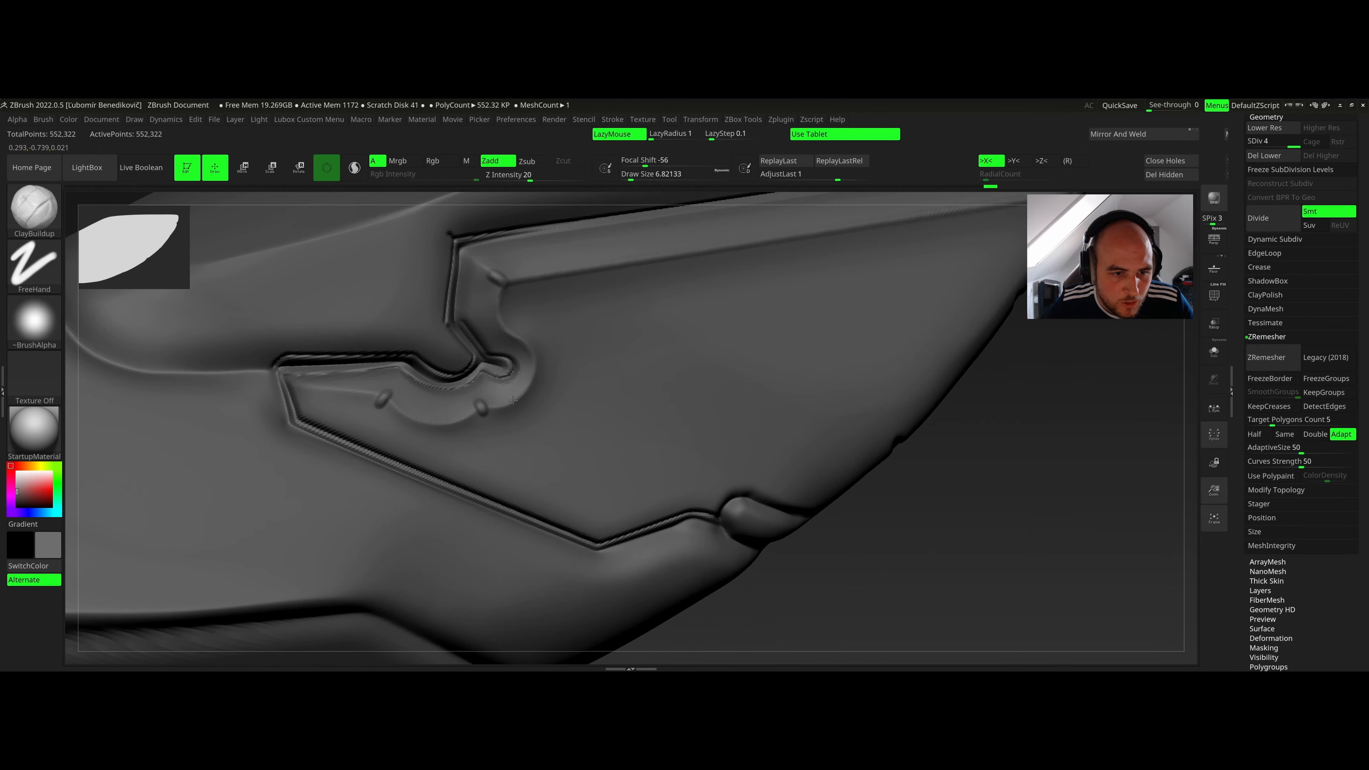
alt+right_drag(488, 405, 667, 352)
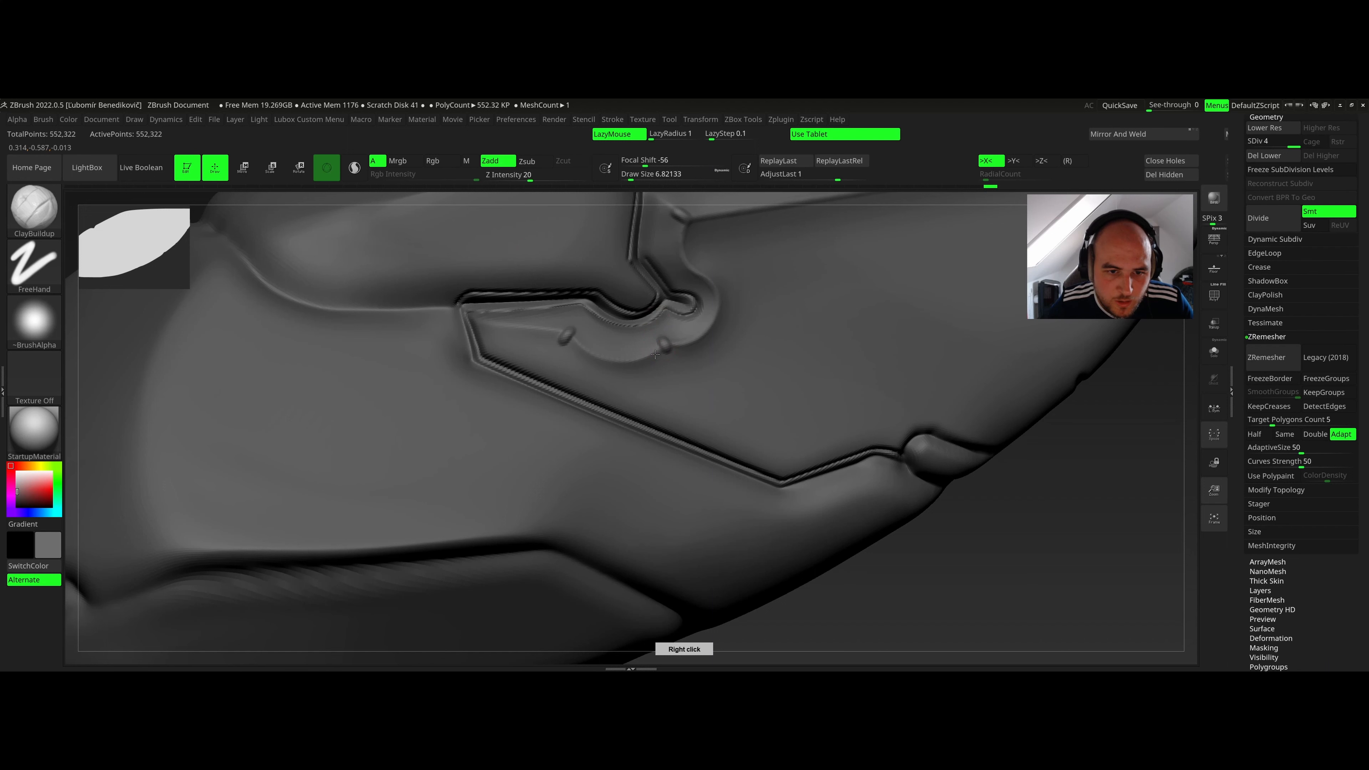
drag(581, 346, 565, 332)
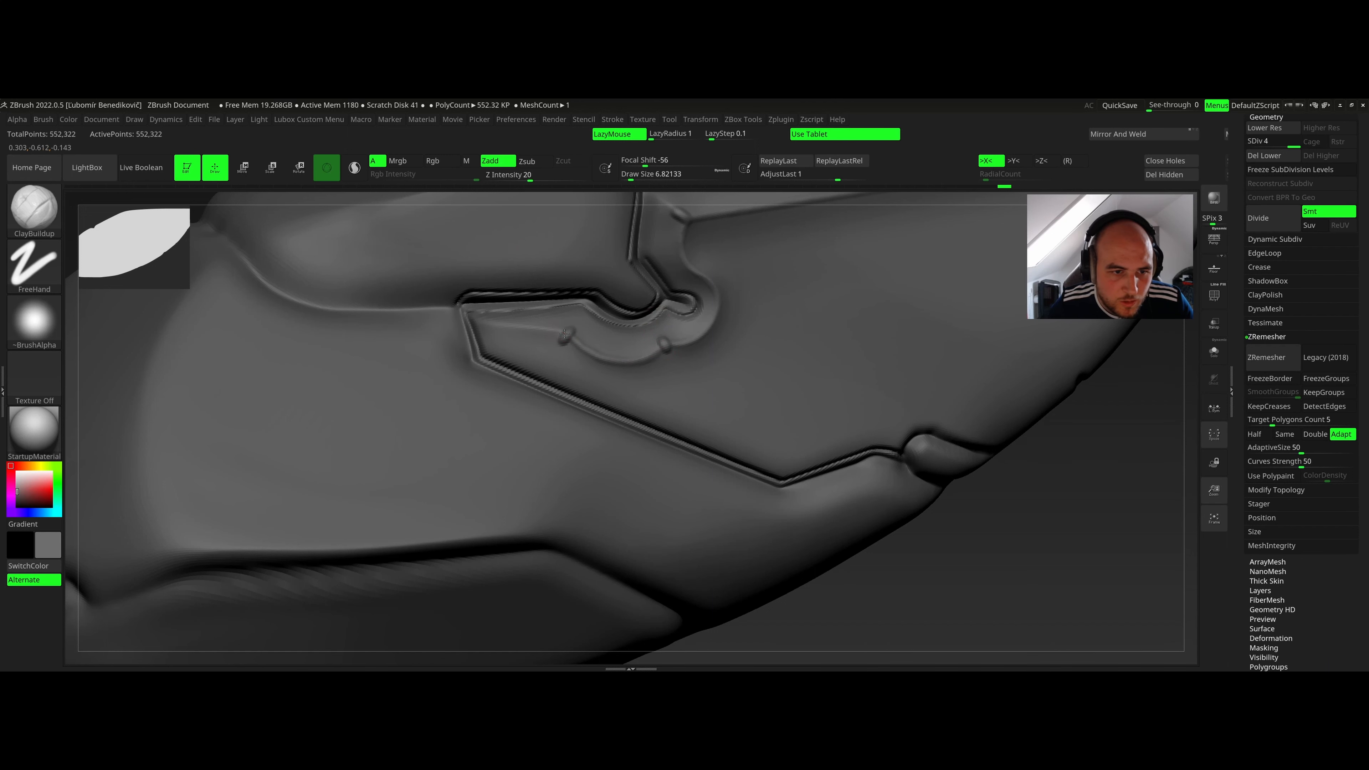
Switch to DamStandard at draw size about 27.9 and carve a second inset band around the notch and parallel to the panel's upper edge.
mouse_move(554, 291)
ctrl+right_down()
mouse_move(550, 240)
mouse_move(531, 253)
mouse_move(518, 310)
mouse_move(558, 311)
mouse_move(529, 353)
mouse_move(473, 374)
ctrl+right_up()
key(b)
key(d)
key(s)
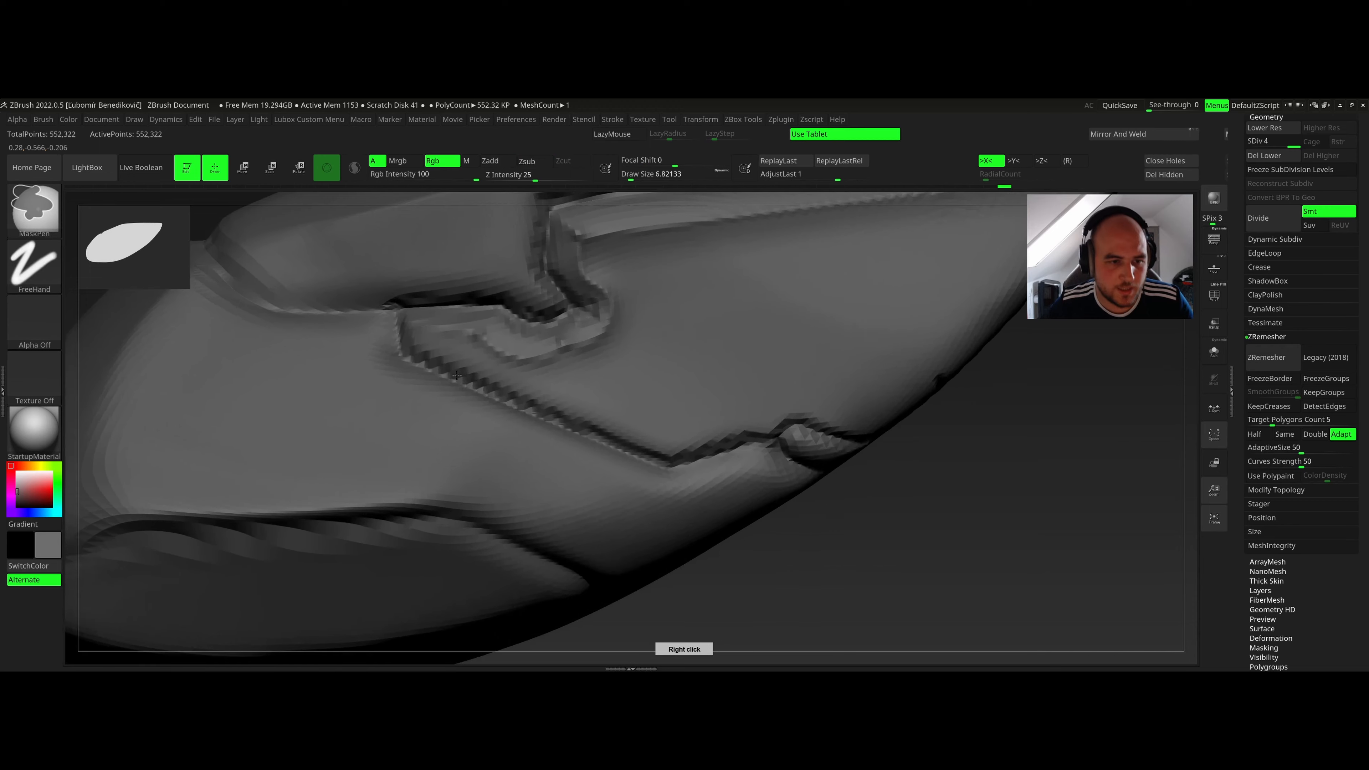
key(space)
drag(472, 374, 484, 374)
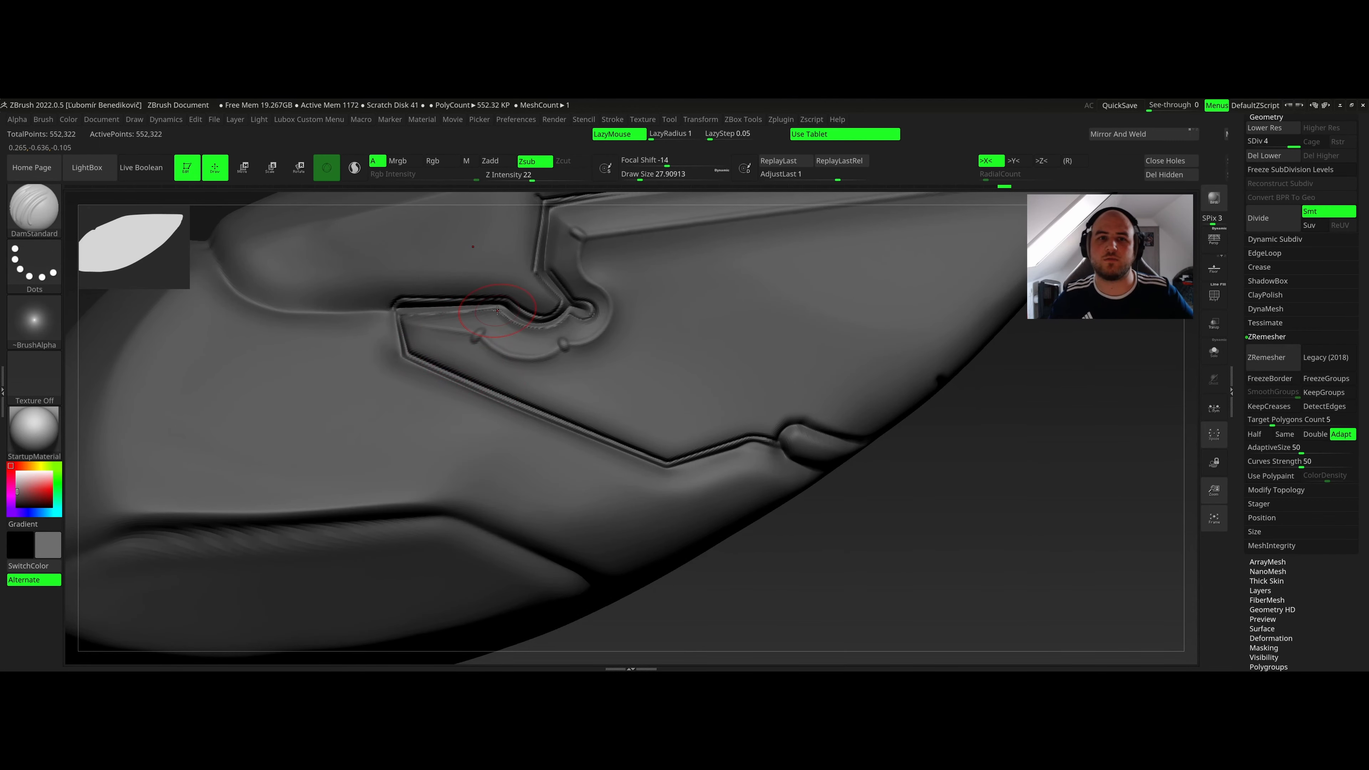
key(b)
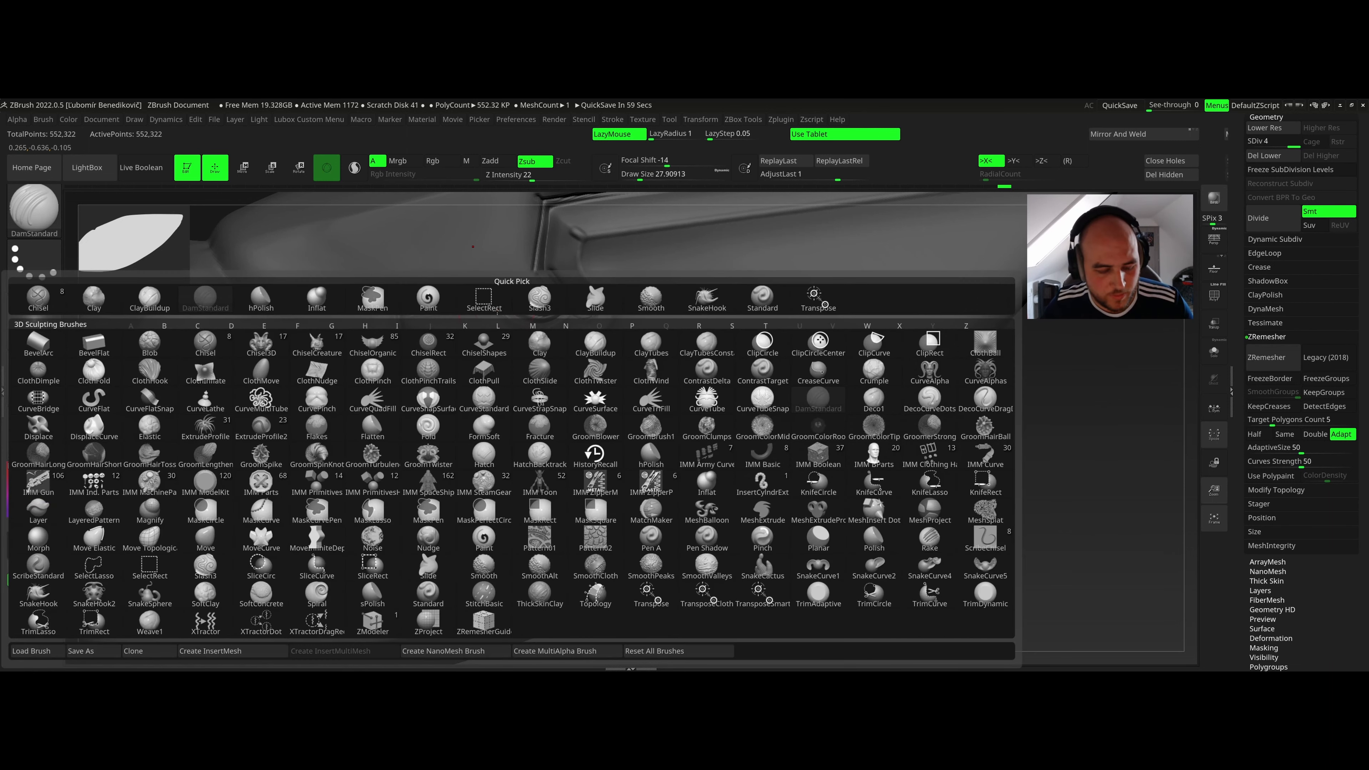
key(d)
key(s)
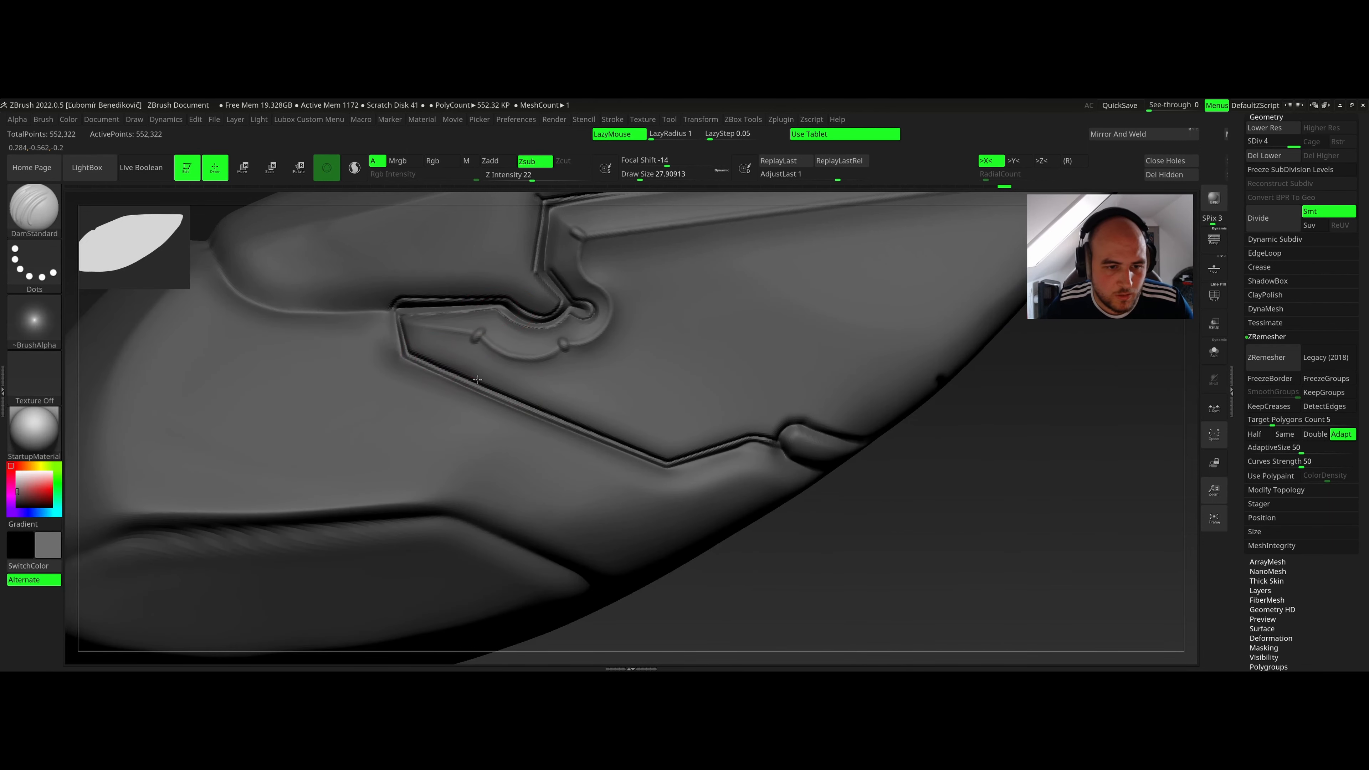
mouse_move(477, 379)
mouse_down()
mouse_move(523, 394)
mouse_move(644, 342)
mouse_move(642, 282)
mouse_up()
right_drag(602, 279, 513, 312)
drag(531, 326, 764, 270)
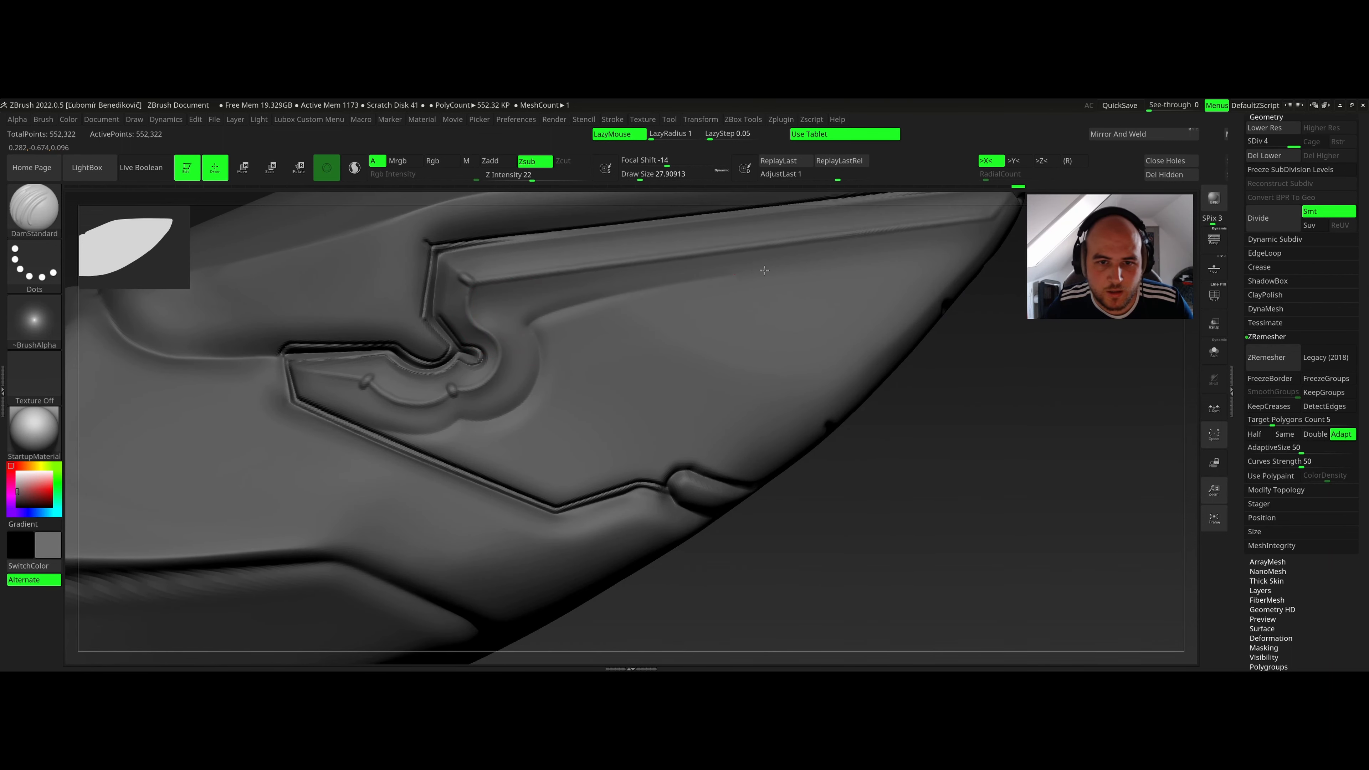
Reduce the DamStandard draw size to about 7.4 and sharpen the second inset band's edge around the notch and along the panel.
right_click(546, 334)
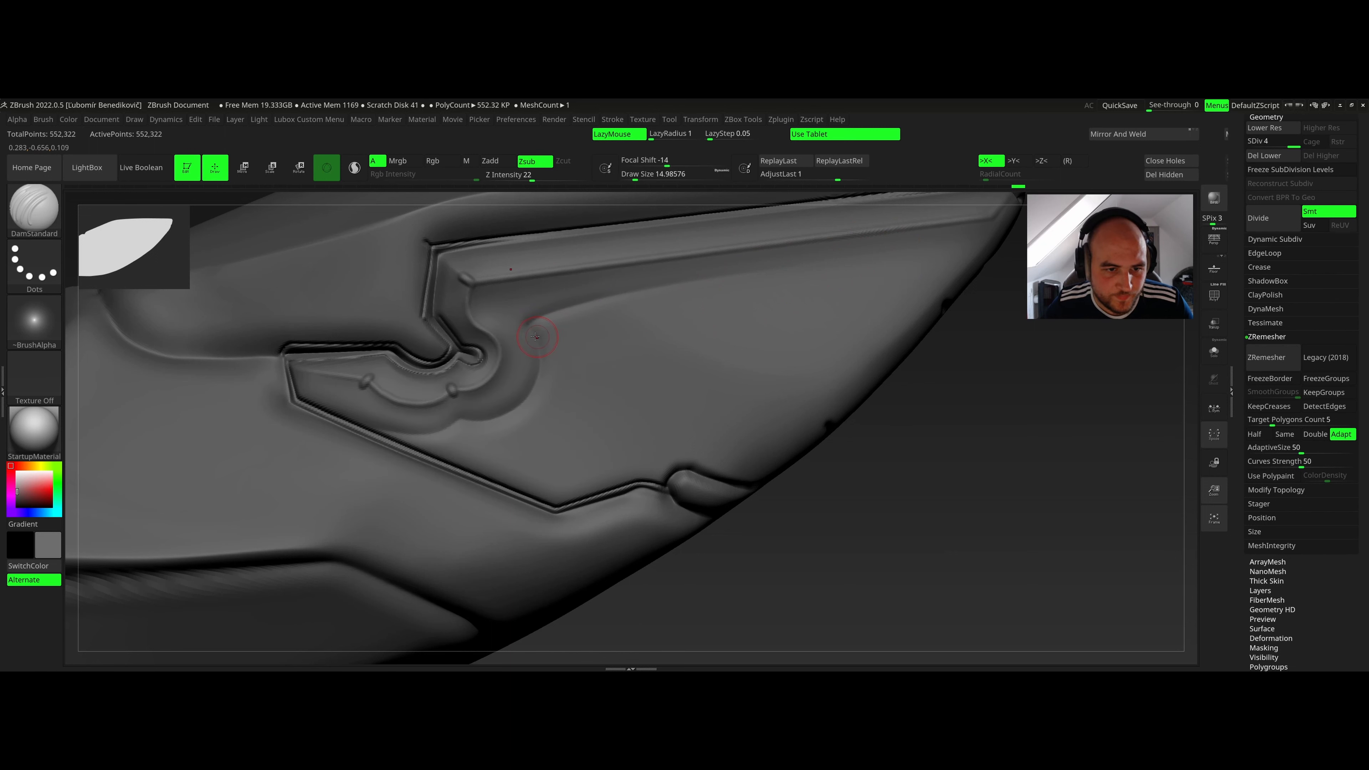
right_drag(519, 337, 608, 294)
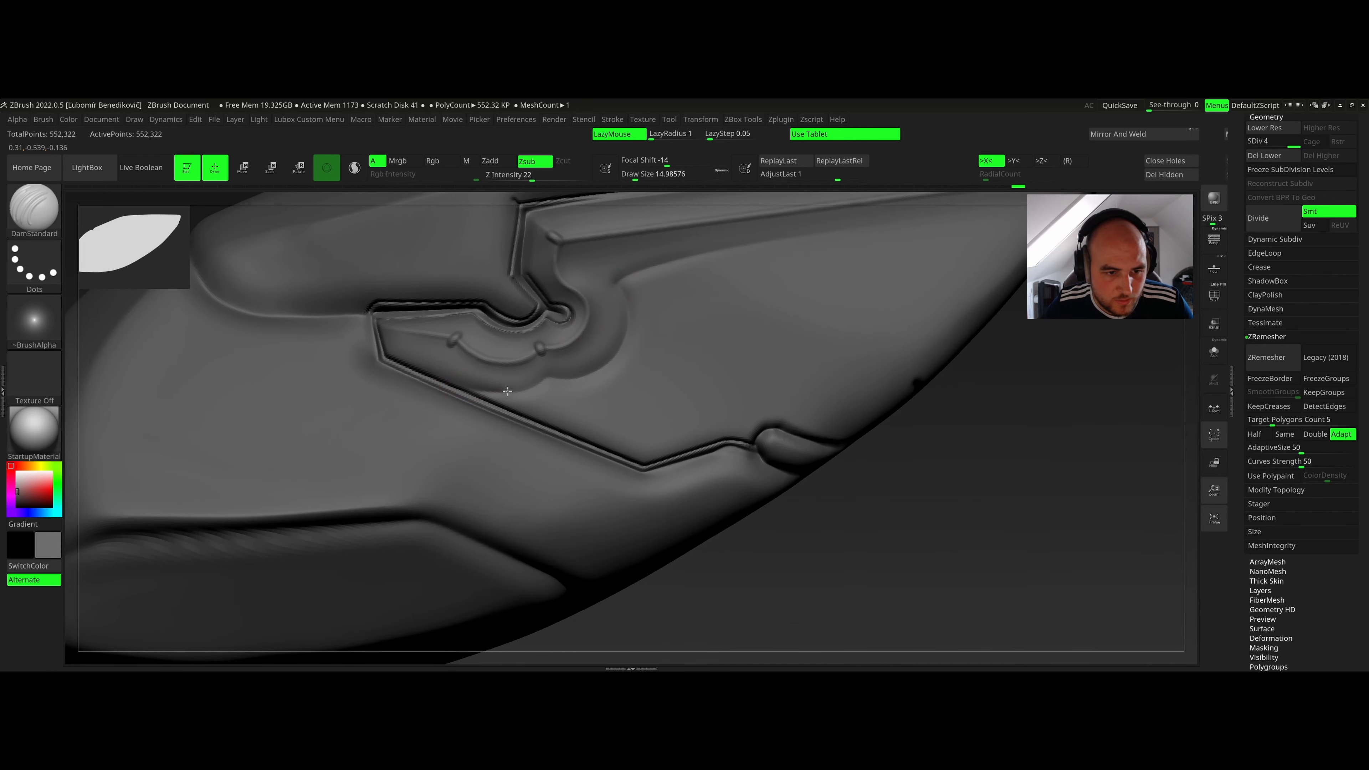
right_click(547, 372)
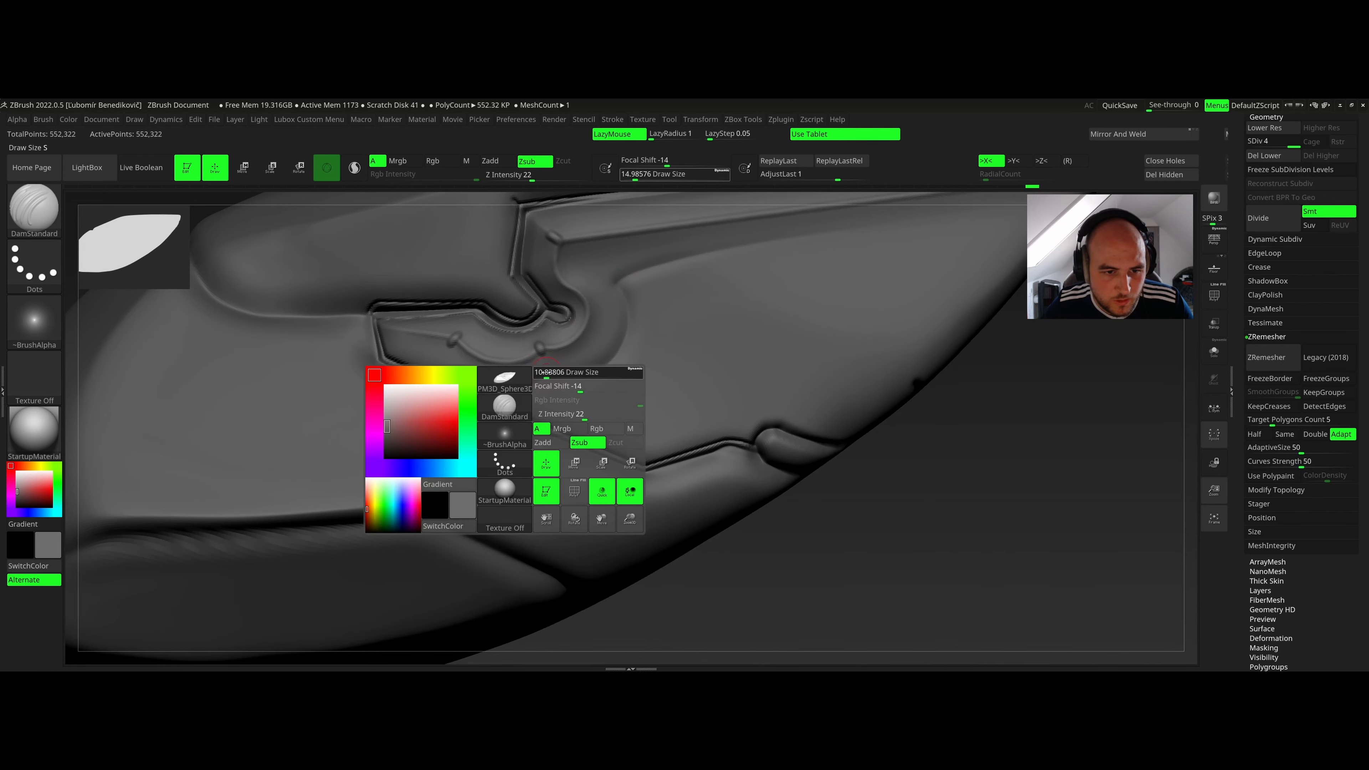
click(548, 373)
mouse_move(544, 372)
mouse_down()
mouse_move(575, 378)
mouse_move(619, 352)
mouse_move(621, 275)
mouse_up()
right_drag(621, 275, 518, 332)
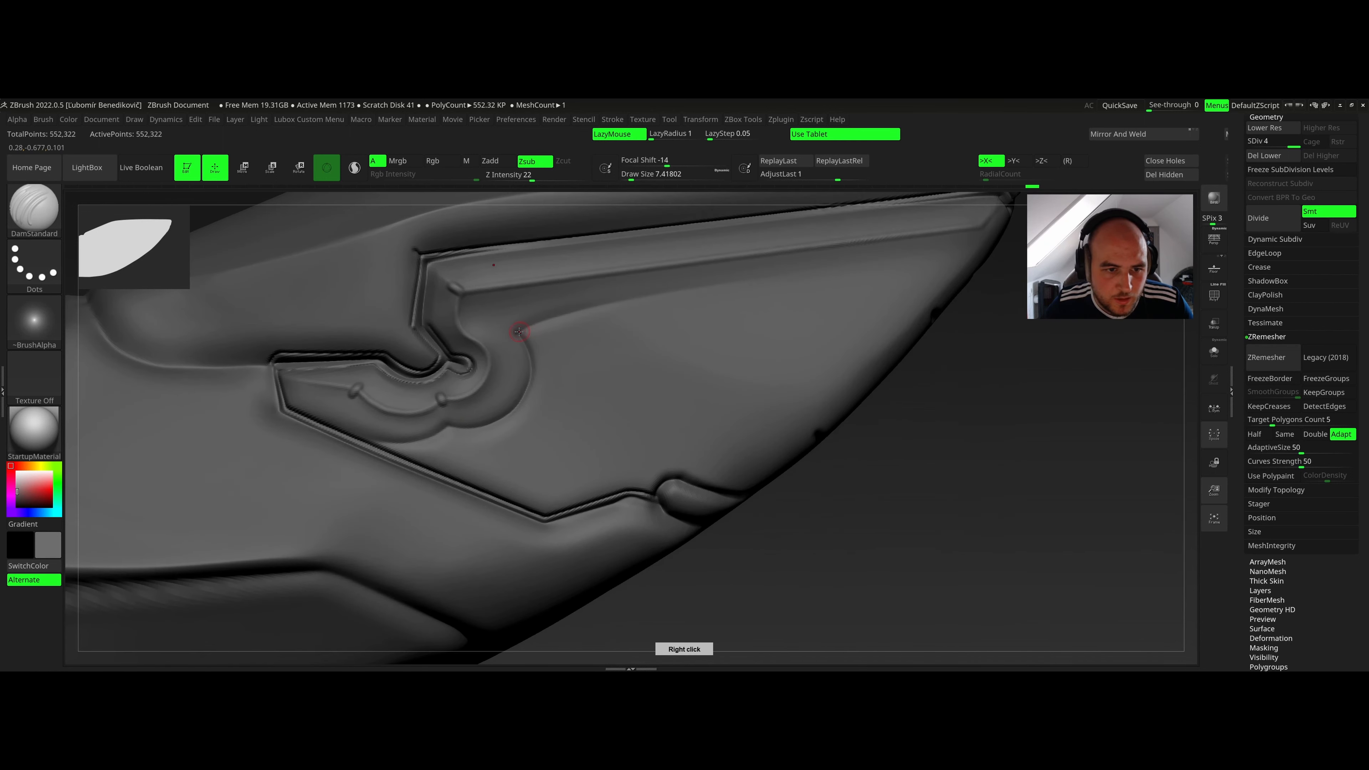
drag(561, 314, 793, 270)
mouse_move(990, 262)
ctrl+right_down()
mouse_move(746, 269)
mouse_move(789, 281)
mouse_move(612, 307)
ctrl+right_up()
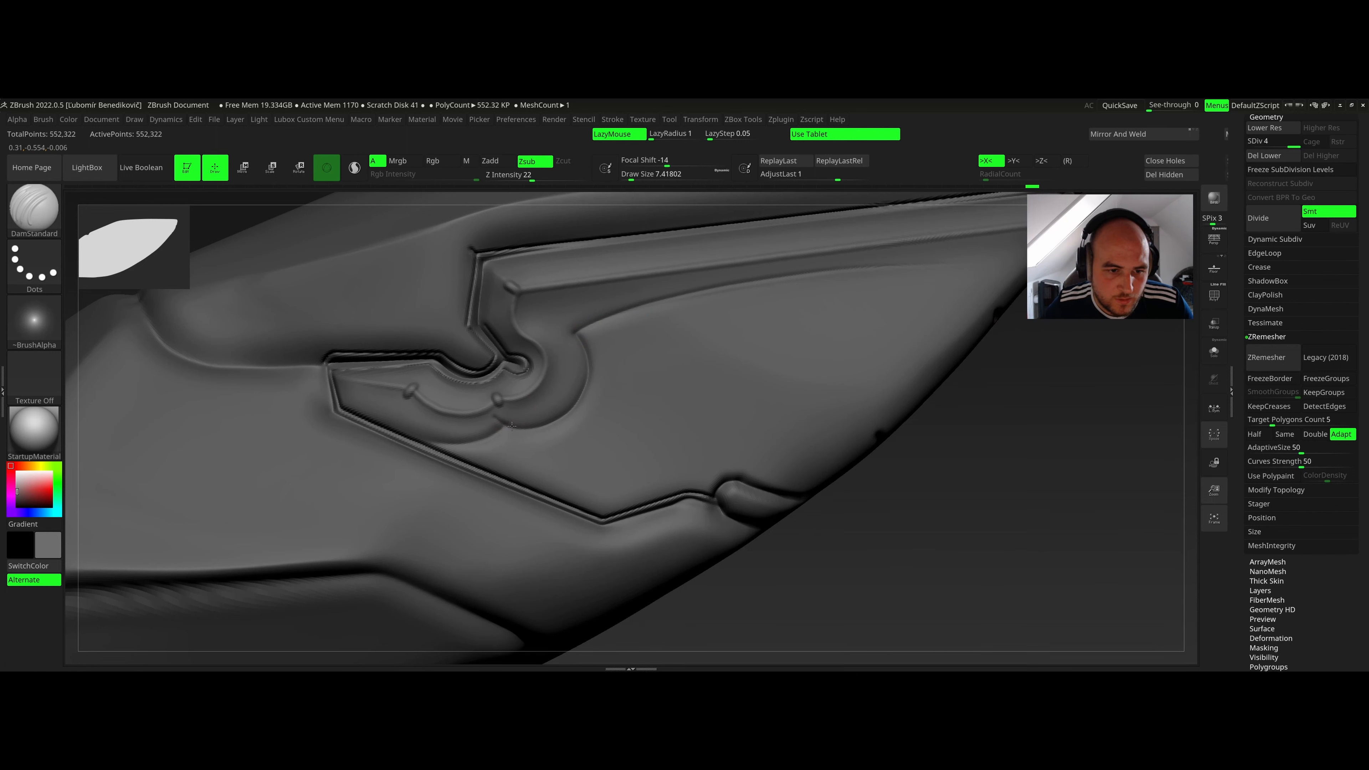
mouse_move(472, 415)
ctrl+right_down()
mouse_move(505, 416)
mouse_move(398, 336)
ctrl+right_up()
mouse_move(557, 306)
ctrl+right_down()
mouse_move(566, 318)
mouse_move(529, 319)
ctrl+right_up()
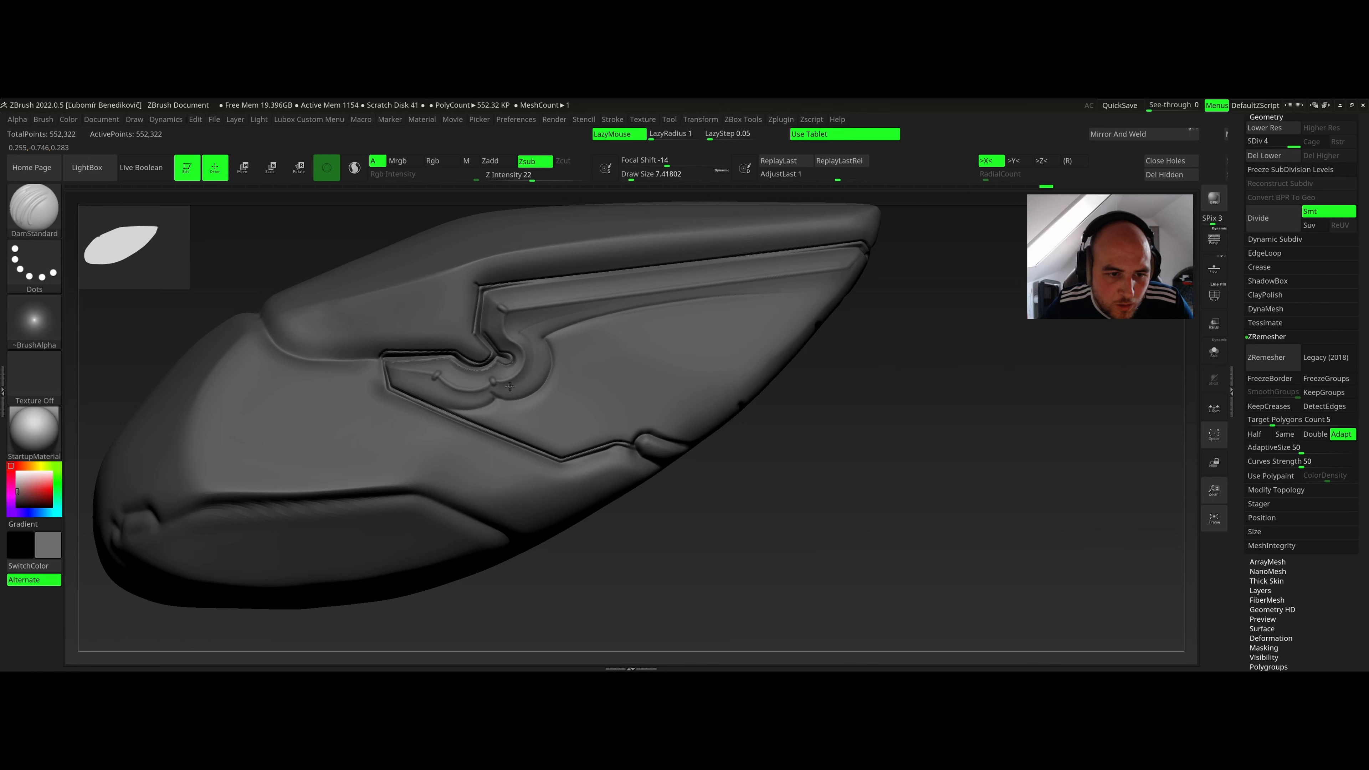
With DamStandard at draw size about 70.3, carve a broad outer band following the second inset across the panel.
mouse_move(481, 353)
ctrl+right_down()
mouse_move(531, 335)
mouse_move(563, 367)
mouse_move(514, 346)
ctrl+right_up()
key(b)
key(d)
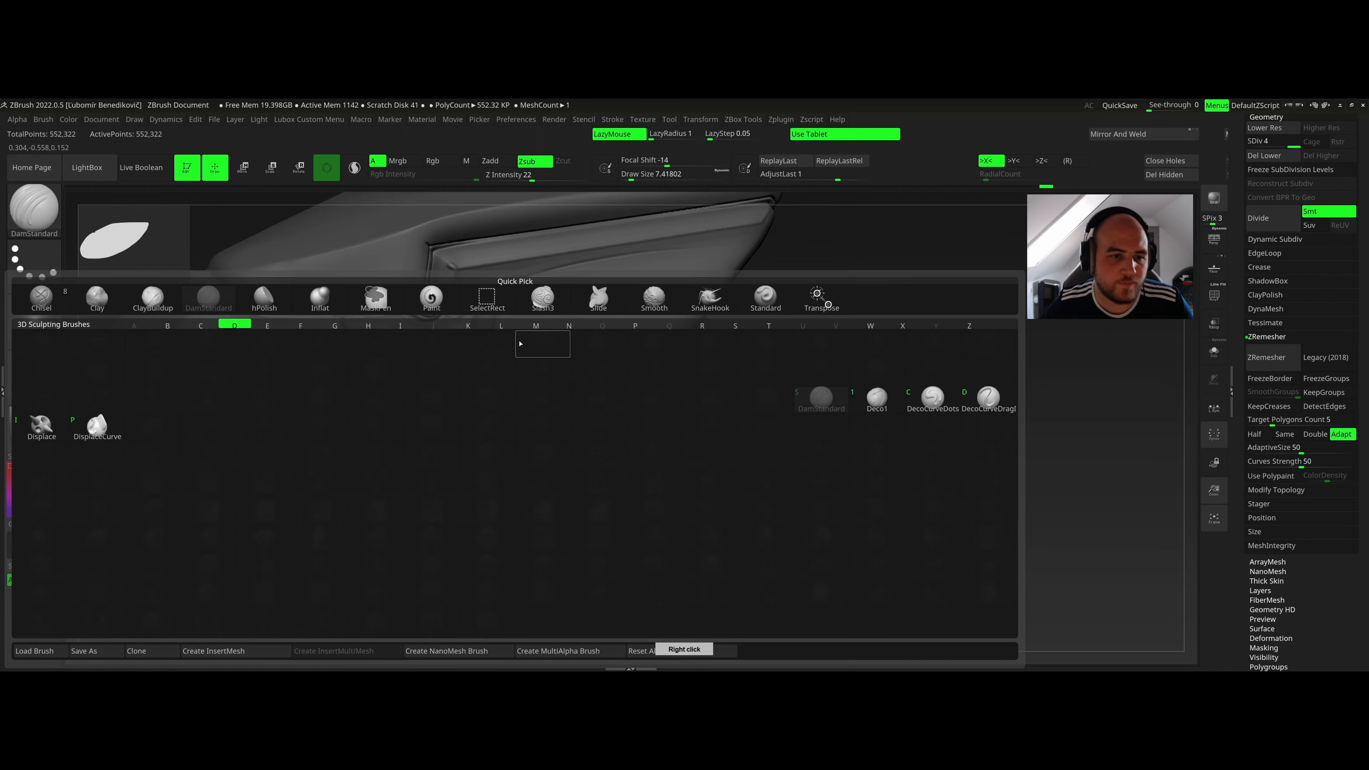
key(s)
key(space)
mouse_move(460, 362)
mouse_down()
mouse_move(497, 361)
mouse_move(454, 367)
mouse_move(482, 362)
mouse_move(509, 323)
mouse_move(500, 295)
mouse_move(712, 256)
mouse_up()
key(space)
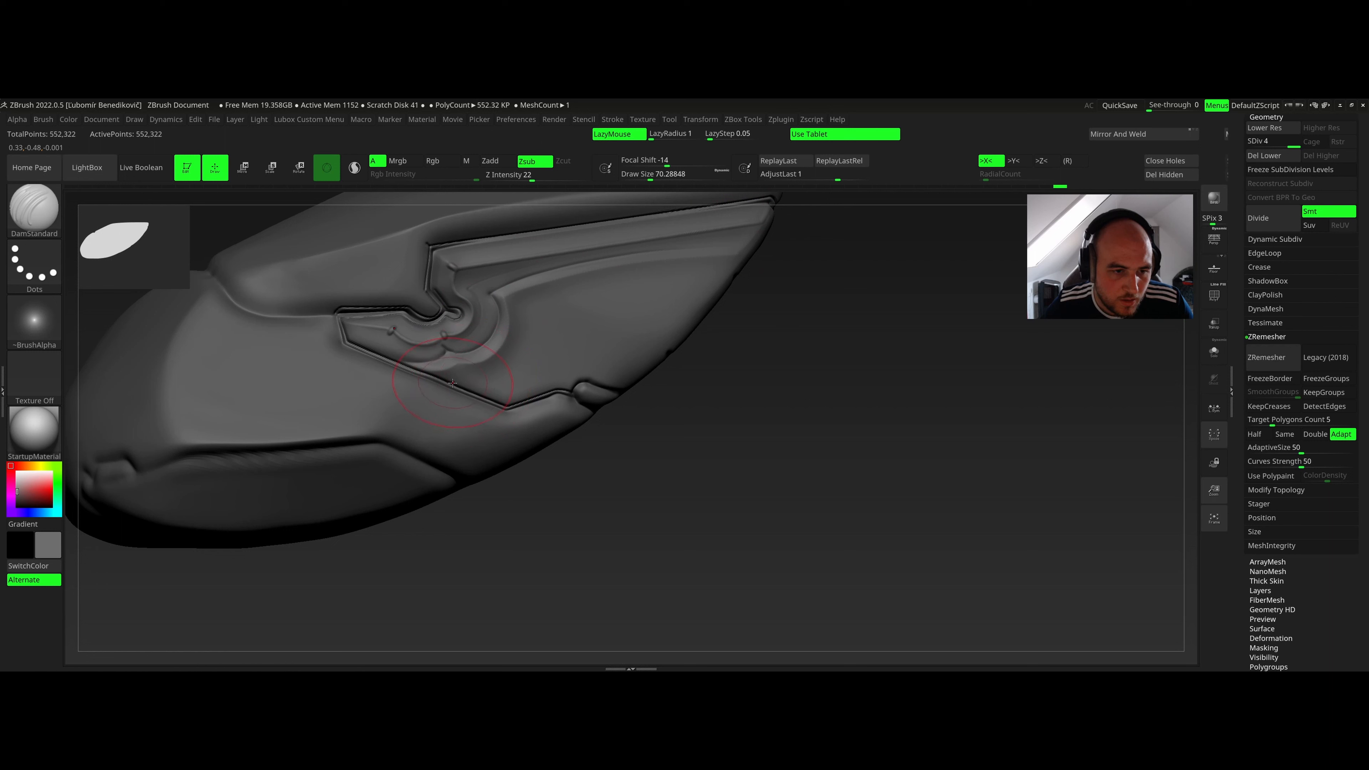
Carve a wide soft arch inside the panel, curving from the outer band down to the panel's rim.
mouse_move(468, 374)
mouse_down()
mouse_move(492, 373)
mouse_move(526, 301)
mouse_move(650, 304)
mouse_move(670, 337)
mouse_up()
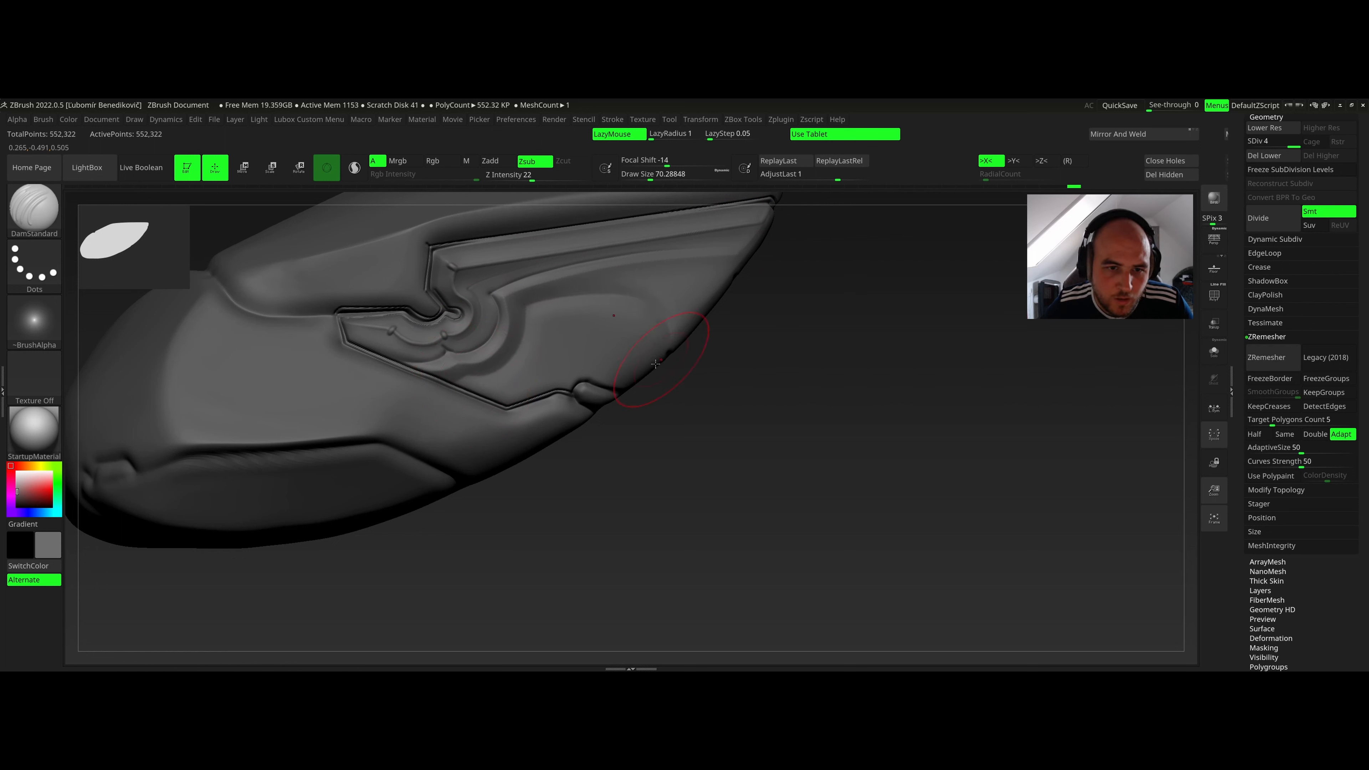
mouse_move(466, 385)
mouse_down()
mouse_move(518, 371)
mouse_move(541, 314)
mouse_up()
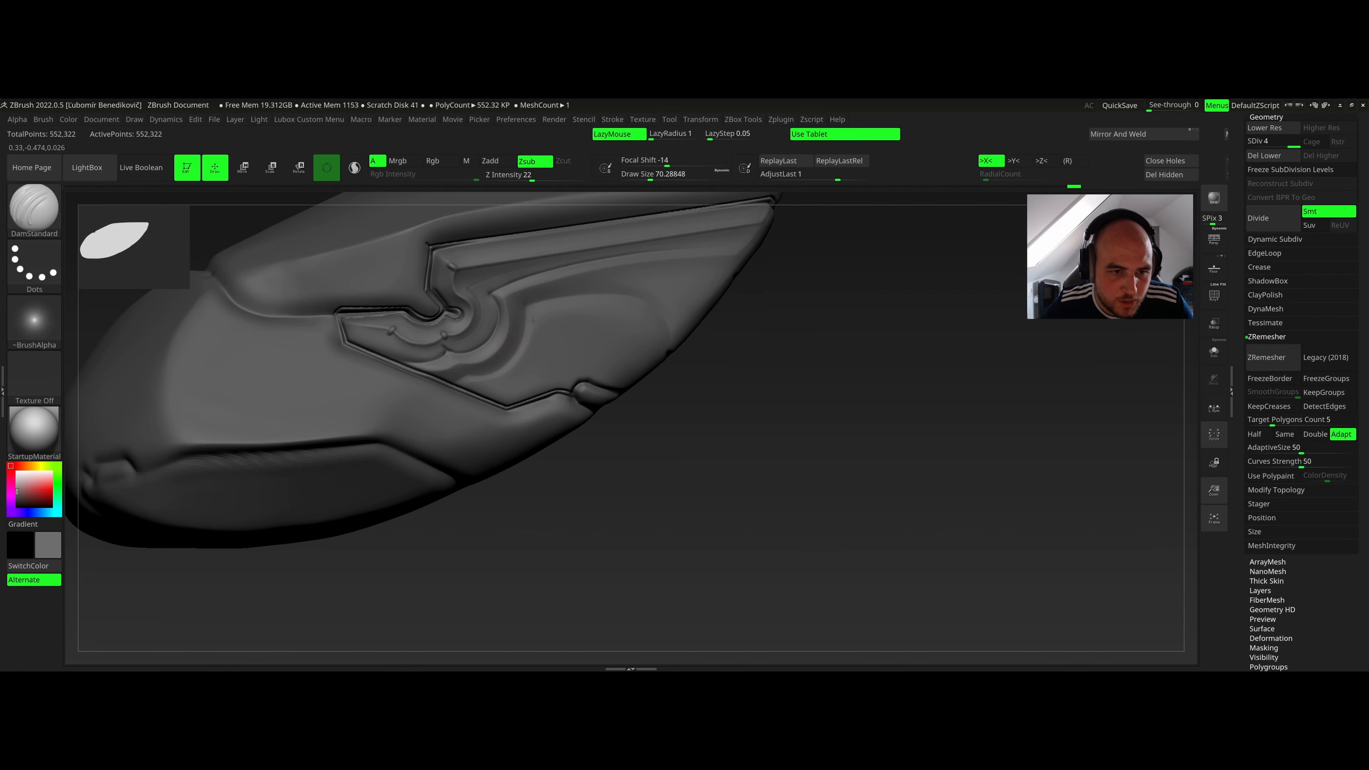
mouse_move(534, 310)
mouse_down()
mouse_move(641, 329)
mouse_move(663, 355)
mouse_up()
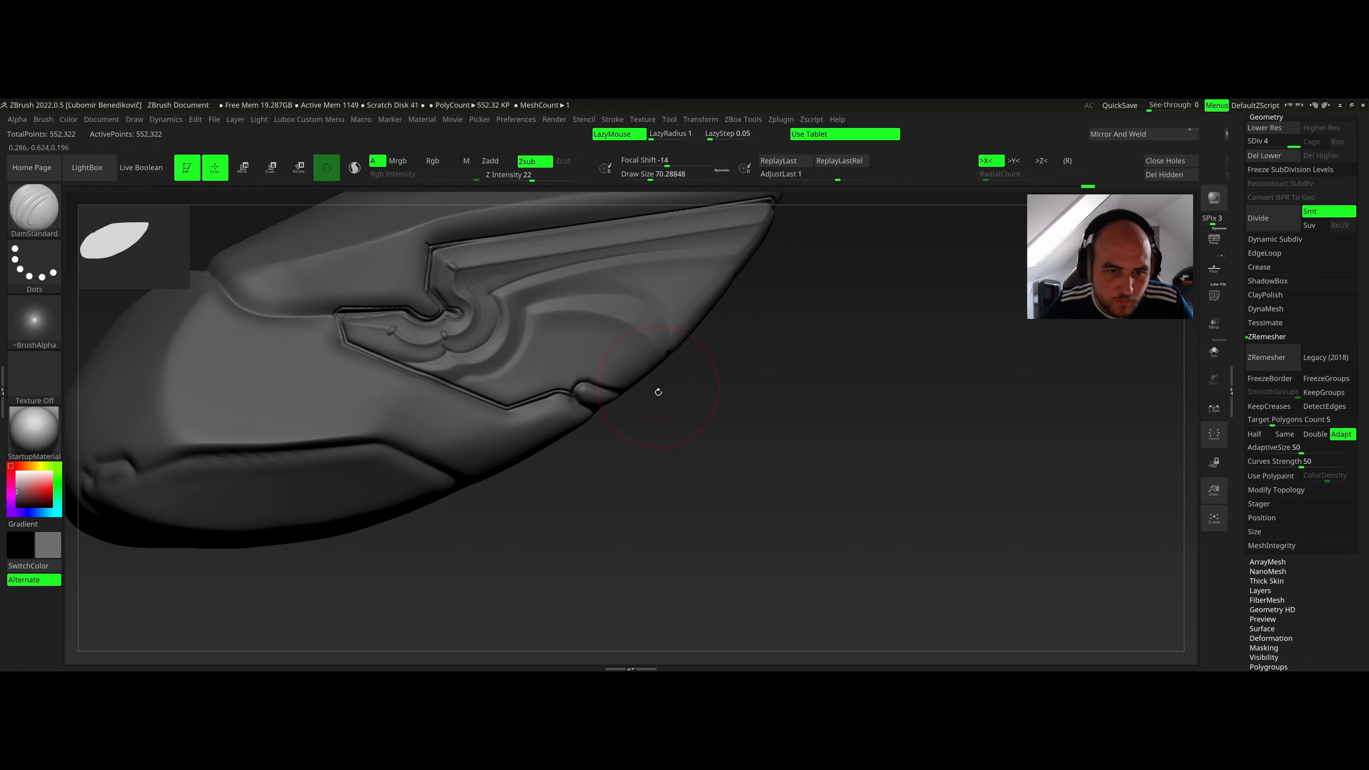
Switch to Slash3 at draw size about 10.8 and cut a crisp edge along the outer band, up from the panel's lower groove.
ctrl+right_drag(626, 318, 458, 314)
ctrl+right_drag(604, 297, 636, 287)
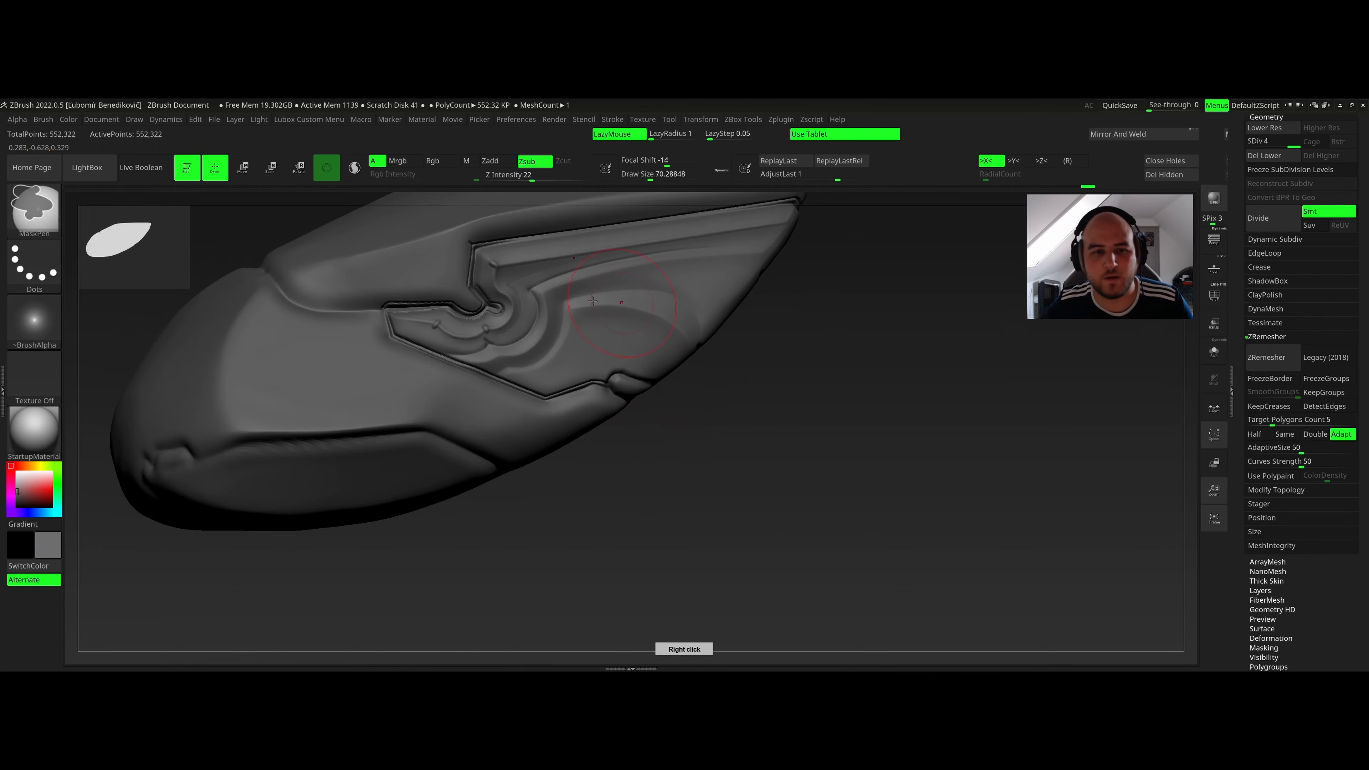
key(b)
key(s)
key(b)
key(s)
key(t)
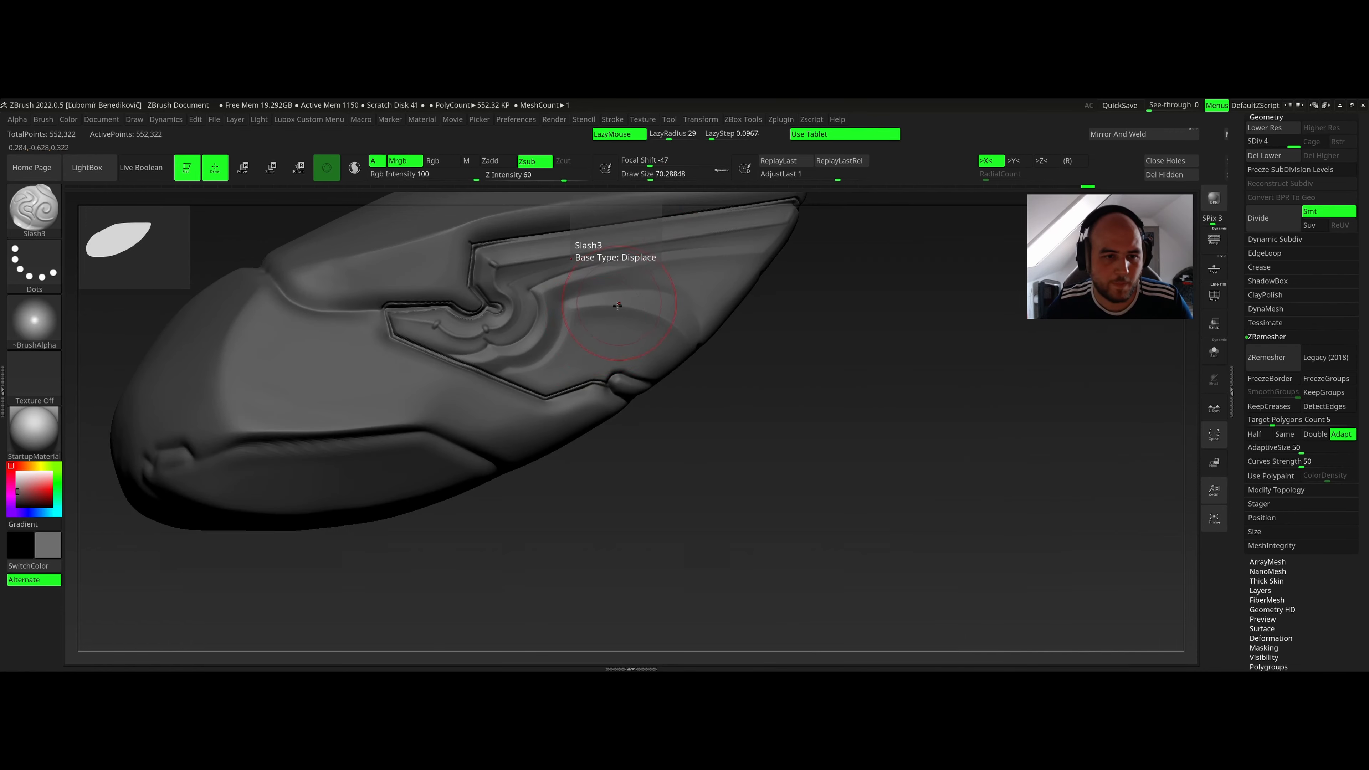
ctrl+right_drag(582, 313, 519, 376)
key(space)
drag(509, 374, 491, 378)
key(space)
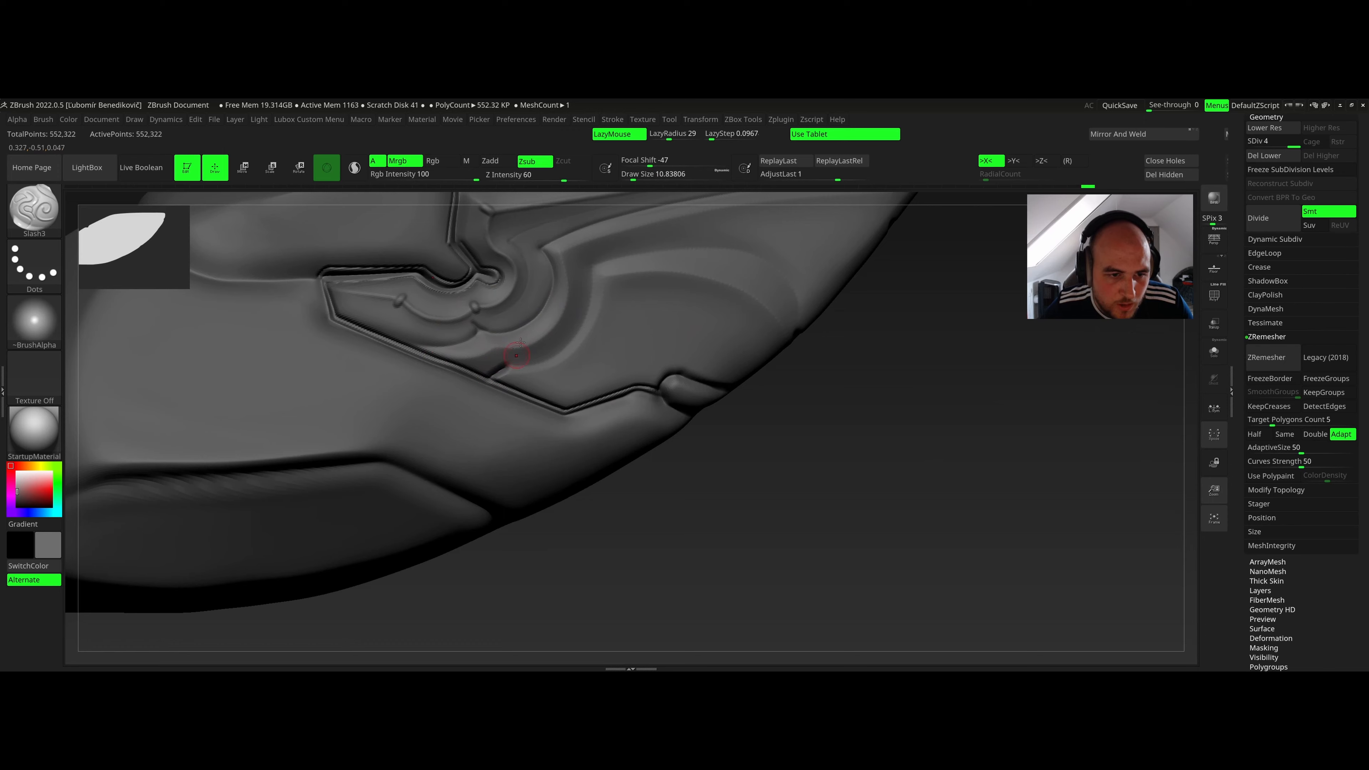
right_drag(503, 368, 496, 377)
mouse_move(480, 423)
mouse_down()
mouse_move(547, 395)
mouse_move(563, 312)
mouse_up()
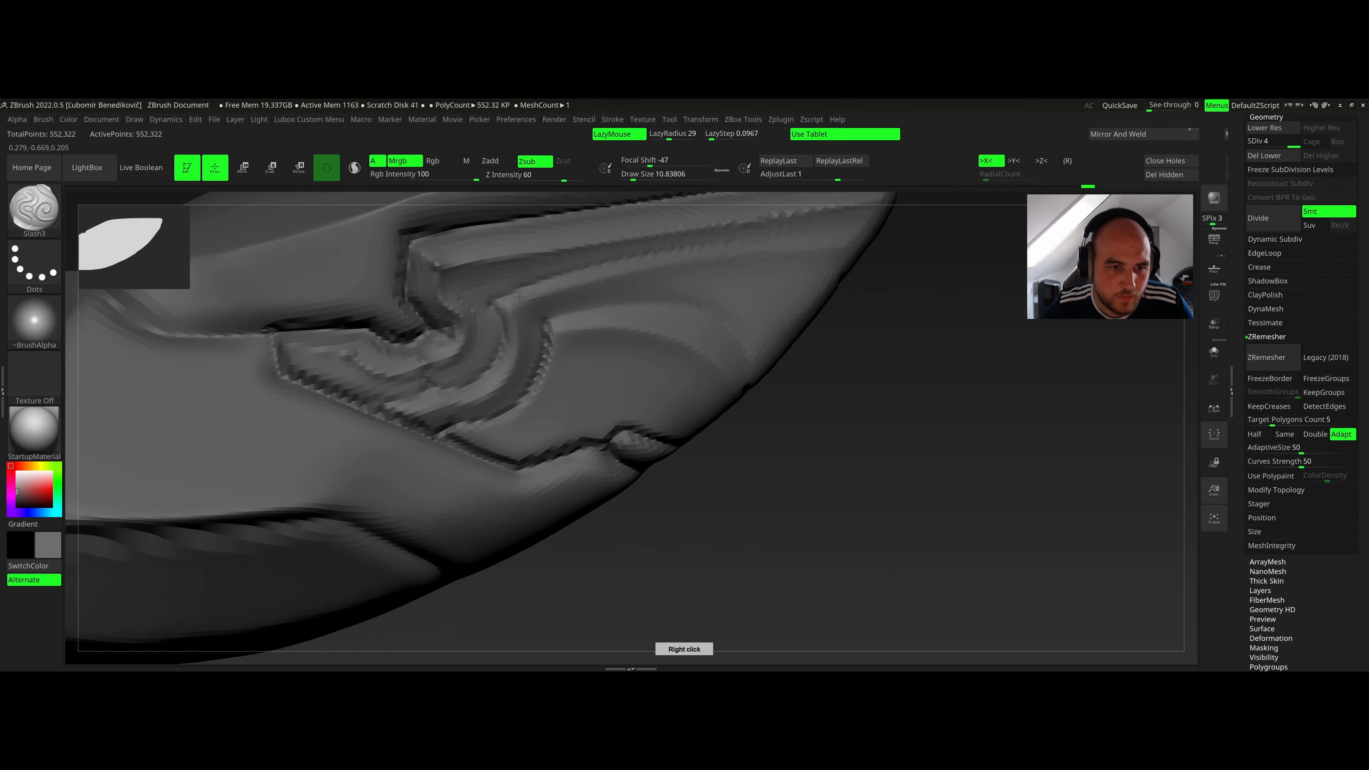
Trace the inner arch with a sharp Slash3 cut, from the outer band's corner to the panel's rim.
right_drag(562, 312, 503, 314)
mouse_move(498, 313)
mouse_down()
mouse_move(626, 296)
mouse_move(666, 305)
mouse_move(695, 339)
mouse_up()
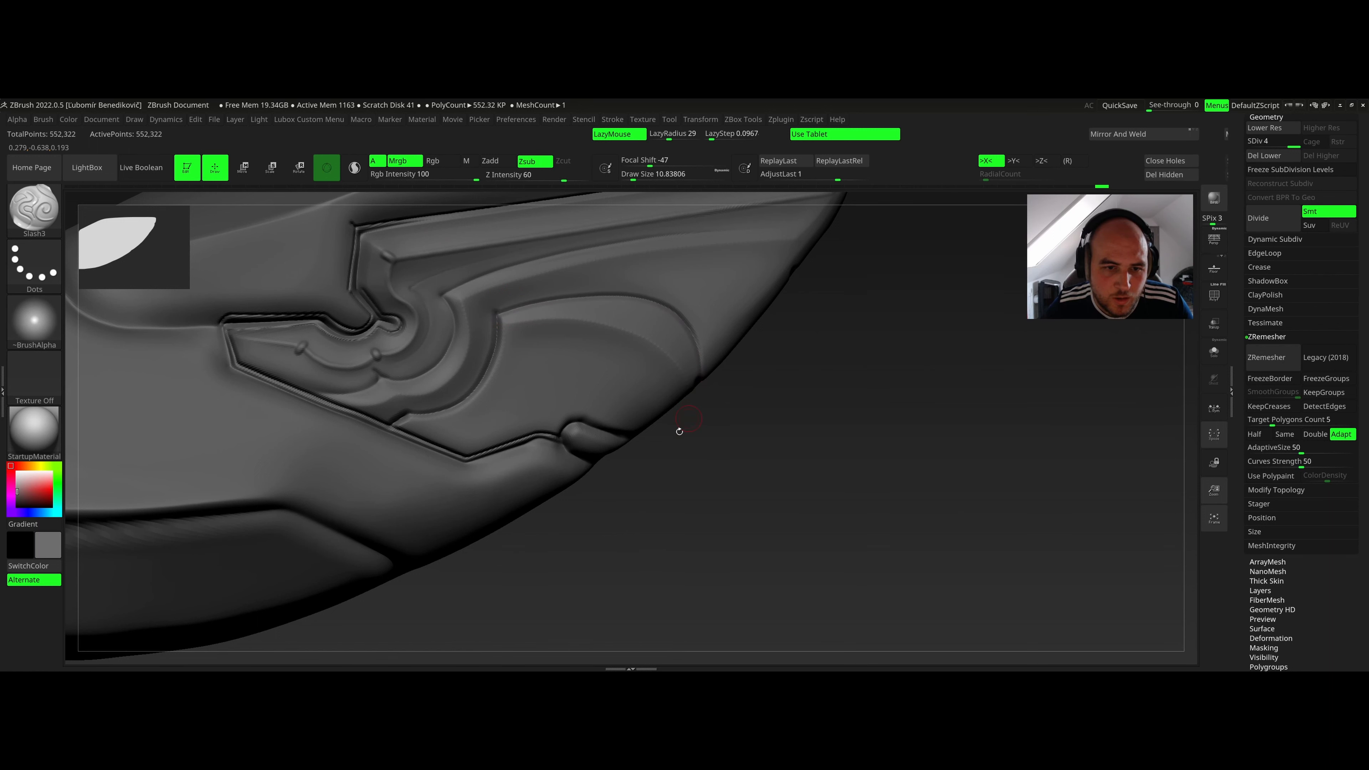
ctrl+right_drag(676, 429, 403, 309)
ctrl+right_drag(604, 305, 606, 340)
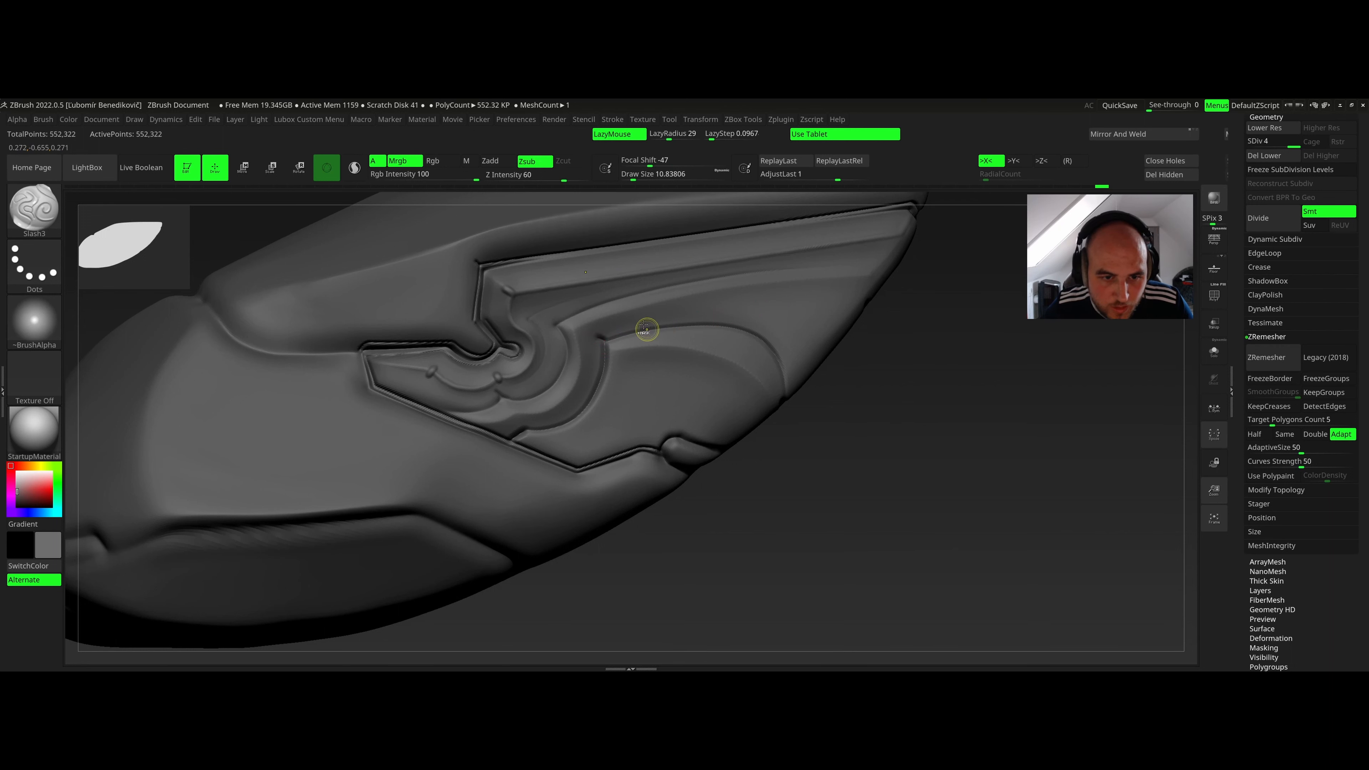
Lower the Slash3 draw size to about 4.7 and cut small sharp notches at the inner corners of the curved bands.
mouse_move(648, 330)
ctrl+right_down()
mouse_move(530, 316)
mouse_move(635, 339)
ctrl+right_up()
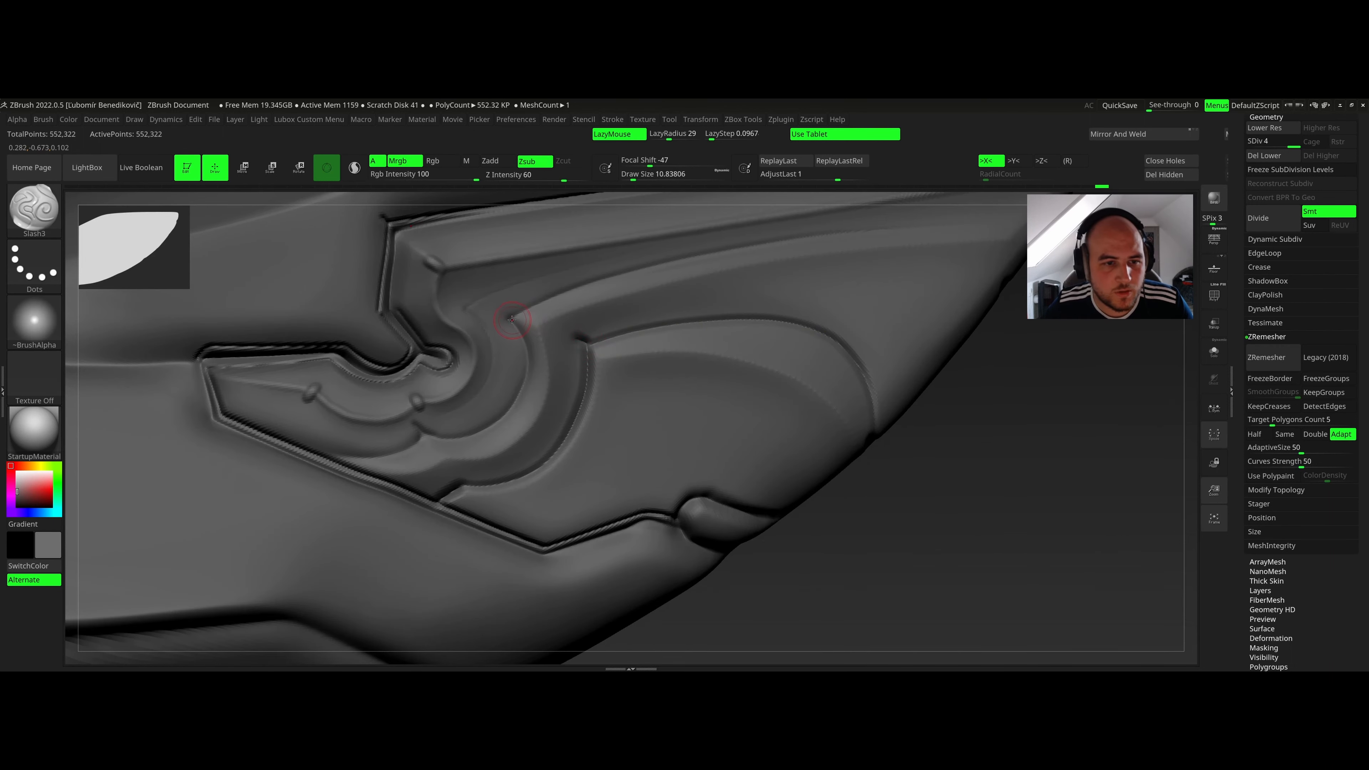
drag(502, 314, 491, 310)
mouse_move(541, 336)
ctrl+right_down()
mouse_move(515, 276)
mouse_move(563, 333)
ctrl+right_up()
right_click(562, 332)
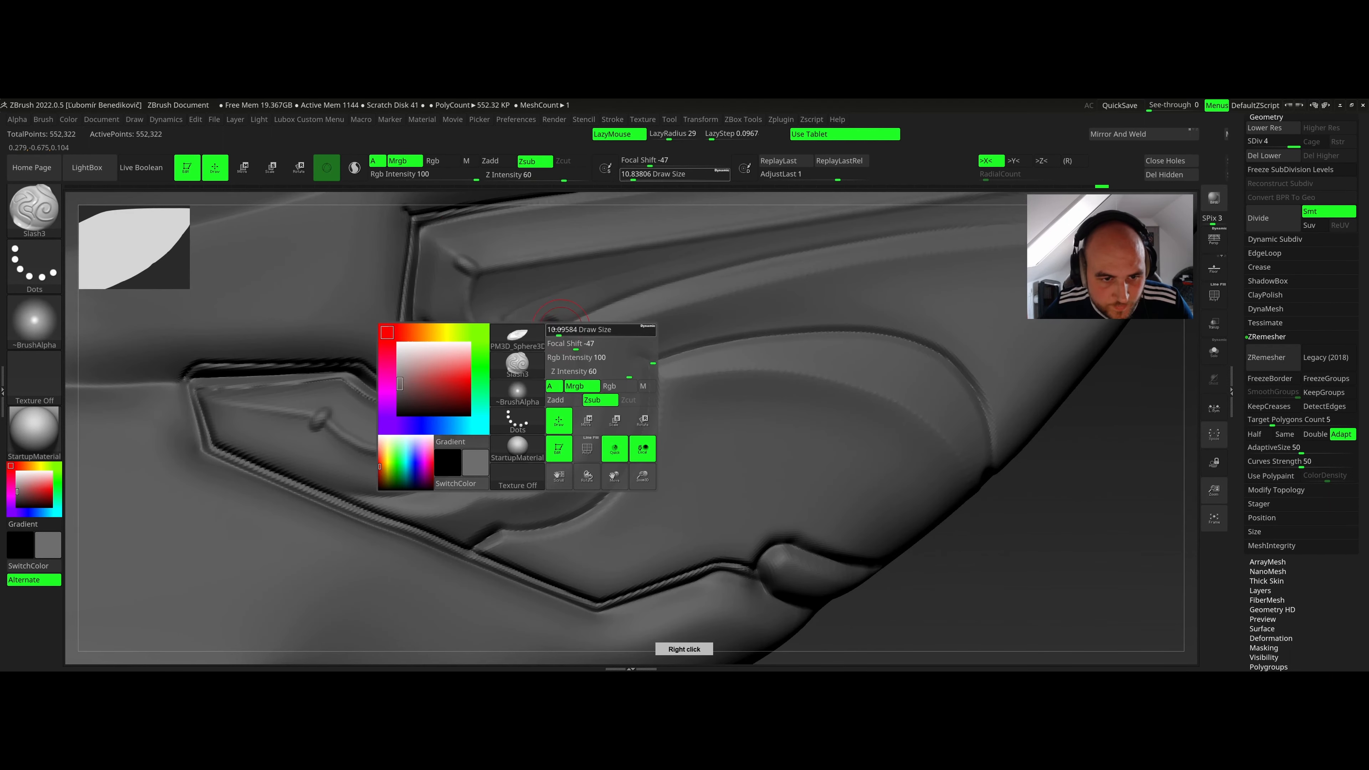
drag(570, 322, 568, 327)
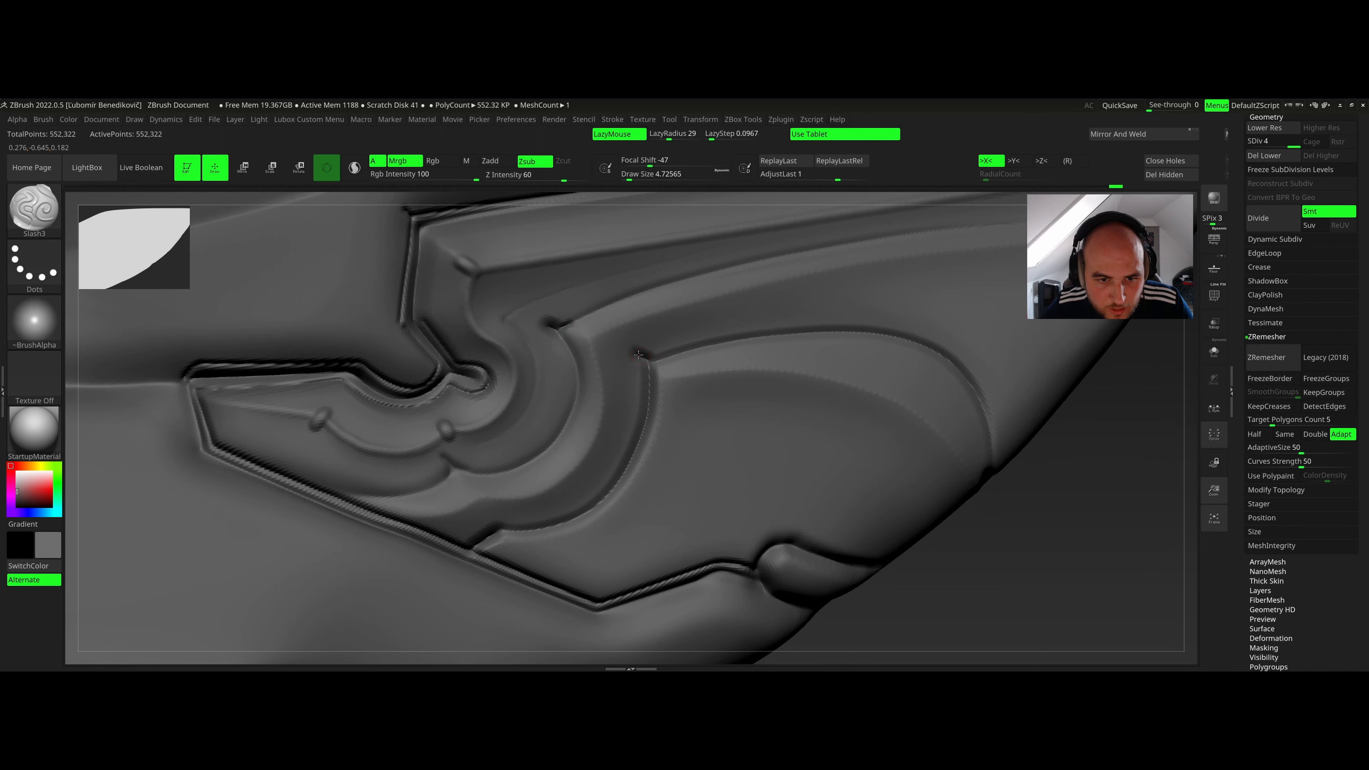
mouse_move(654, 300)
ctrl+right_down()
mouse_move(626, 264)
mouse_move(585, 259)
mouse_move(565, 304)
mouse_move(629, 302)
ctrl+right_up()
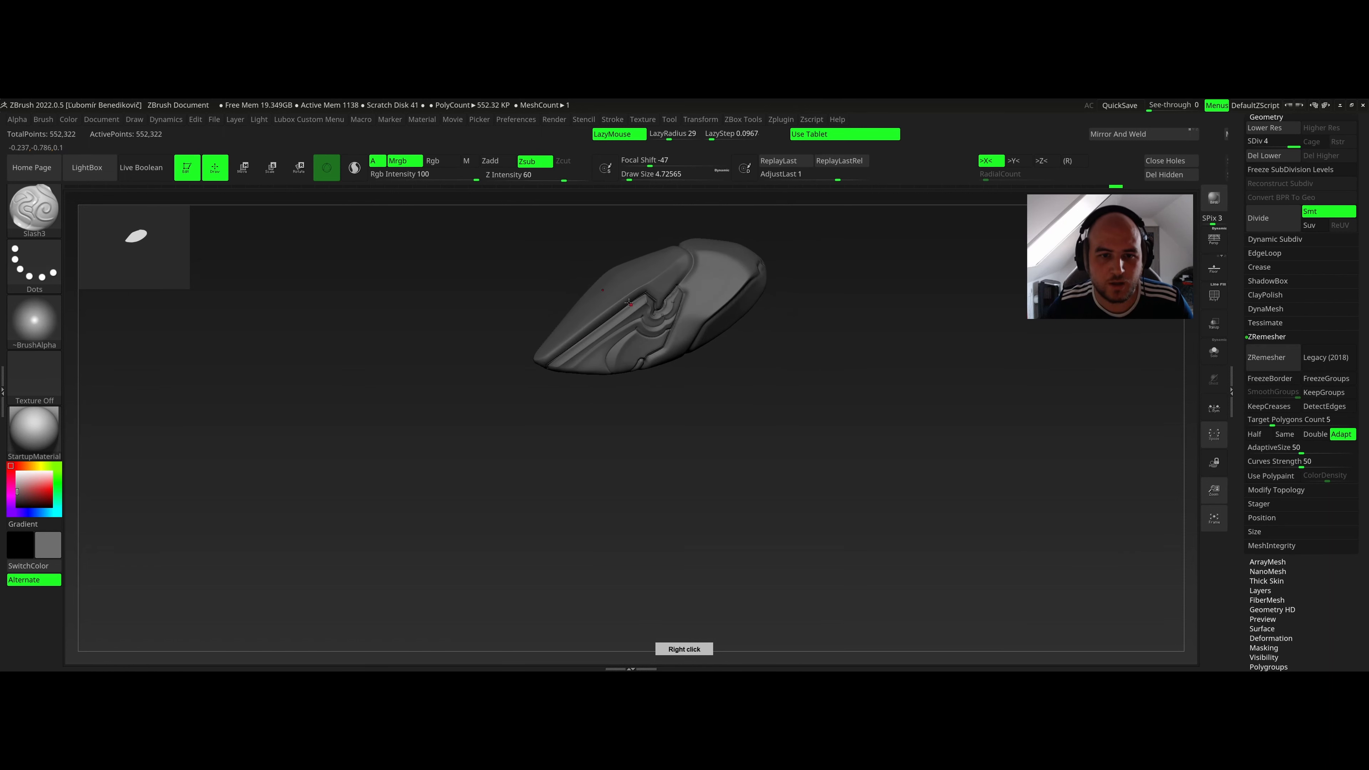
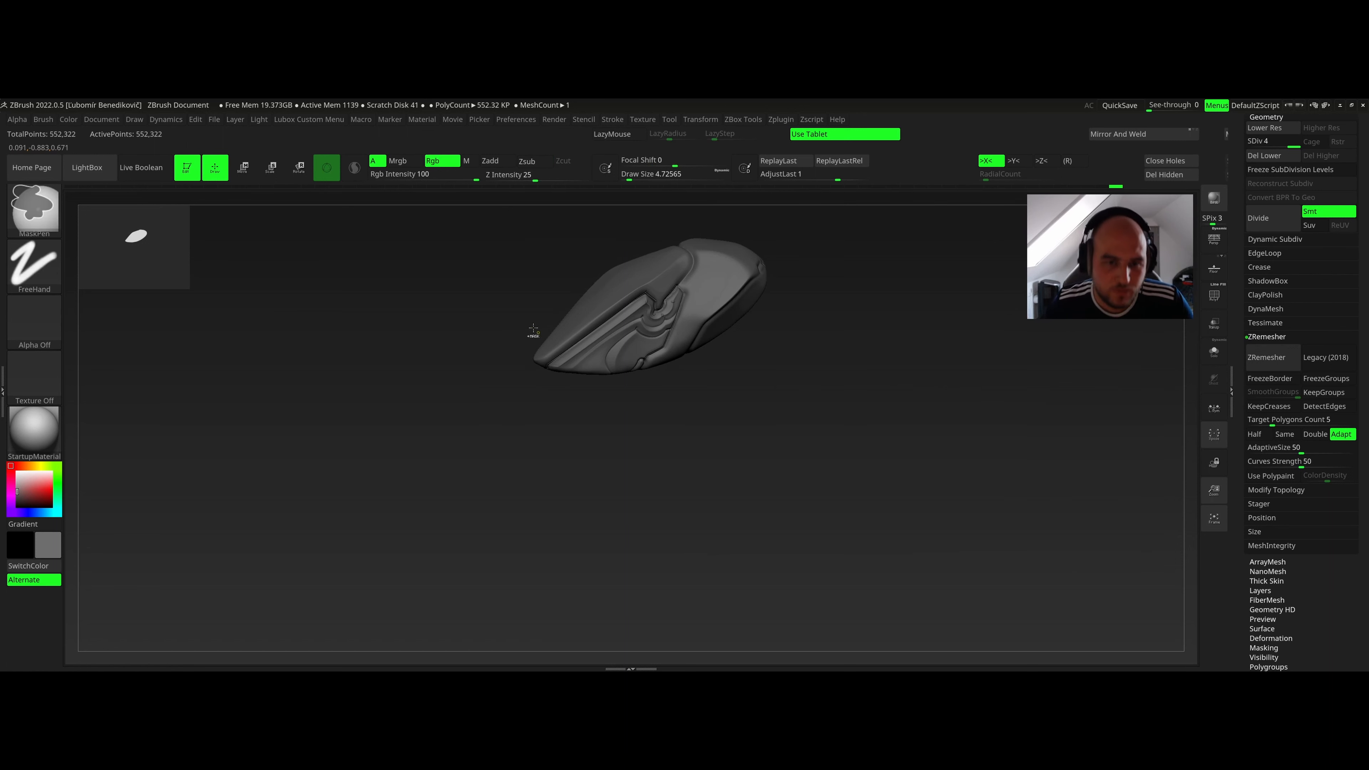
Switch to ClayBuildup at draw size about 27.9 and raise a ridge along the top plate's lower edge, from the tip to the side corner.
mouse_move(536, 335)
ctrl+right_down()
mouse_move(610, 334)
mouse_move(585, 362)
ctrl+right_up()
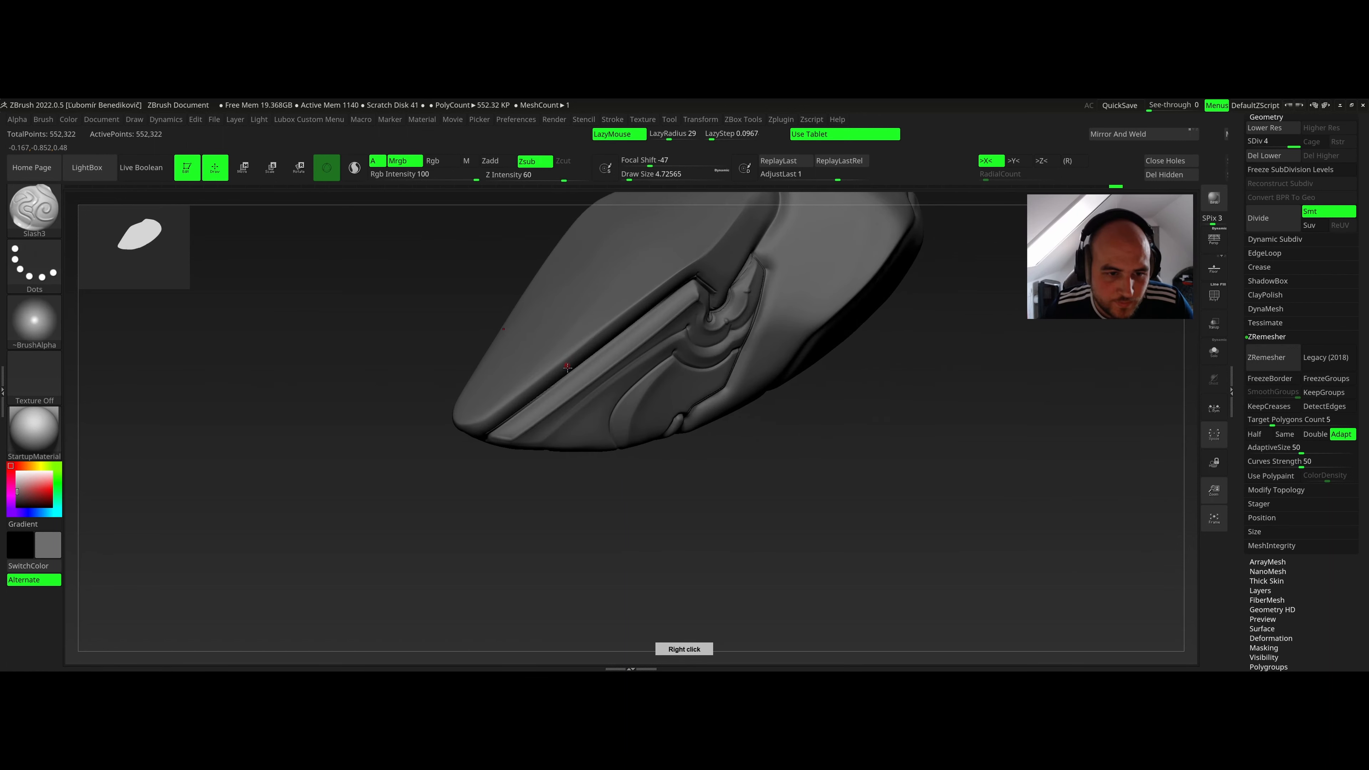
right_click(528, 443)
drag(567, 373, 576, 373)
right_drag(561, 350, 459, 407)
key(b)
key(c)
key(b)
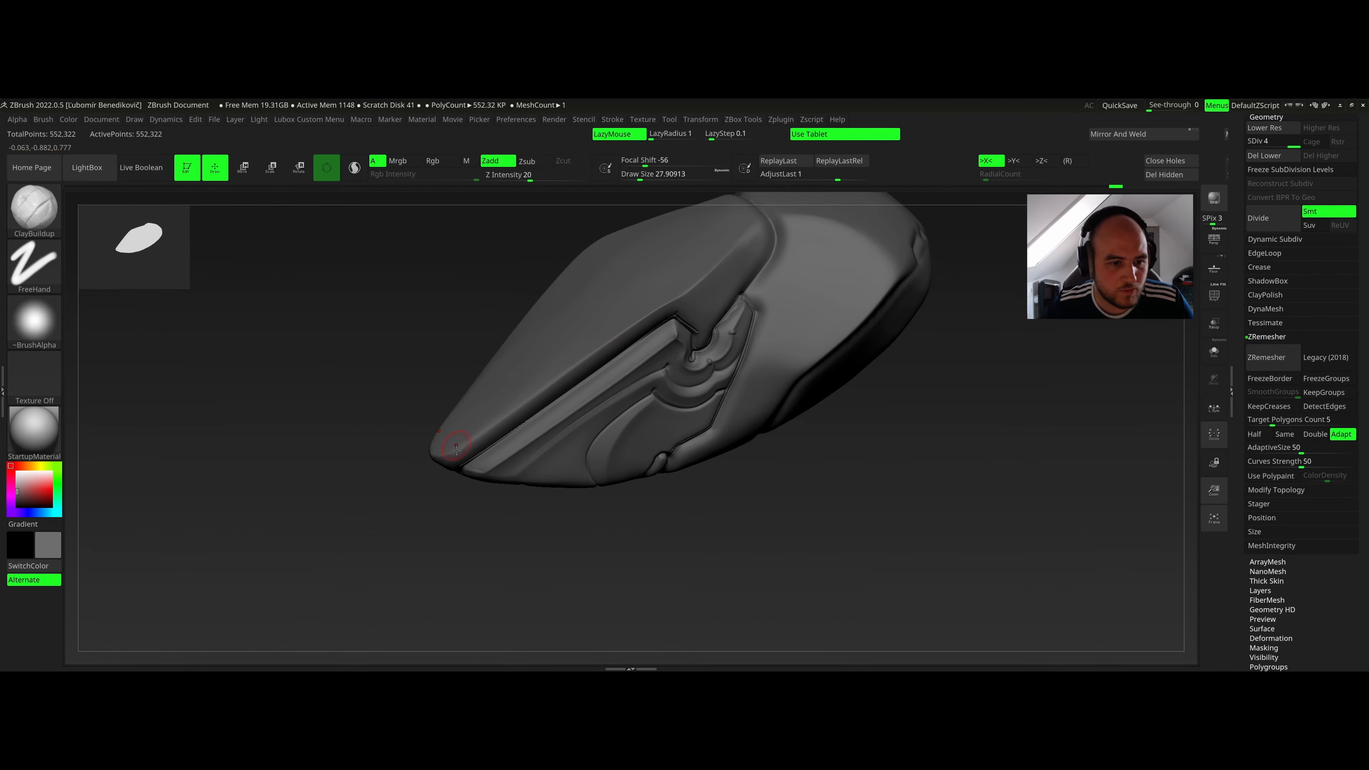
drag(456, 447, 564, 366)
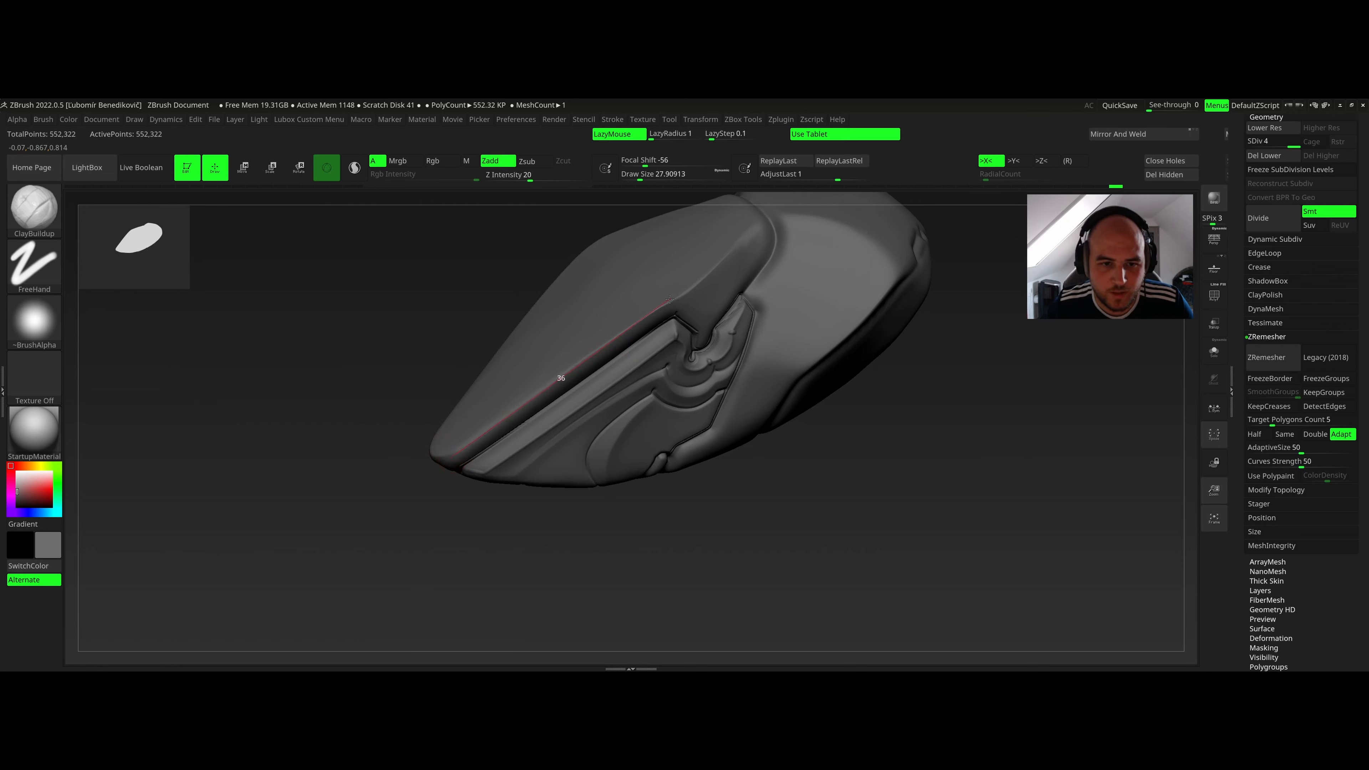
drag(670, 299, 699, 315)
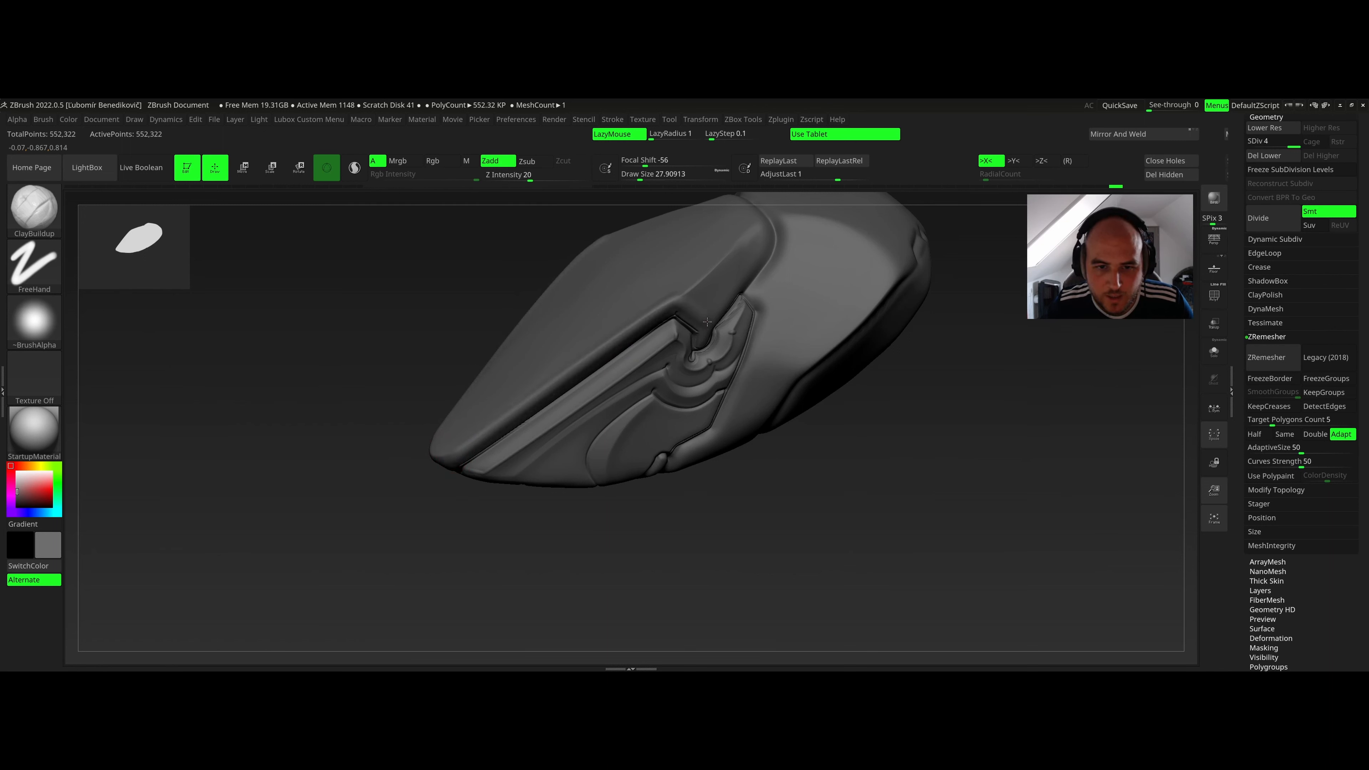
Extend the raised ridge around the plate's side corner and along its rear edge, building up the long edge again toward the tip.
right_drag(698, 316, 723, 314)
drag(764, 271, 757, 277)
mouse_move(757, 277)
right_down()
mouse_move(737, 265)
mouse_move(733, 312)
right_up()
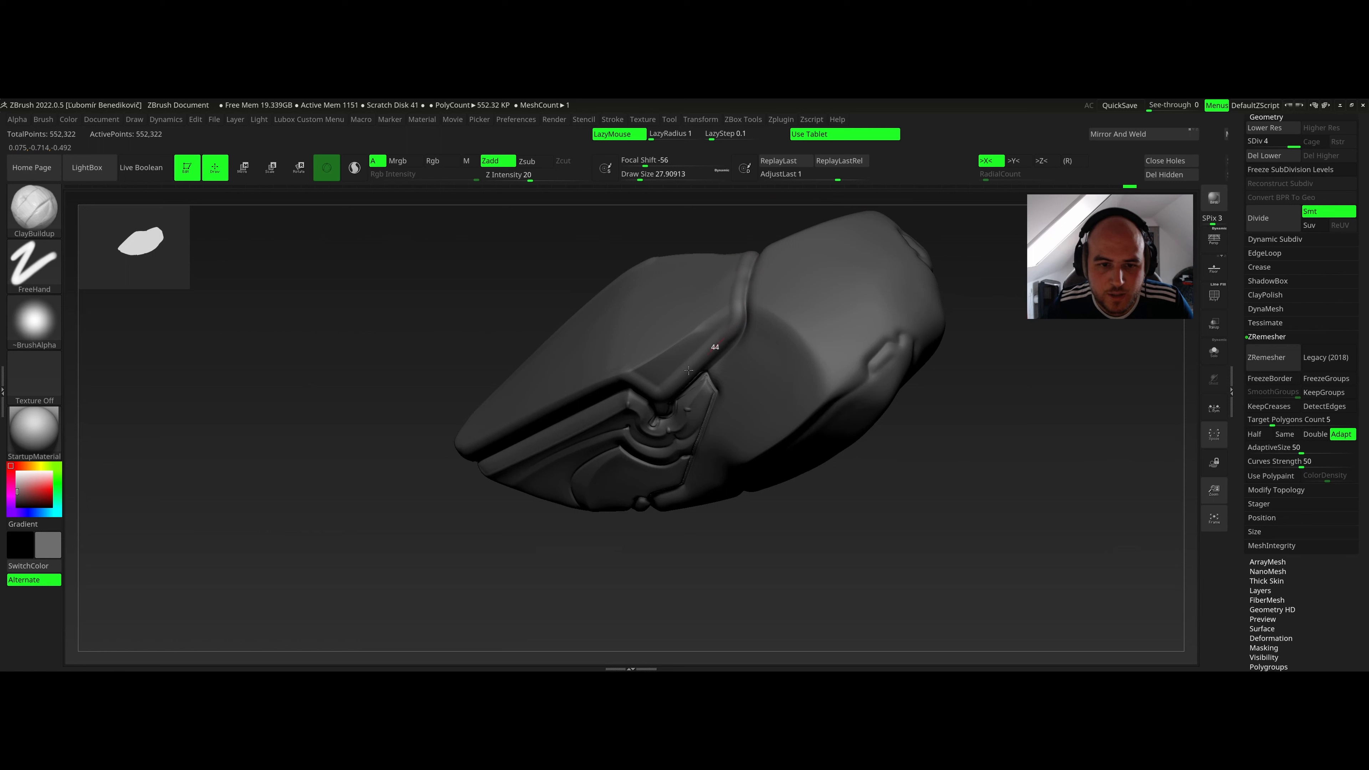
drag(688, 370, 688, 372)
right_drag(688, 372, 452, 413)
drag(691, 330, 438, 413)
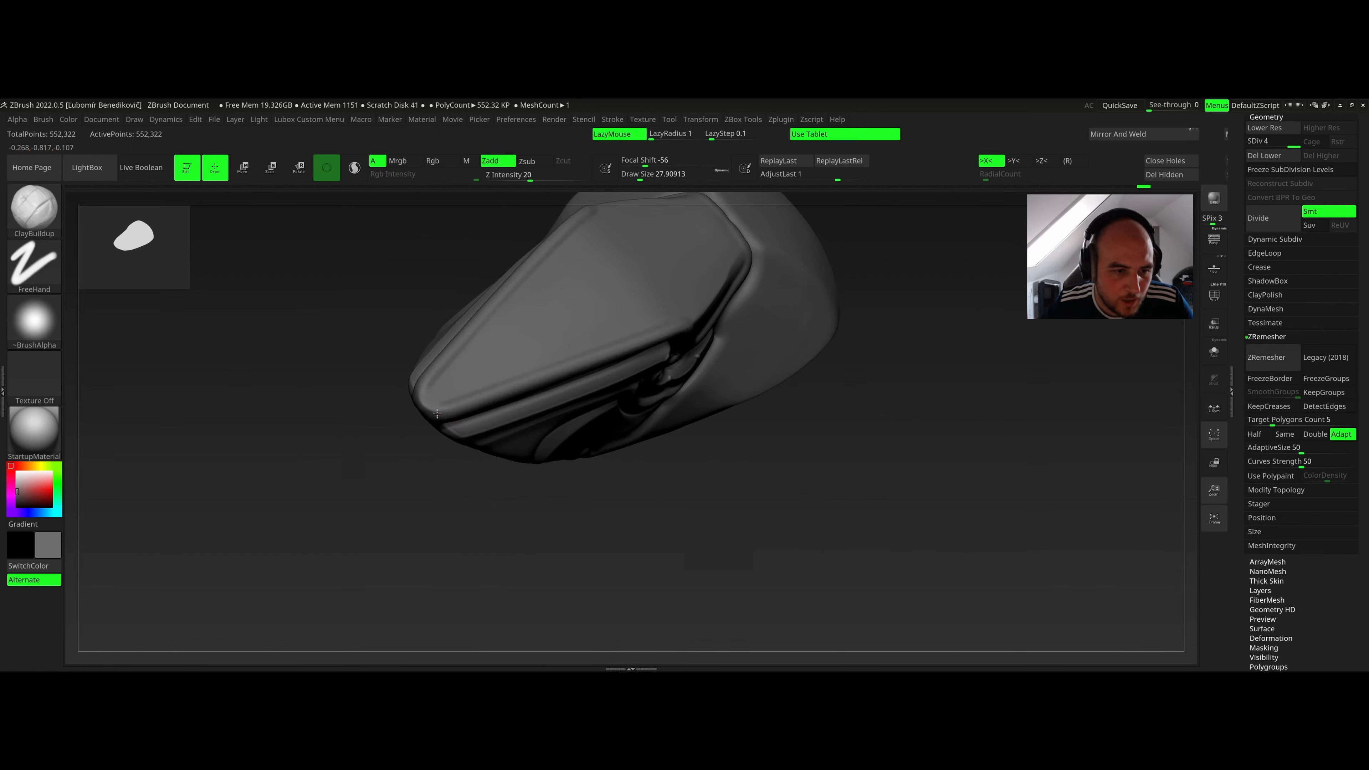
Smooth the built-up surface along the plate's short rear edge beside the side corner.
right_drag(424, 405, 685, 243)
right_drag(685, 243, 590, 370)
mouse_move(657, 306)
right_down()
mouse_move(686, 325)
mouse_move(667, 320)
right_up()
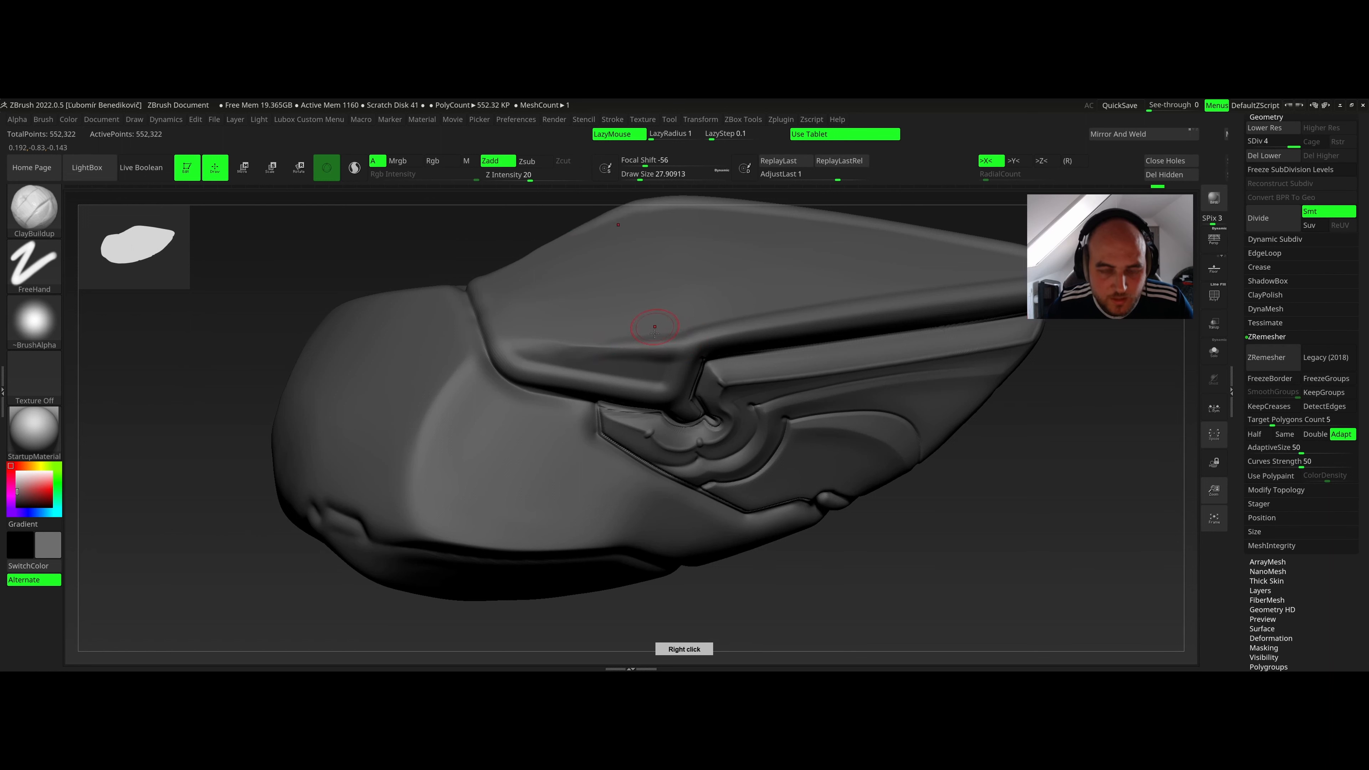
right_drag(651, 318, 654, 330)
shift+drag(682, 346, 499, 333)
shift+drag(661, 351, 660, 350)
Switch to hPolish at draw size about 62.5 and flatten the plate's short side face, its corner and the adjoining rim.
mouse_move(658, 350)
right_down()
mouse_move(643, 310)
mouse_move(593, 399)
right_up()
key(b)
key(h)
key(p)
key(space)
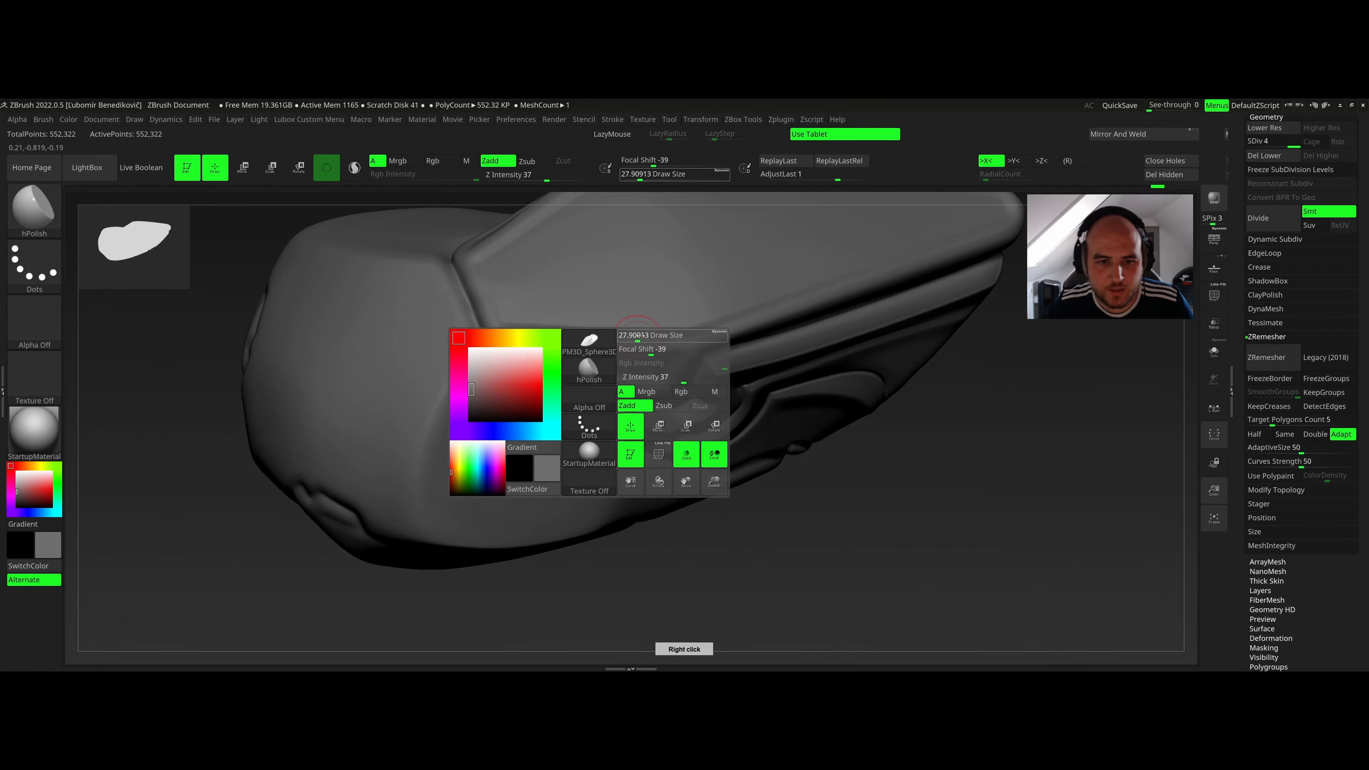
drag(638, 336, 647, 338)
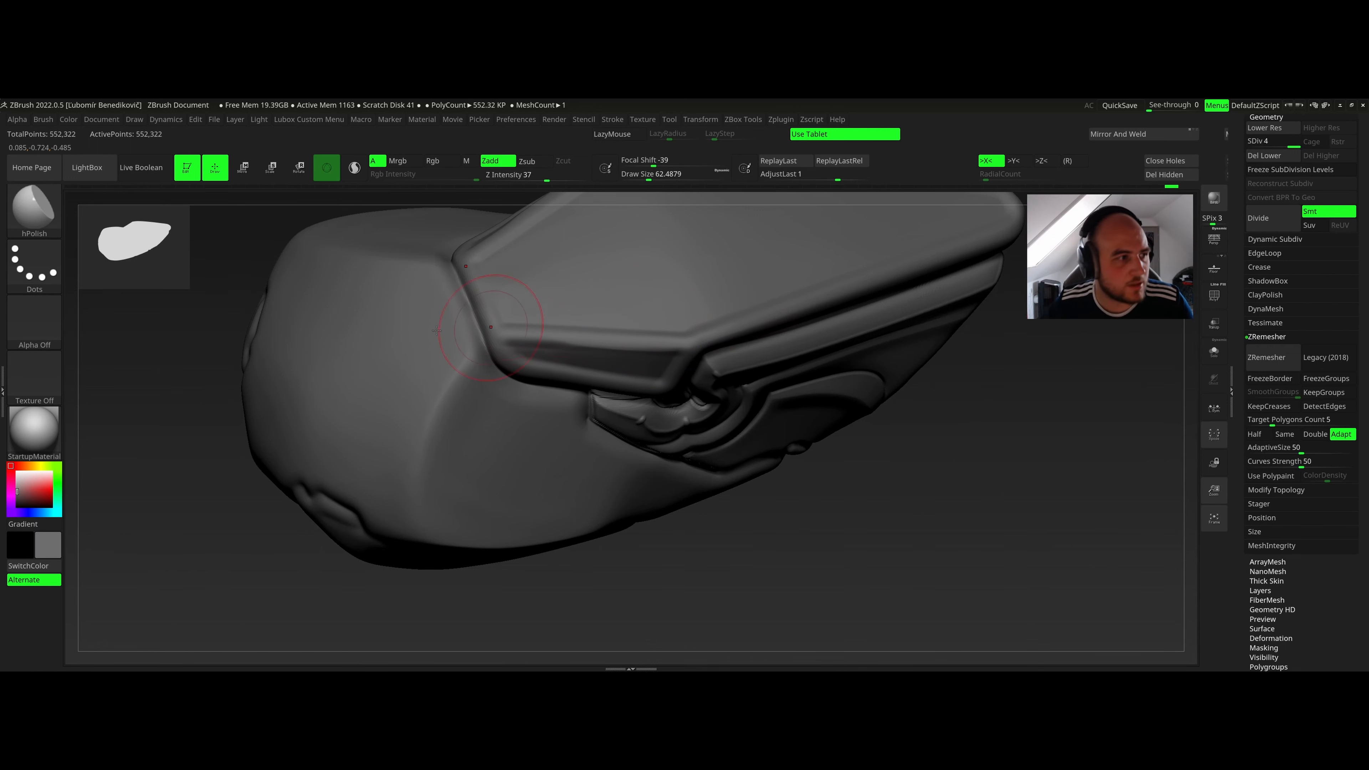
right_drag(502, 327, 609, 333)
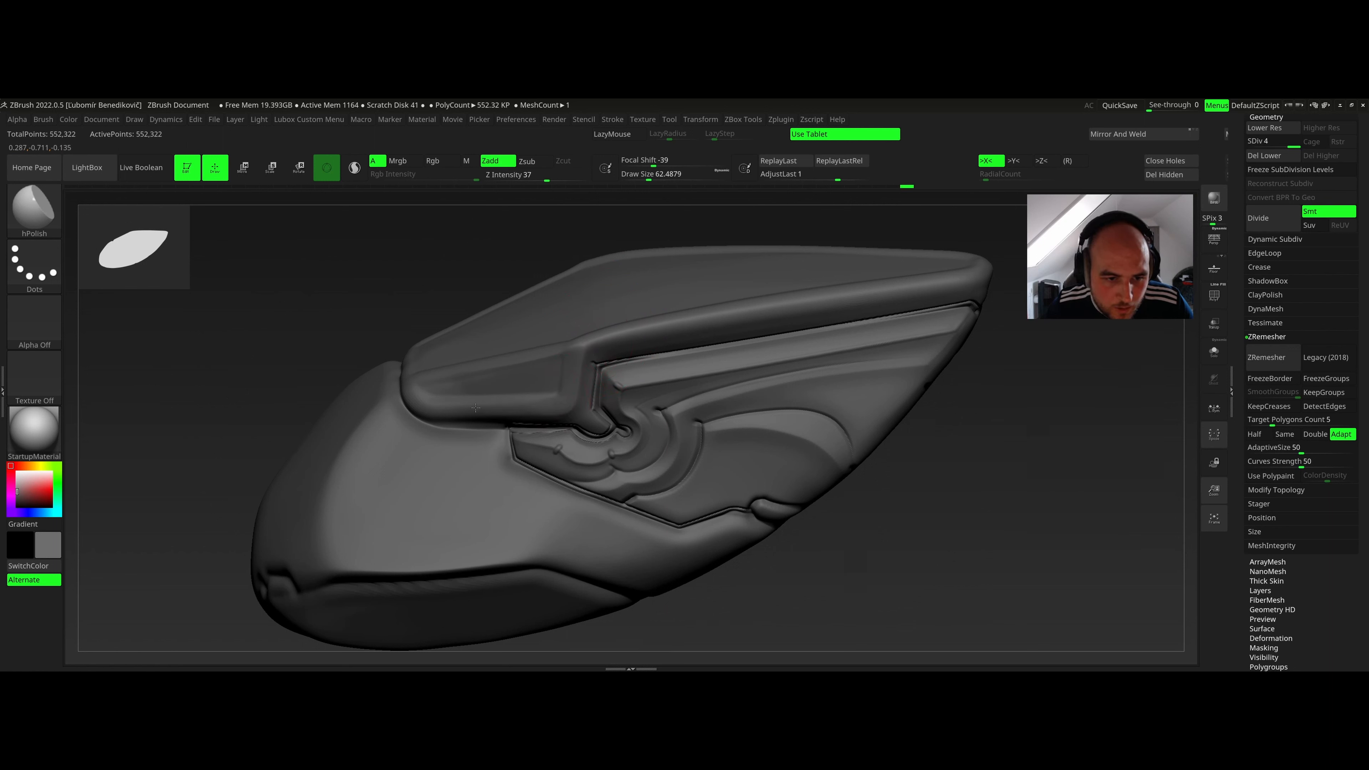
drag(455, 408, 435, 401)
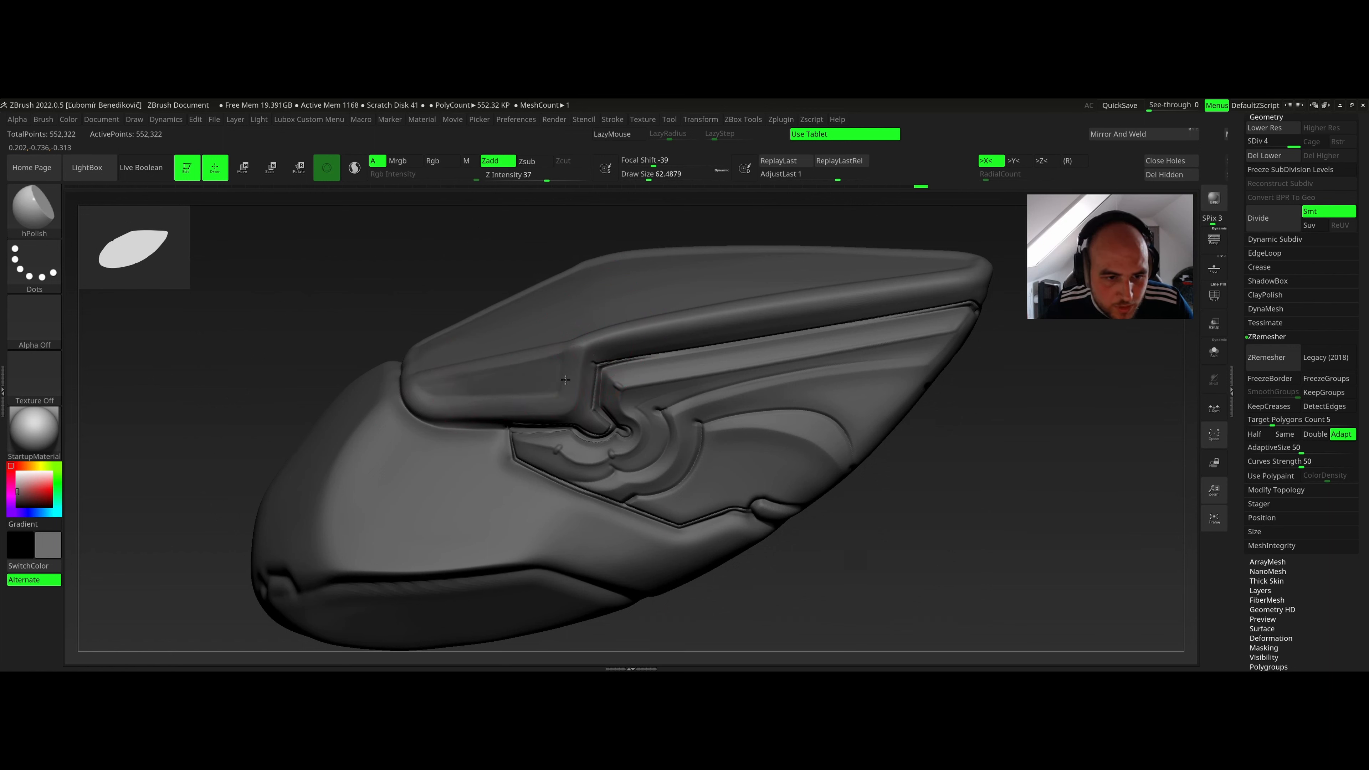
drag(572, 377, 581, 346)
drag(687, 321, 690, 322)
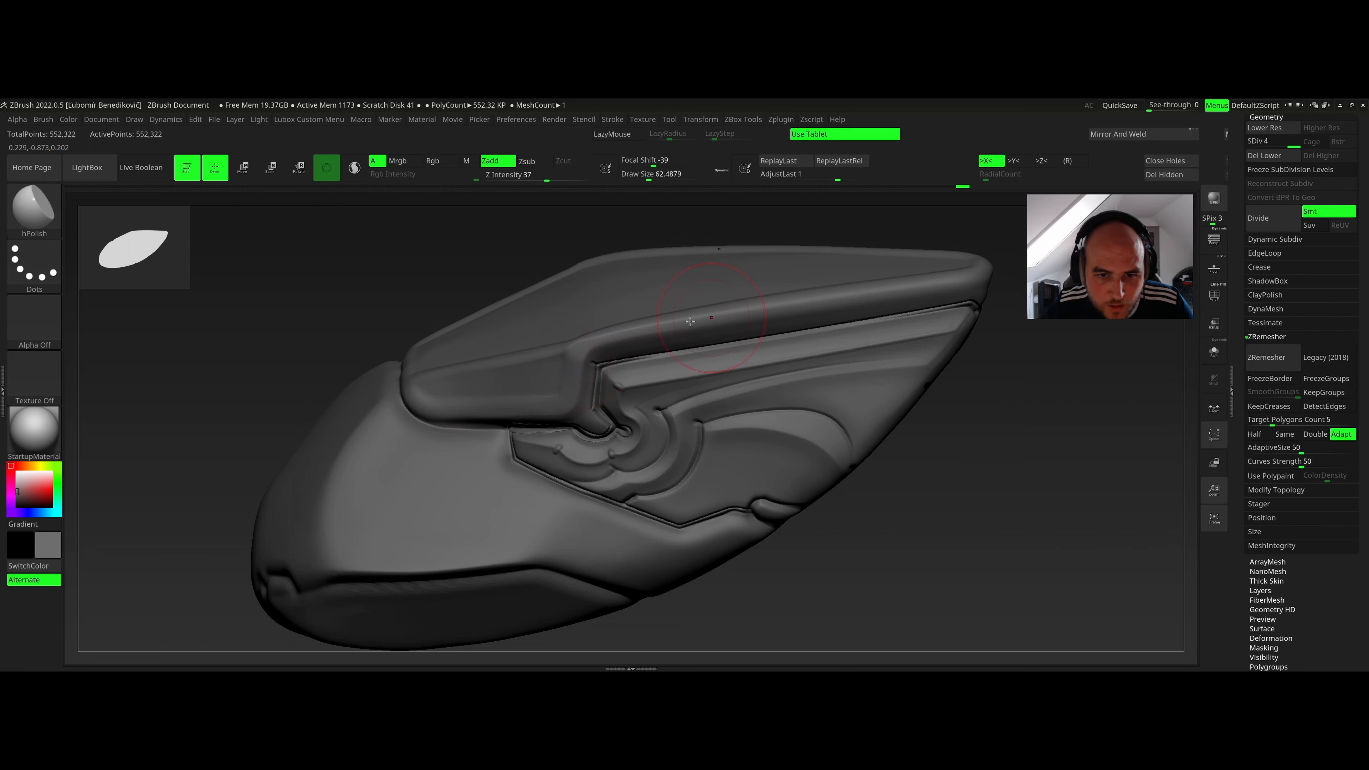
Polish the plate's long rim into a clean bevel, from the tip back to the side corner.
mouse_move(984, 279)
right_down()
mouse_move(944, 278)
mouse_move(973, 270)
mouse_move(967, 240)
right_up()
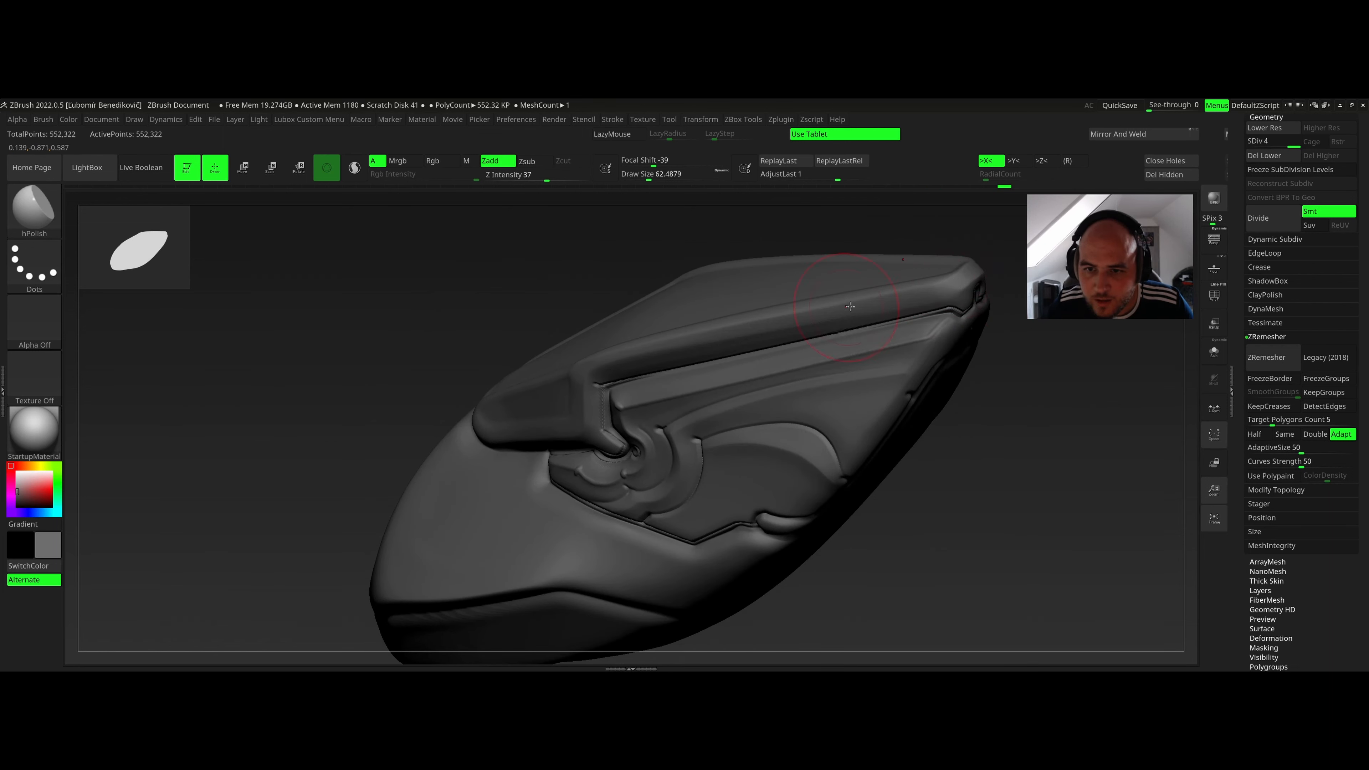
drag(938, 289, 683, 338)
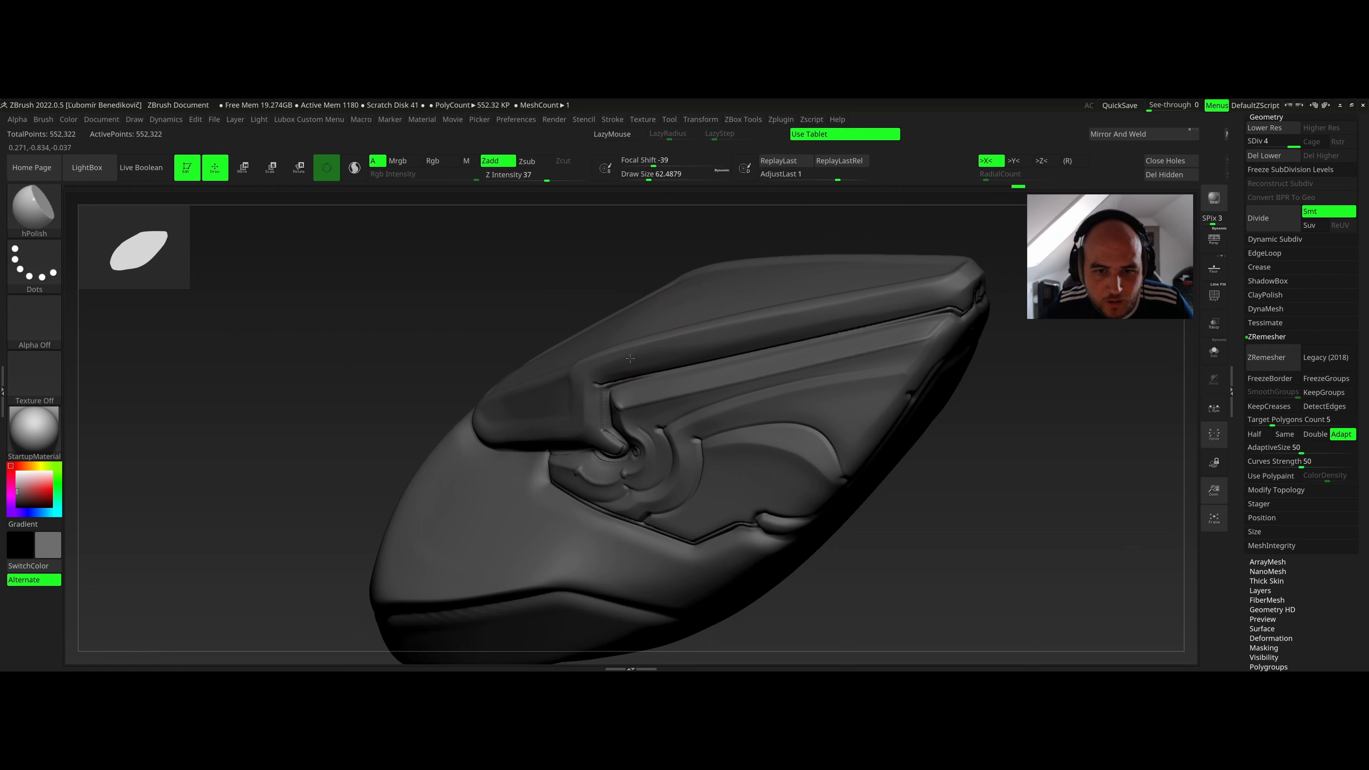
right_drag(743, 339, 793, 312)
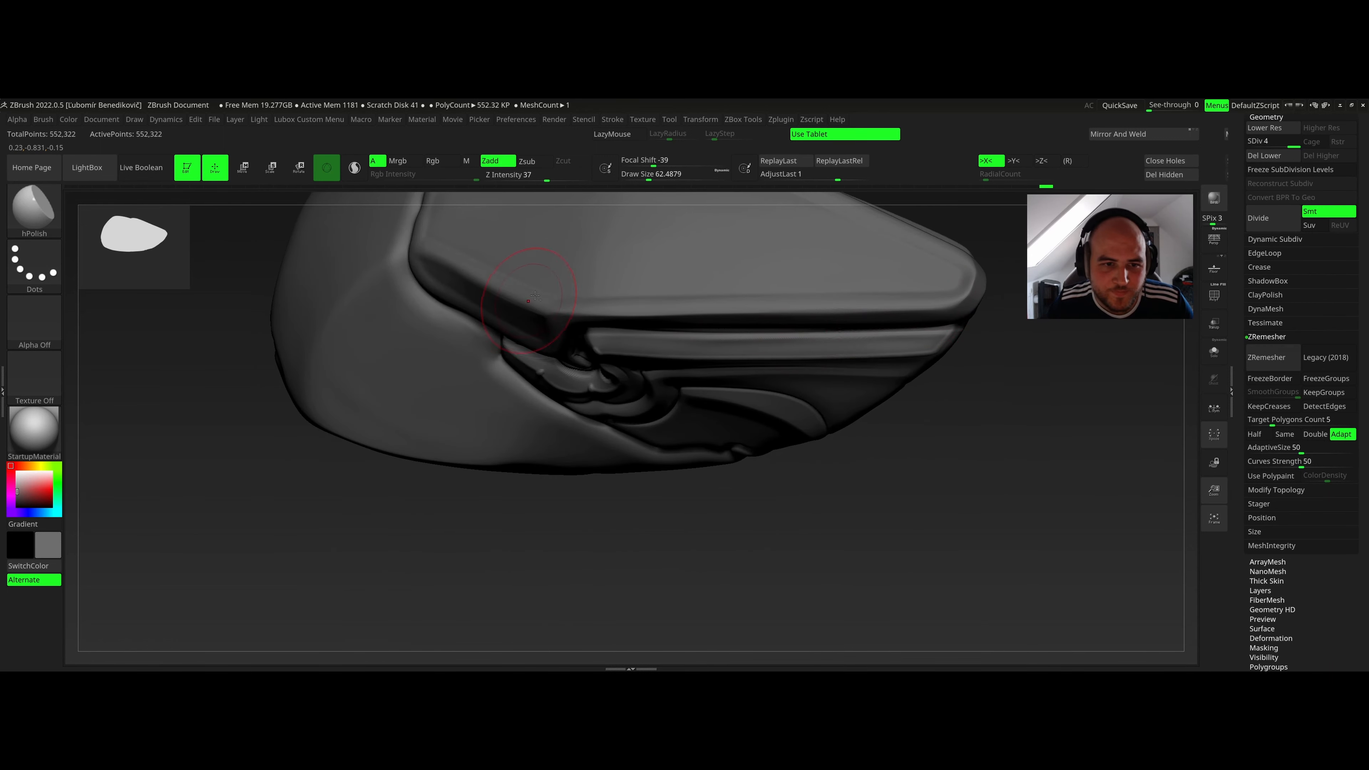
mouse_move(631, 313)
right_down()
mouse_move(665, 334)
mouse_move(652, 410)
mouse_move(563, 302)
right_up()
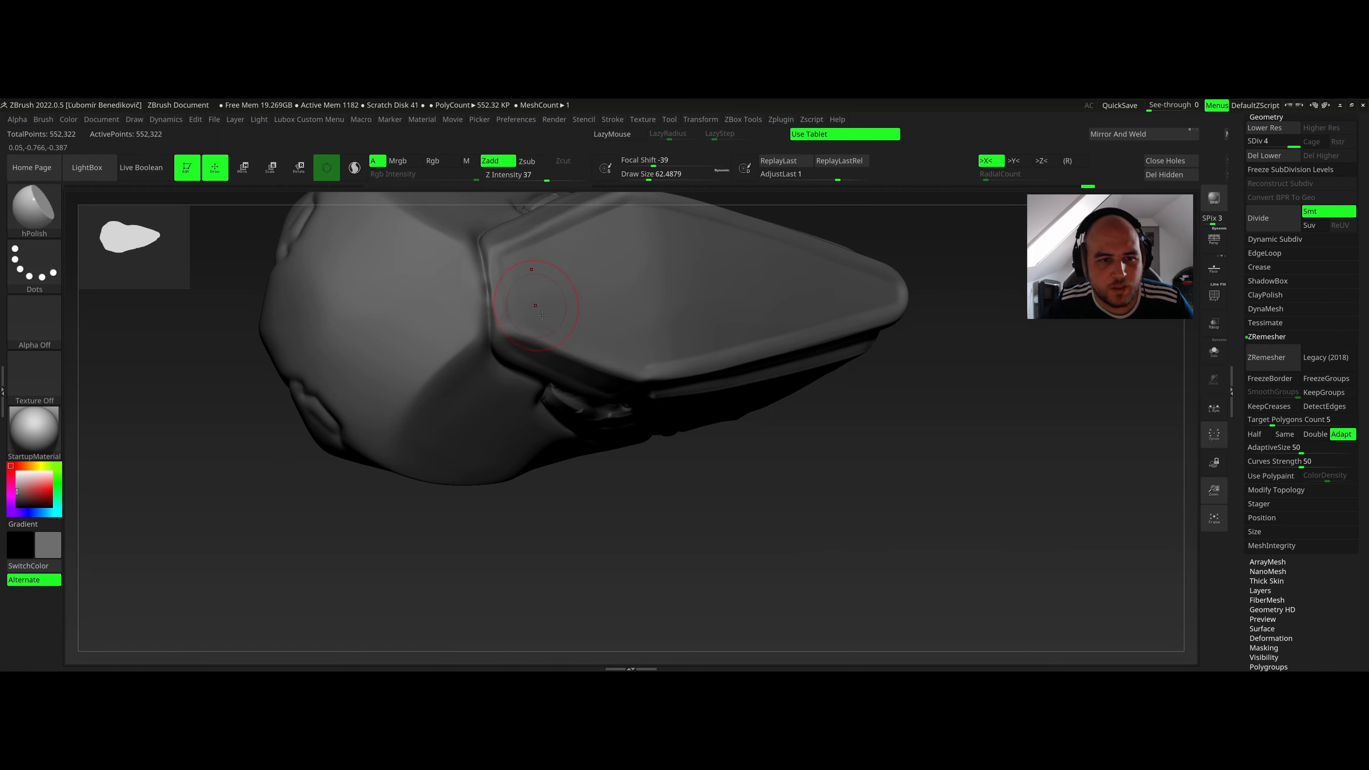
Switch to Slash3 at draw size about 31.8 and cut a groove inside the plate's short rear edge up to the side corner.
mouse_move(533, 302)
right_down()
mouse_move(519, 319)
mouse_move(536, 325)
mouse_move(617, 295)
mouse_move(632, 337)
mouse_move(531, 388)
right_up()
key(b)
key(s)
key(3)
right_click(533, 382)
drag(534, 382, 529, 382)
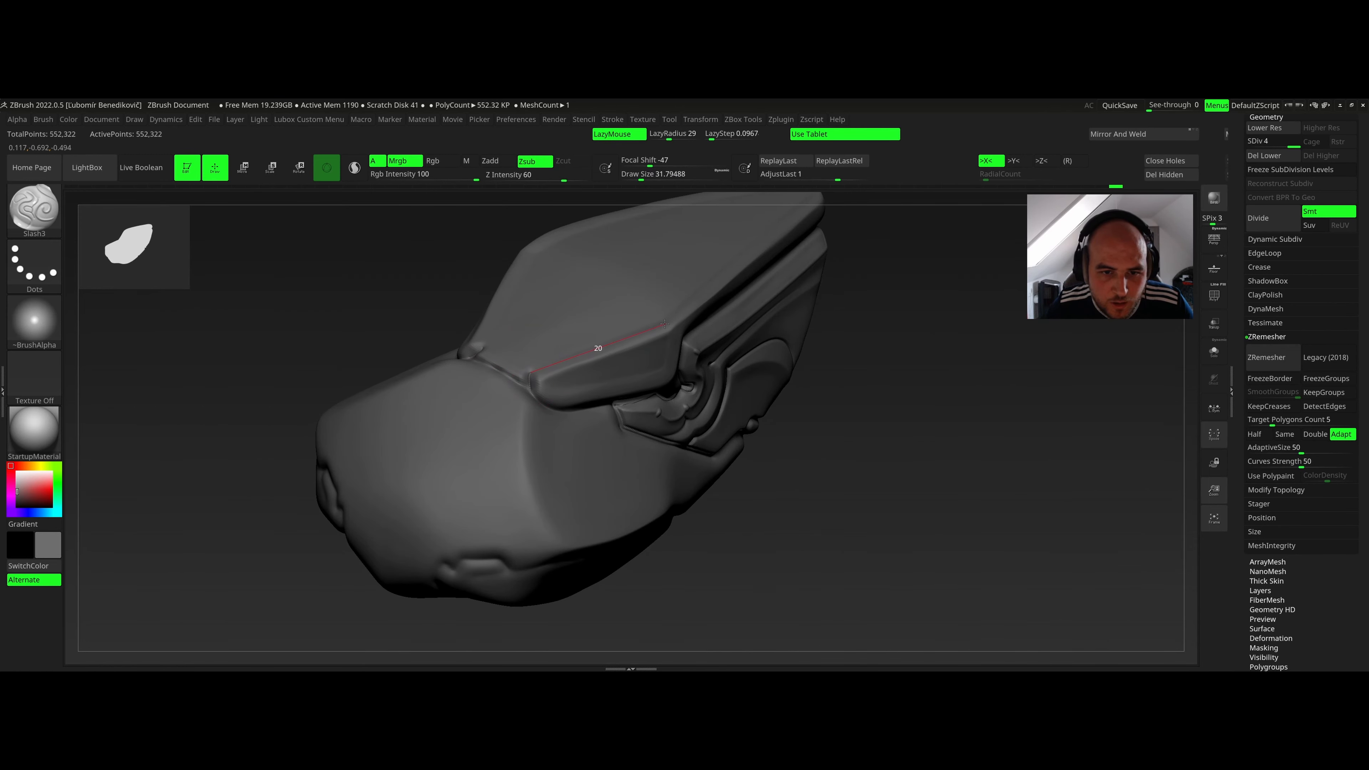
right_drag(669, 298, 598, 412)
key(ctrl+z)
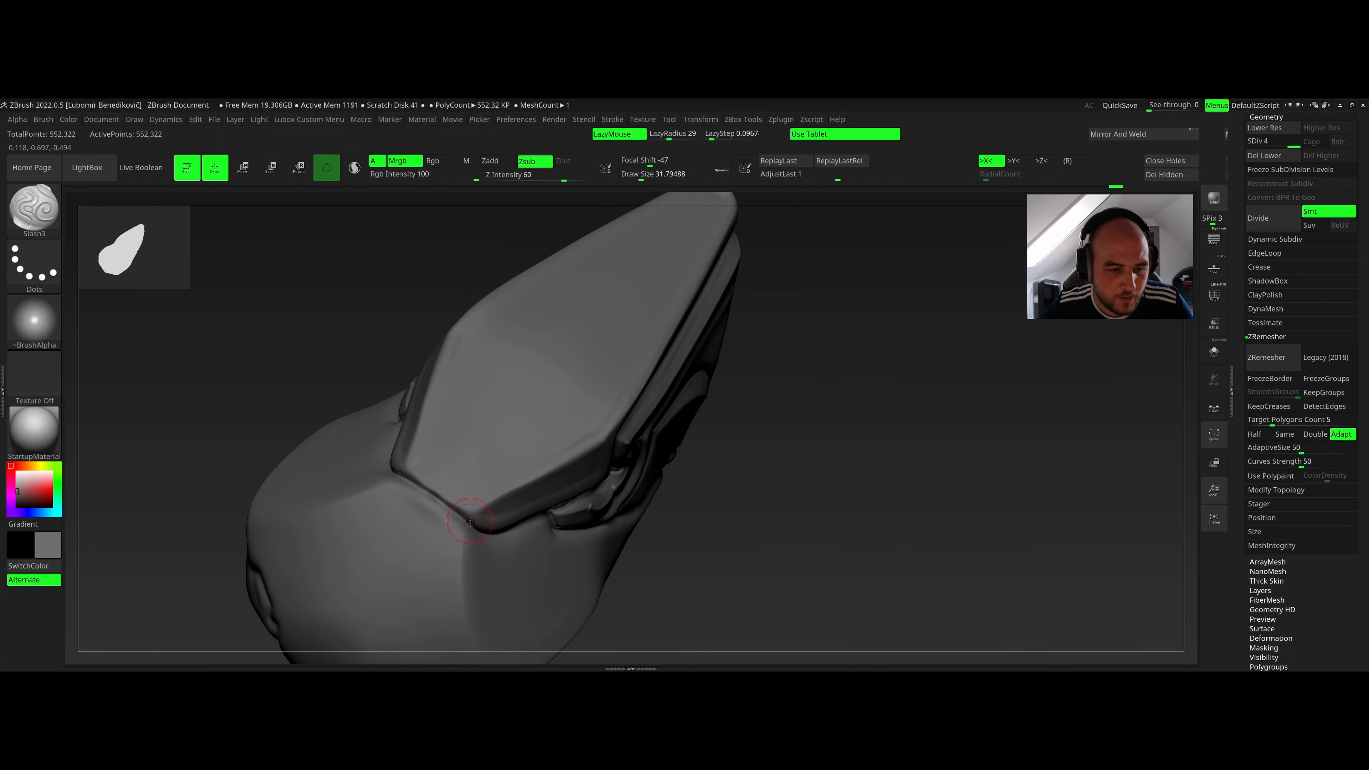
drag(464, 505, 479, 490)
drag(586, 436, 590, 410)
Lower the Slash3 draw size to about 22 and continue the groove inside the plate's long rim up to the tip.
right_click(597, 396)
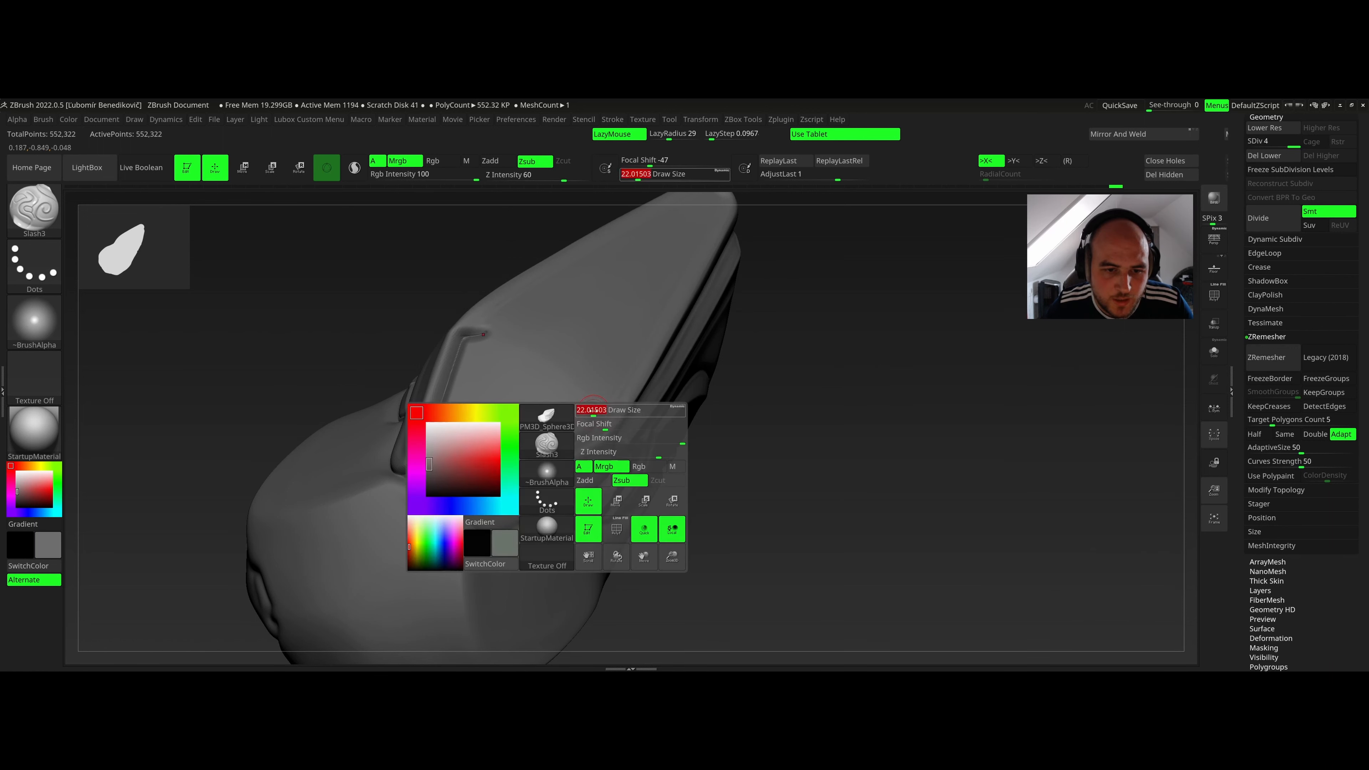
right_drag(589, 410, 567, 420)
drag(564, 434, 685, 230)
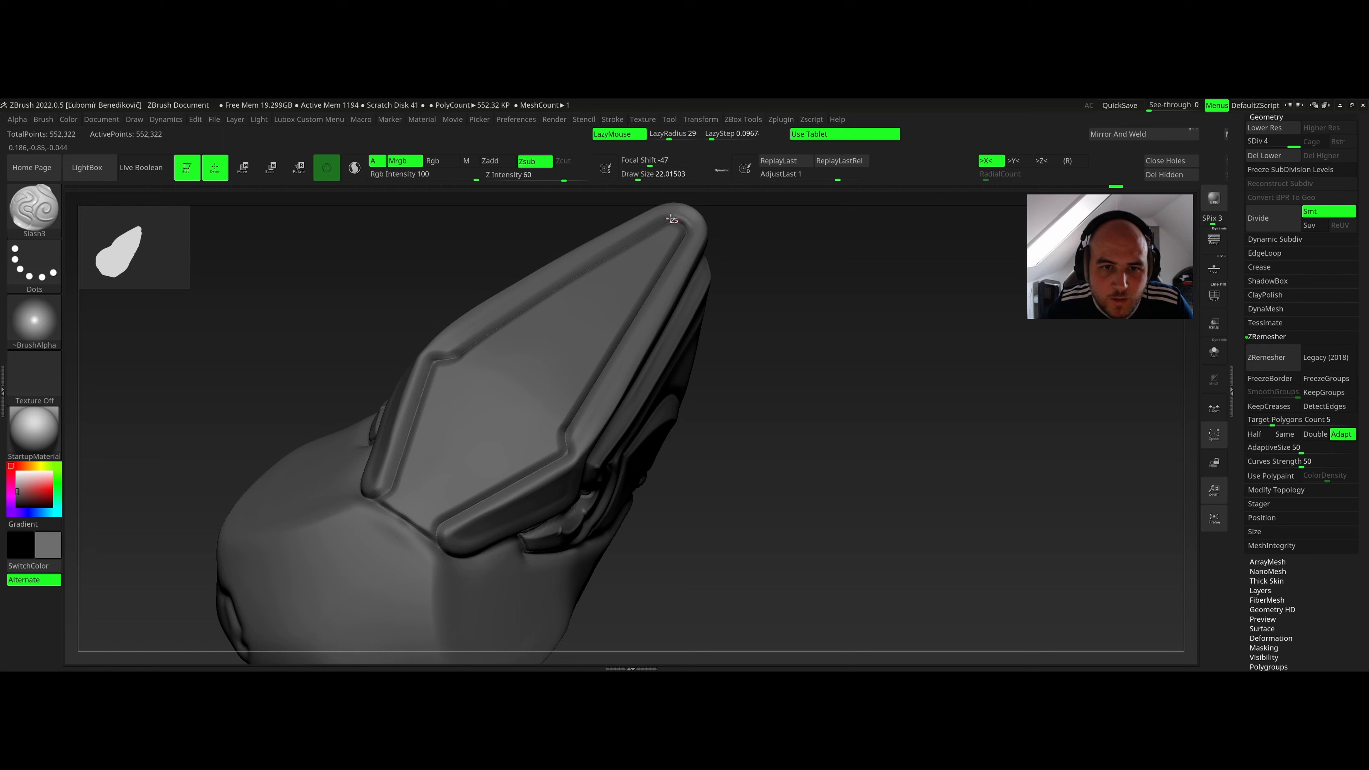
Reduce the Slash3 draw size to about 13.2 and sharpen the rim groove at the plate's side corner.
right_click(561, 431)
drag(572, 438, 561, 437)
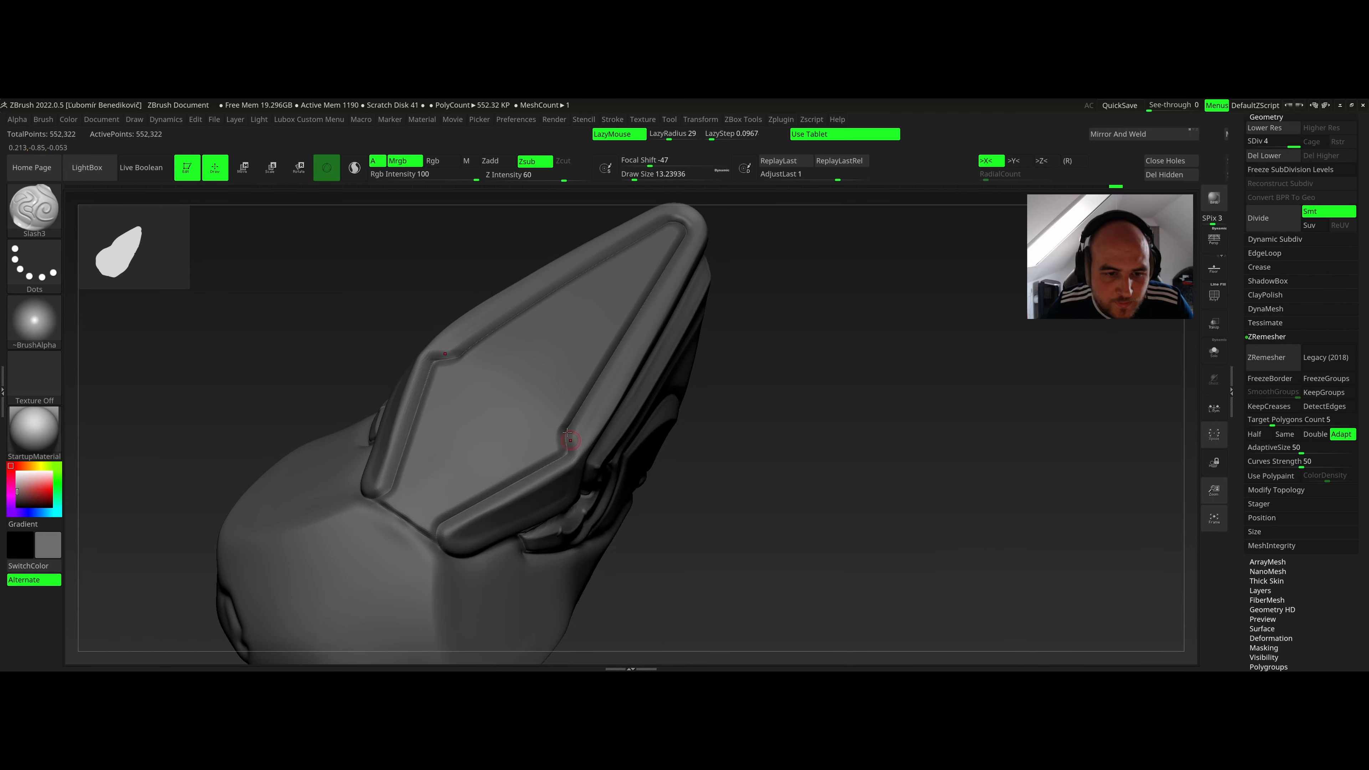
right_drag(568, 432, 571, 361)
mouse_move(525, 419)
right_down()
mouse_move(525, 385)
mouse_move(570, 320)
mouse_move(617, 296)
mouse_move(618, 312)
right_up()
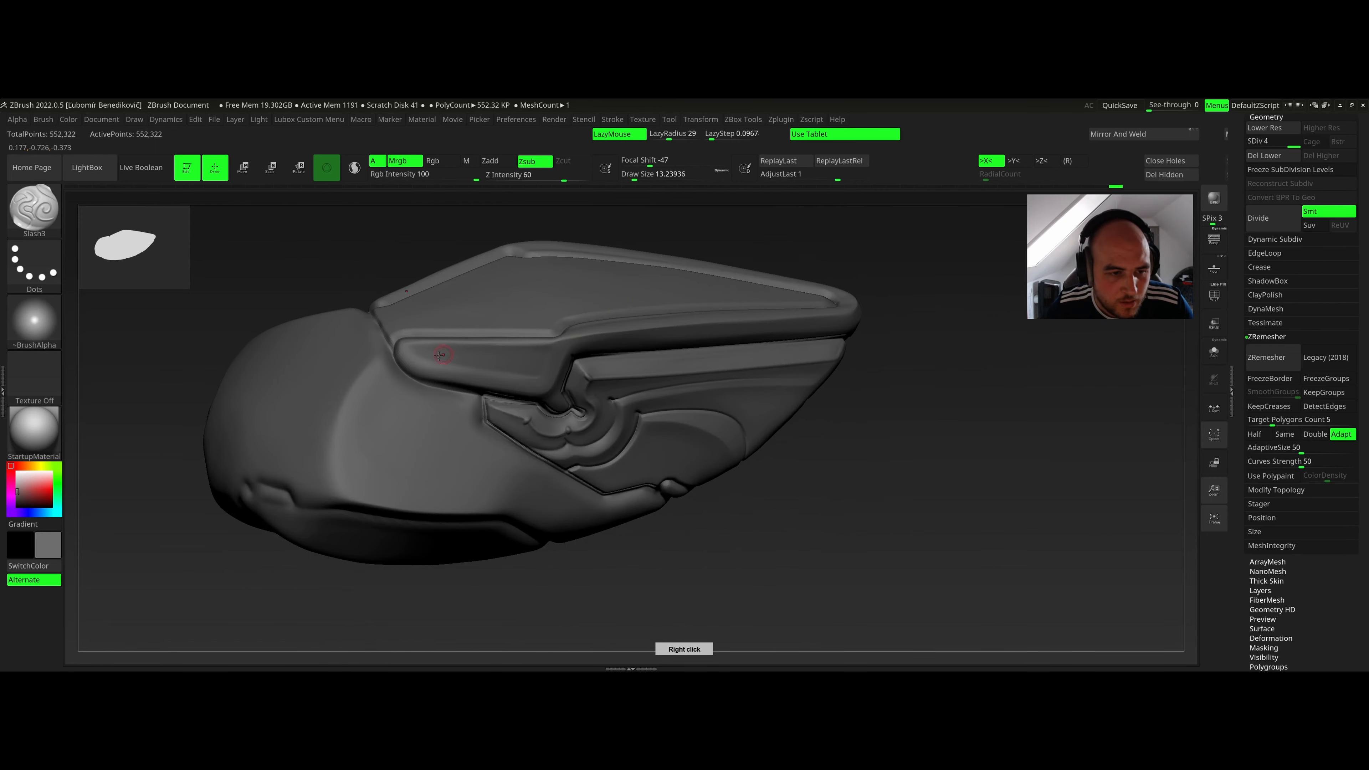
Define the short side face's lower edge and the plate's long rim with DamStandard at draw size about 46.6.
right_click(400, 426)
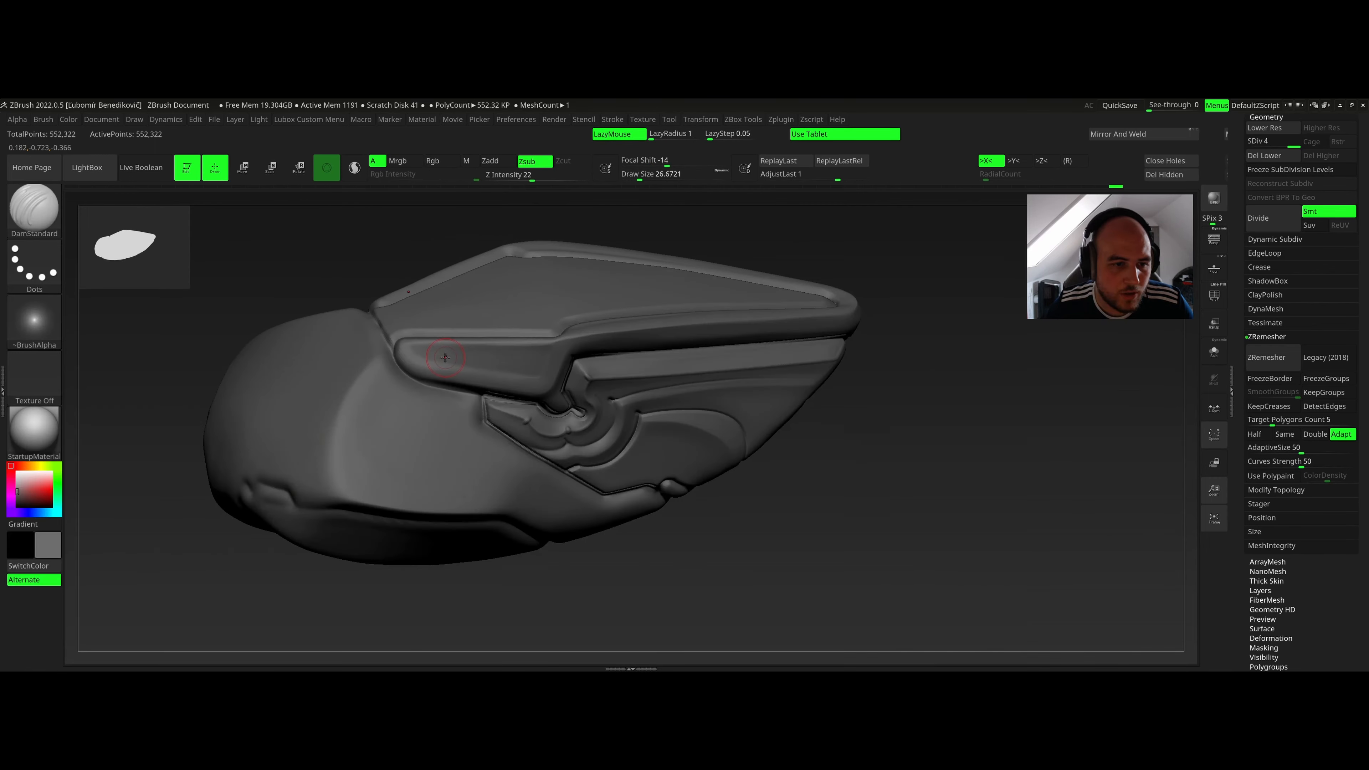
right_click(445, 357)
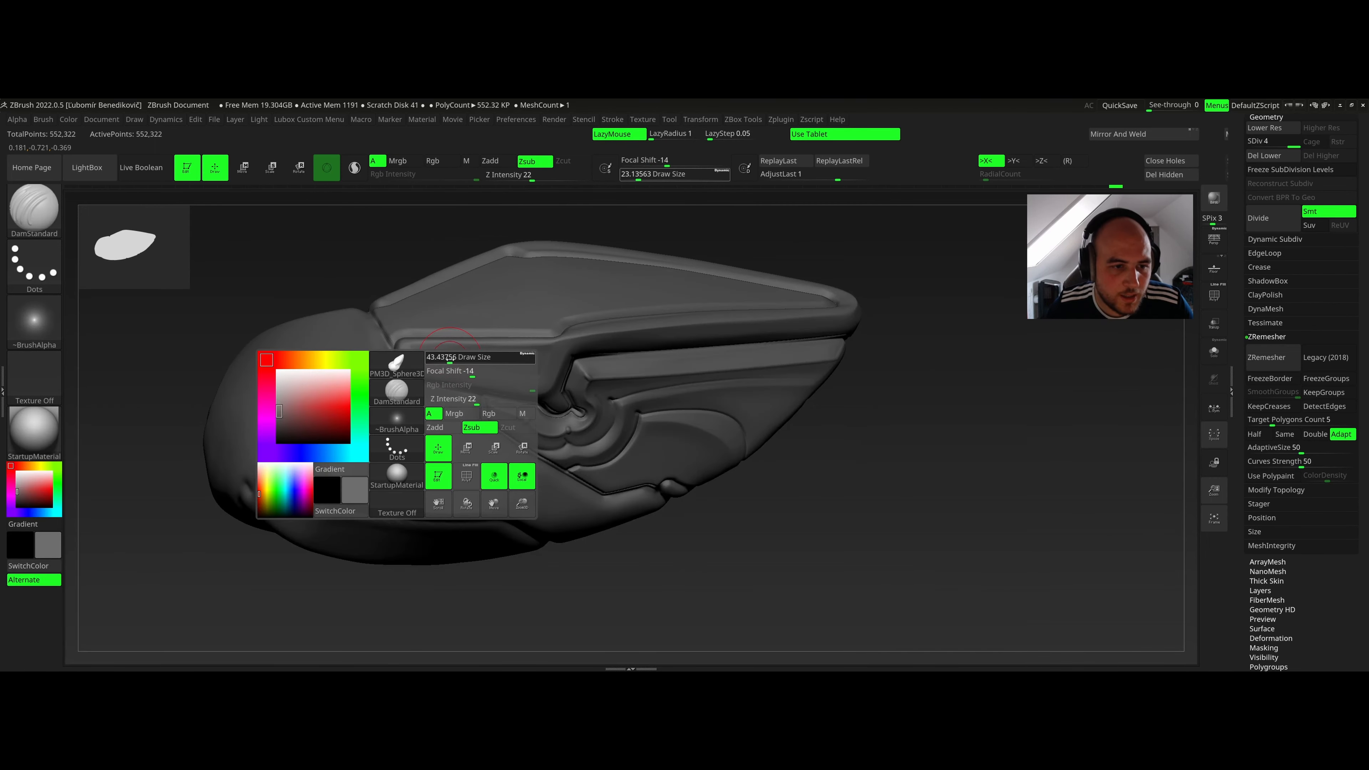
drag(446, 358, 451, 359)
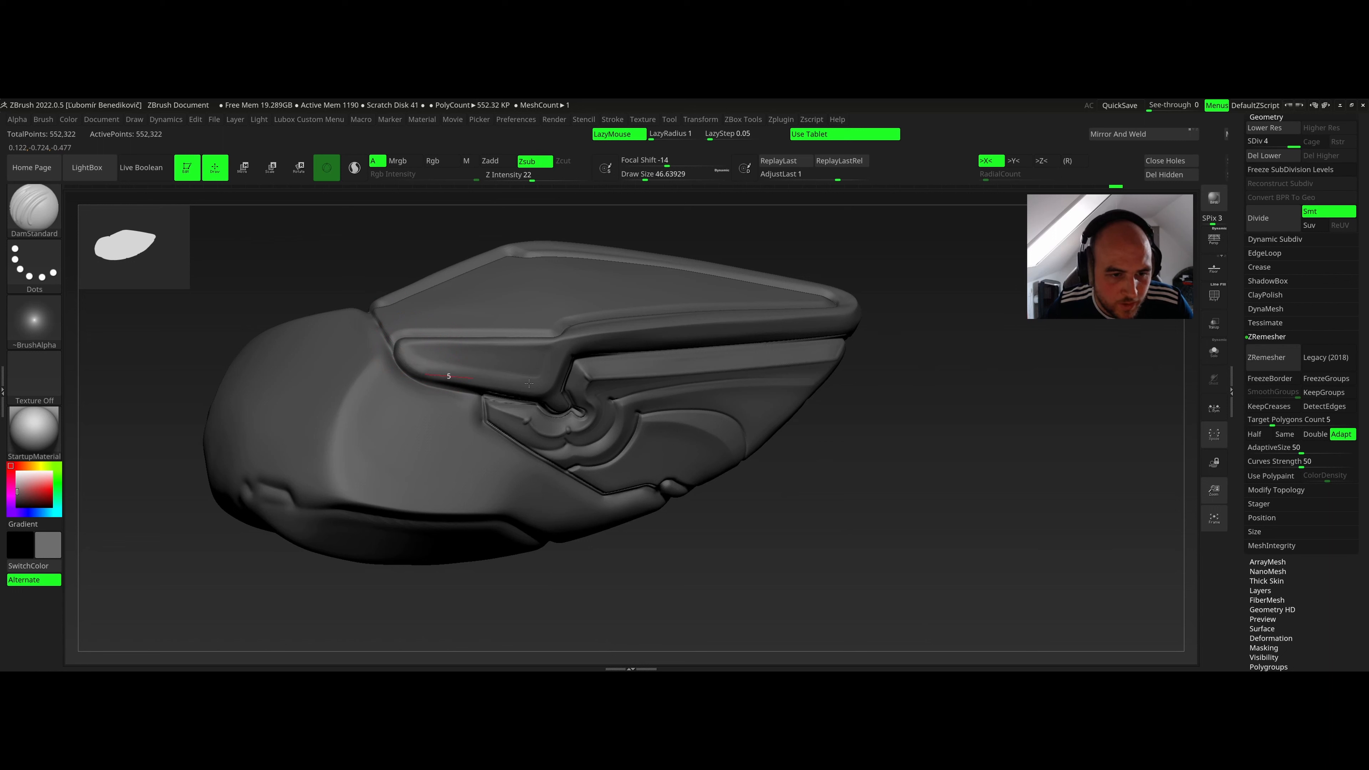
drag(539, 387, 540, 387)
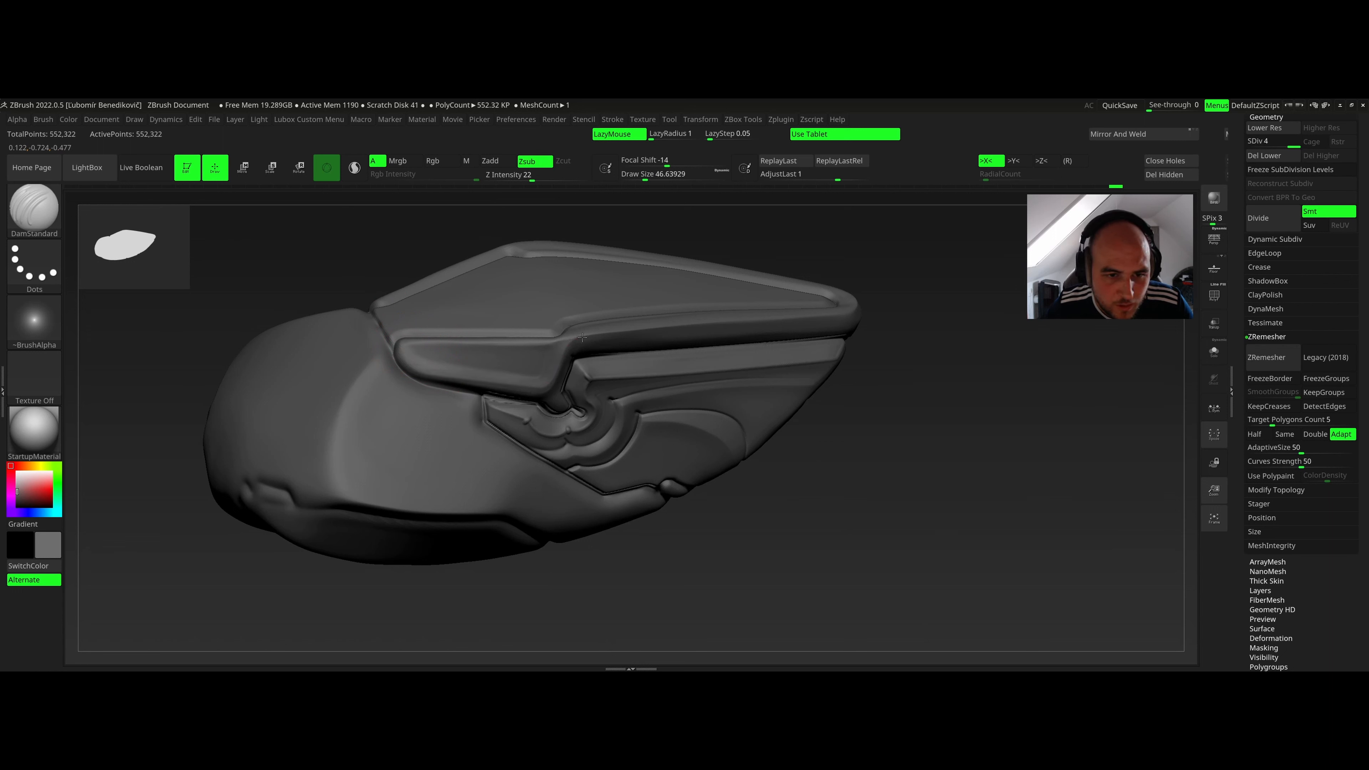
right_drag(858, 311, 820, 300)
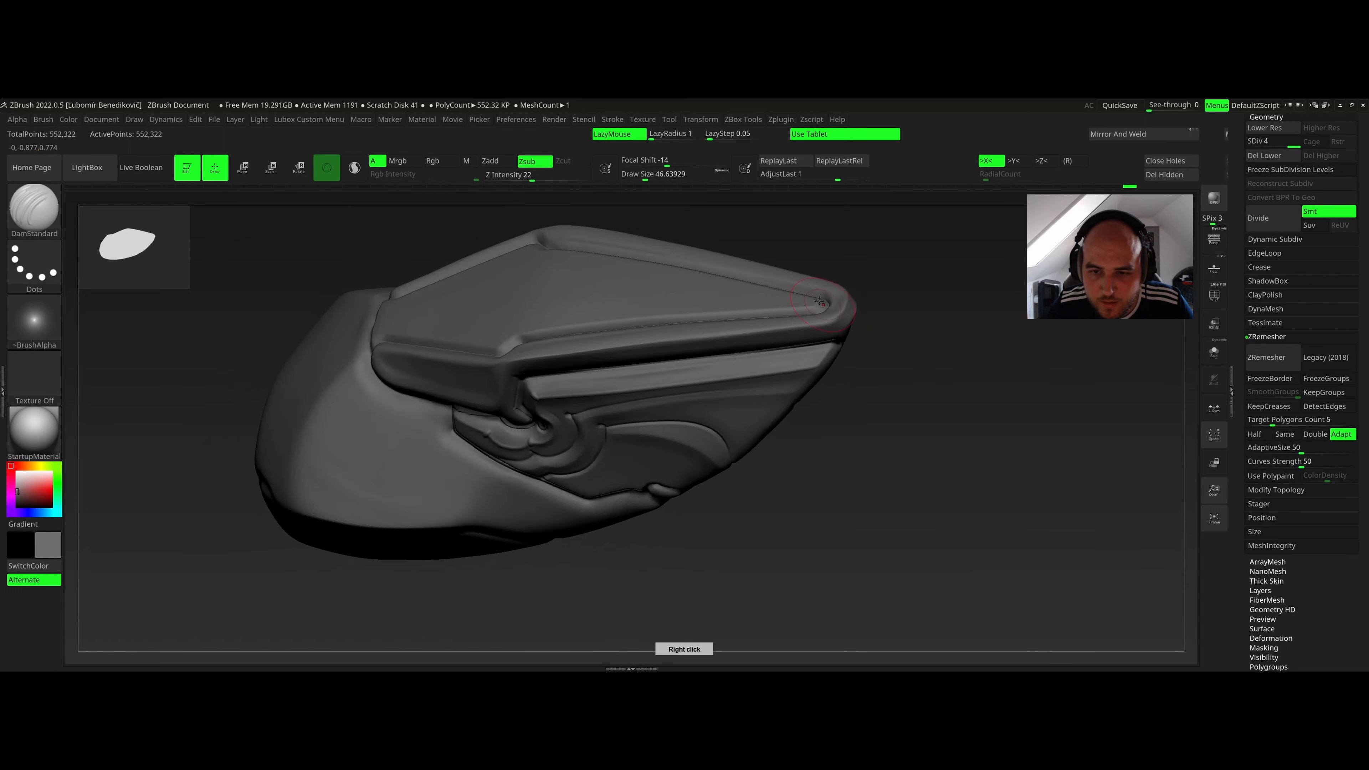
mouse_move(517, 363)
mouse_down()
mouse_move(807, 328)
mouse_move(847, 308)
mouse_up()
Switch to ClayBuildup at draw size about 10.8 and add small raised nubs along the lower edge of the plate's side face.
right_drag(700, 333, 631, 329)
key(b)
key(c)
key(b)
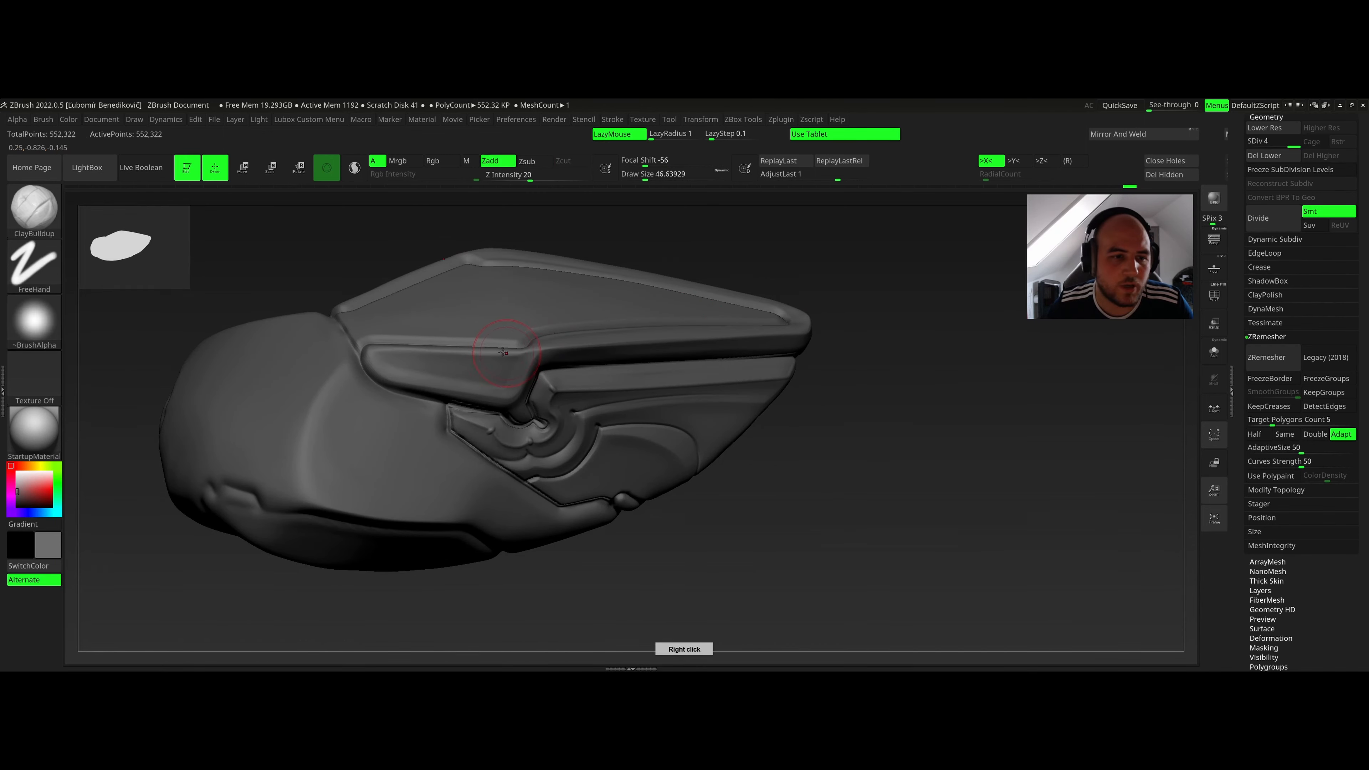
right_drag(503, 352, 425, 354)
right_click(467, 356)
drag(467, 356, 456, 357)
ctrl+right_drag(456, 337, 456, 370)
right_click(456, 371)
drag(456, 371, 448, 371)
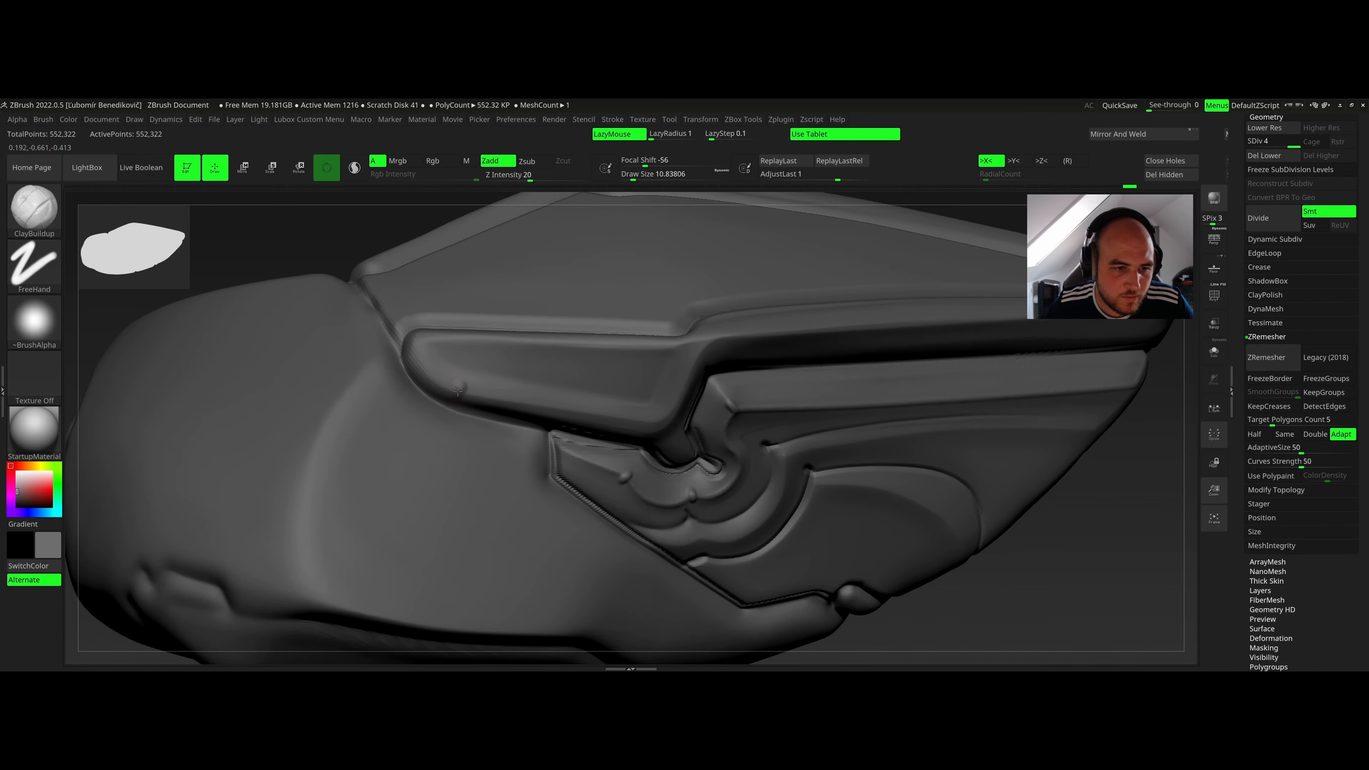
right_drag(624, 356, 572, 343)
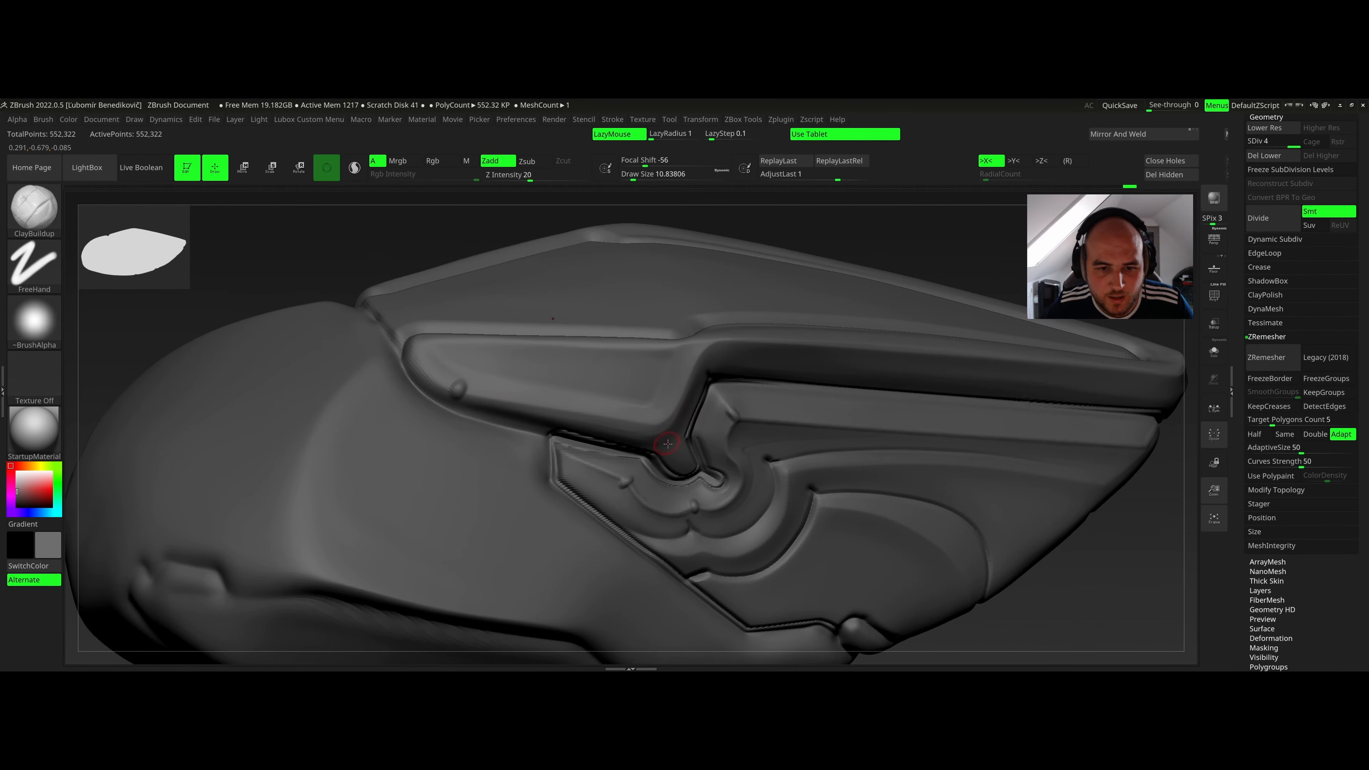
Switch to Slash3 at draw size about 10.8 and cut a curved inset into the plate's short side face, starting near the raised nub.
mouse_move(668, 440)
right_down()
mouse_move(604, 337)
mouse_move(685, 353)
right_up()
key(b)
key(s)
key(l)
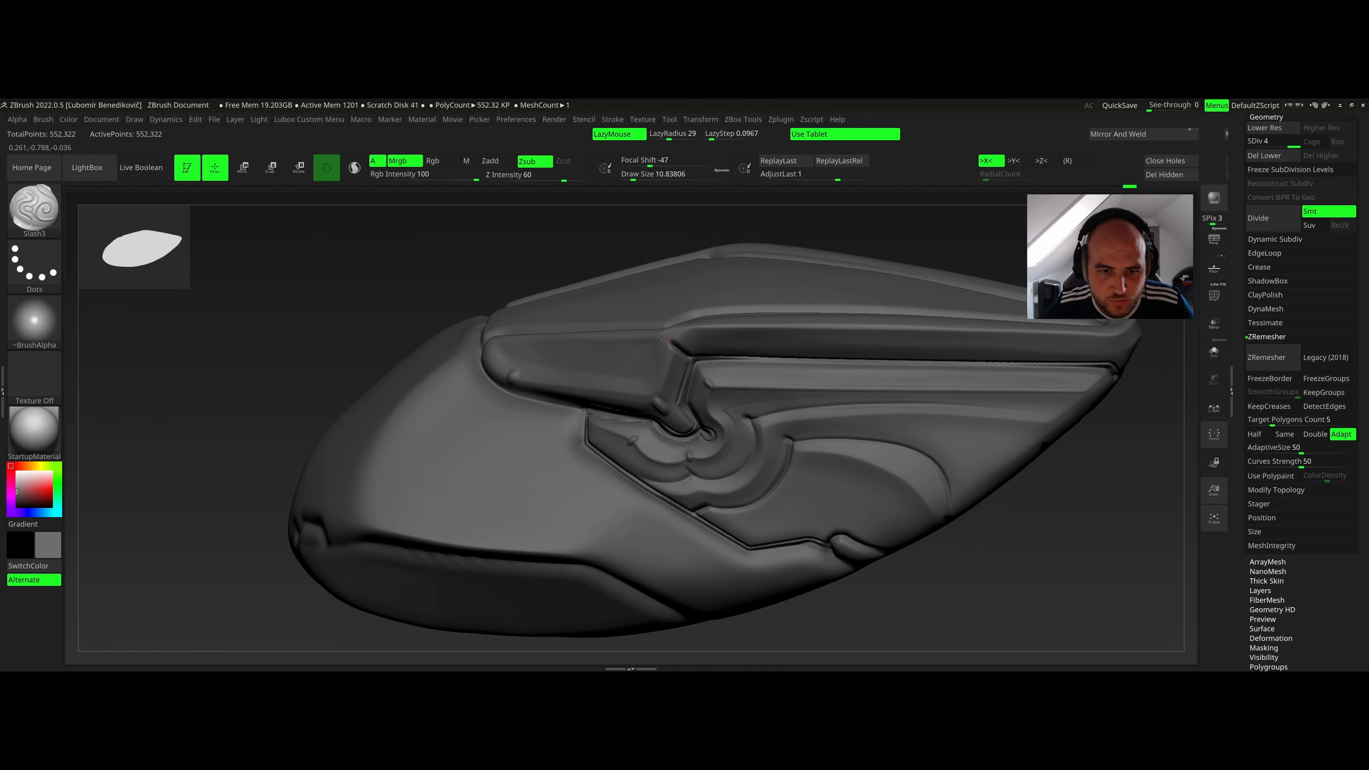
right_drag(628, 343, 626, 348)
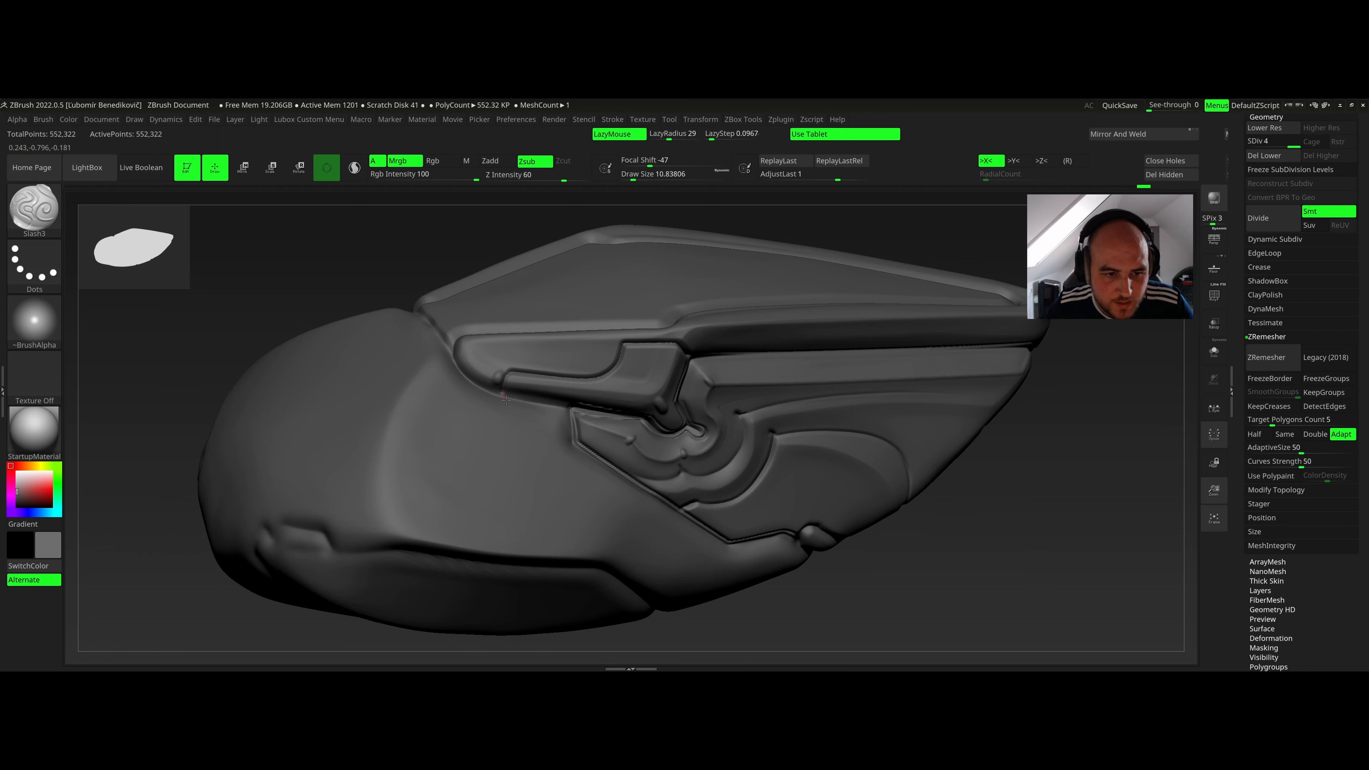
Cut a thin Slash3 groove along the plate's long side rim out to its pointed tip.
right_drag(572, 408, 557, 341)
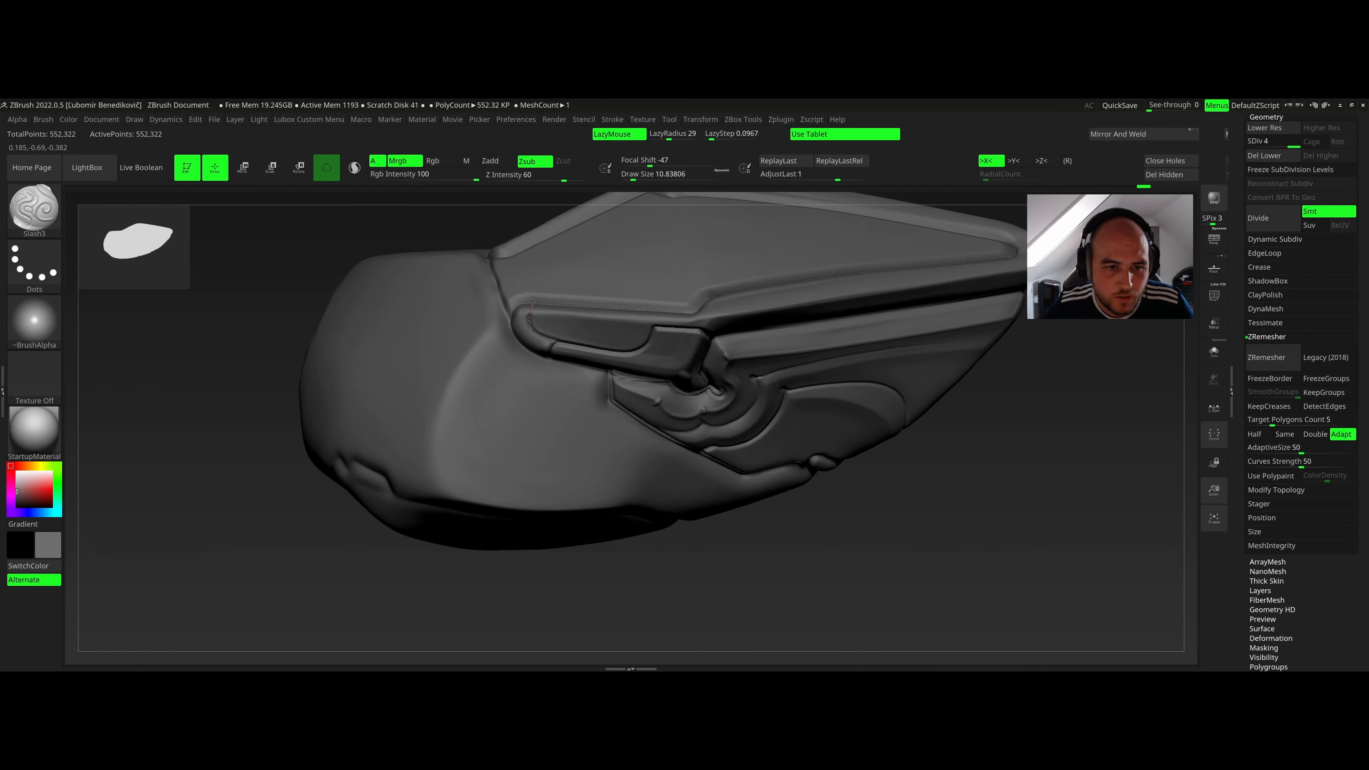
right_drag(532, 301, 525, 329)
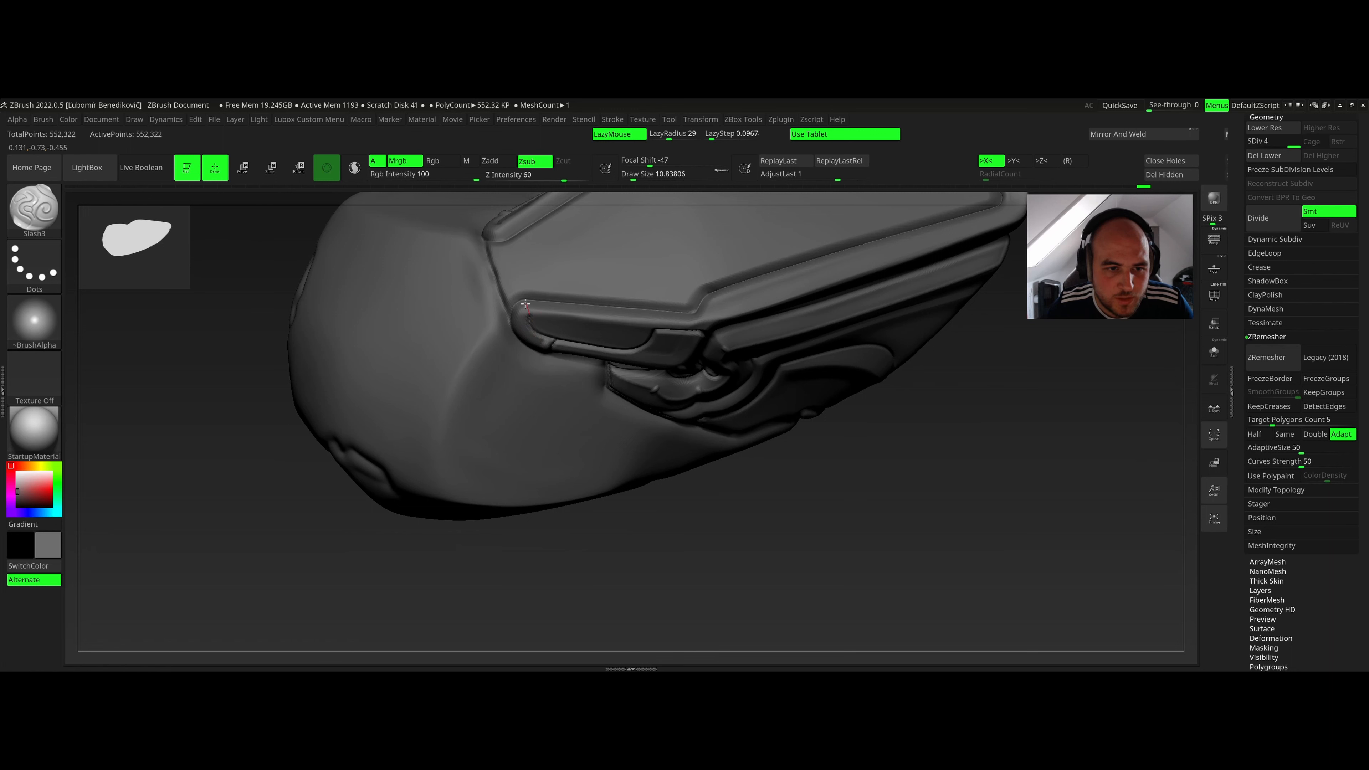
right_drag(659, 290, 543, 326)
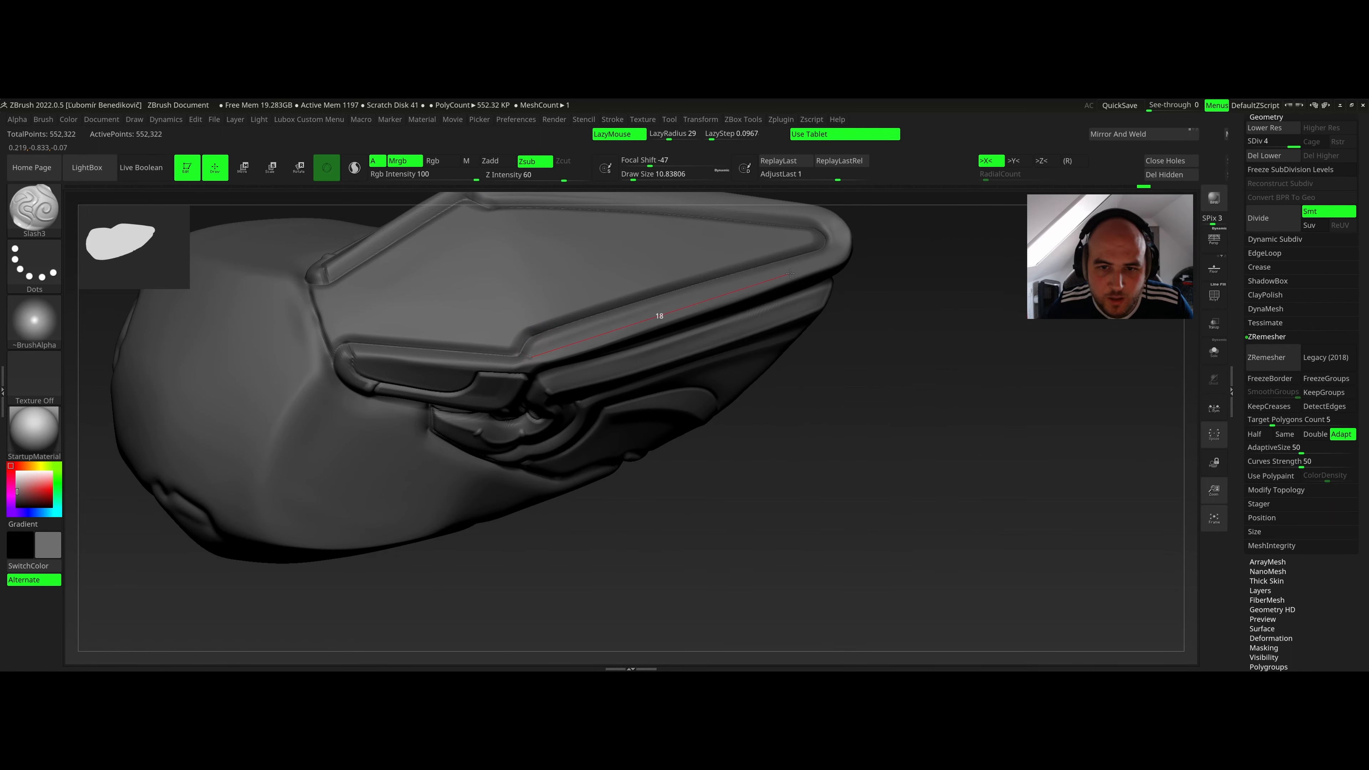
drag(834, 262, 844, 253)
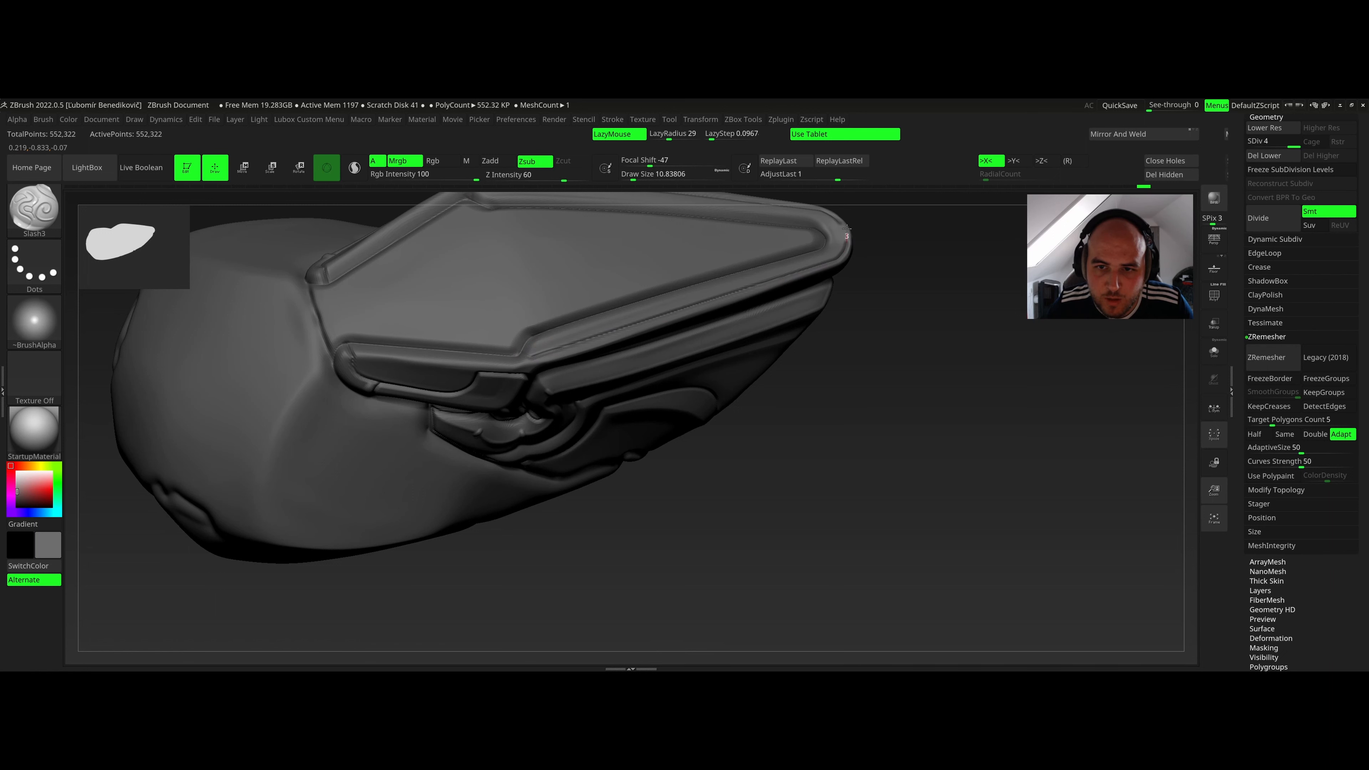
mouse_move(819, 261)
right_down()
mouse_move(675, 246)
mouse_move(679, 296)
mouse_move(535, 306)
mouse_move(571, 335)
mouse_move(510, 329)
mouse_move(521, 339)
right_up()
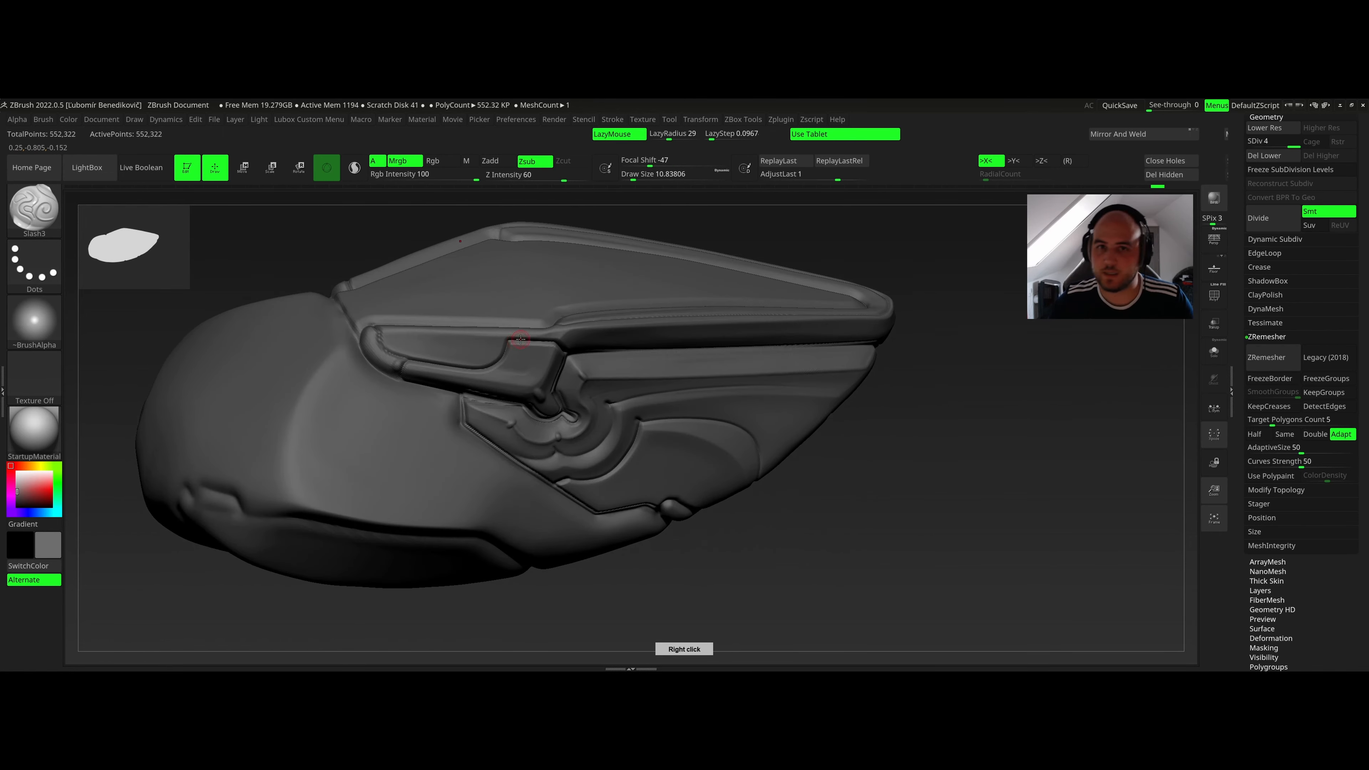
Try the MAH_Shiny, Reflect2 and Gold materials on the head form.
click(35, 322)
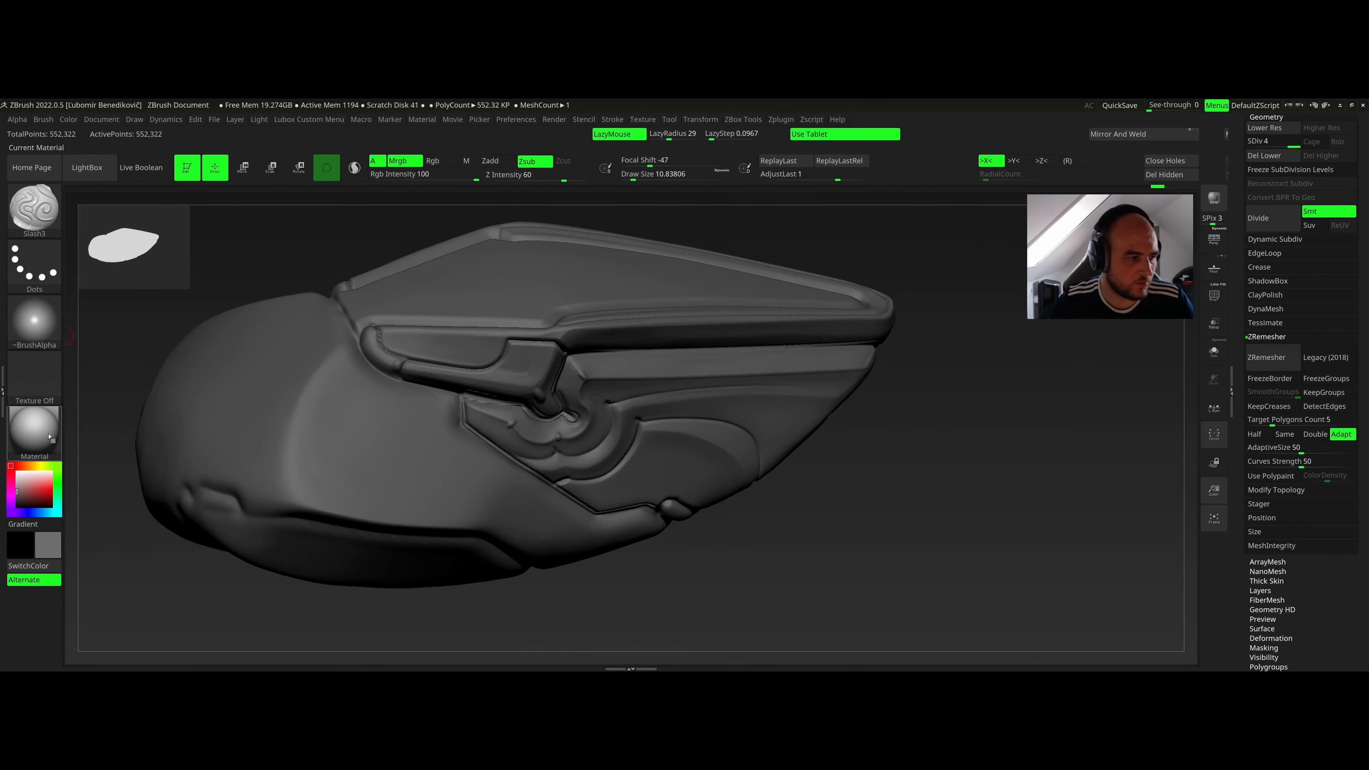
click(36, 430)
click(34, 430)
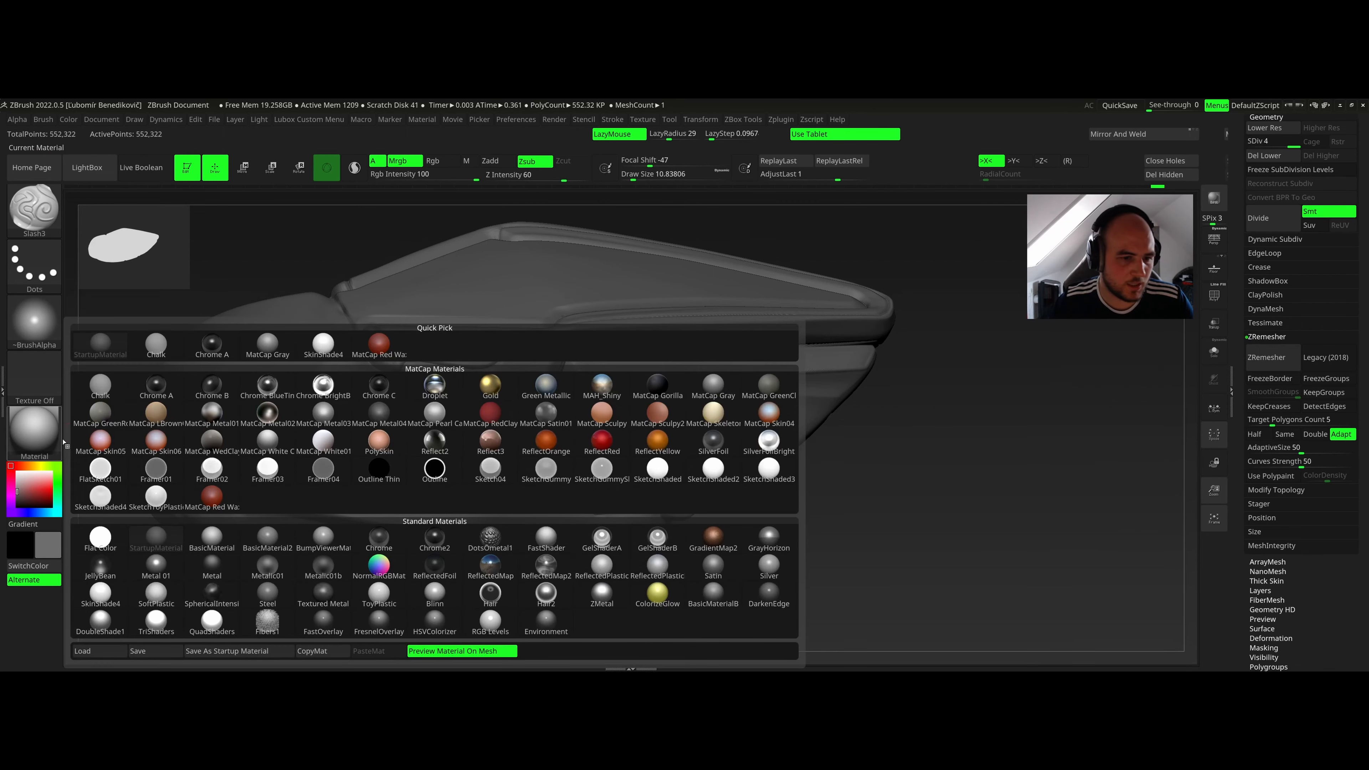
click(601, 384)
right_drag(603, 367, 591, 341)
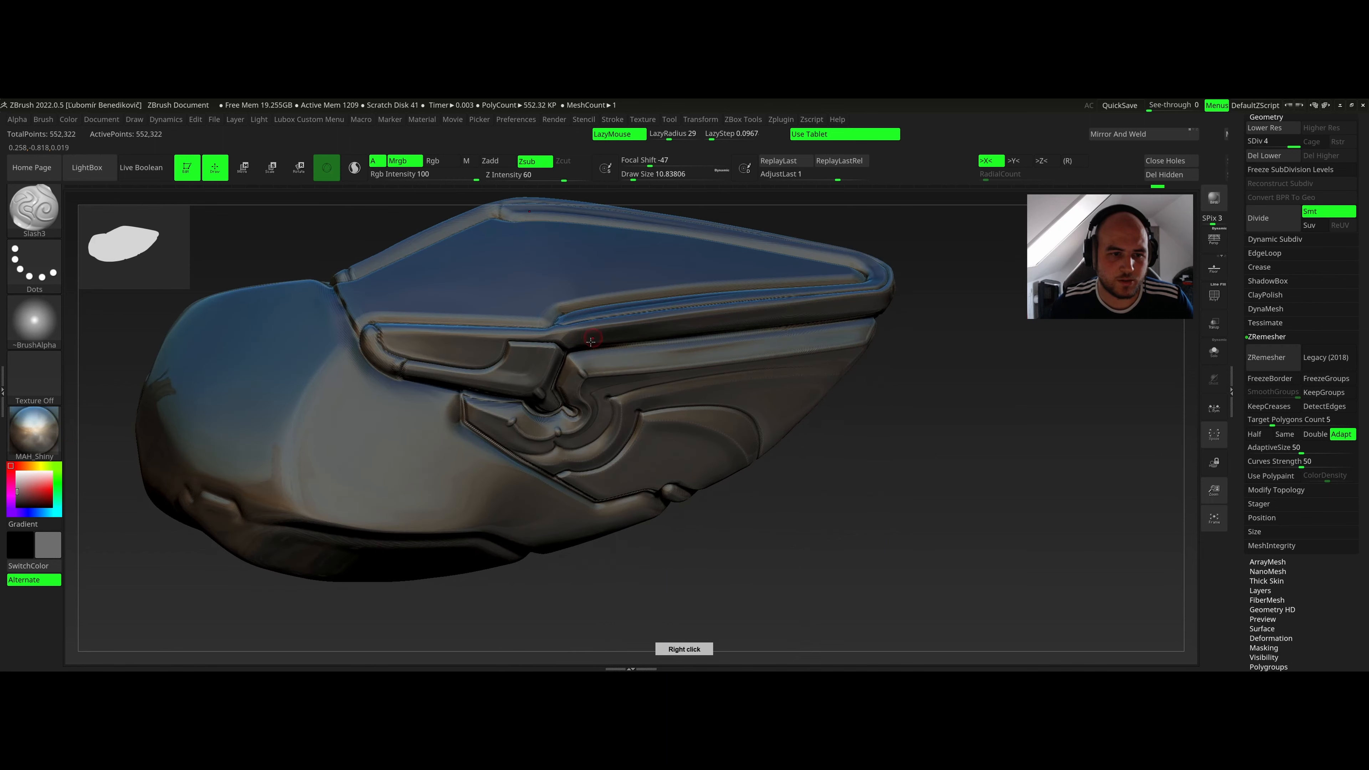
click(54, 436)
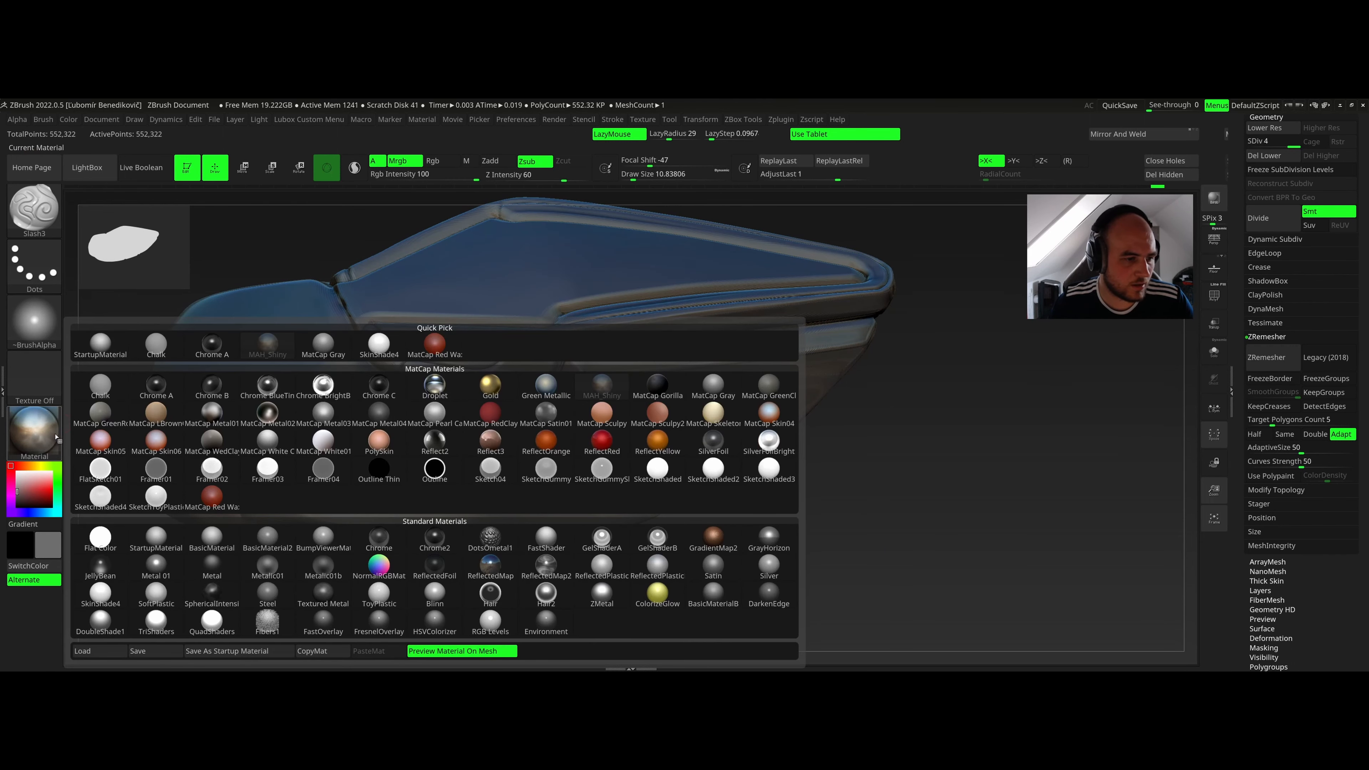
click(435, 439)
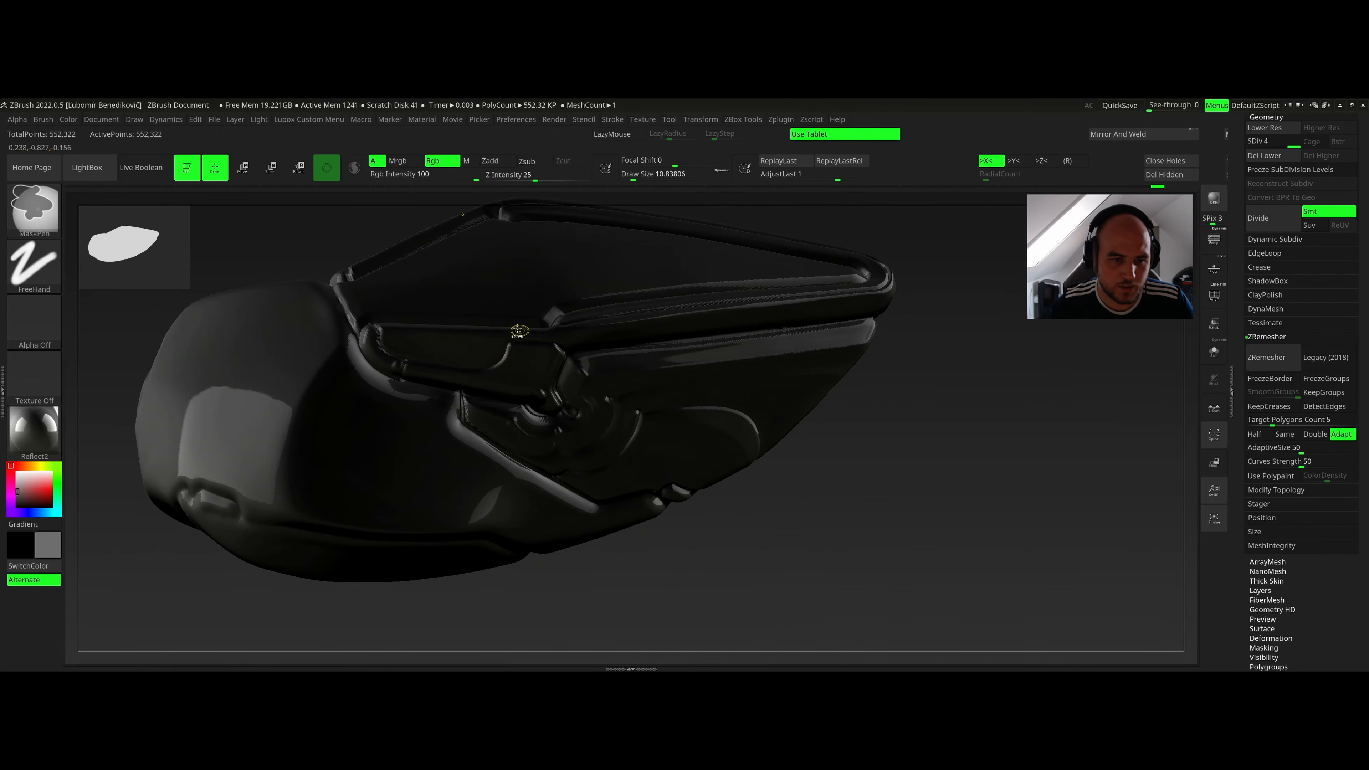
right_drag(135, 427, 531, 325)
click(49, 438)
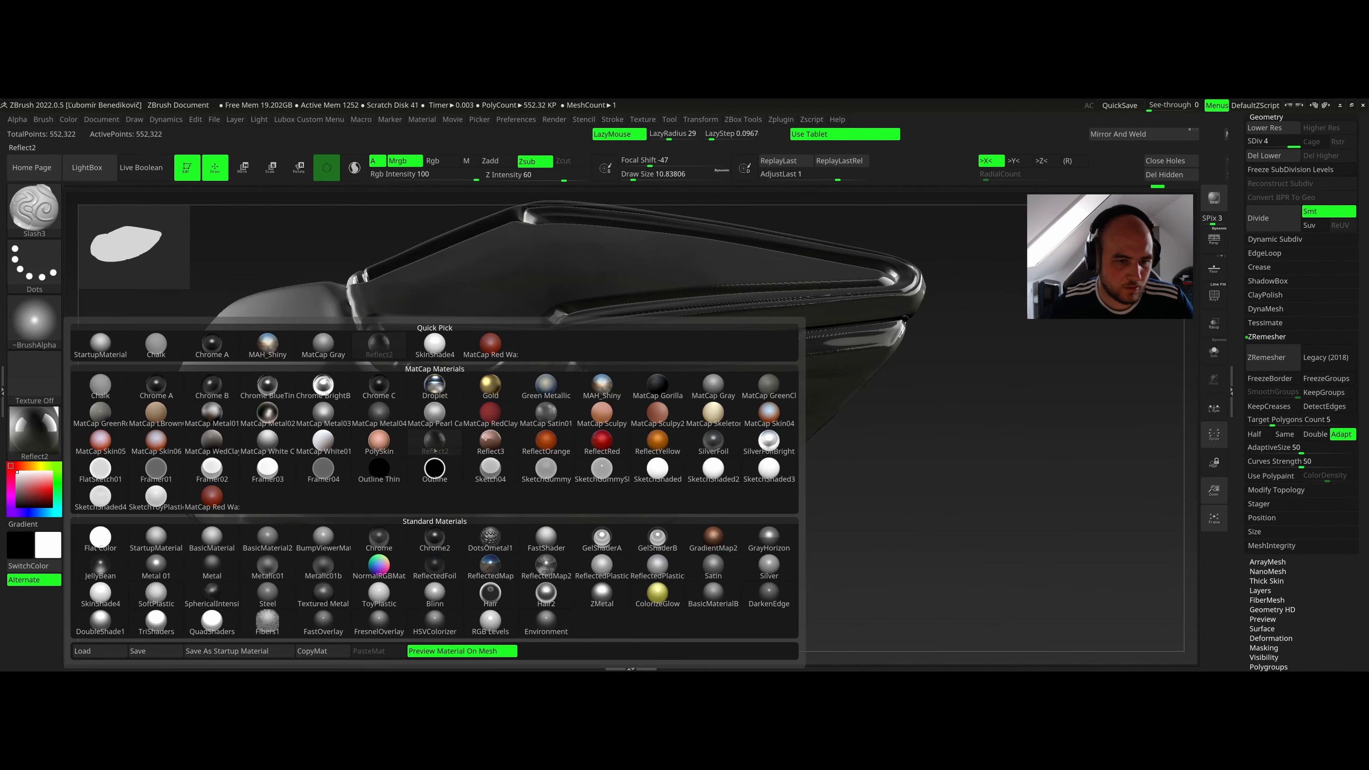
click(498, 391)
right_drag(507, 372, 510, 409)
Apply the BasicMaterial2 material and check the head form's side and top plate with it.
click(50, 436)
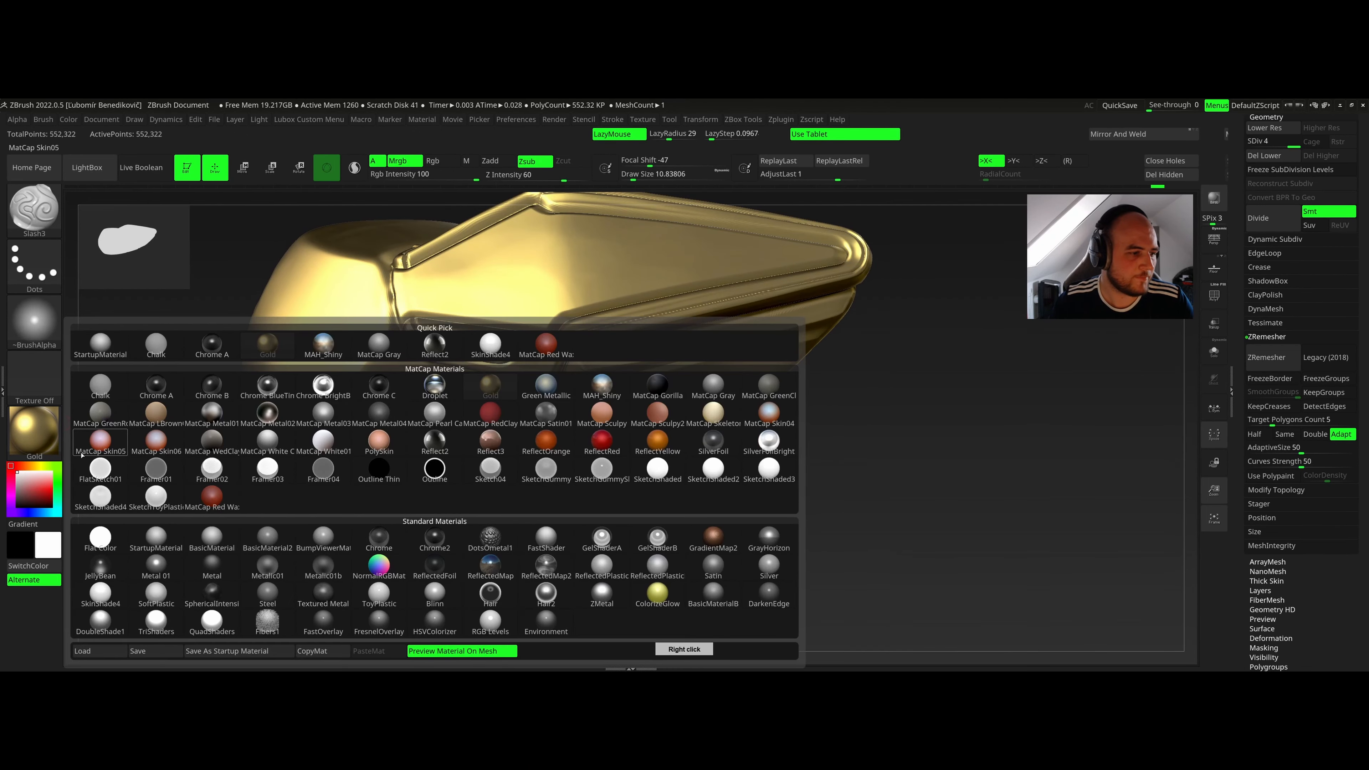
click(268, 537)
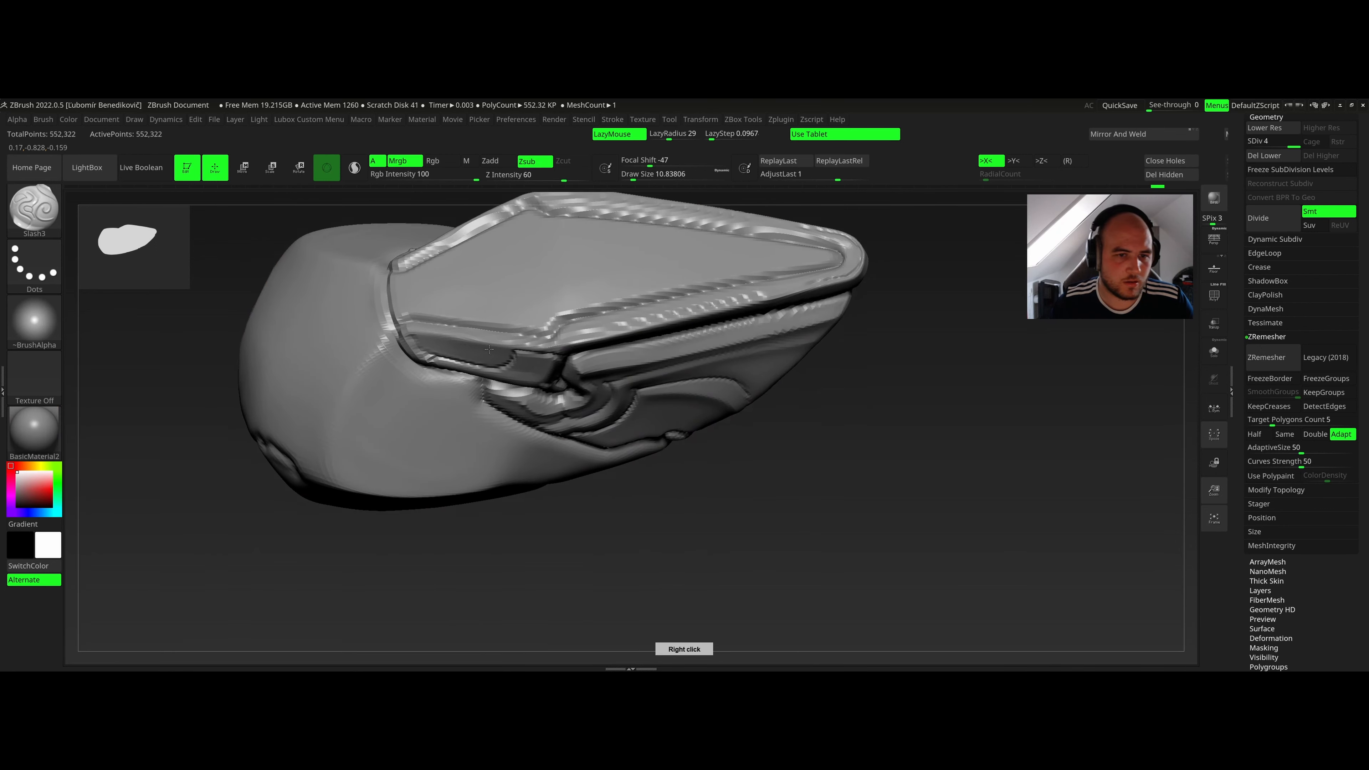
right_drag(489, 349, 661, 449)
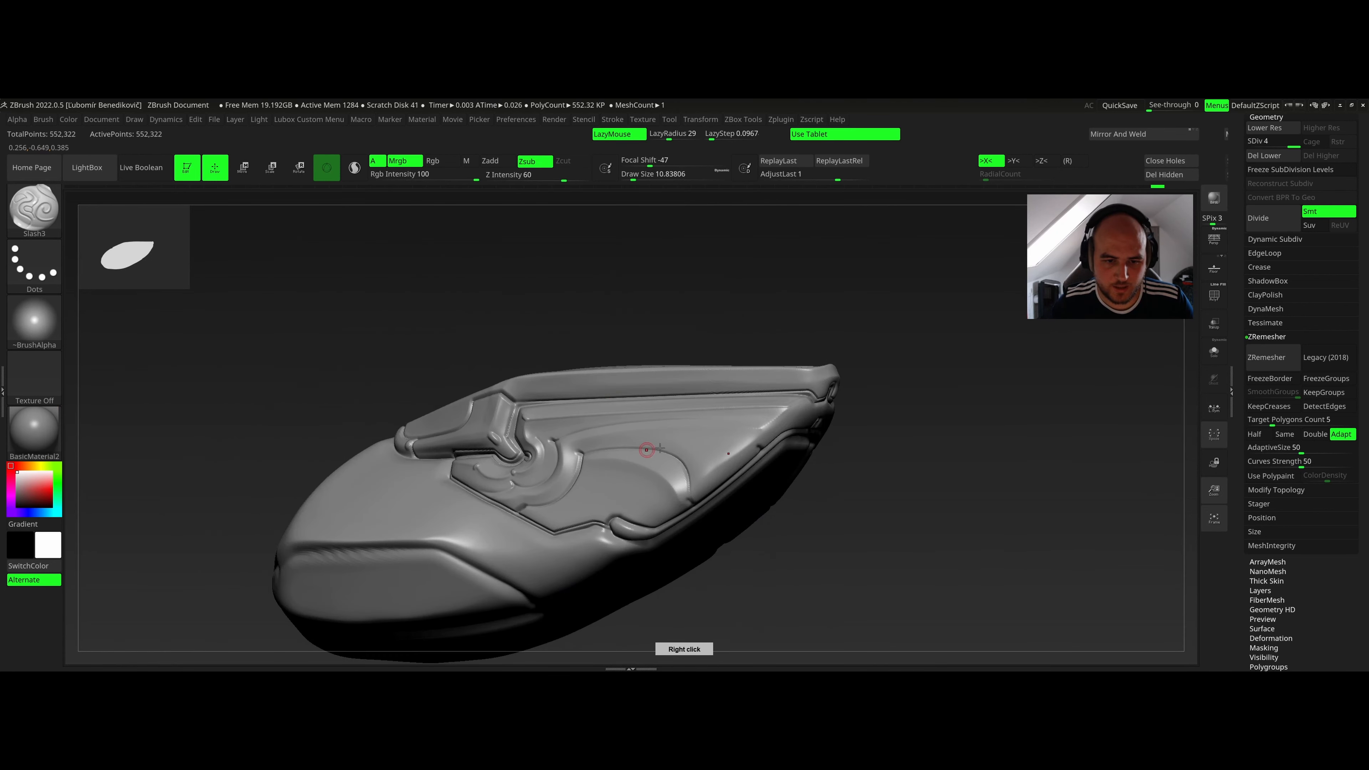
right_drag(577, 437, 523, 362)
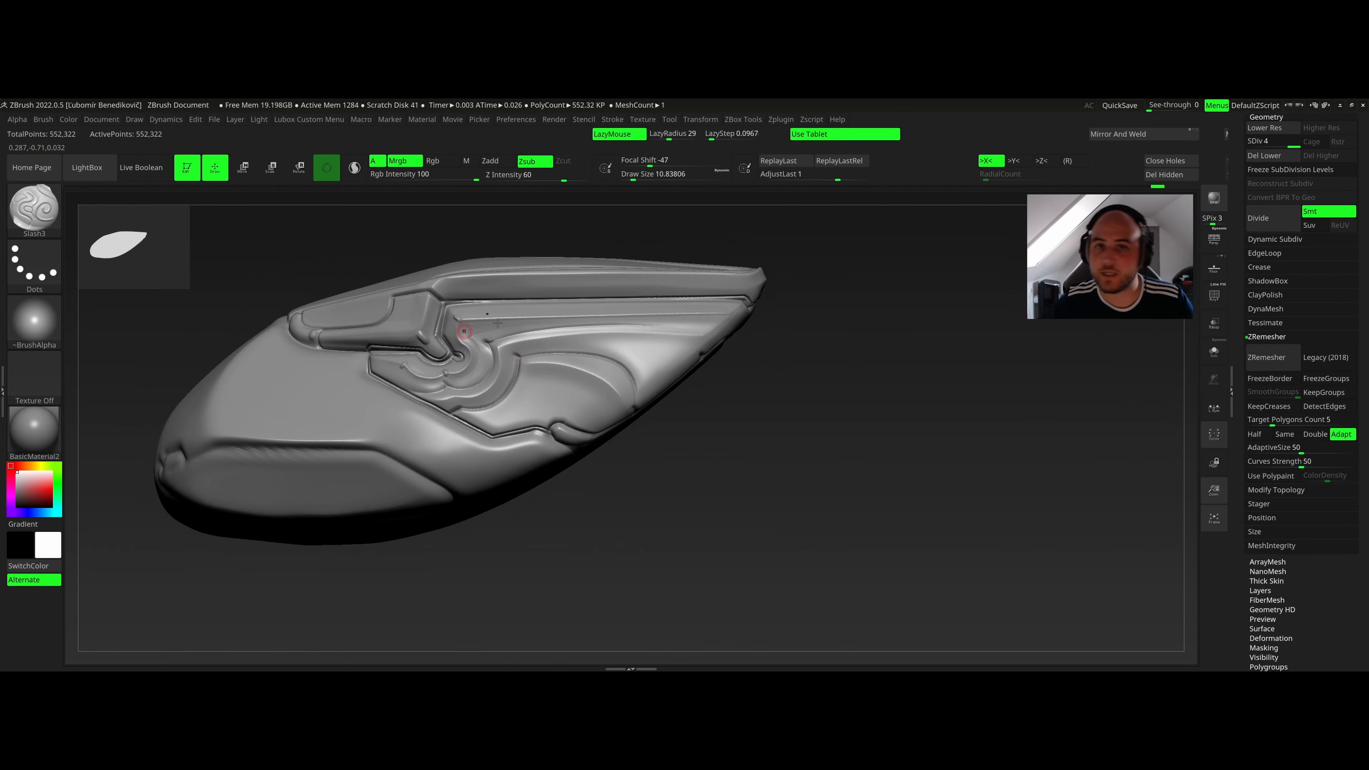
right_drag(476, 324, 564, 331)
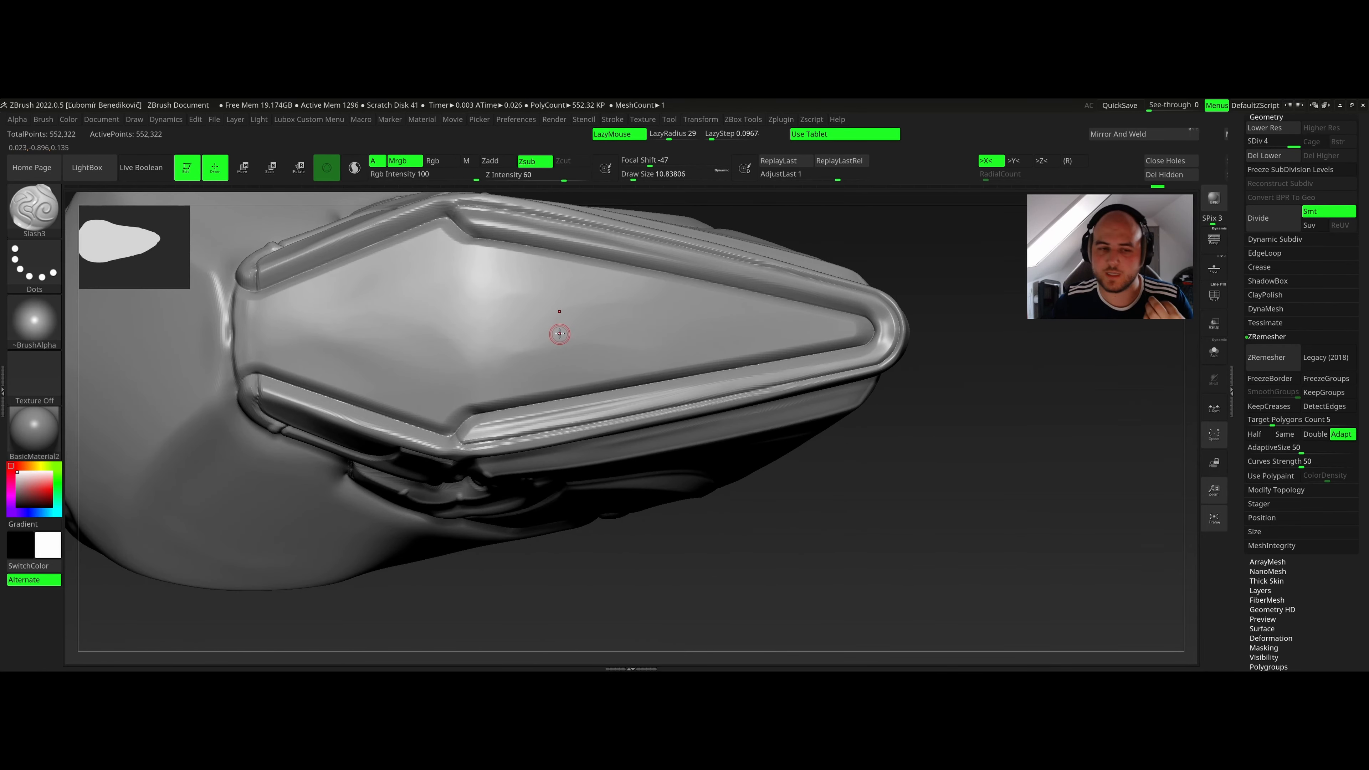
Switch to ClayBuildup at draw size about 20.9 and build a raised ridge inside the plate, following its short and long edges.
key(b)
key(c)
key(b)
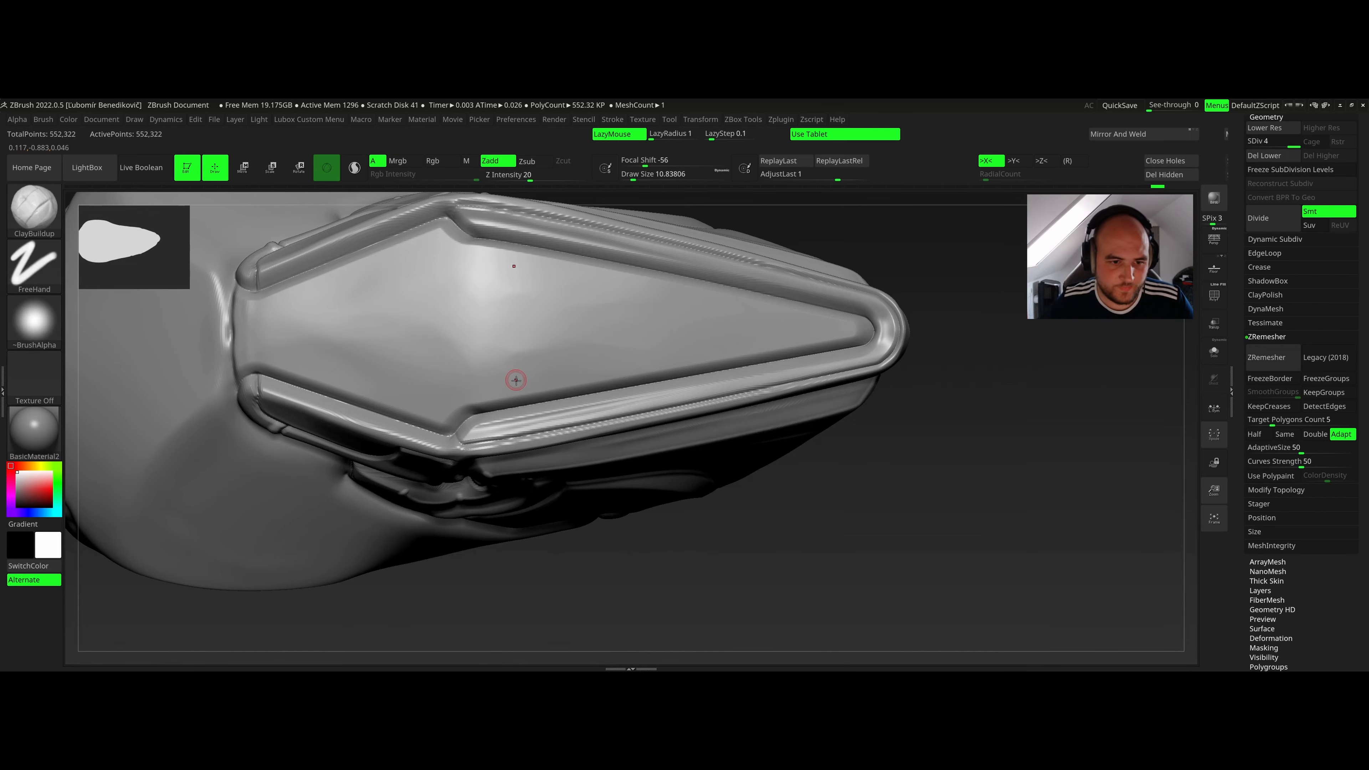
alt+right_drag(509, 358, 542, 334)
key(space)
drag(536, 360, 541, 360)
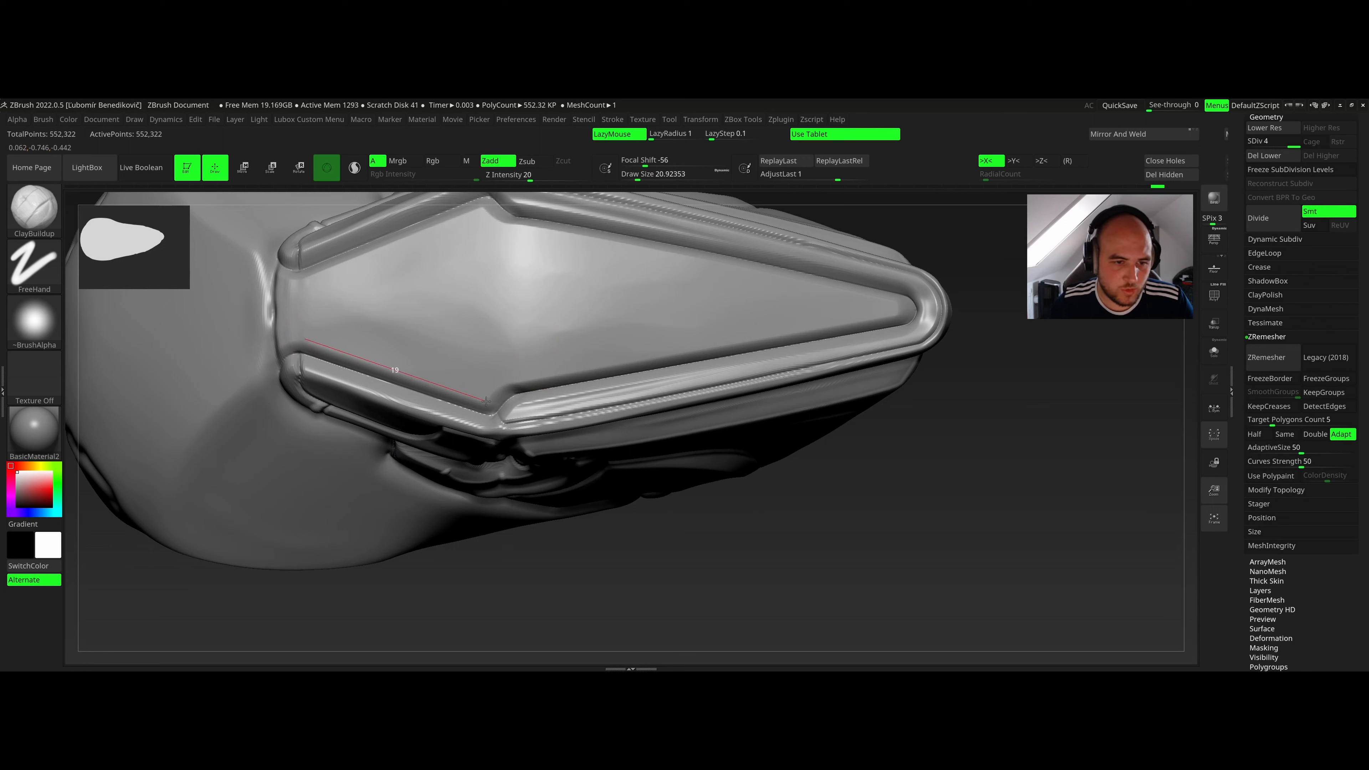
mouse_move(486, 400)
mouse_down()
mouse_move(521, 378)
mouse_move(744, 341)
mouse_up()
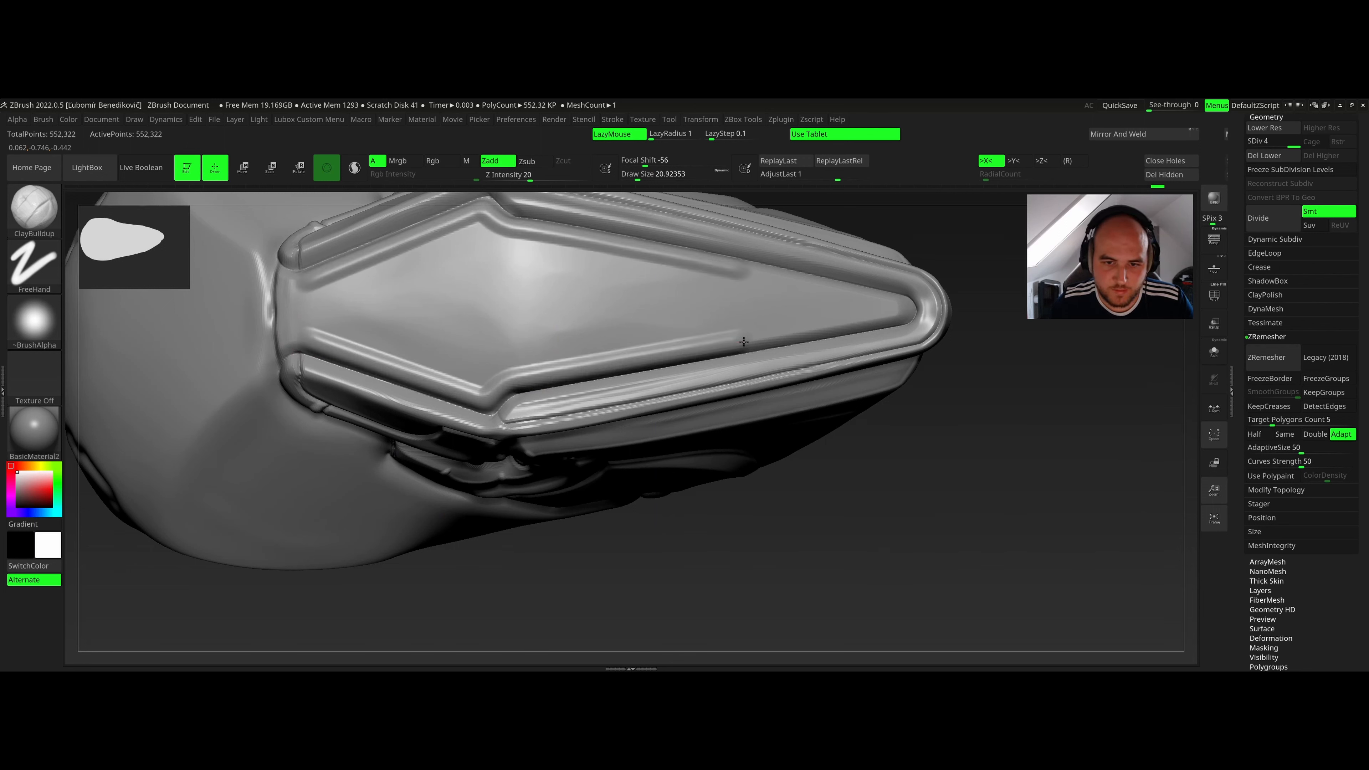
Reduce the ClayBuildup draw size to about 15.9 and add mirrored curled ridges at the plate's corners and small nubs near its tip.
mouse_move(602, 352)
shift+mouse_down()
mouse_move(490, 372)
mouse_move(482, 348)
mouse_move(511, 357)
mouse_move(491, 335)
mouse_move(466, 347)
mouse_move(483, 366)
mouse_move(584, 342)
shift+mouse_up()
key(space)
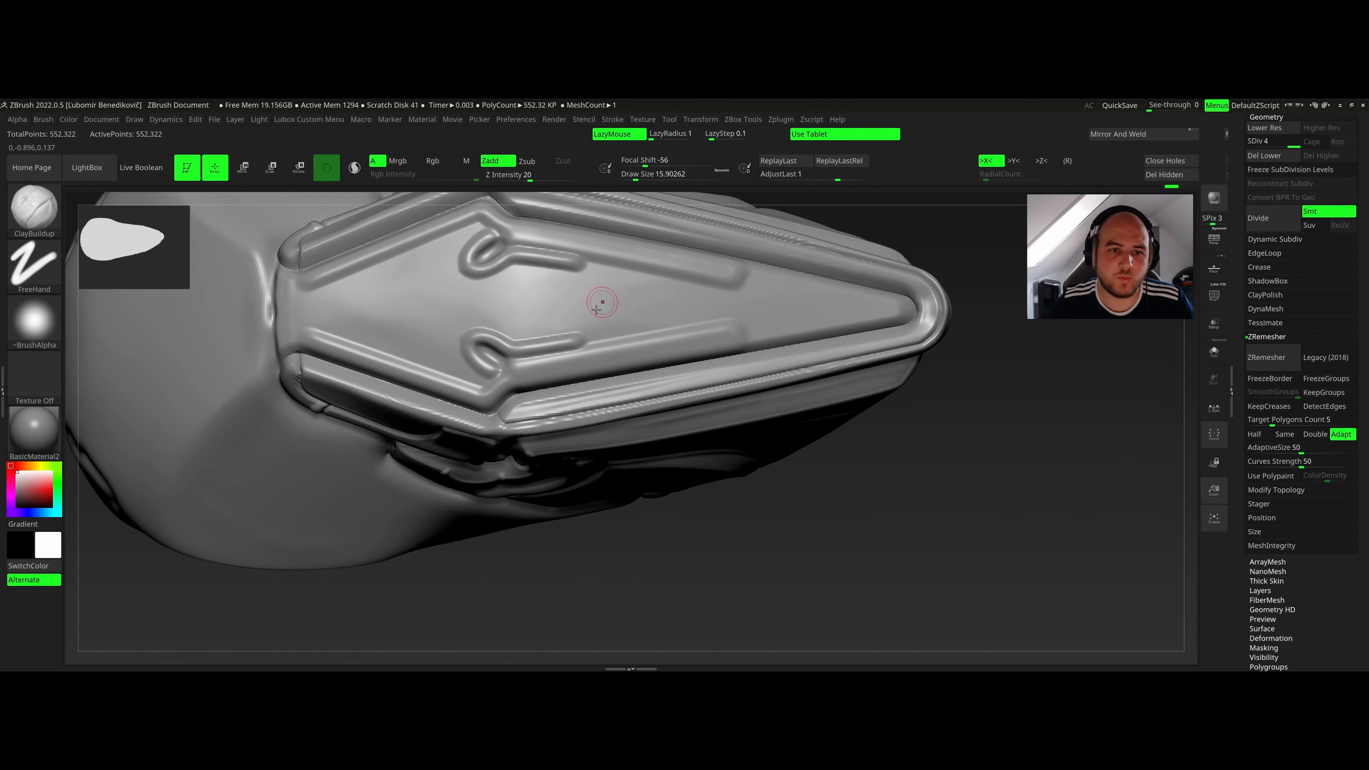
drag(888, 320, 899, 318)
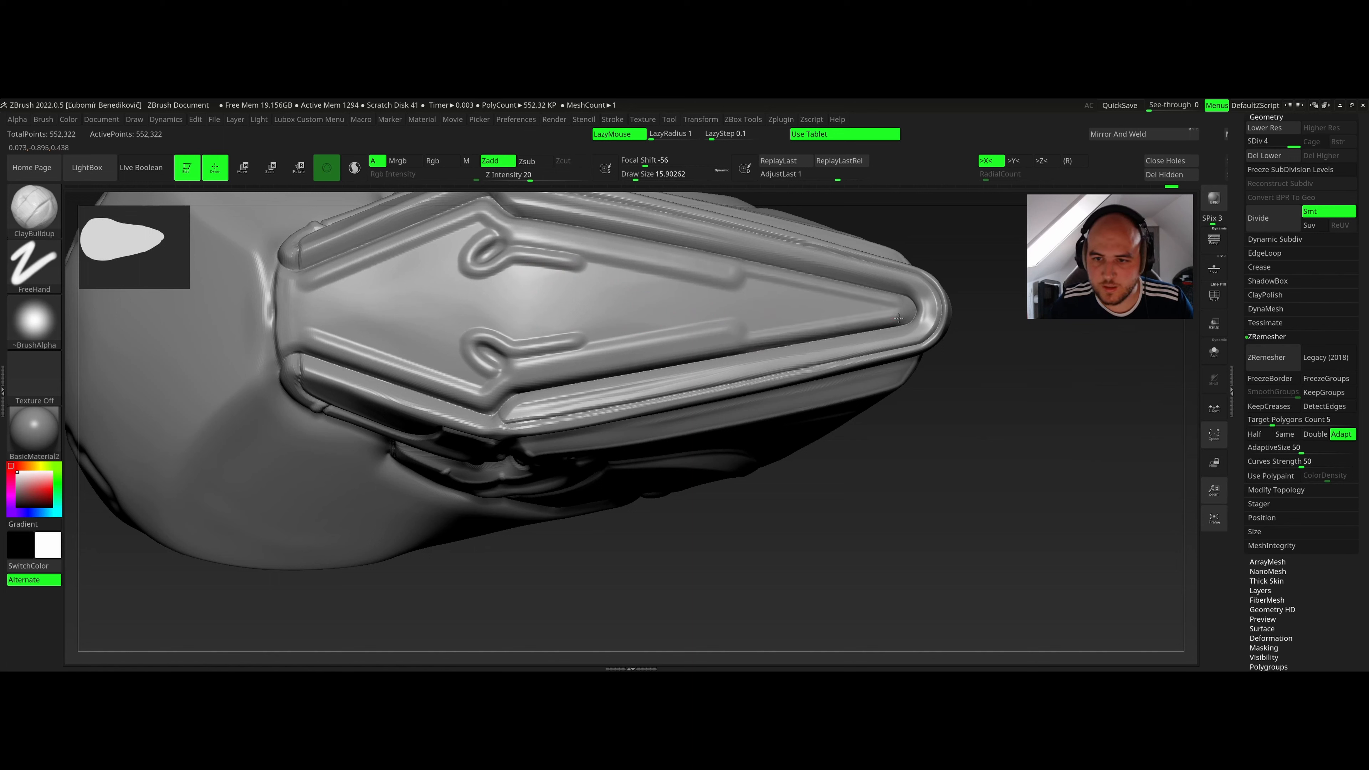
drag(773, 296, 787, 281)
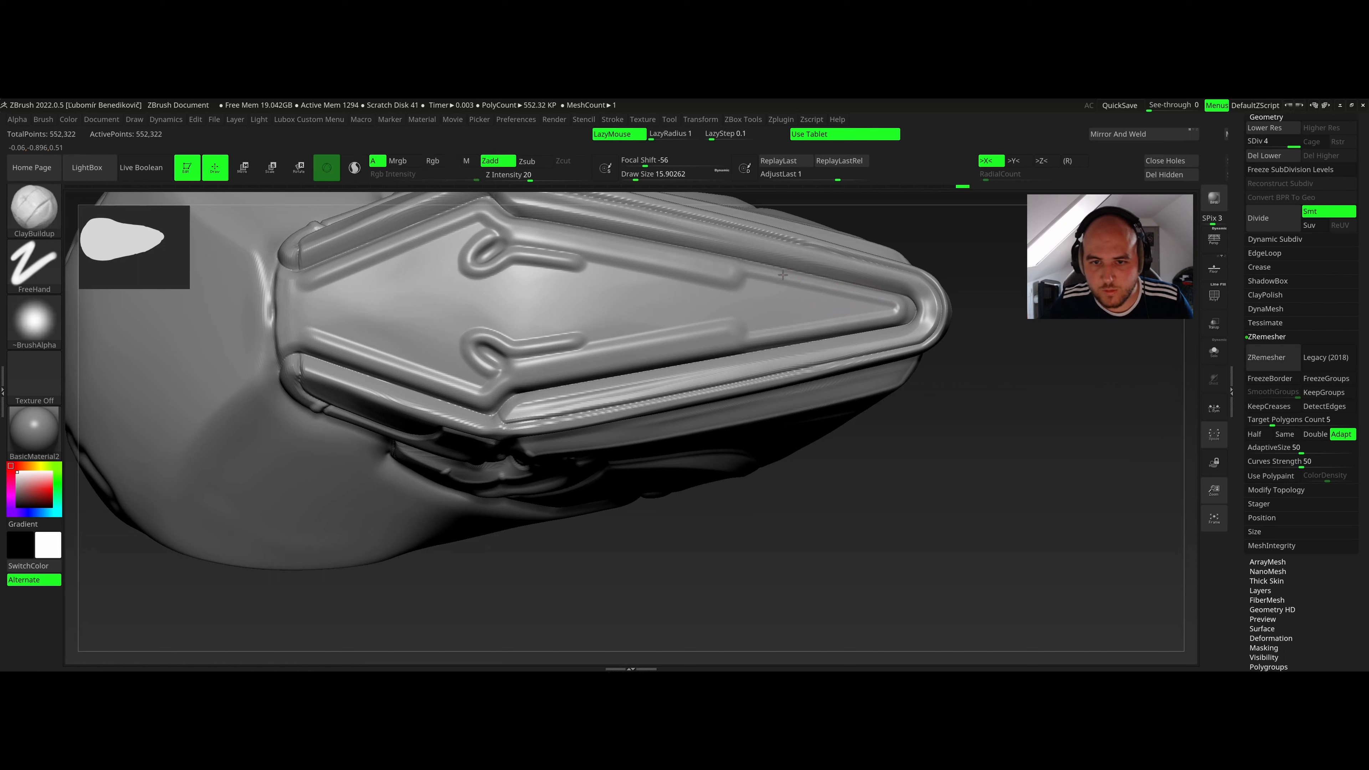
drag(860, 287, 870, 303)
Reduce the ClayBuildup draw size to about 8.7 and define the straight ridge edge between the curl's end and the nubs near the tip.
key(space)
drag(743, 294, 731, 293)
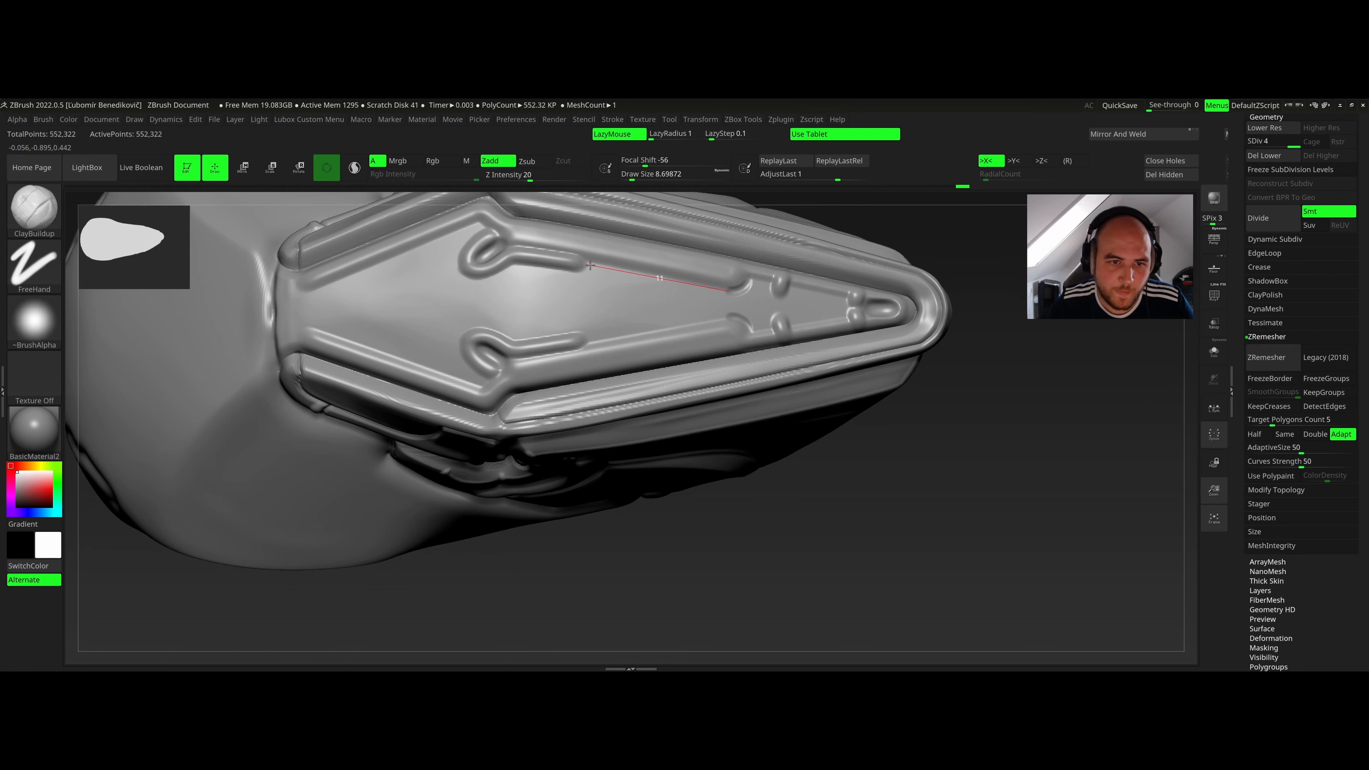
mouse_move(591, 265)
shift+mouse_down()
mouse_move(737, 295)
mouse_move(749, 279)
shift+mouse_up()
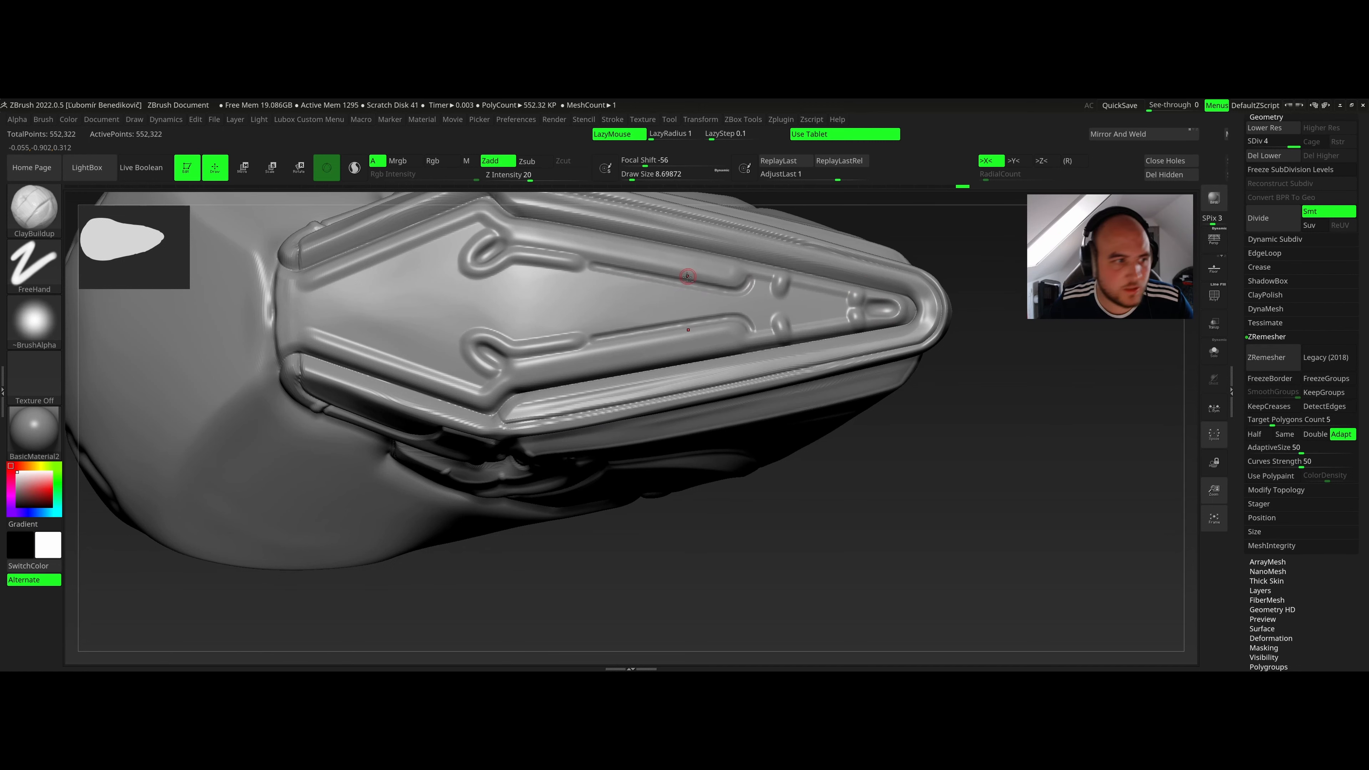
mouse_move(687, 276)
right_down()
mouse_move(750, 277)
mouse_move(623, 278)
mouse_move(673, 296)
mouse_move(569, 296)
right_up()
key(b)
key(s)
key(l)
key(3)
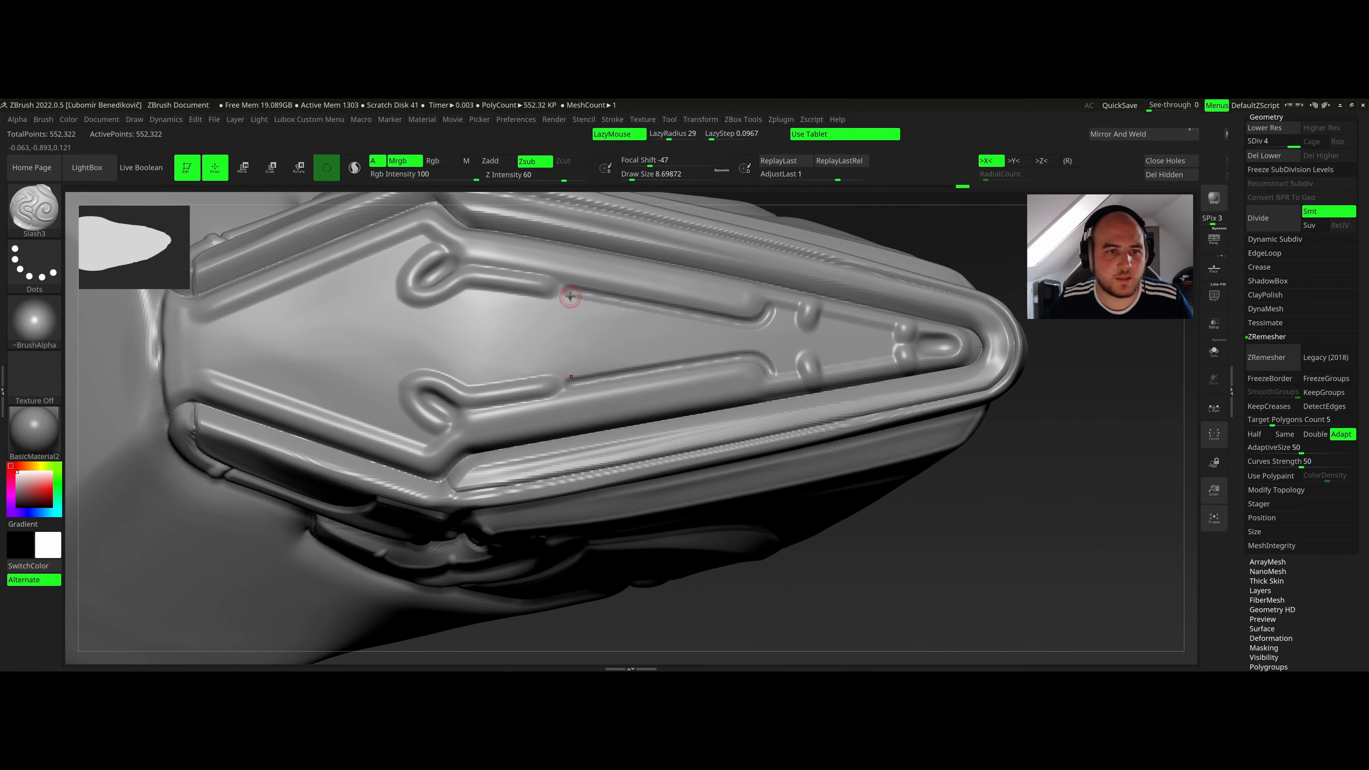
Switch to hPolish at draw size about 26.7 and flatten the raised ridge along the plate's short inner edge.
key(b)
key(h)
key(p)
right_click(497, 399)
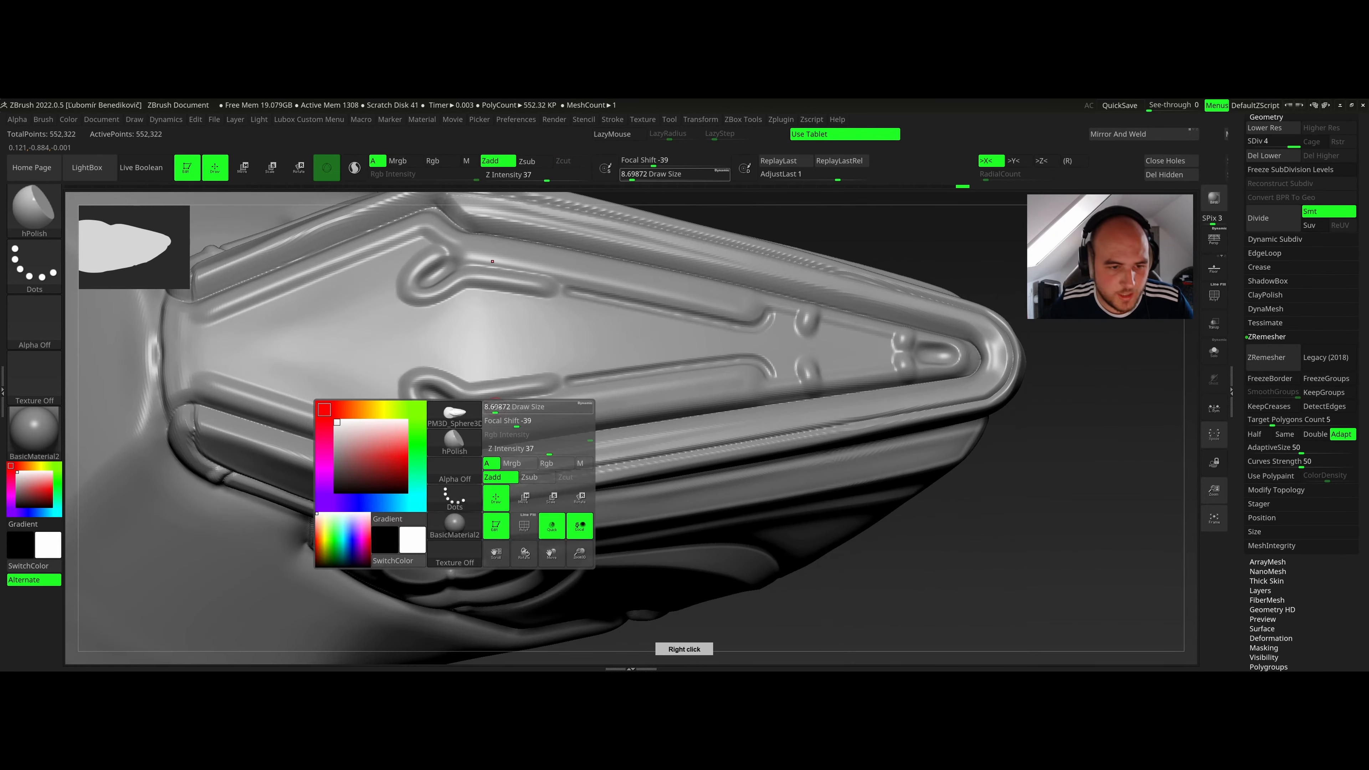
mouse_move(496, 405)
mouse_down()
mouse_move(542, 404)
mouse_move(504, 390)
mouse_up()
right_click(496, 399)
right_click(515, 384)
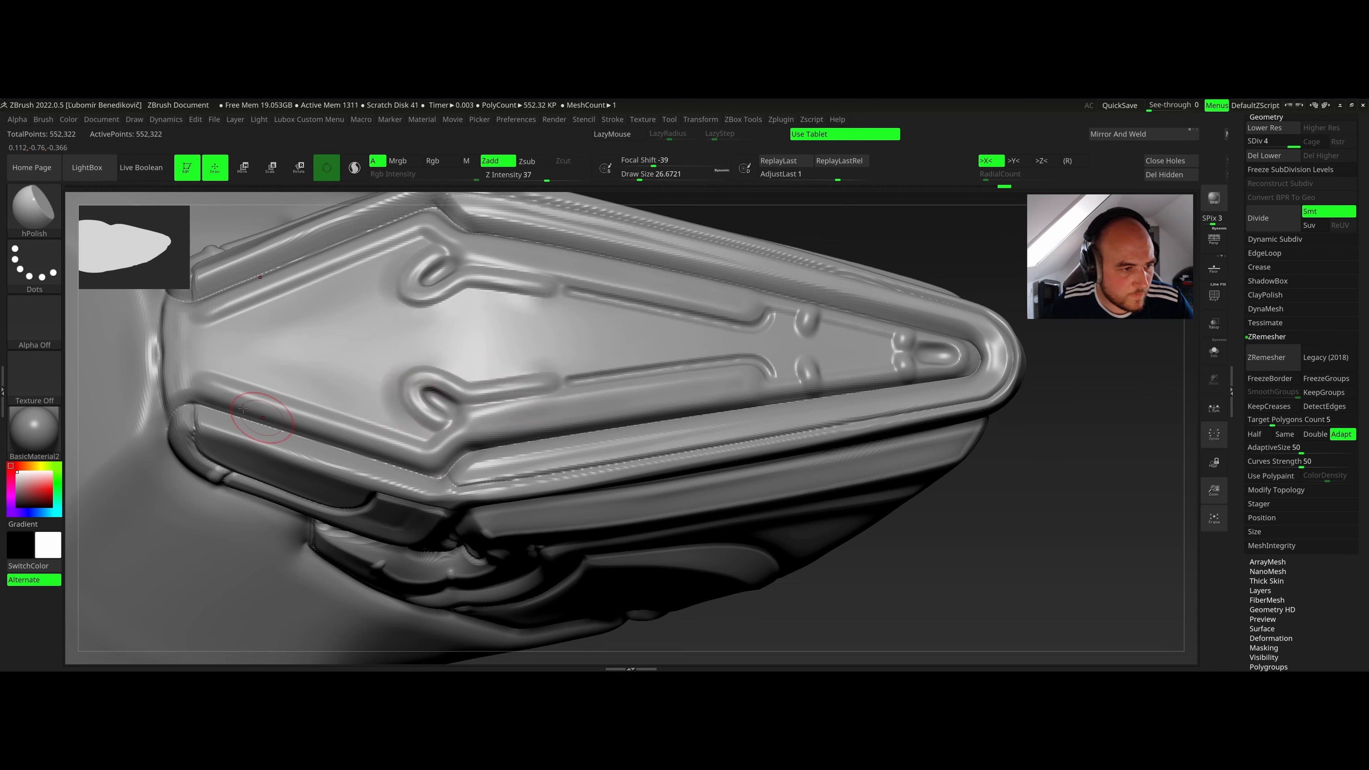
drag(333, 433, 372, 443)
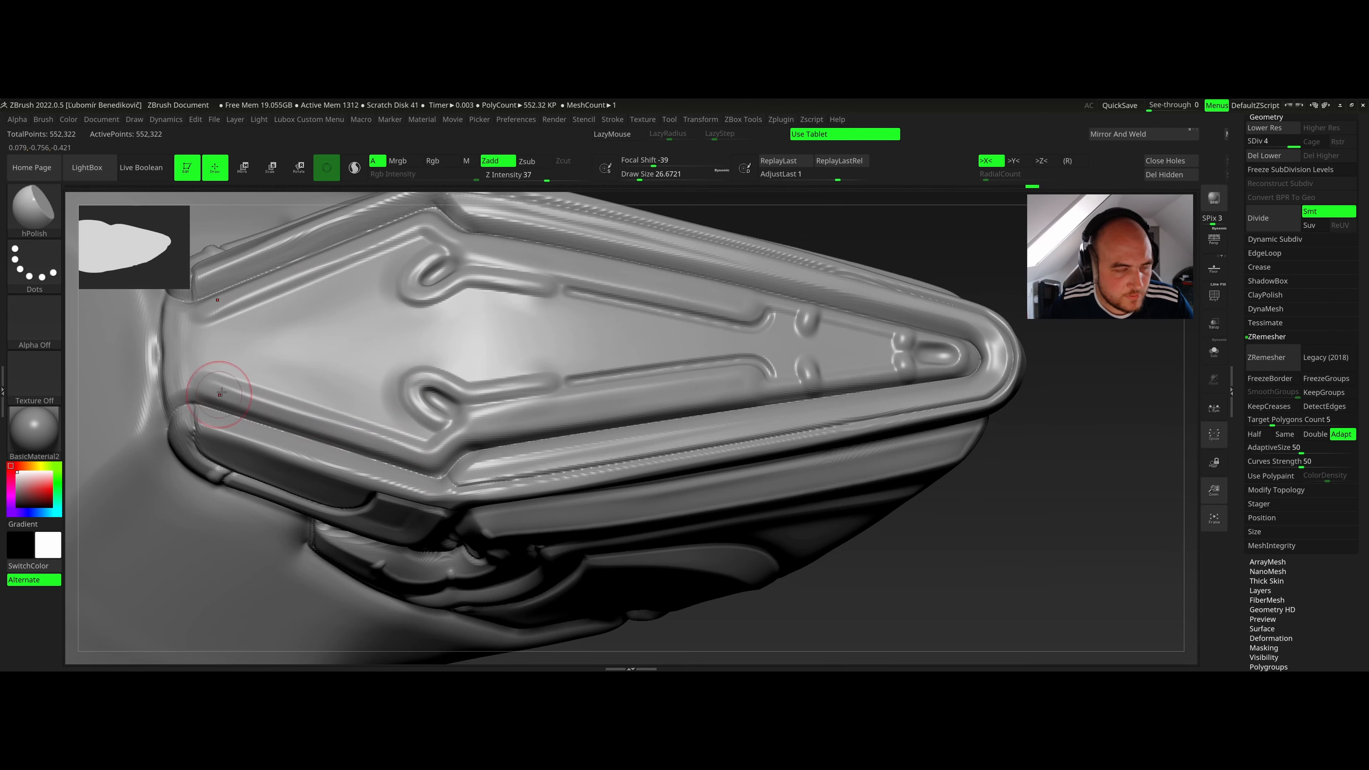
Switch to Slash3 at draw size about 10.1 and cut an outline around the ridge along the plate's short inner edge.
key(b)
key(s)
key(l)
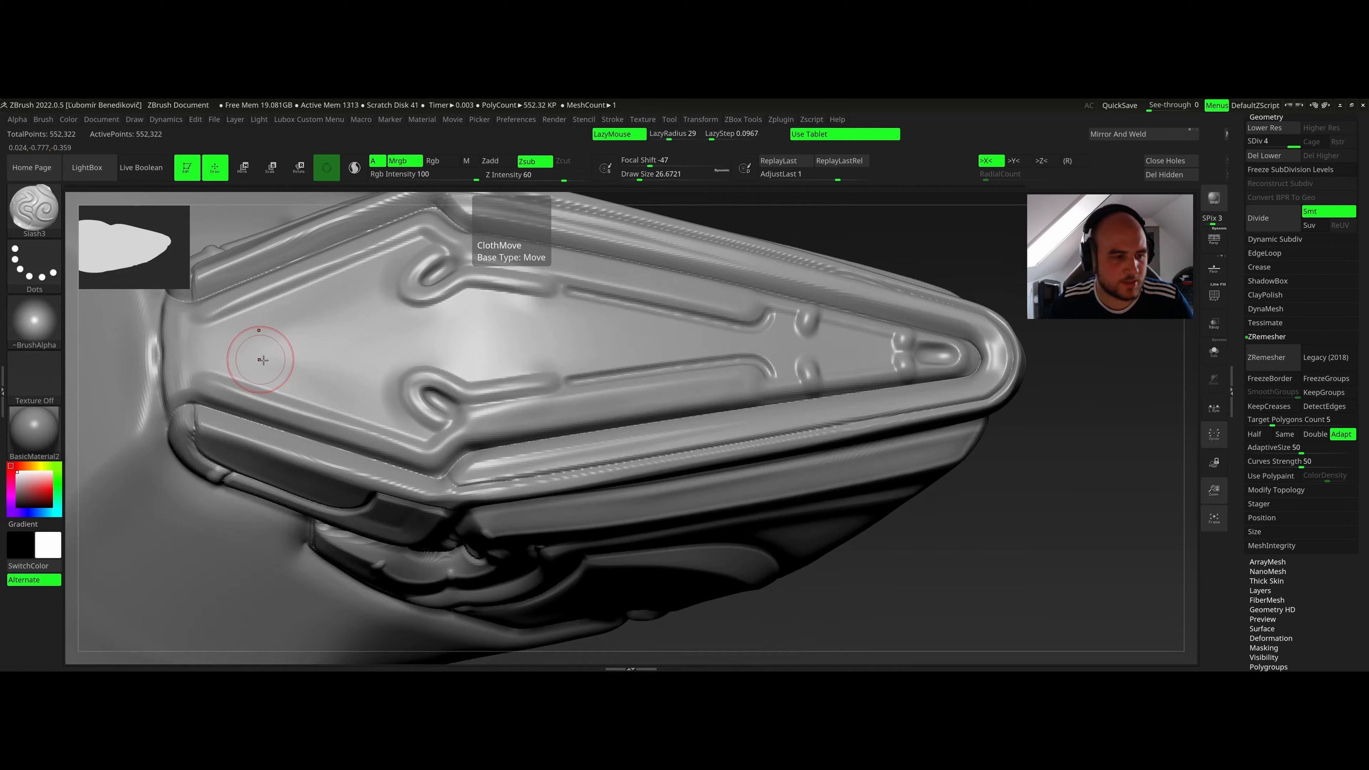
right_drag(260, 352, 342, 336)
right_click(329, 355)
mouse_move(328, 354)
mouse_down()
mouse_move(373, 330)
mouse_move(572, 396)
mouse_up()
right_click(577, 395)
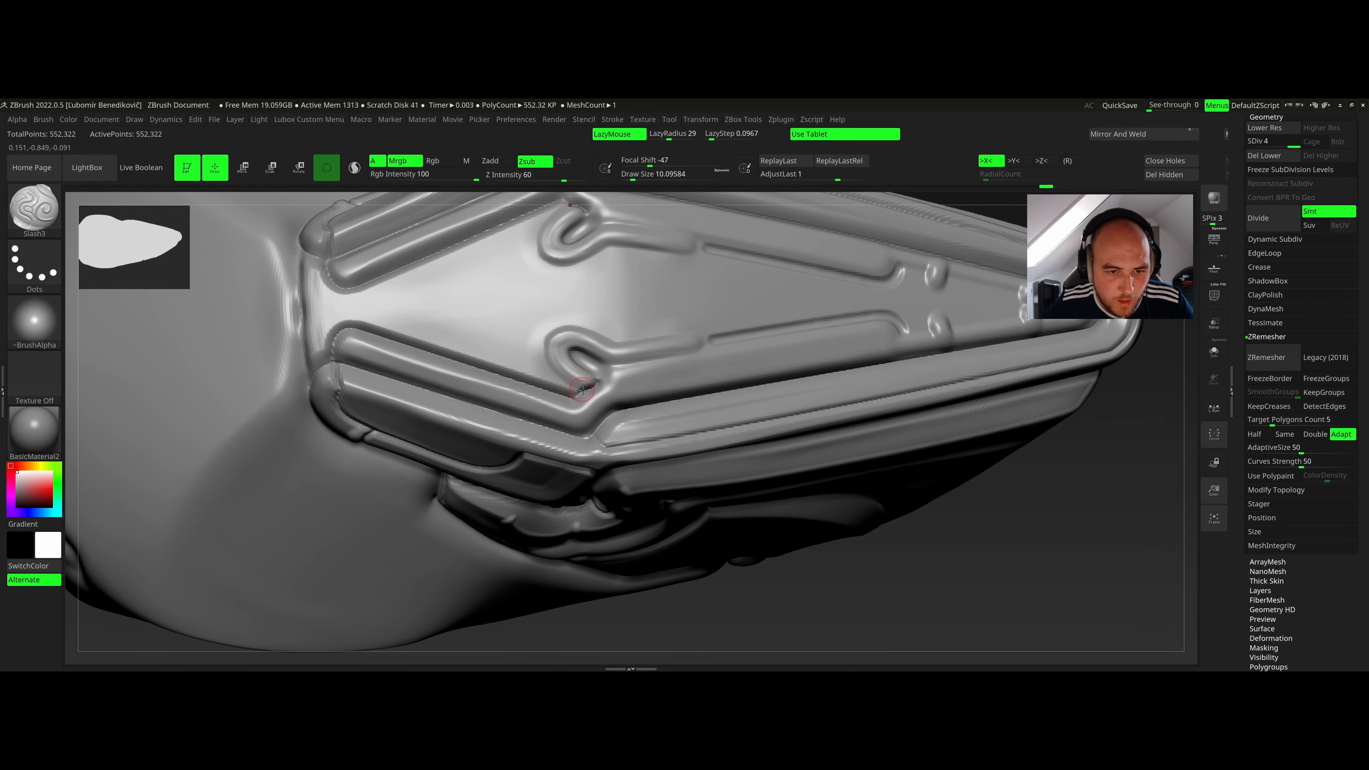
Groove the outline of the curled ridge and of the straight ridge running to the nubs near the plate's tip.
mouse_move(567, 384)
mouse_down()
mouse_move(545, 362)
mouse_move(550, 319)
mouse_move(704, 334)
mouse_up()
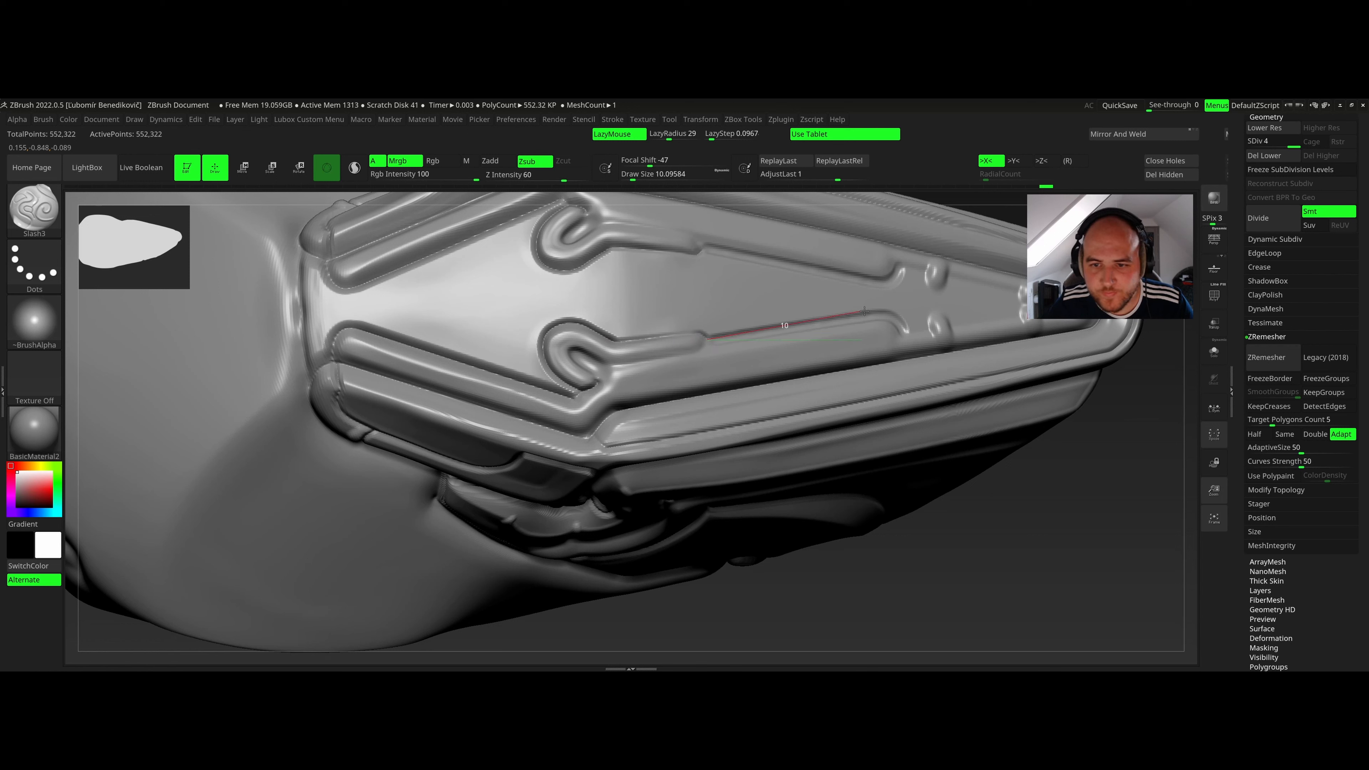
drag(865, 311, 907, 335)
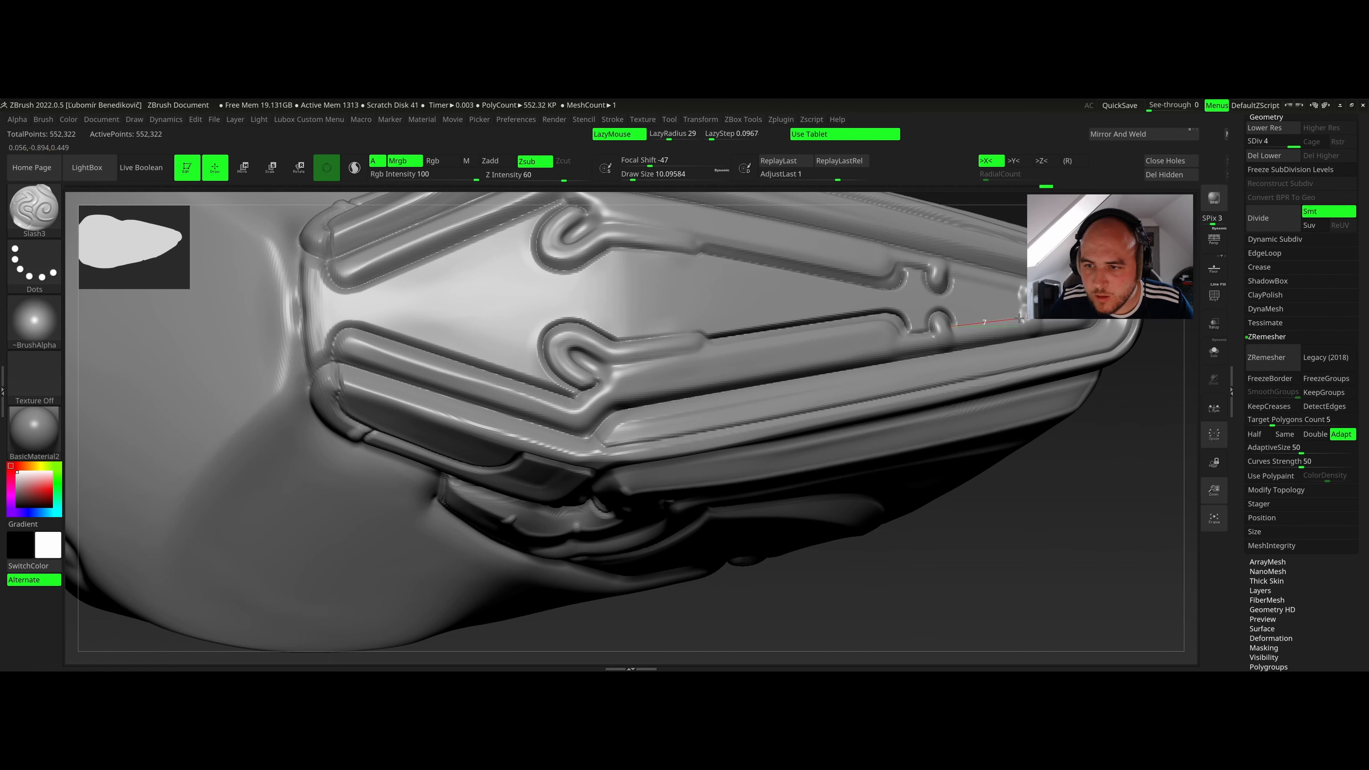
drag(1019, 318, 1016, 310)
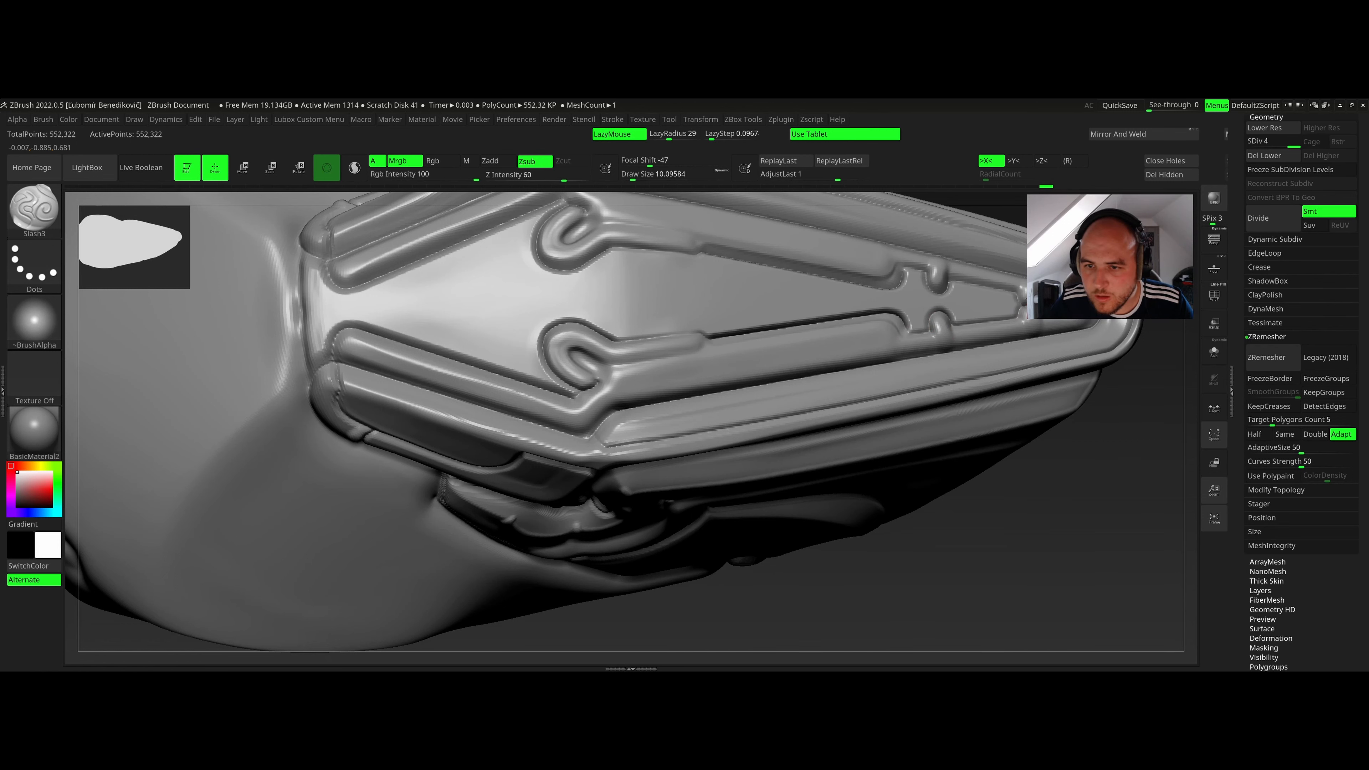
right_drag(889, 263, 534, 358)
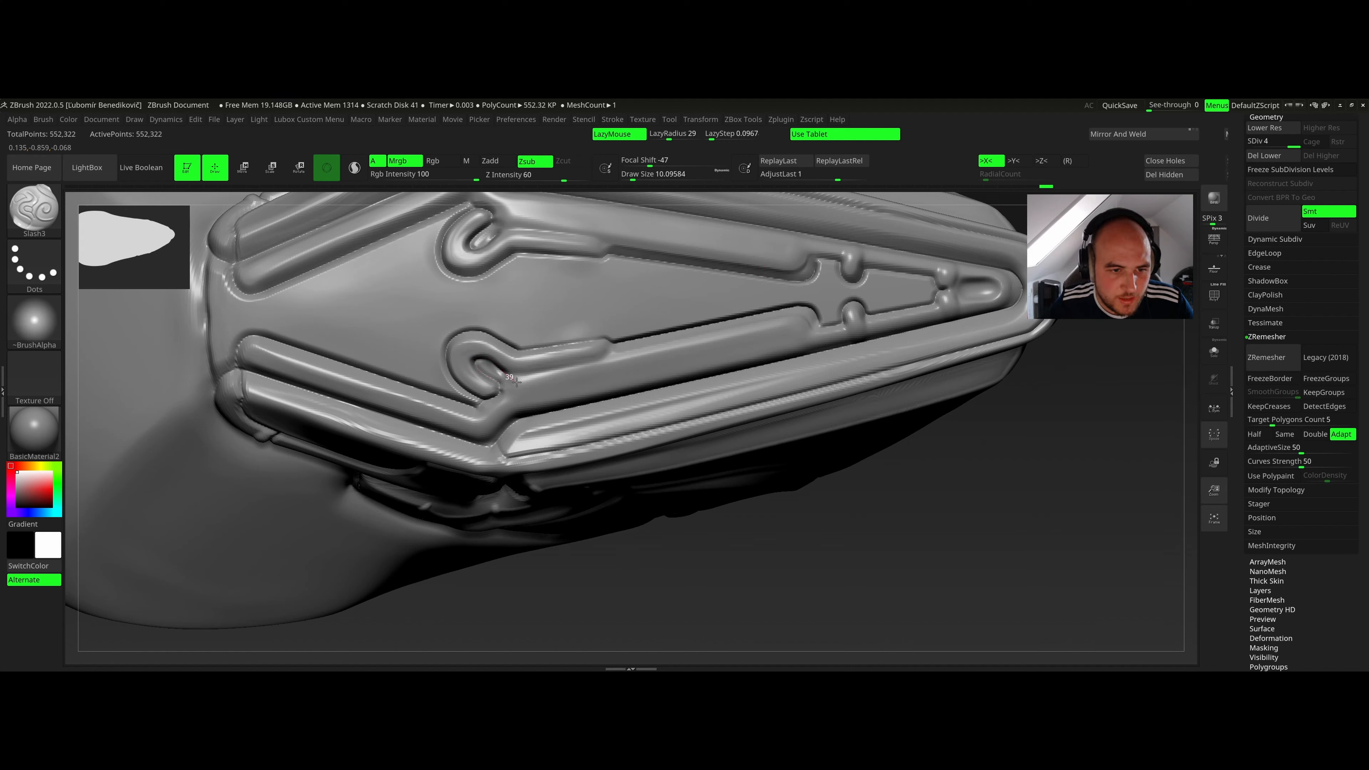
drag(608, 357, 613, 352)
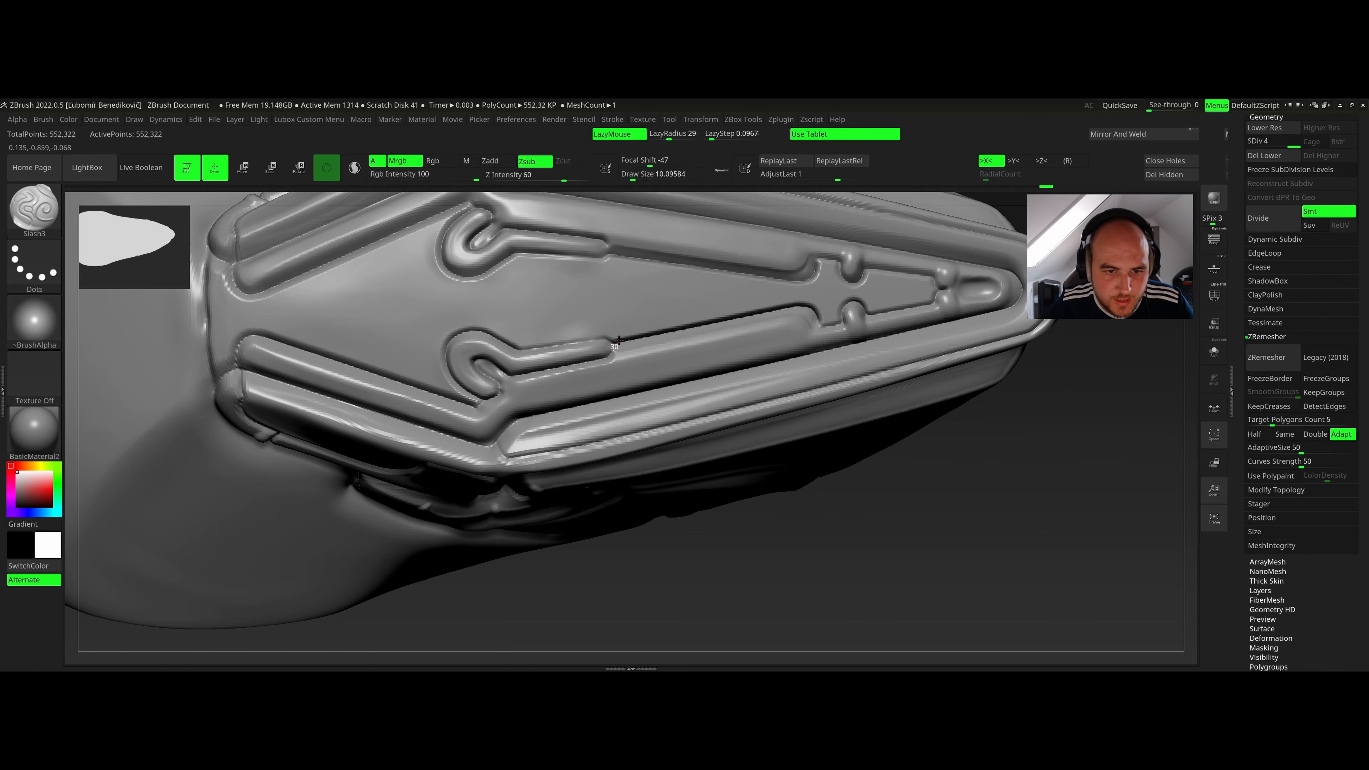
Groove a rounded tongue between the straight ridges with Slash3 at draw size about 14.1, adding finer cuts inside it at about 6.8.
mouse_move(615, 318)
ctrl+right_down()
mouse_move(609, 273)
mouse_move(685, 268)
mouse_move(628, 261)
ctrl+right_up()
key(space)
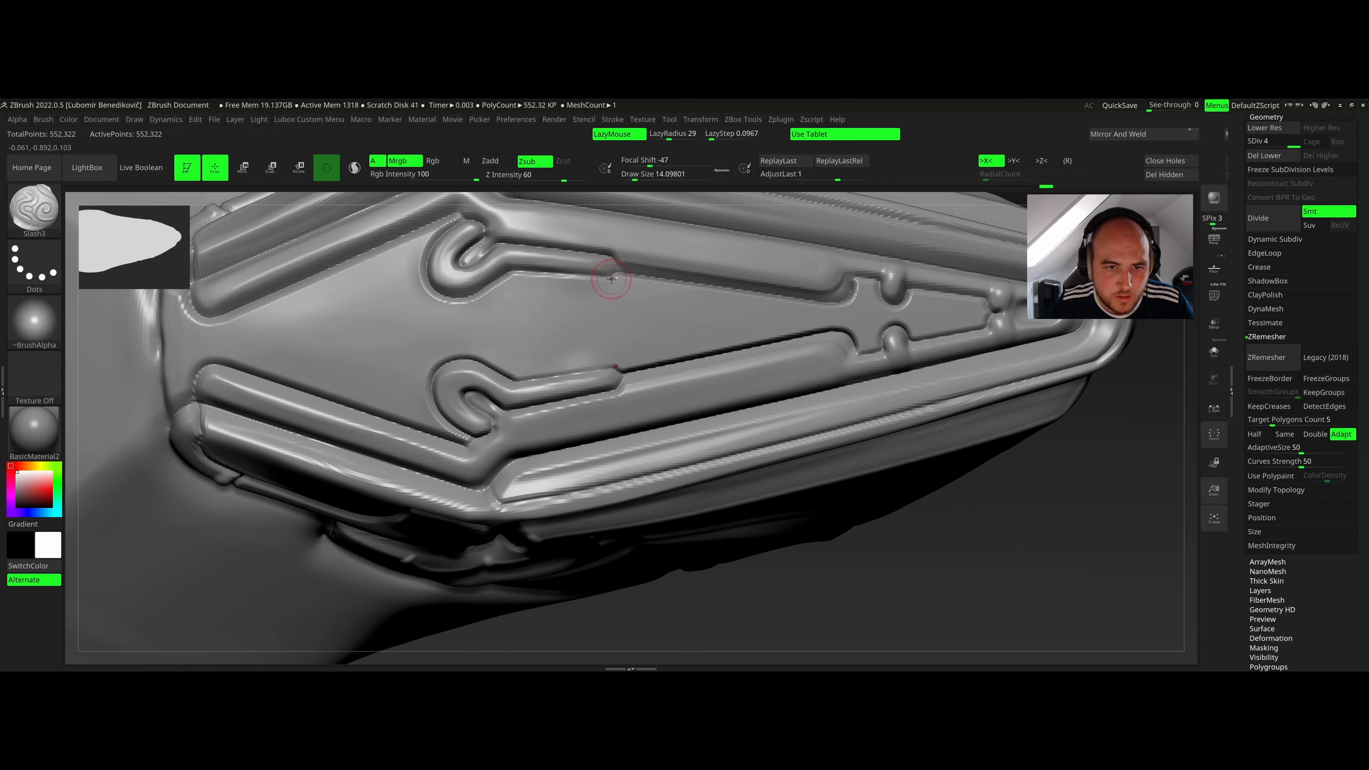
mouse_move(613, 291)
mouse_down()
mouse_move(831, 312)
mouse_move(803, 308)
mouse_up()
key(ctrl+z)
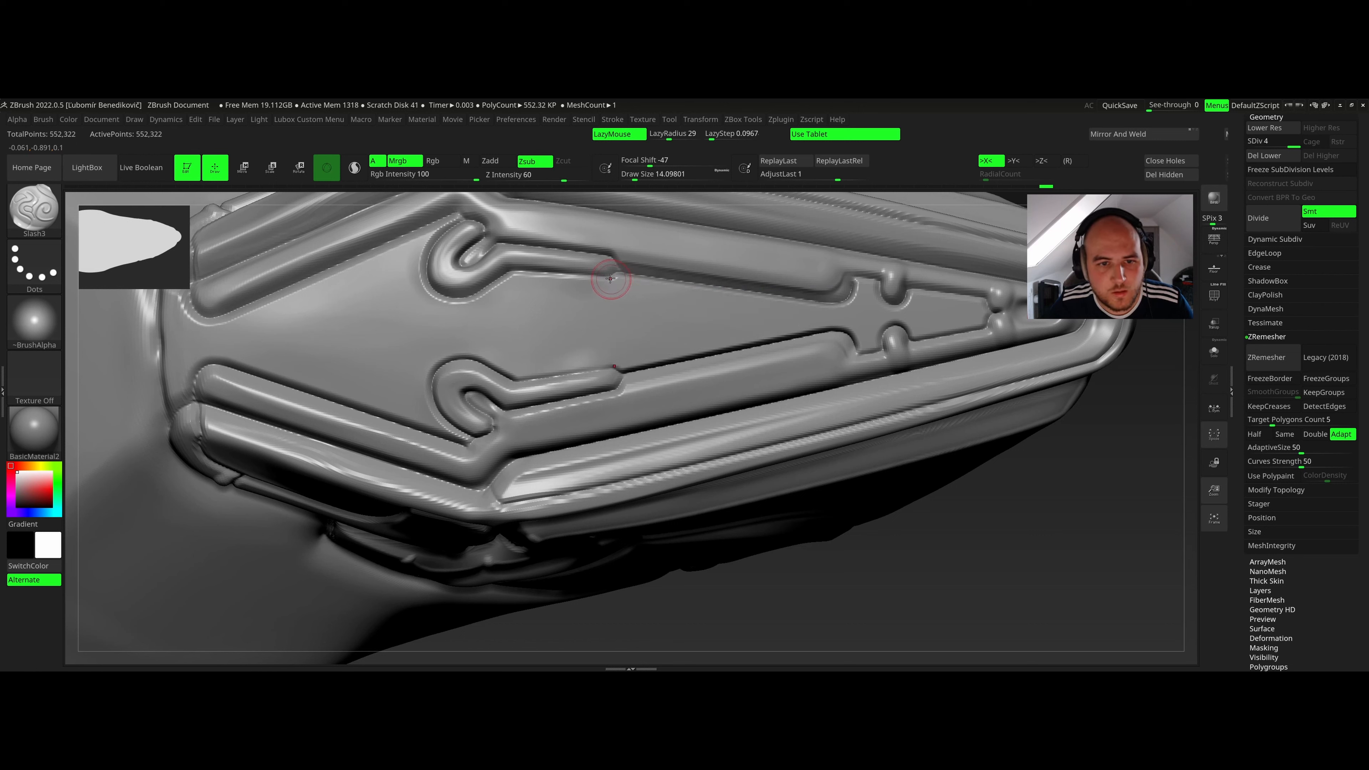
mouse_move(619, 290)
mouse_down()
mouse_move(724, 304)
mouse_move(702, 324)
mouse_move(730, 324)
mouse_up()
key(space)
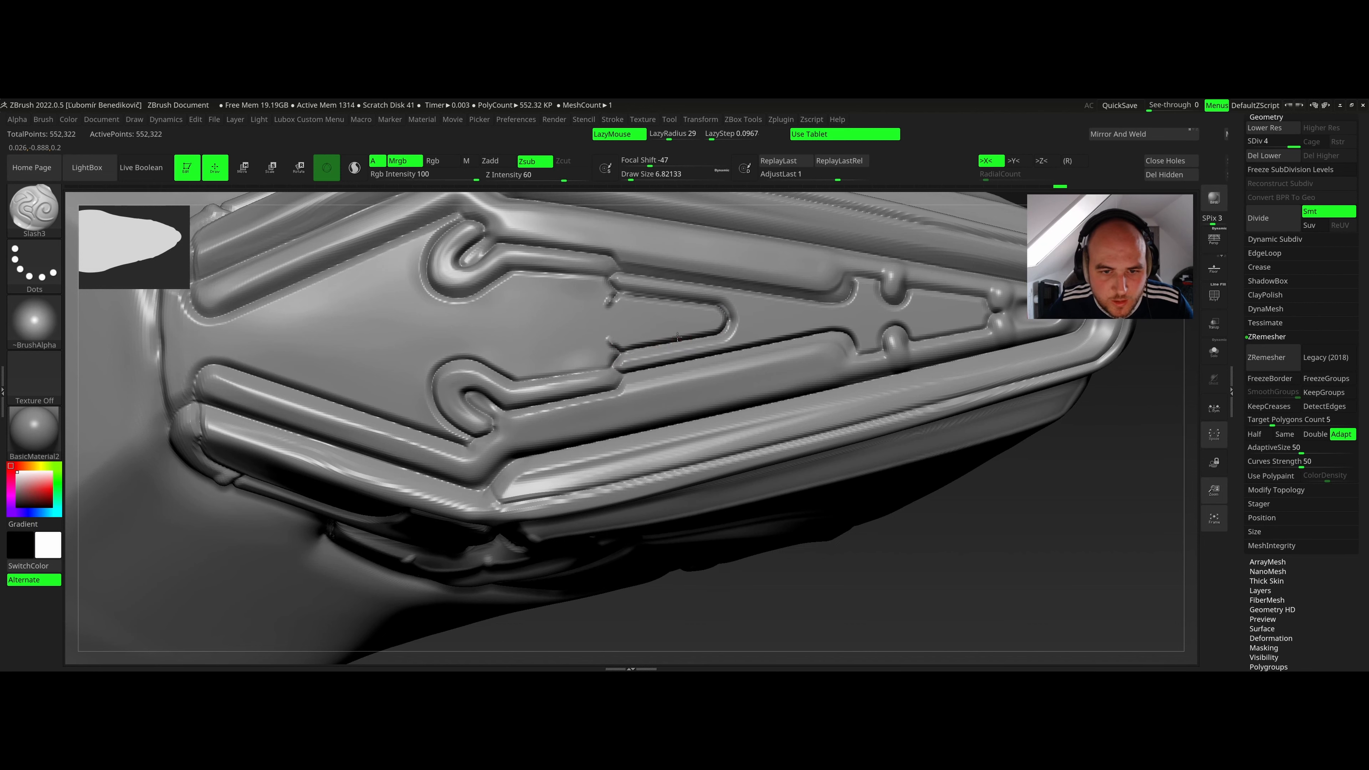
ctrl+right_drag(663, 312, 725, 351)
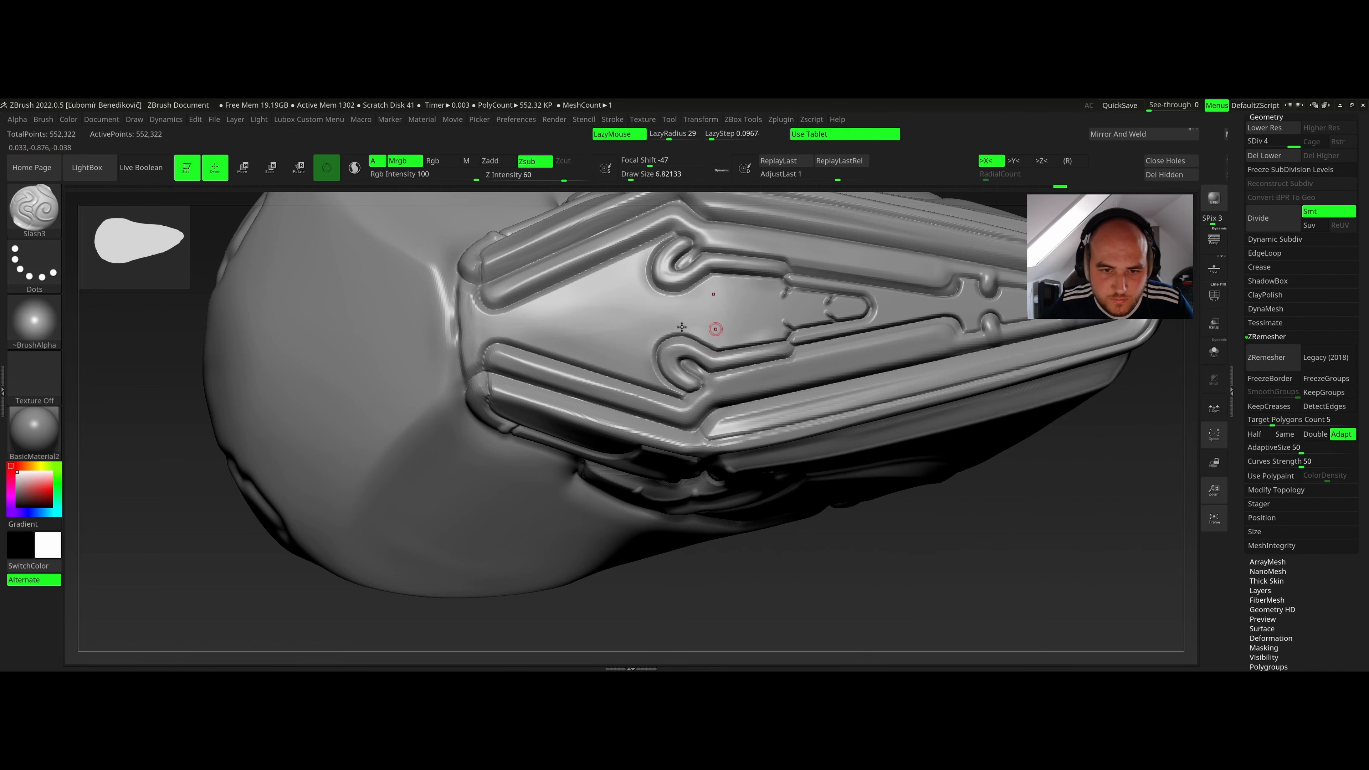
ctrl+right_drag(709, 315, 678, 339)
key(b)
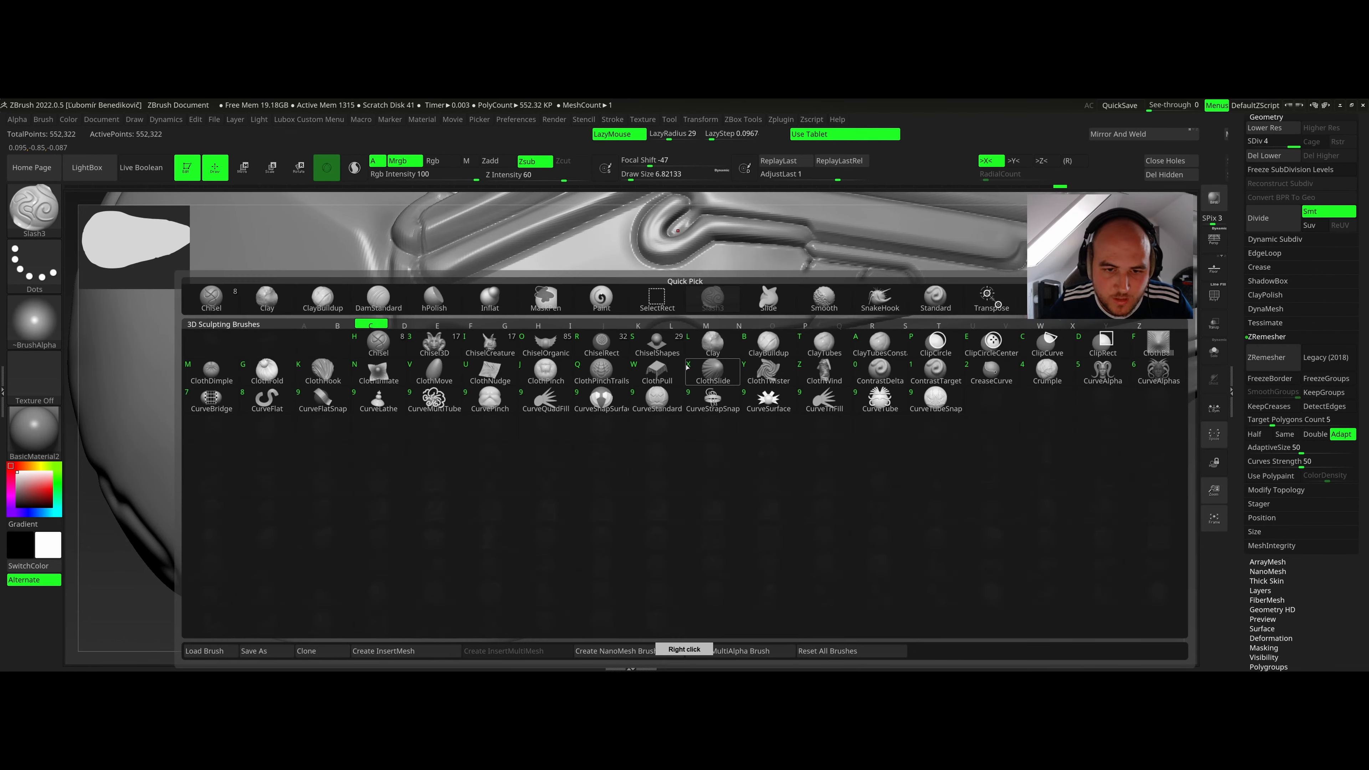
key(c)
key(b)
key(space)
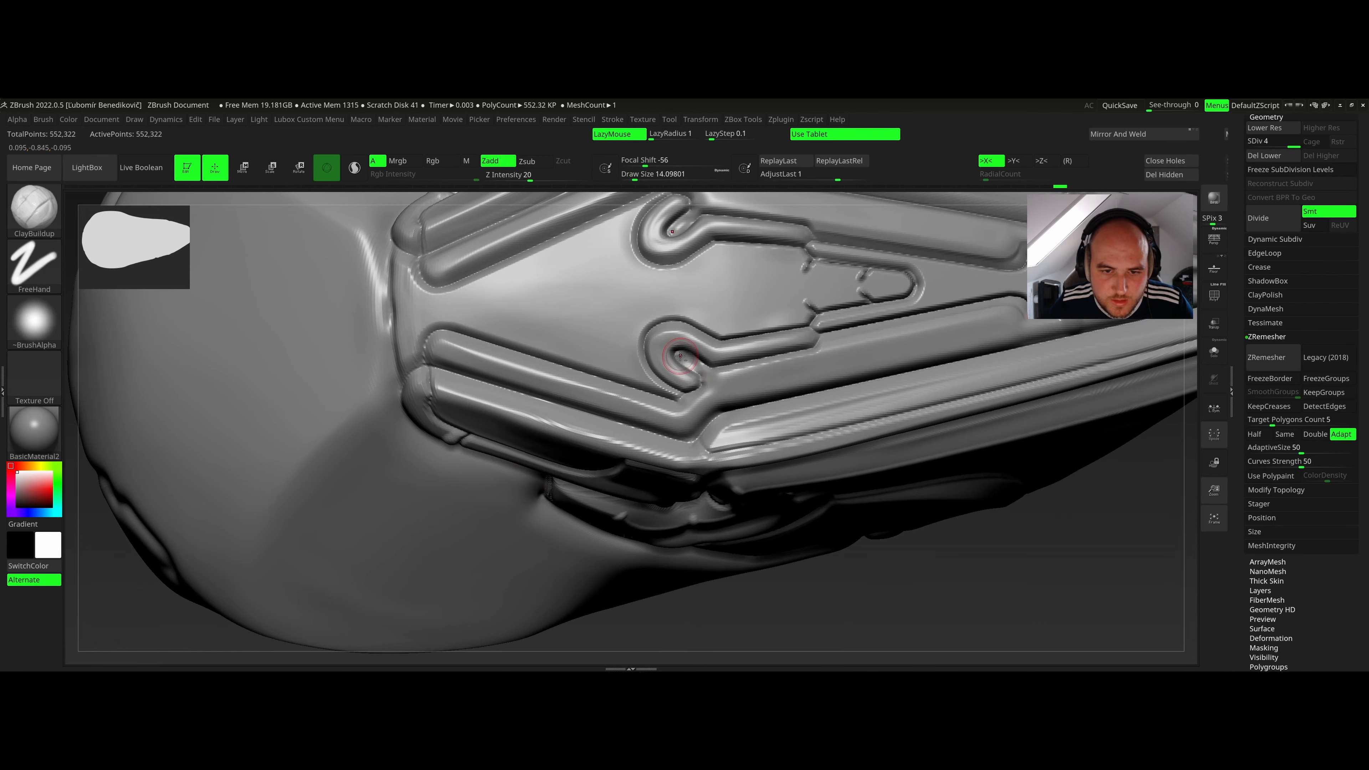
key(b)
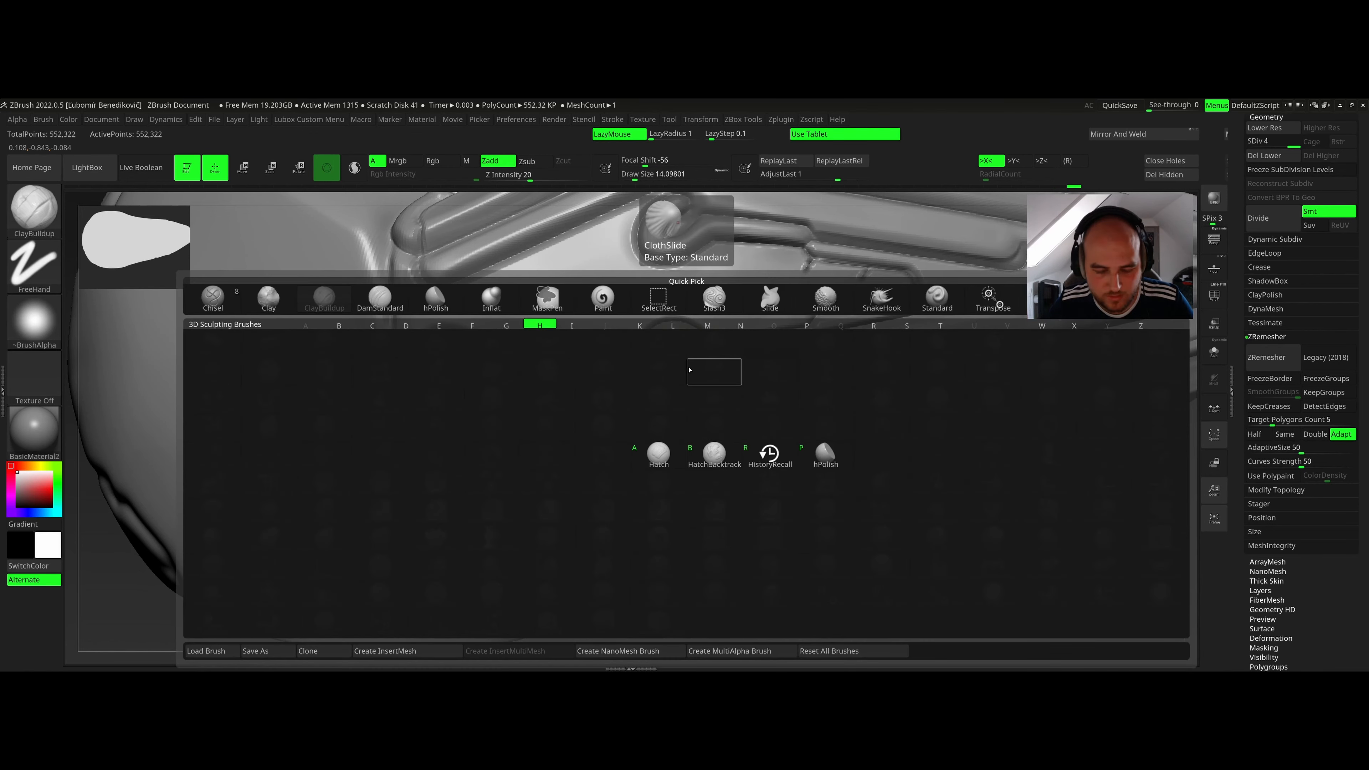
key(h)
key(p)
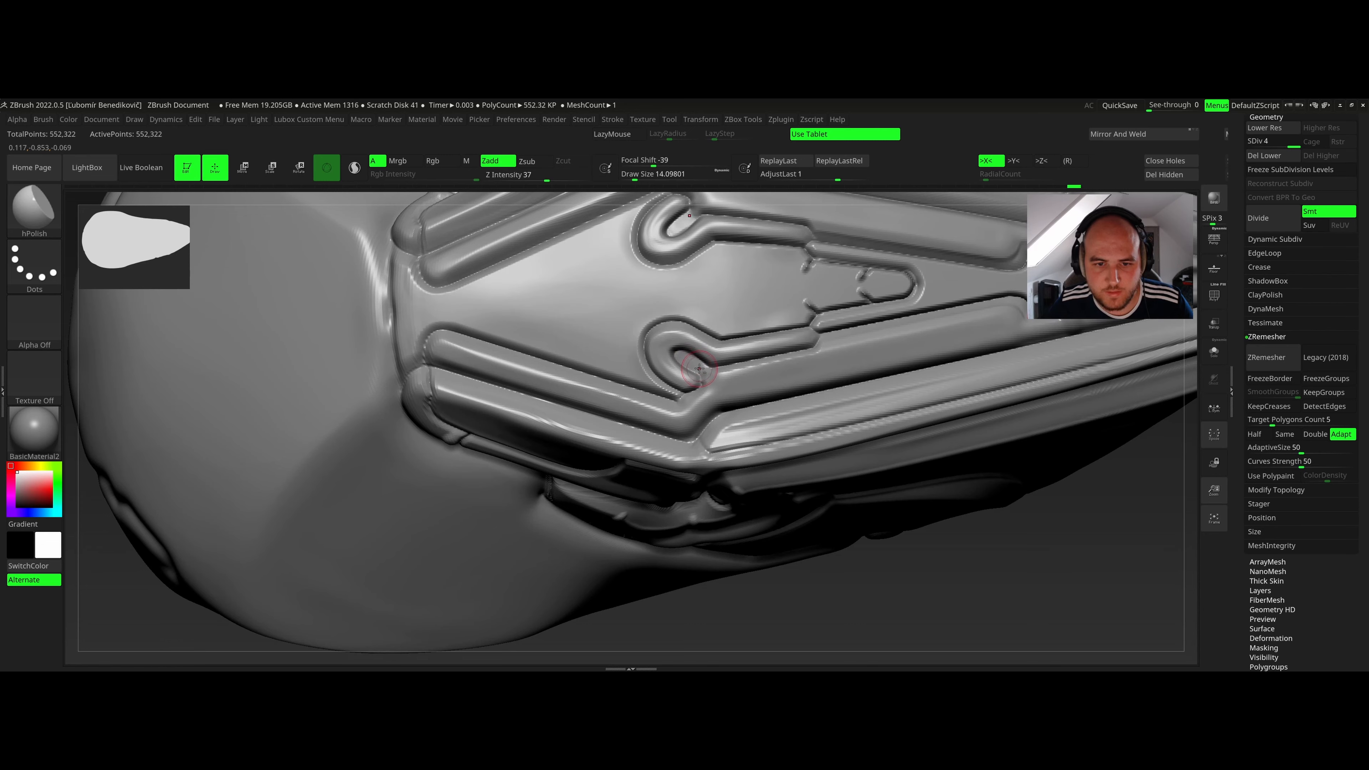
Switch to Chisel, punch holes into the curls' centres, and cut small slots beside the curls, reducing the draw size to about 5.7.
key(b)
key(c)
key(h)
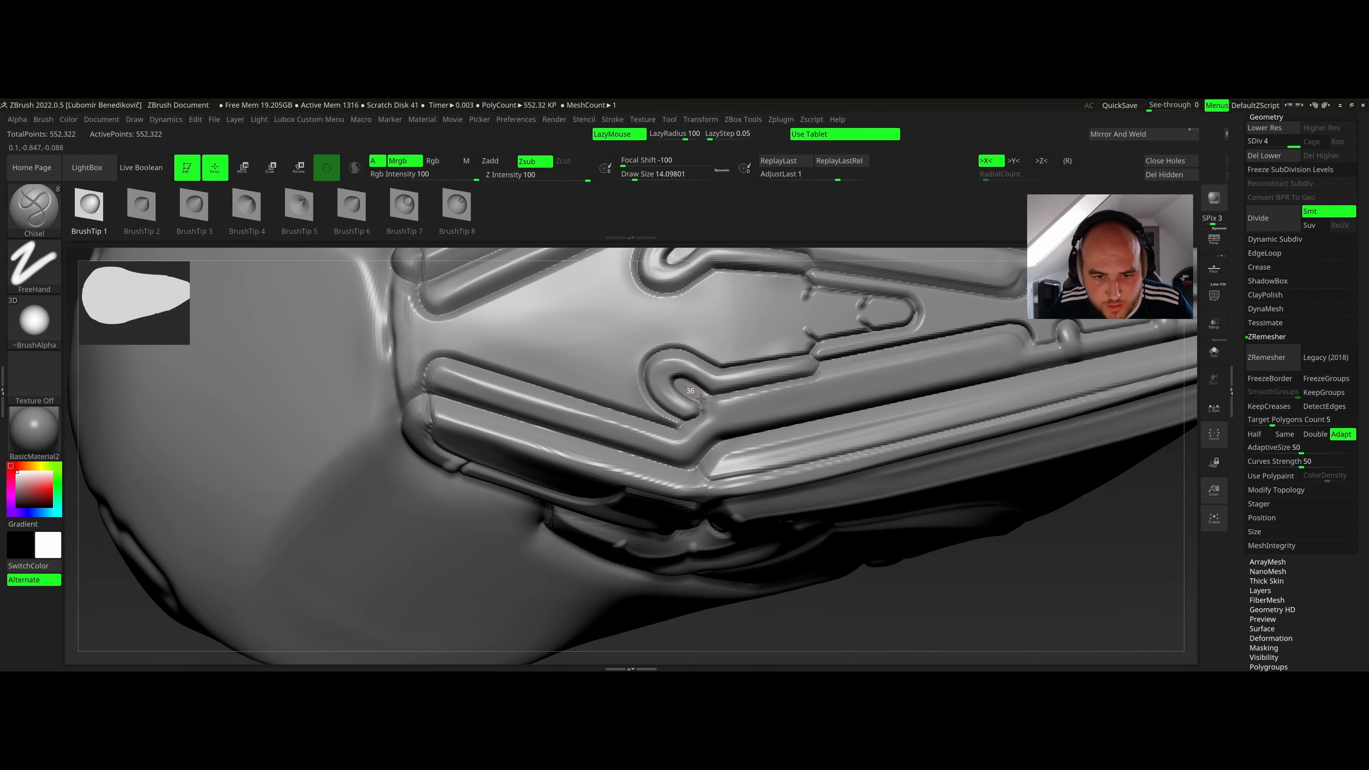
right_drag(726, 414, 716, 316)
drag(717, 317, 691, 331)
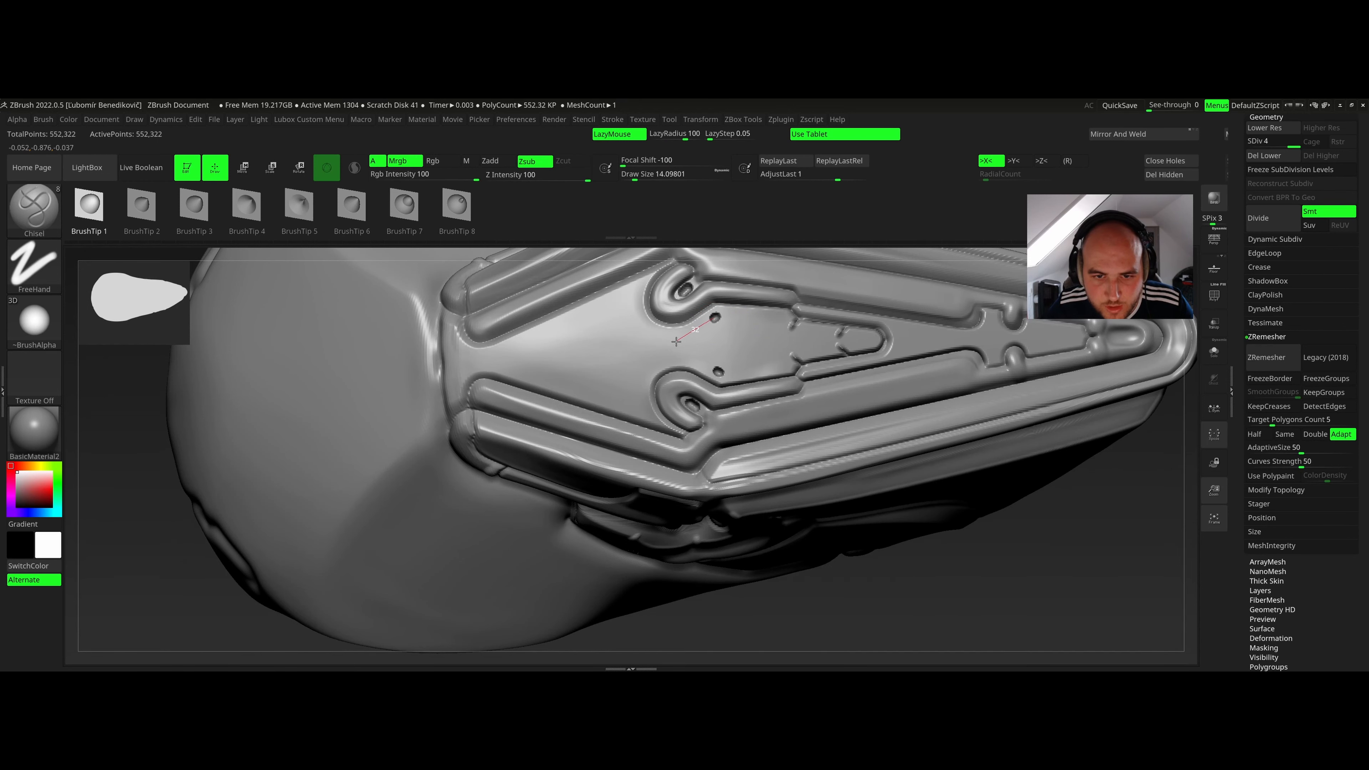
right_drag(676, 341, 695, 321)
key(space)
drag(711, 322, 703, 323)
mouse_move(703, 324)
right_down()
mouse_move(701, 339)
mouse_move(769, 340)
right_up()
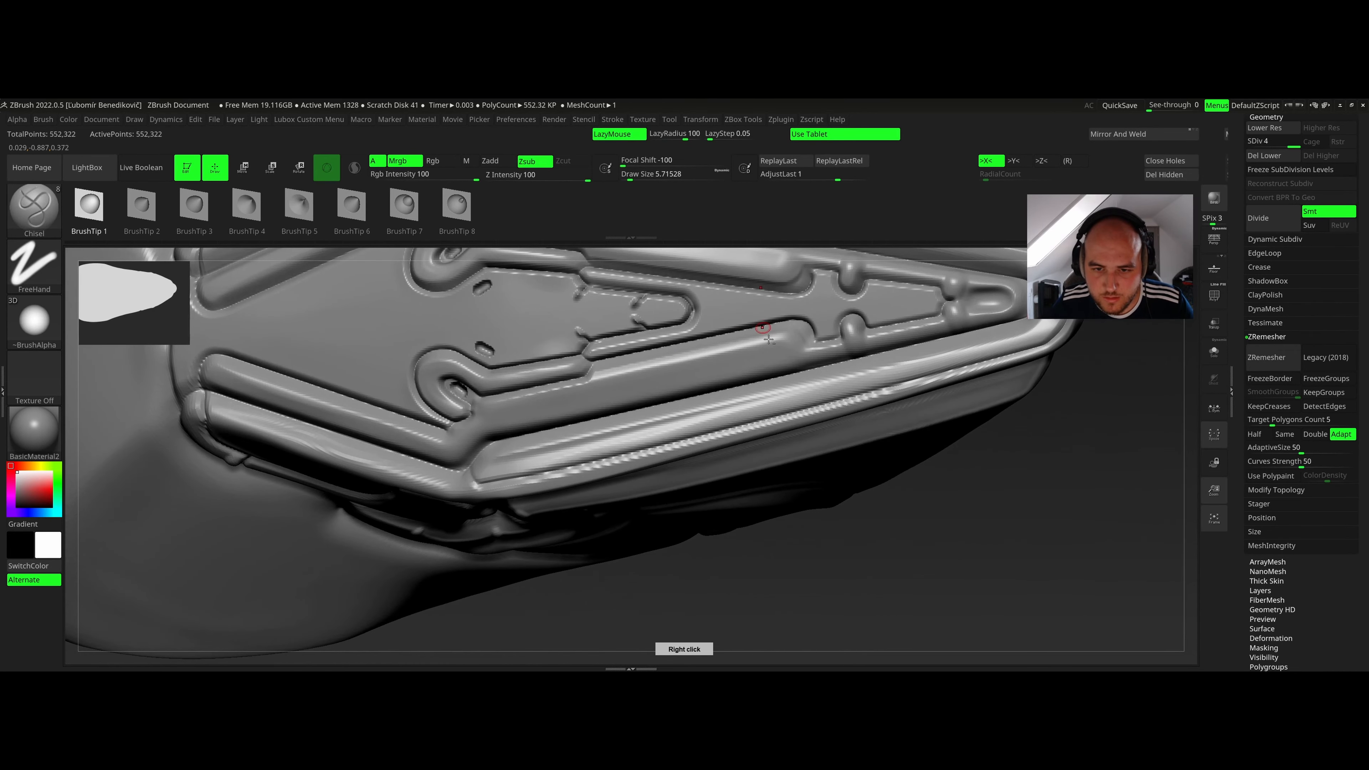
Raise the Chisel draw size to about 12.4 and cut short slots into the straight ridges, the plate's tip and the short-edge ridges.
key(space)
drag(768, 340, 781, 350)
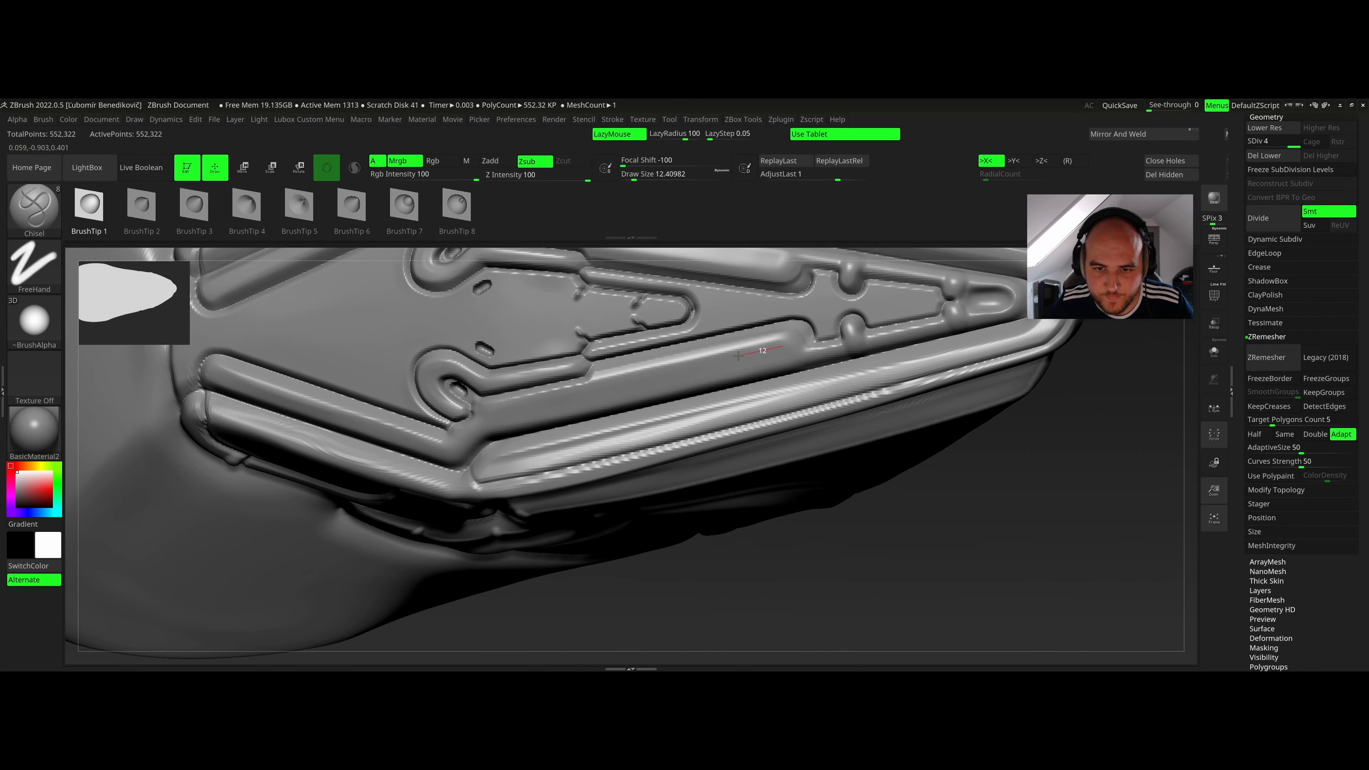
ctrl+right_drag(725, 359, 667, 303)
mouse_move(791, 307)
alt+right_down()
mouse_move(679, 319)
mouse_move(806, 363)
alt+right_up()
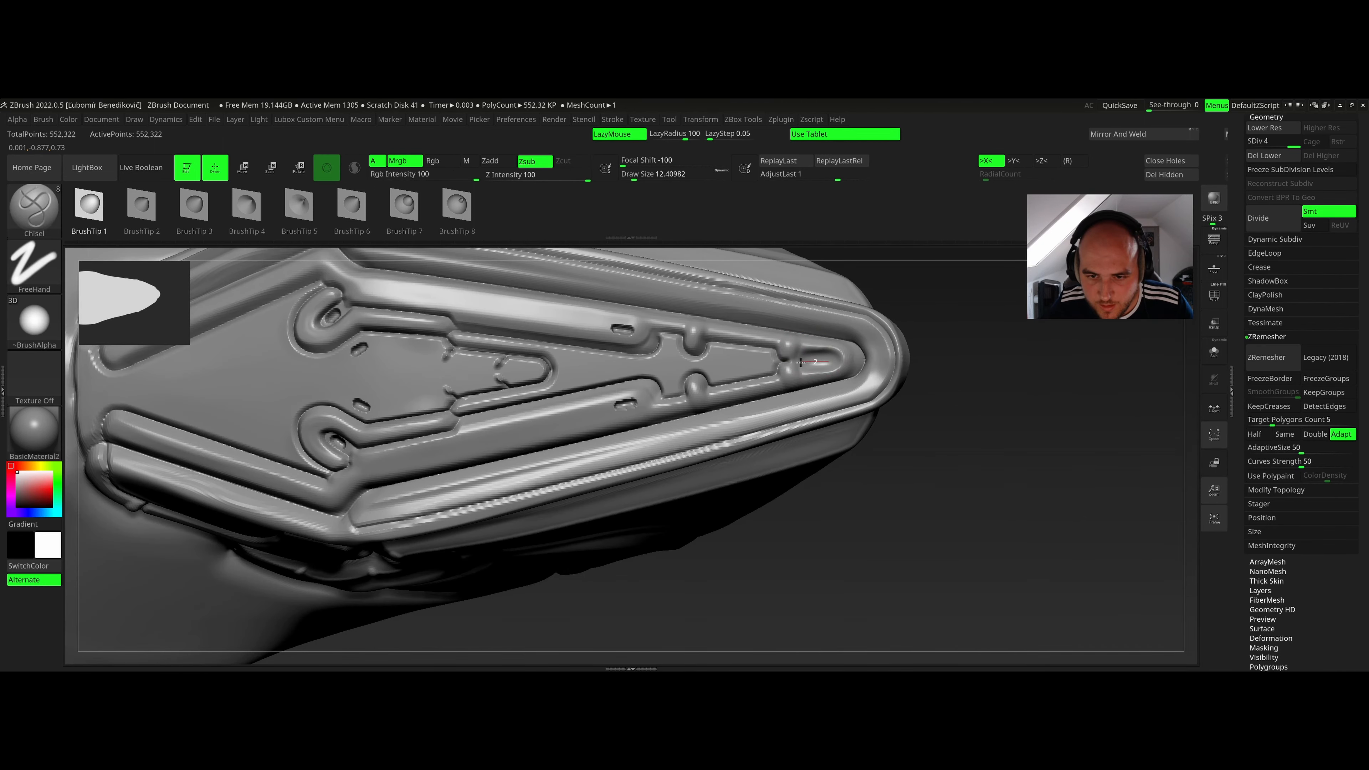
mouse_move(768, 367)
ctrl+right_down()
mouse_move(670, 341)
mouse_move(675, 324)
ctrl+right_up()
drag(495, 369, 549, 346)
alt+right_drag(539, 383, 488, 368)
Switch to Slash3 at draw size about 9.4 and groove a tapering tongue from between the curls toward the plate's wide end.
key(b)
key(s)
key(l)
mouse_move(615, 334)
right_down()
mouse_move(639, 325)
mouse_move(623, 376)
right_up()
right_click(623, 377)
drag(622, 377, 619, 377)
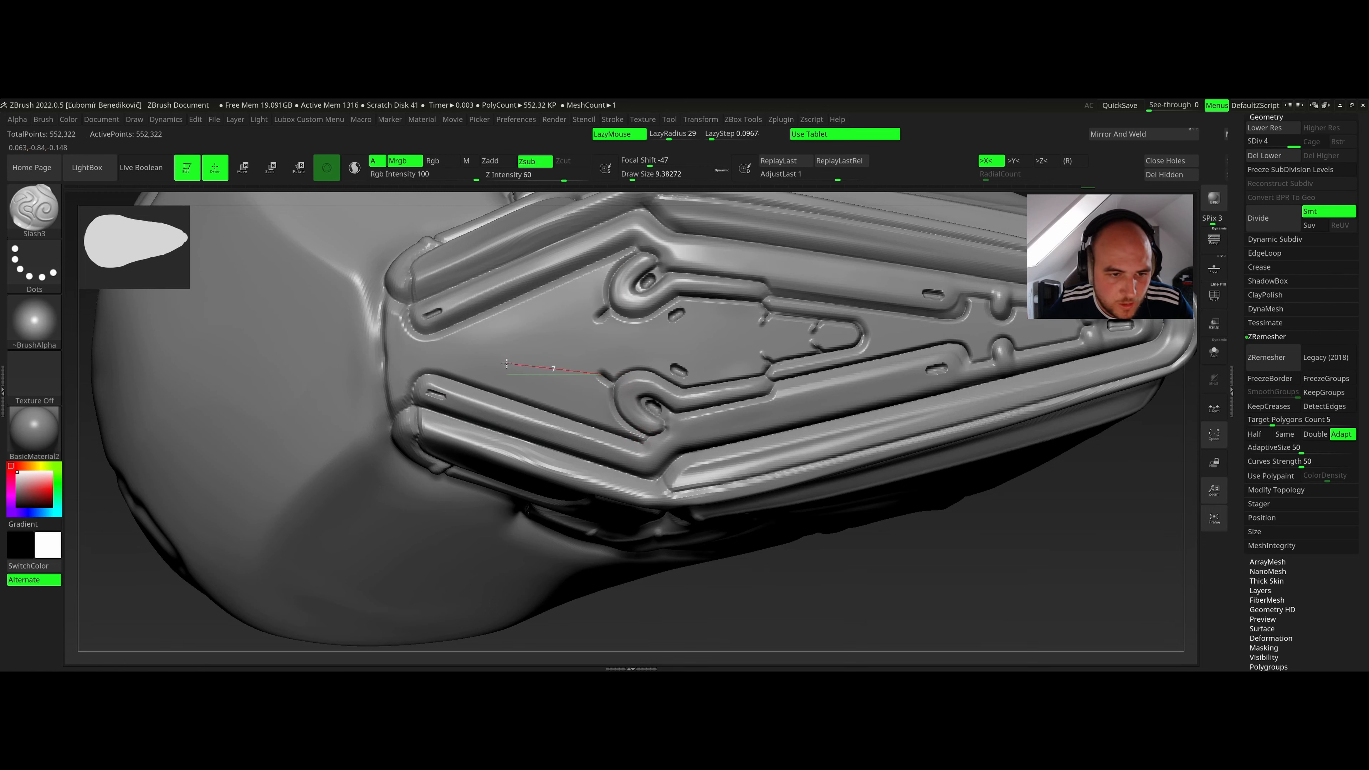
drag(506, 364, 499, 357)
Change the material to StartupMaterial and fill the object with grey RGB 162, 162, 162.
mouse_move(496, 341)
ctrl+right_down()
mouse_move(501, 303)
mouse_move(667, 297)
mouse_move(641, 298)
mouse_move(647, 327)
ctrl+right_up()
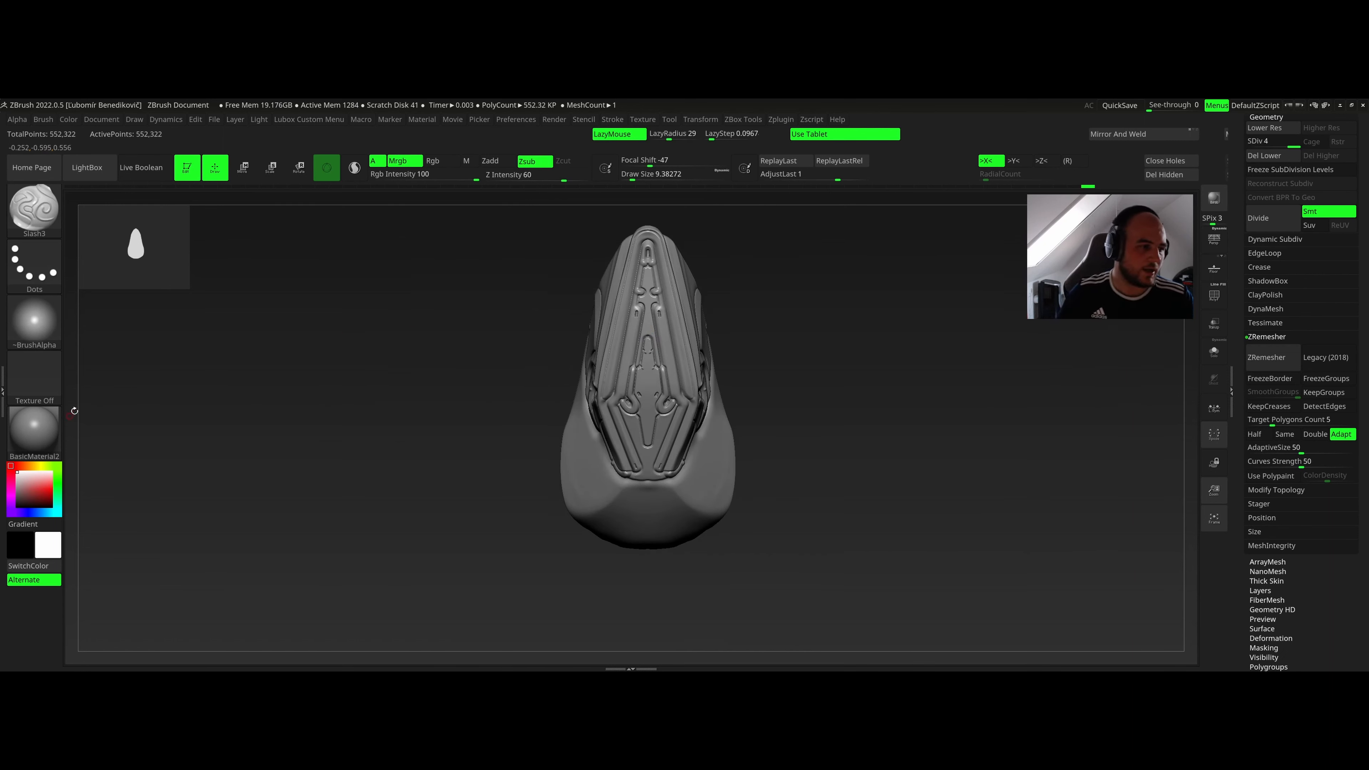
click(34, 430)
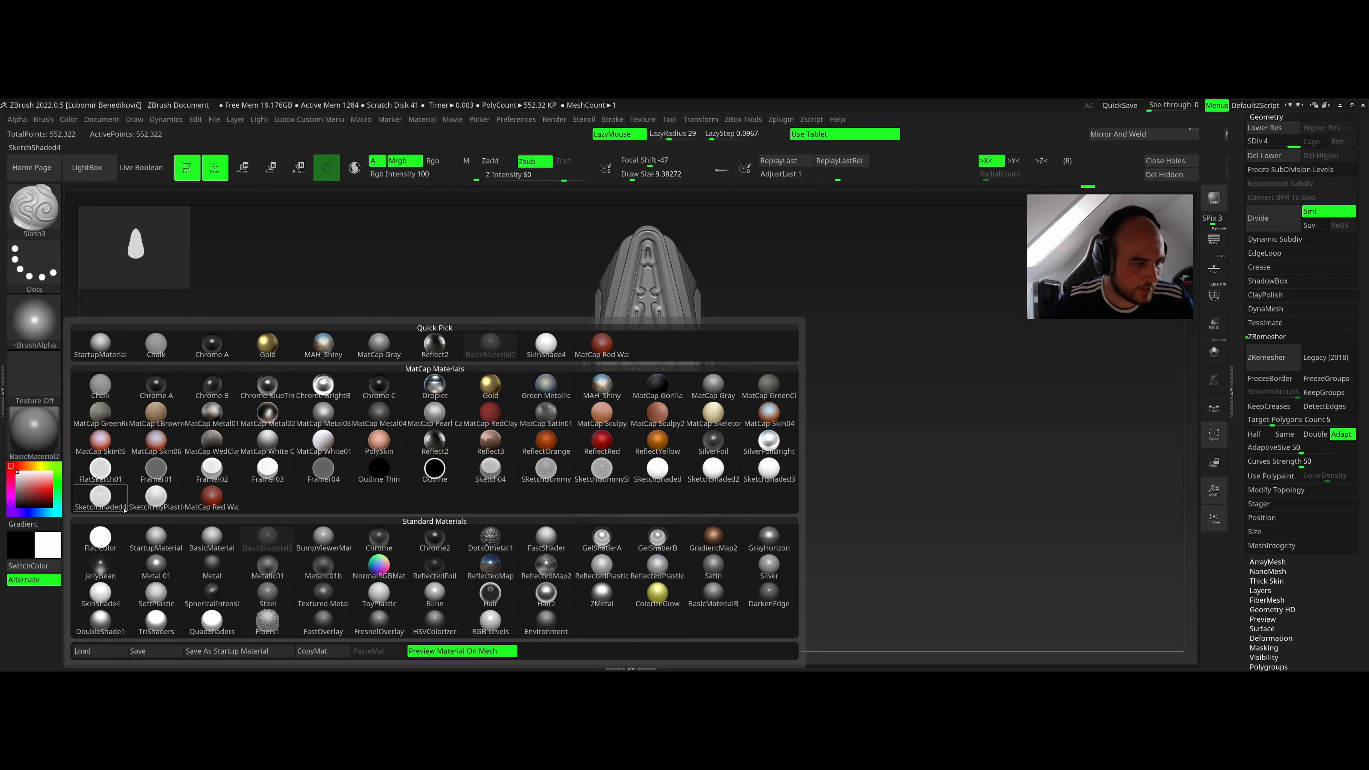
click(162, 534)
click(71, 120)
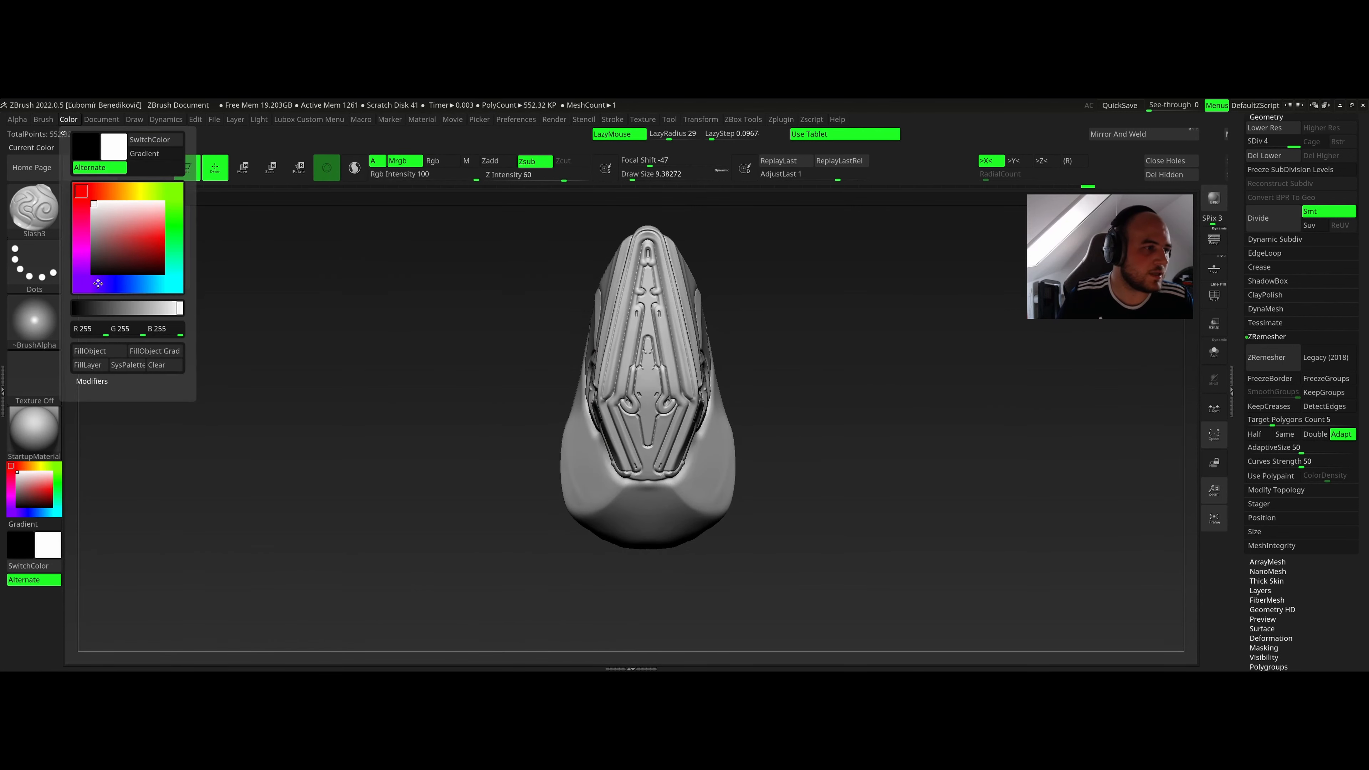
click(91, 225)
drag(83, 225, 84, 248)
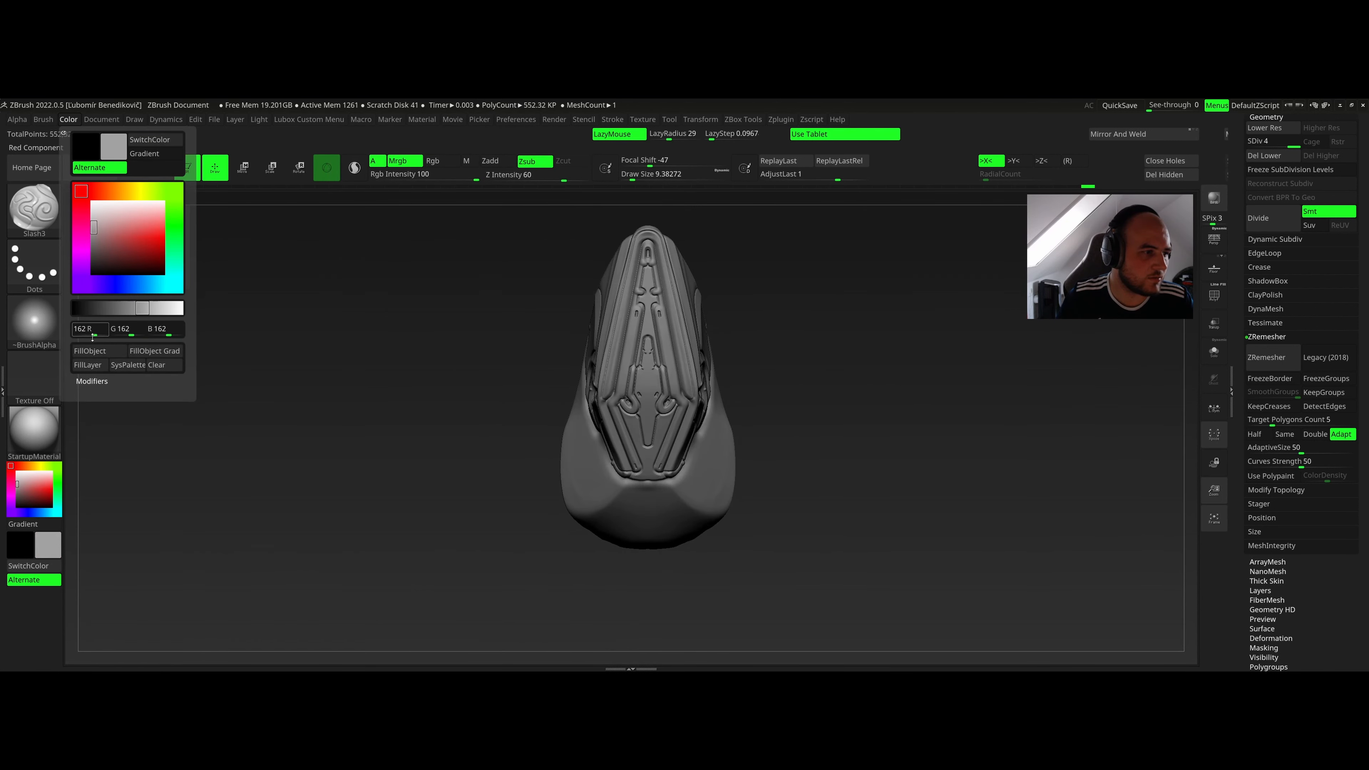
click(98, 352)
Choose a darker grey and paint the top plate's recessed interior with the Paint brush at draw size about 14.1.
drag(31, 495, 12, 494)
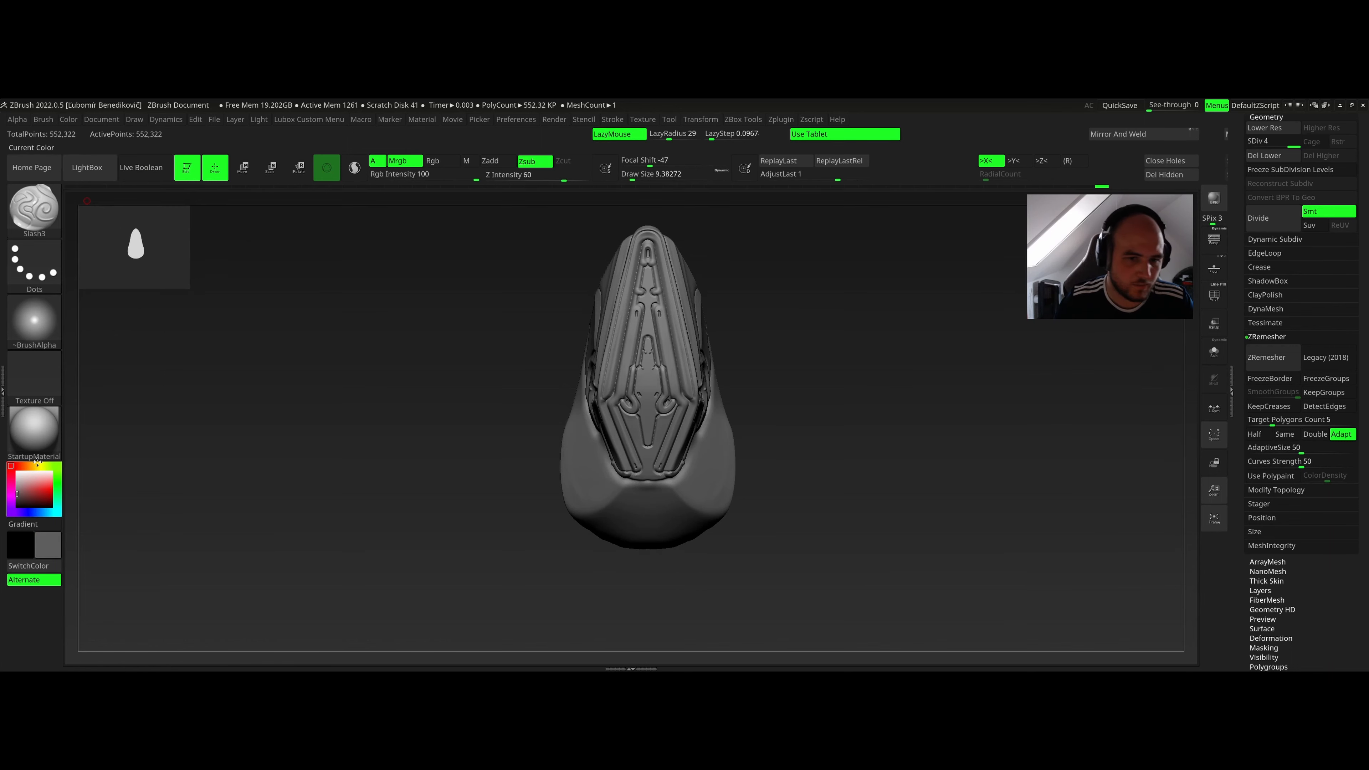
key(b)
key(s)
key(t)
ctrl+right_drag(547, 347, 610, 309)
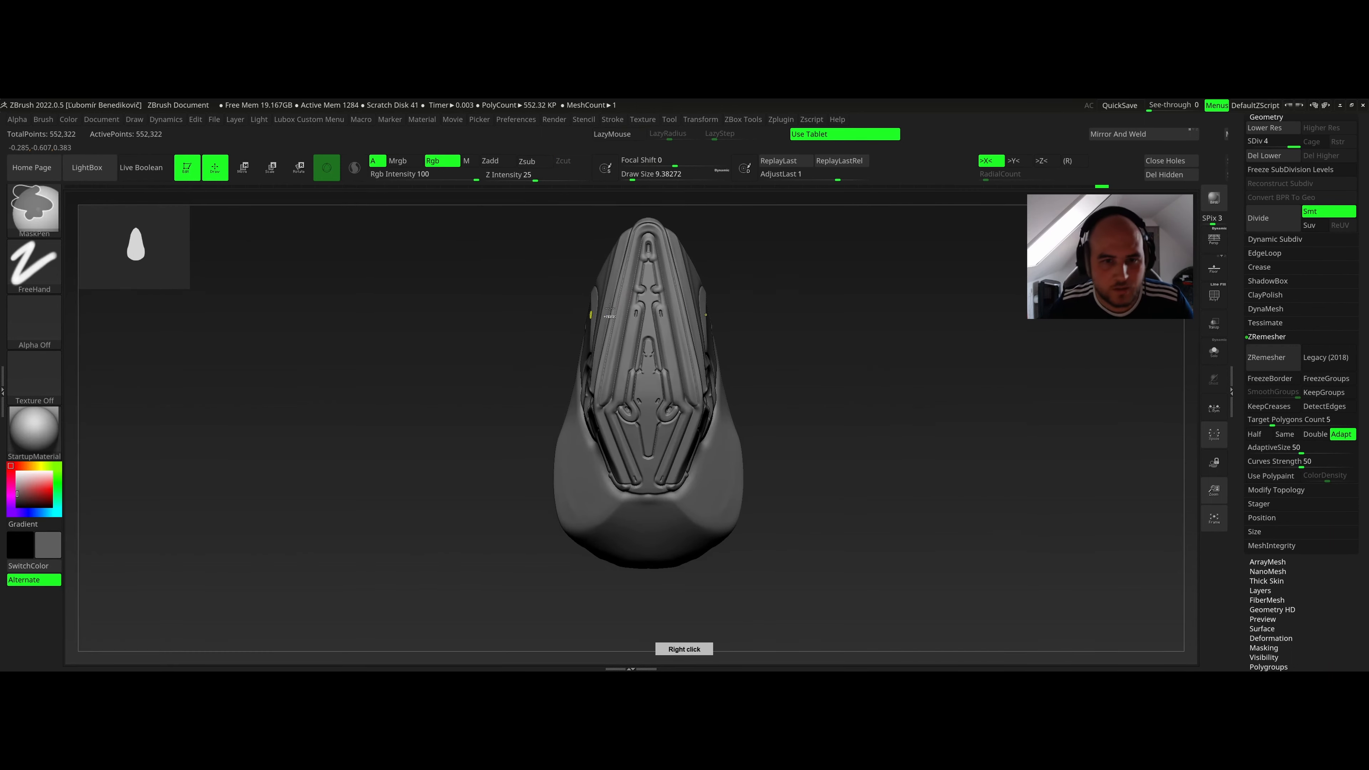
right_click(650, 241)
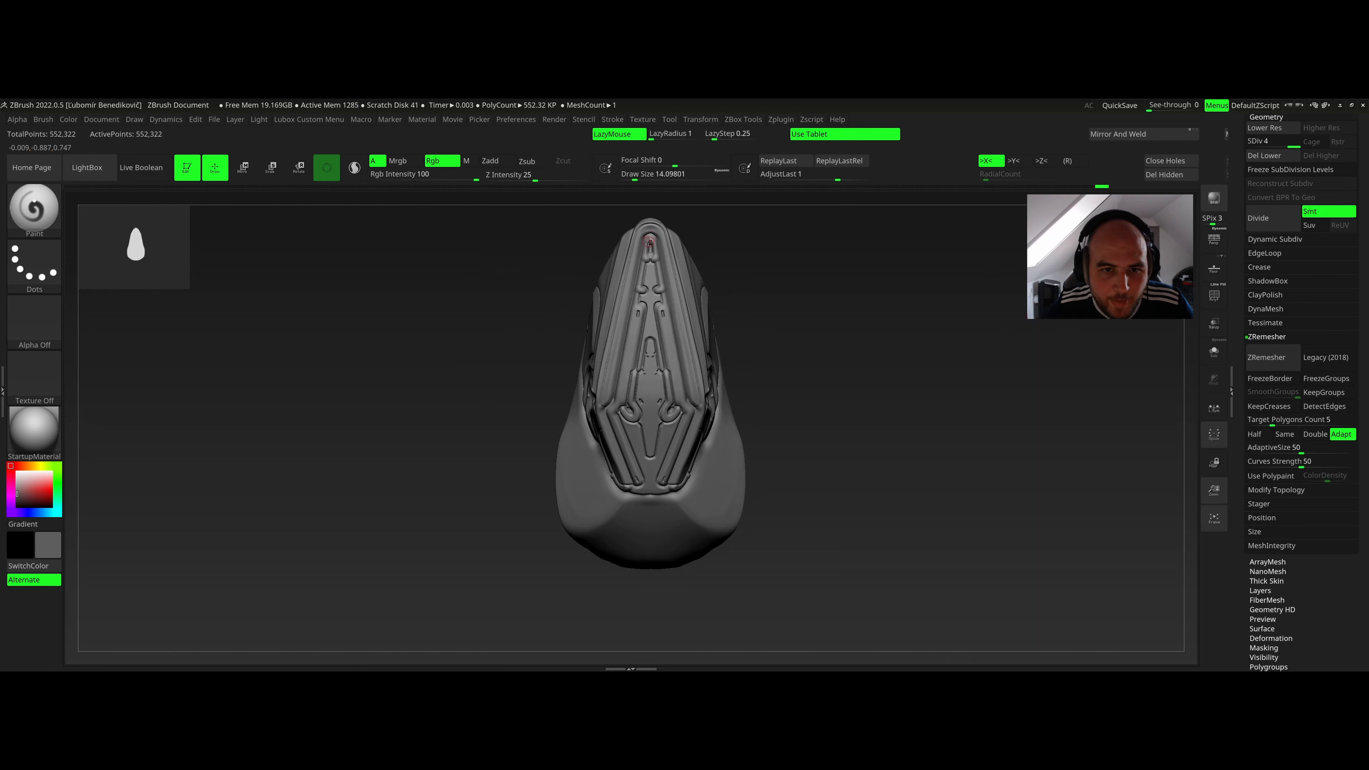
drag(617, 399, 615, 404)
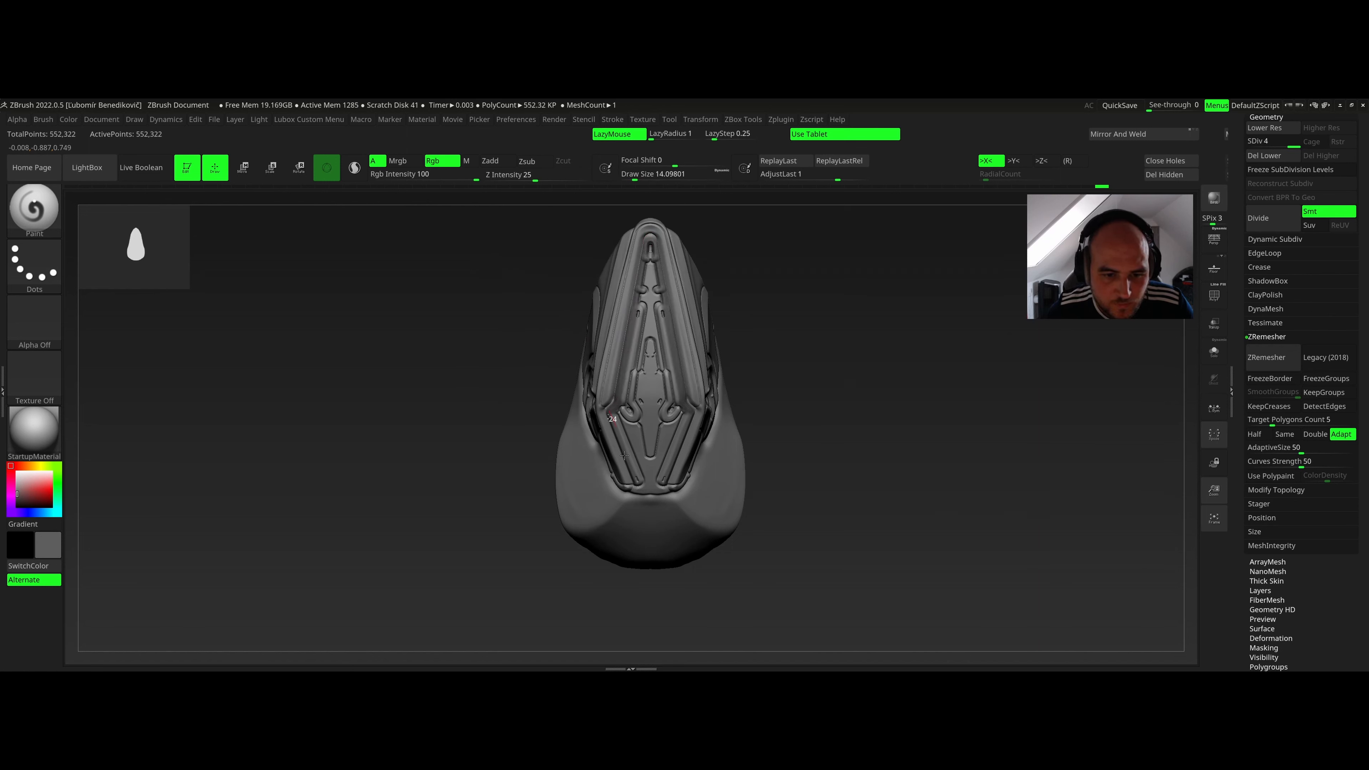
mouse_move(638, 486)
mouse_down()
mouse_move(629, 418)
mouse_move(644, 448)
mouse_move(625, 415)
mouse_up()
drag(654, 248, 642, 349)
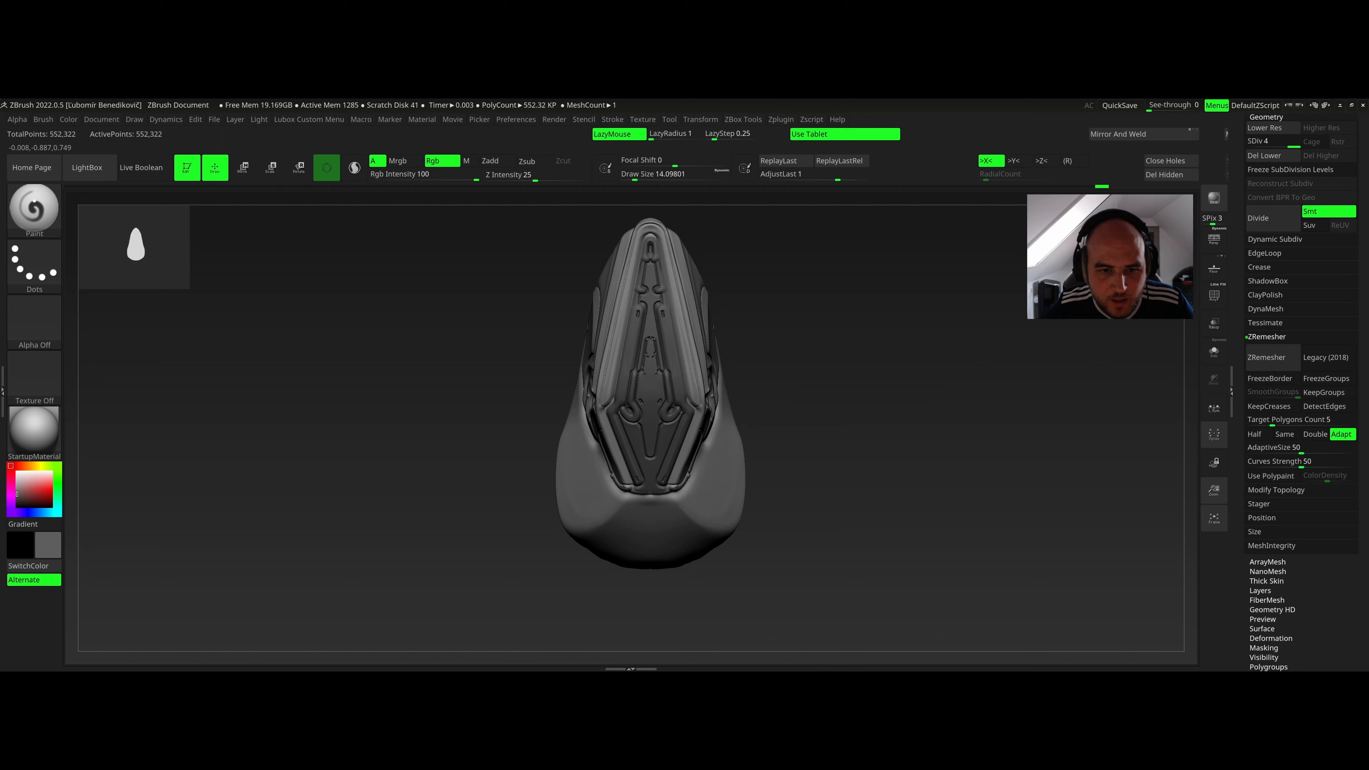
Set the colour to white and paint the top plate's raised rim and the block on its side.
mouse_move(651, 339)
right_down()
mouse_move(577, 329)
mouse_move(594, 278)
mouse_move(709, 292)
right_up()
drag(37, 484, 15, 477)
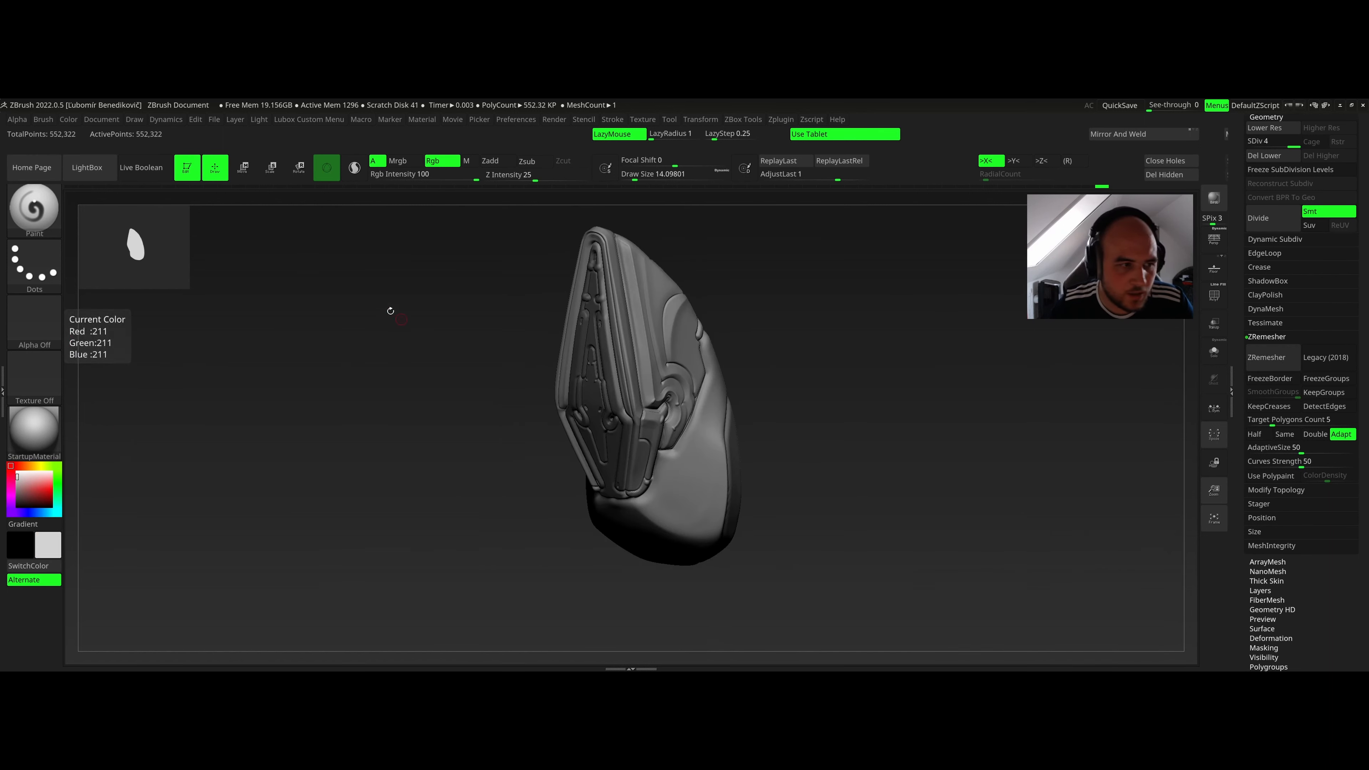
right_drag(625, 471, 651, 360)
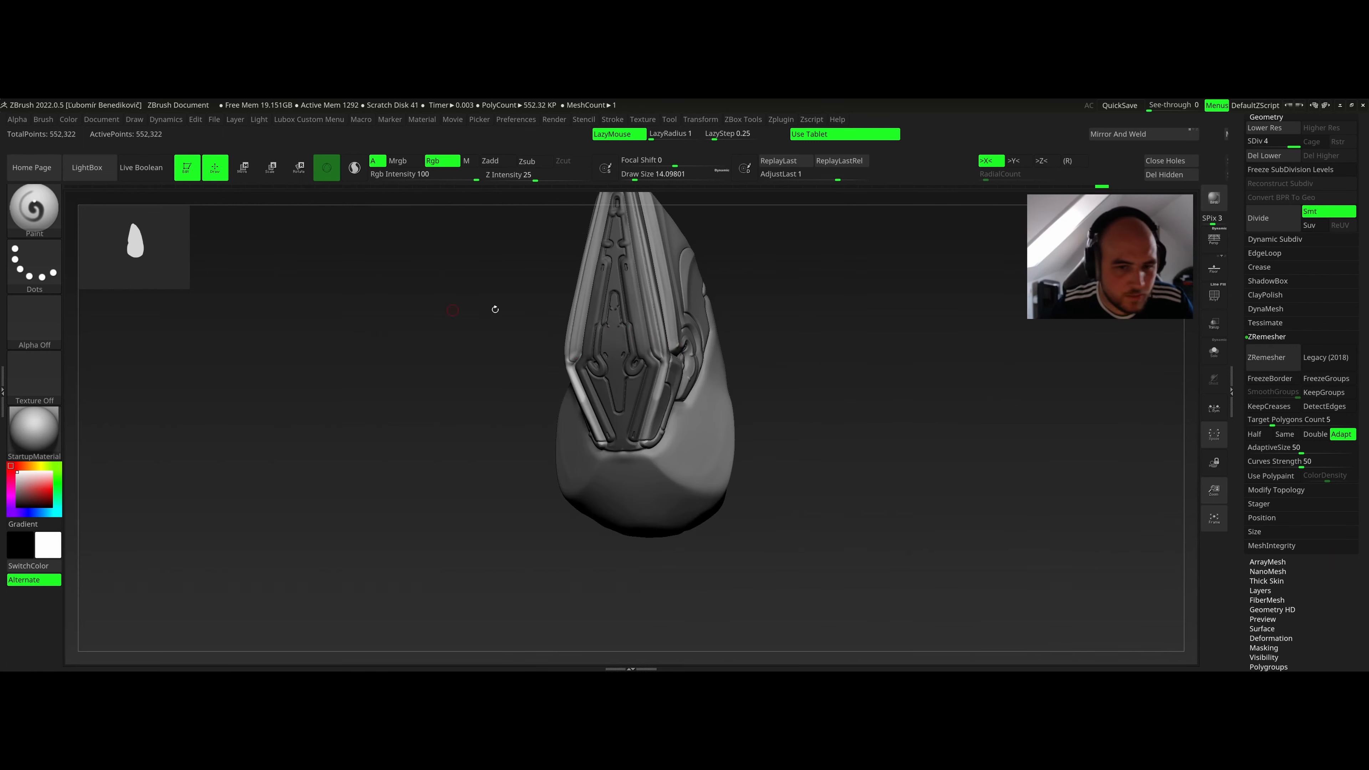
right_drag(495, 305, 659, 336)
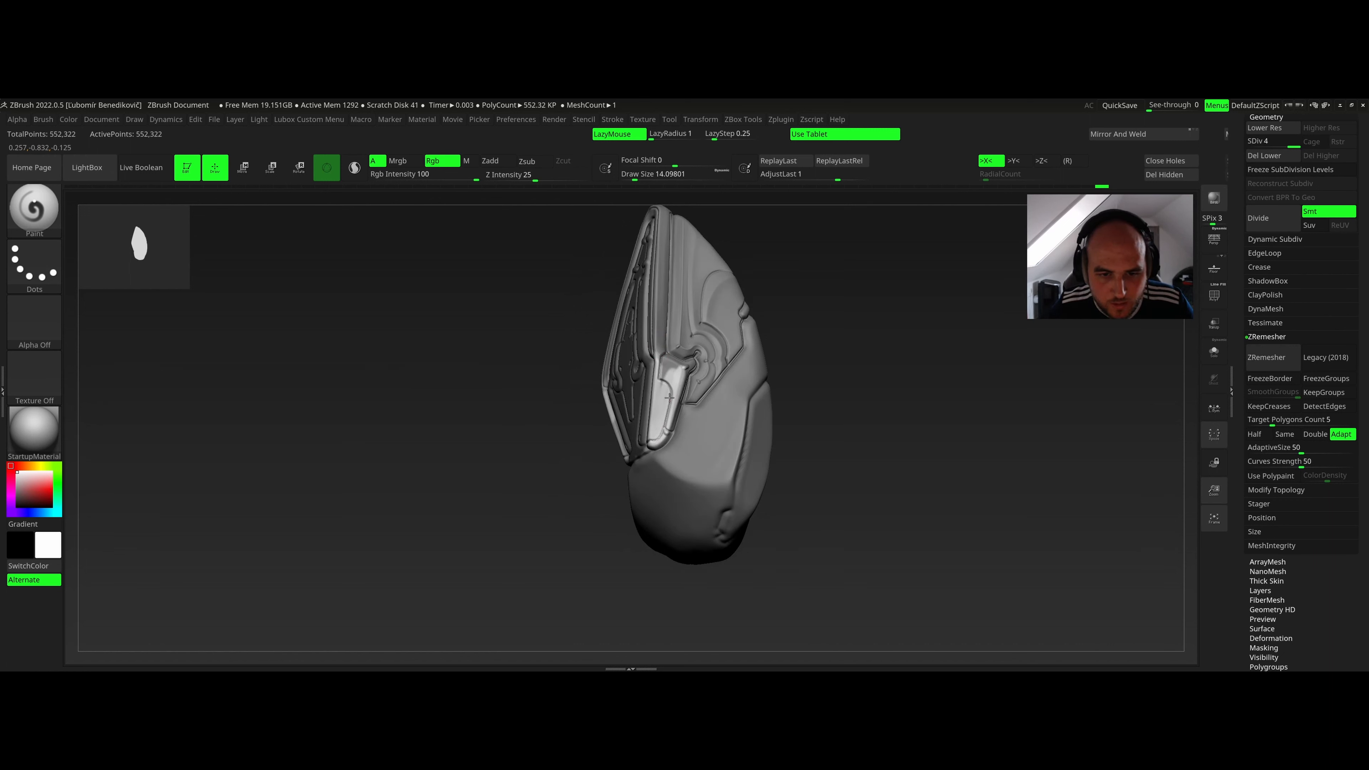
mouse_move(676, 370)
right_down()
mouse_move(658, 353)
mouse_move(653, 416)
right_up()
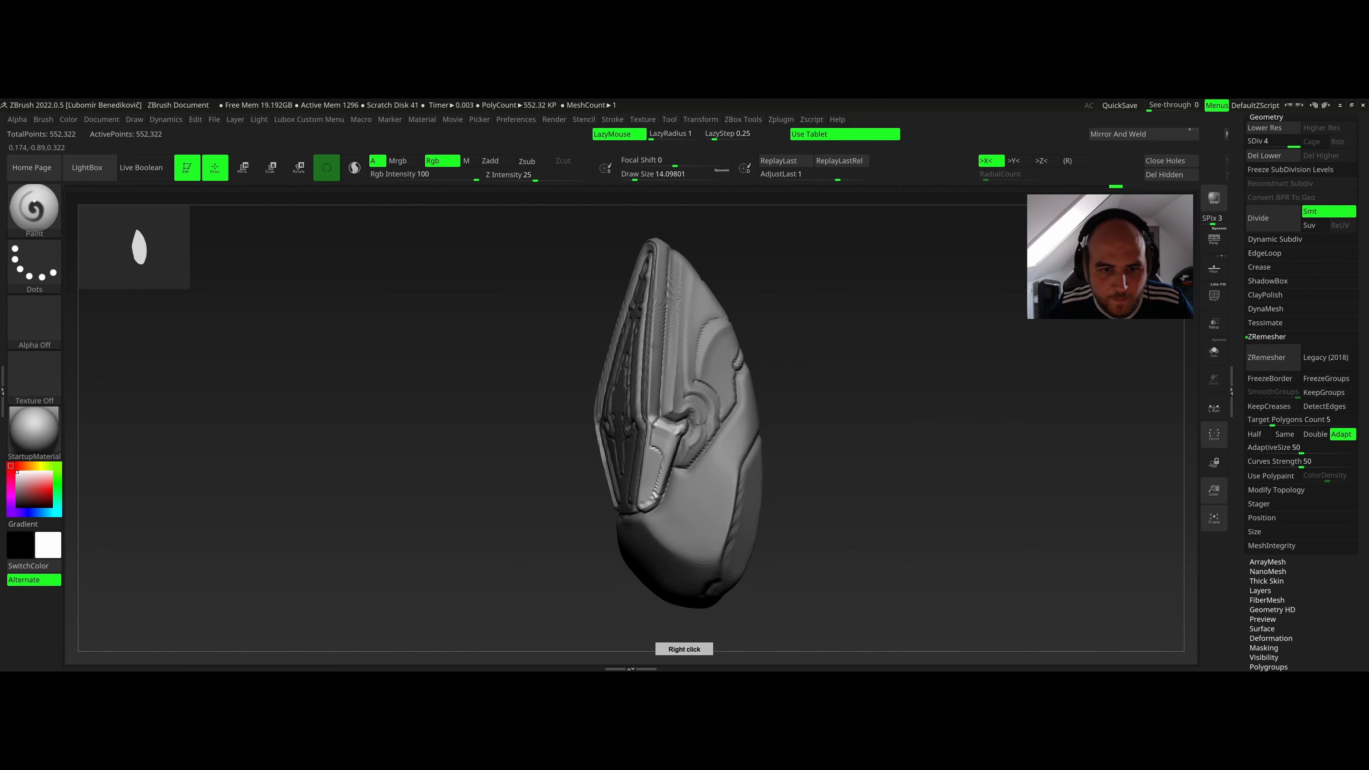
Increase the Paint draw size to about 23.1 and whiten the long straight rim from the side block to the plate's tip.
right_click(653, 416)
drag(653, 409, 663, 301)
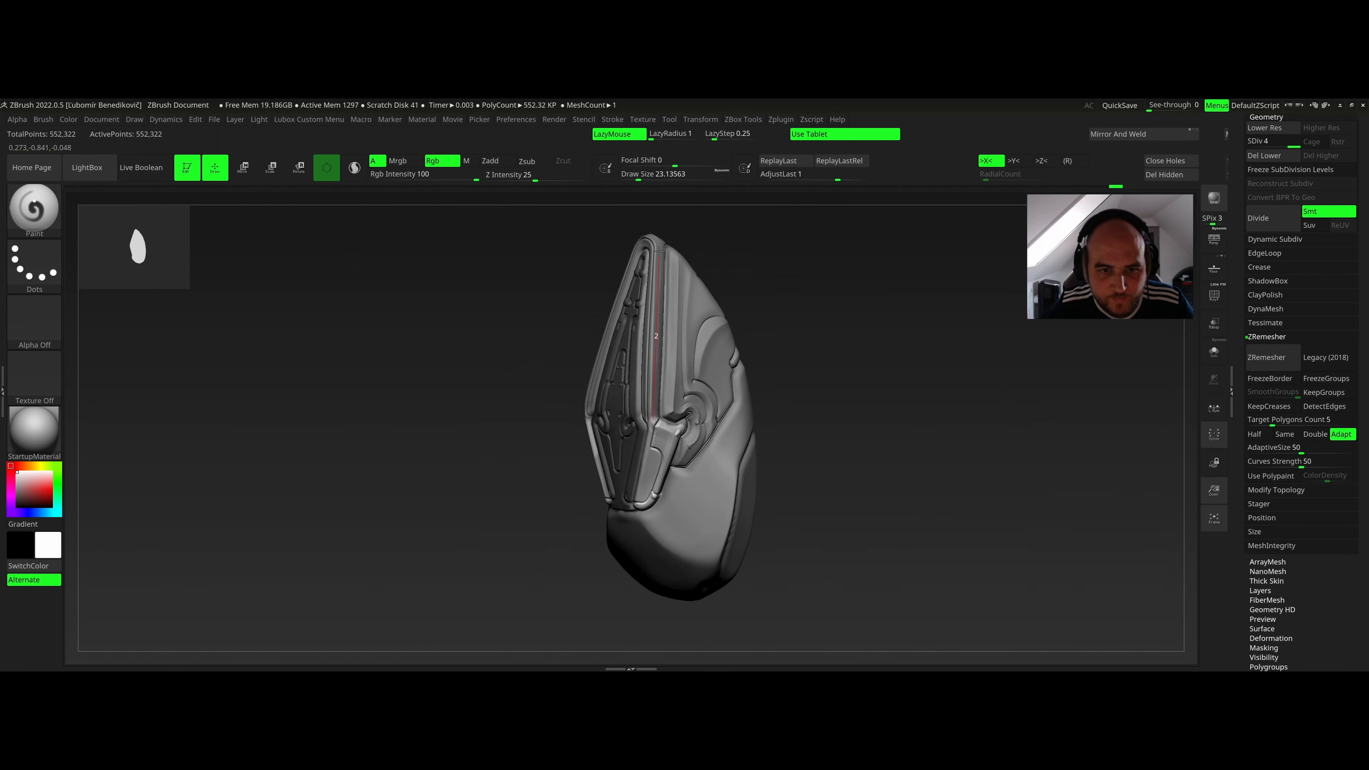
drag(659, 252, 658, 249)
right_drag(643, 269, 659, 283)
drag(661, 416, 653, 240)
right_drag(638, 238, 637, 249)
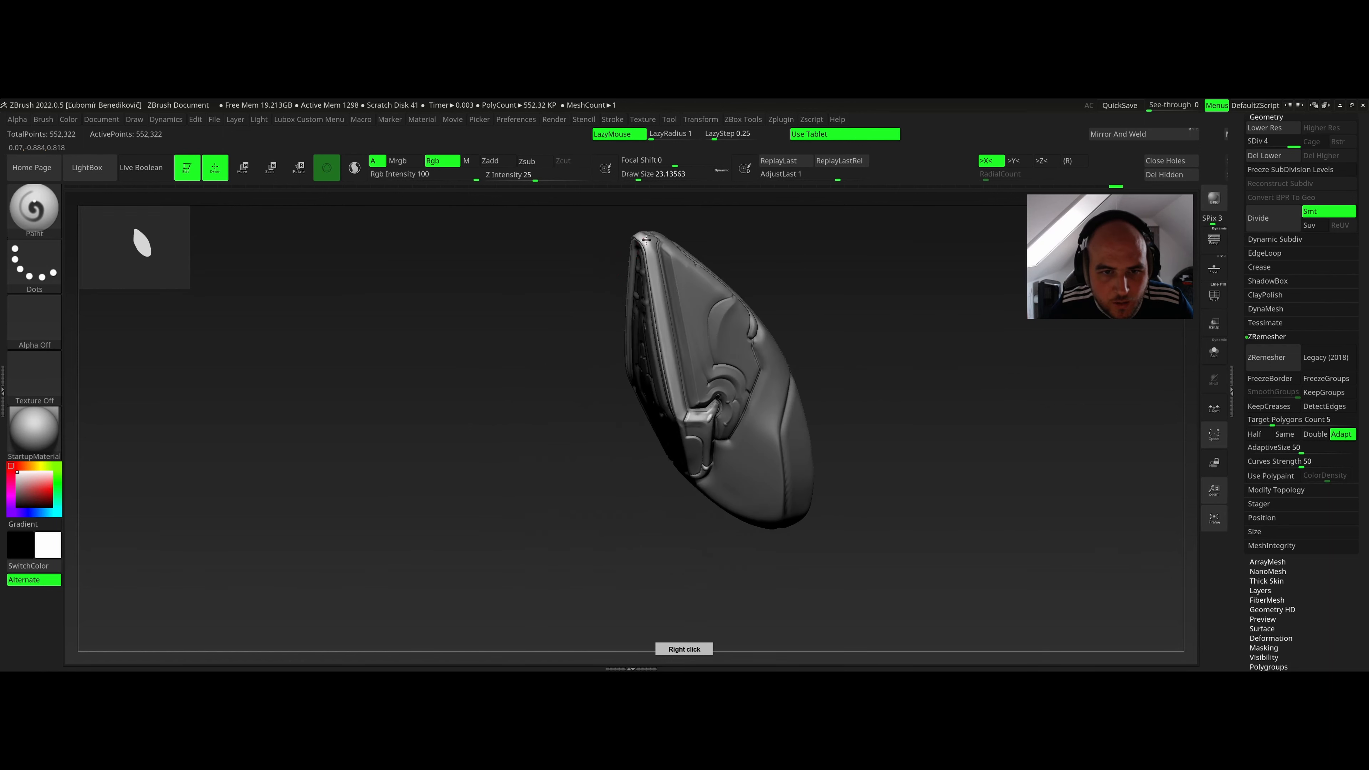
drag(677, 408, 678, 409)
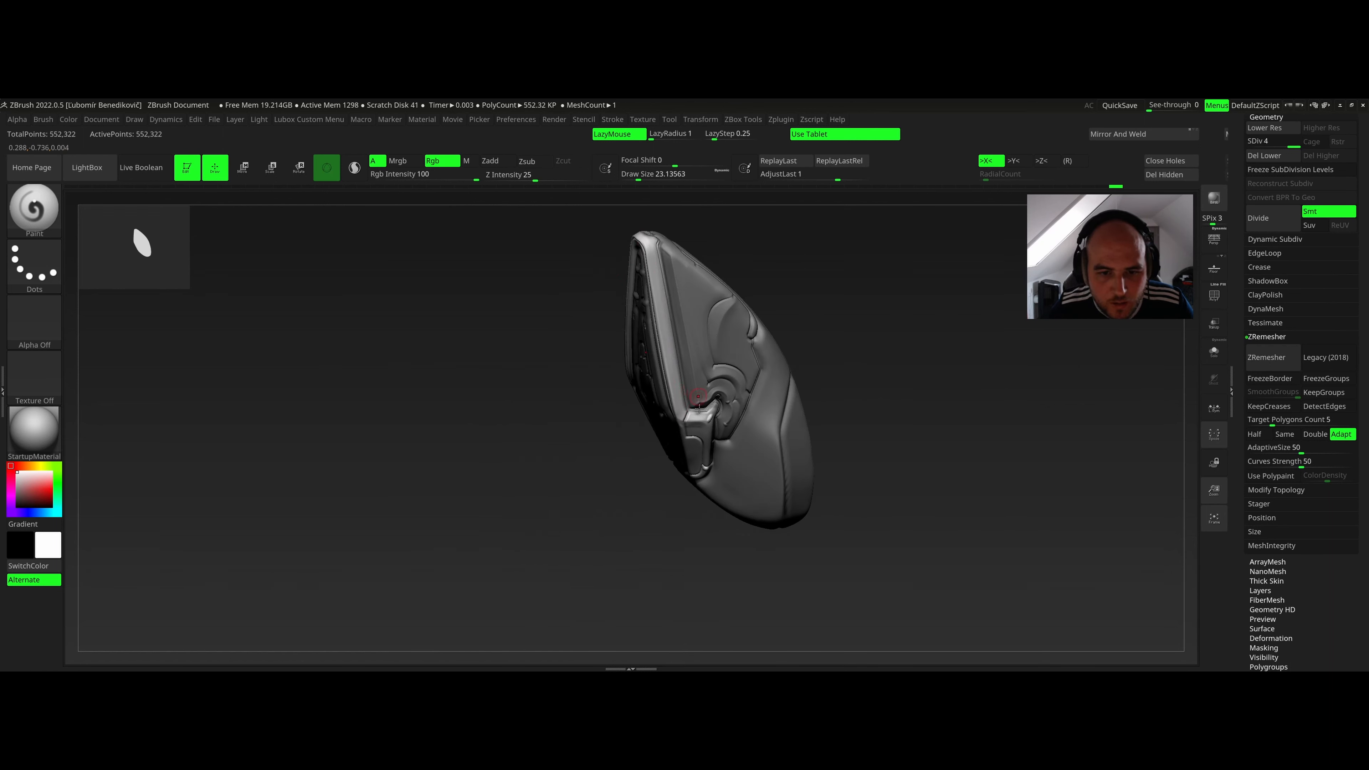
Choose red and paint a stripe at draw size about 15 along the side's upper band, curving around the joint below the block.
mouse_move(686, 404)
right_down()
mouse_move(654, 378)
mouse_move(644, 332)
mouse_move(647, 372)
mouse_move(637, 345)
mouse_move(650, 325)
mouse_move(648, 358)
mouse_move(641, 339)
right_up()
click(51, 490)
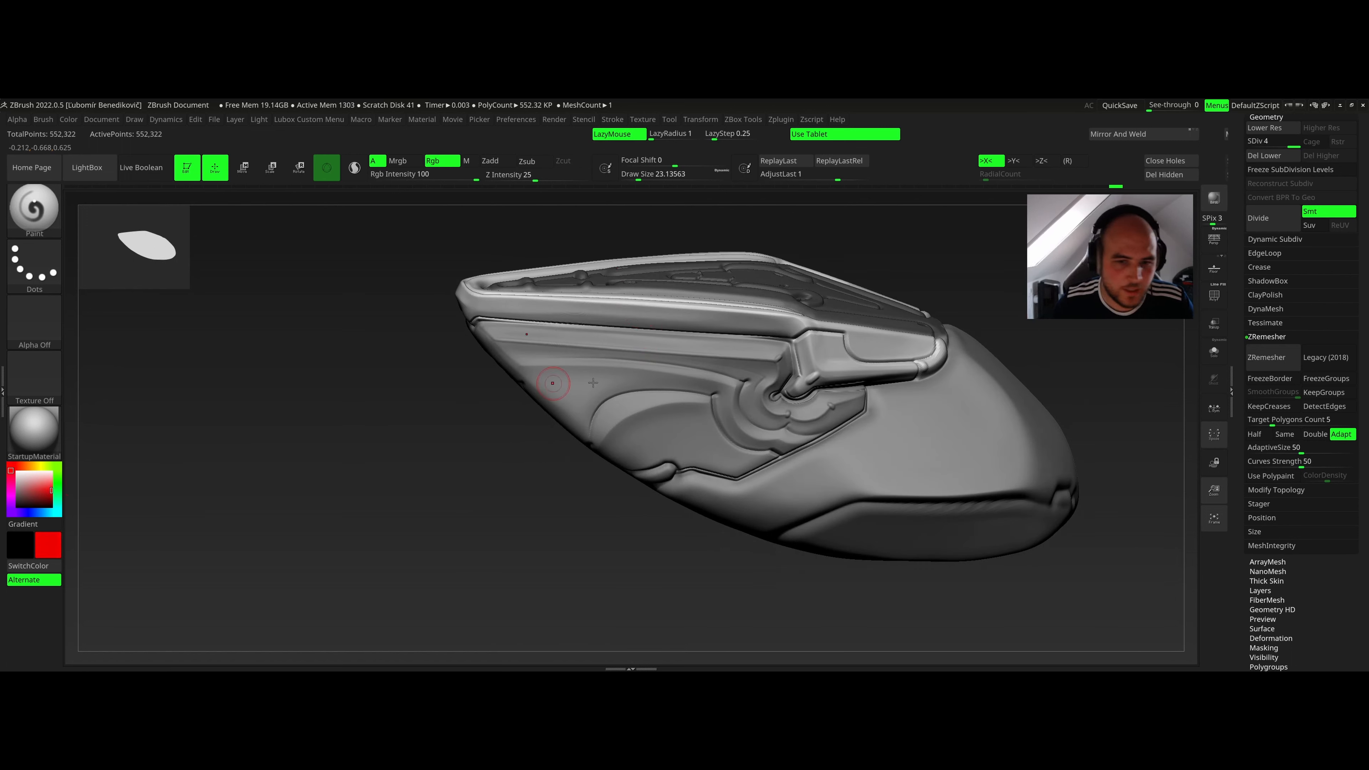
right_click(630, 384)
mouse_move(630, 384)
right_down()
mouse_move(637, 372)
mouse_move(465, 302)
mouse_move(787, 337)
mouse_move(725, 313)
right_up()
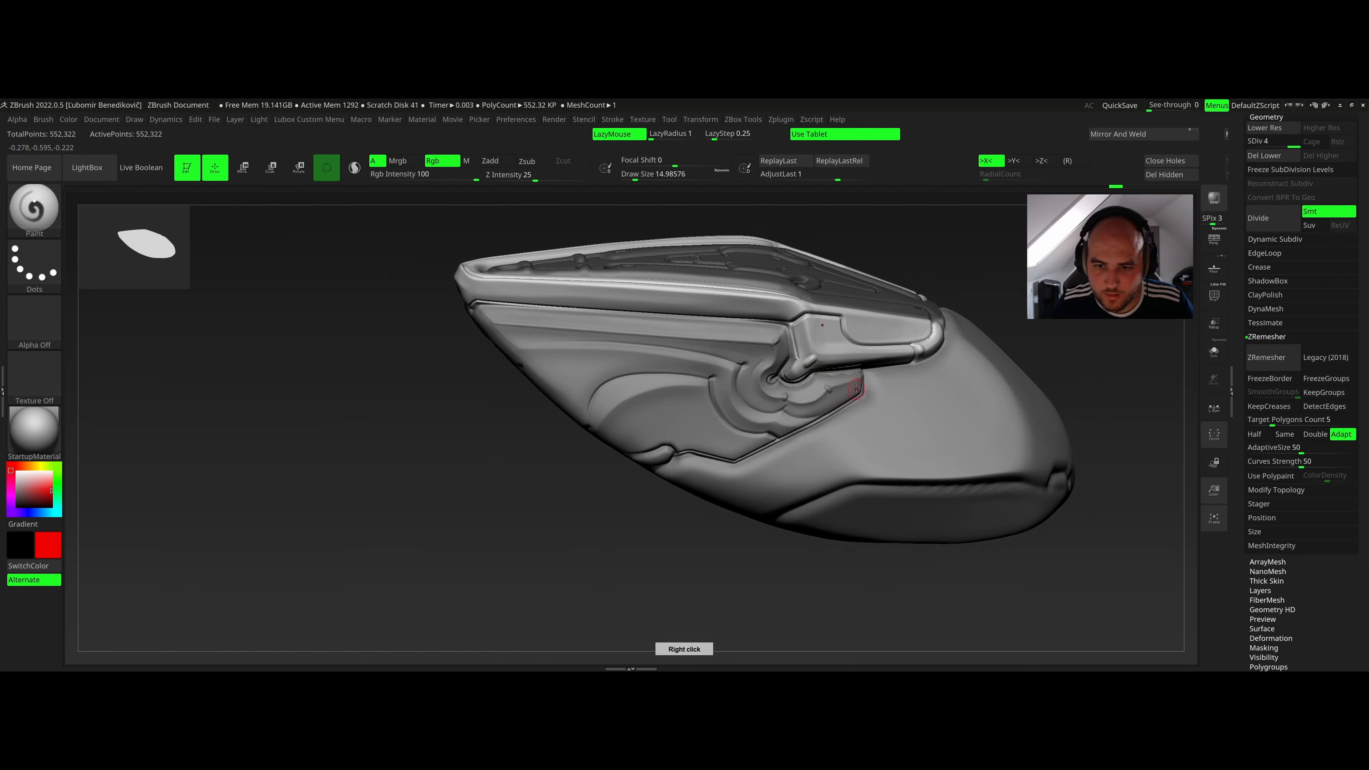
mouse_move(856, 384)
mouse_down()
mouse_move(788, 402)
mouse_move(775, 353)
mouse_move(491, 322)
mouse_up()
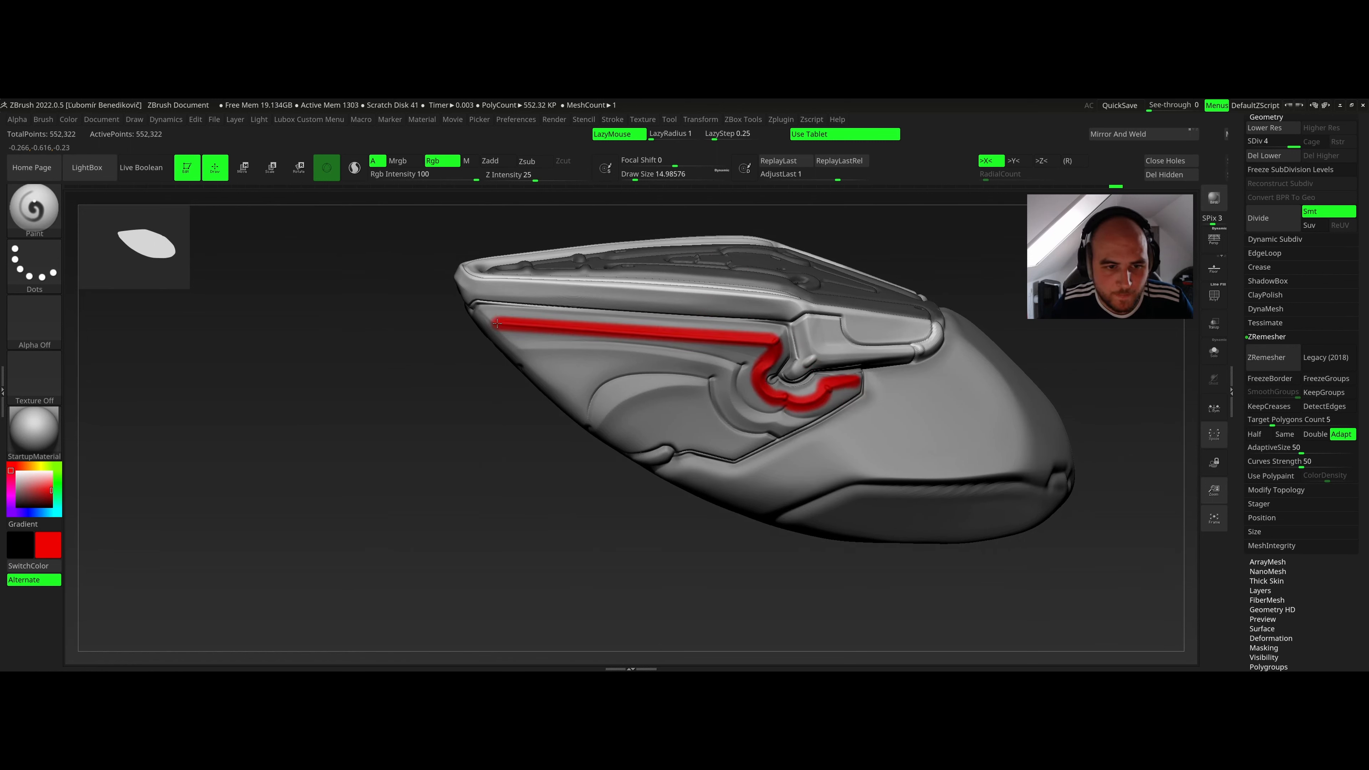
Taper the red stripe toward the form's tip with grey sampled from the surface, and sample the red again.
key(c)
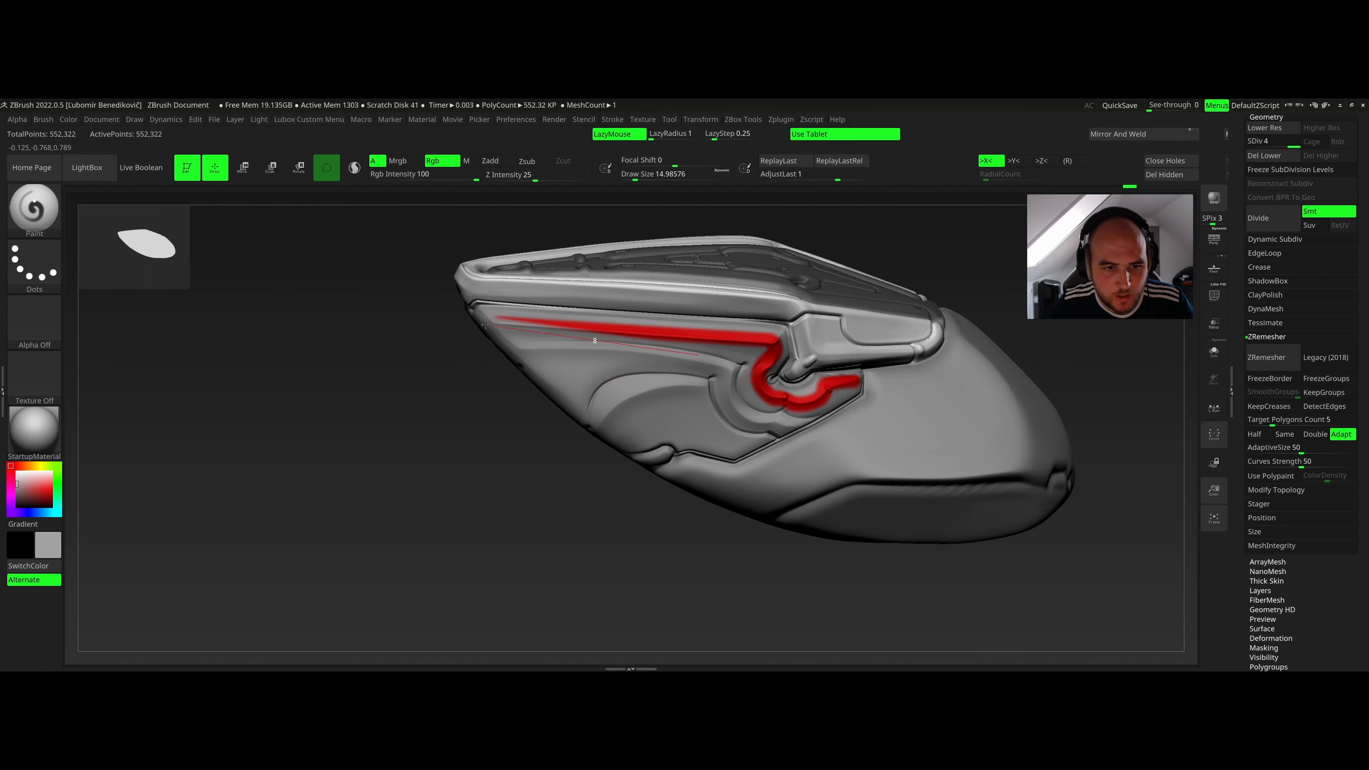
mouse_move(699, 355)
right_down()
mouse_move(474, 275)
mouse_move(728, 323)
mouse_move(647, 302)
mouse_move(637, 280)
mouse_move(622, 340)
mouse_move(623, 276)
mouse_move(628, 297)
mouse_move(633, 286)
mouse_move(762, 355)
right_up()
key(c)
key(b)
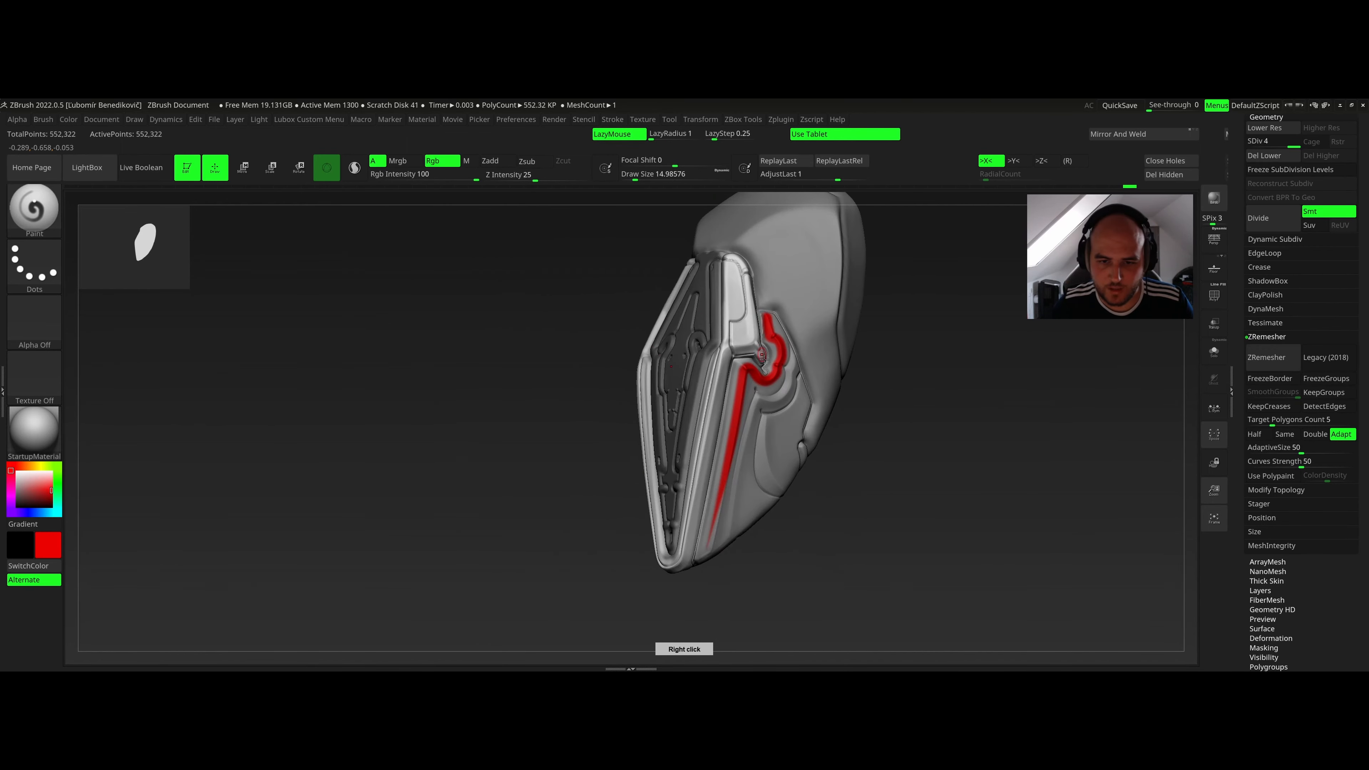
Switch the Paint brush to material-only painting with MAH_Shiny and coat the side block and the short rim beside it.
key(m)
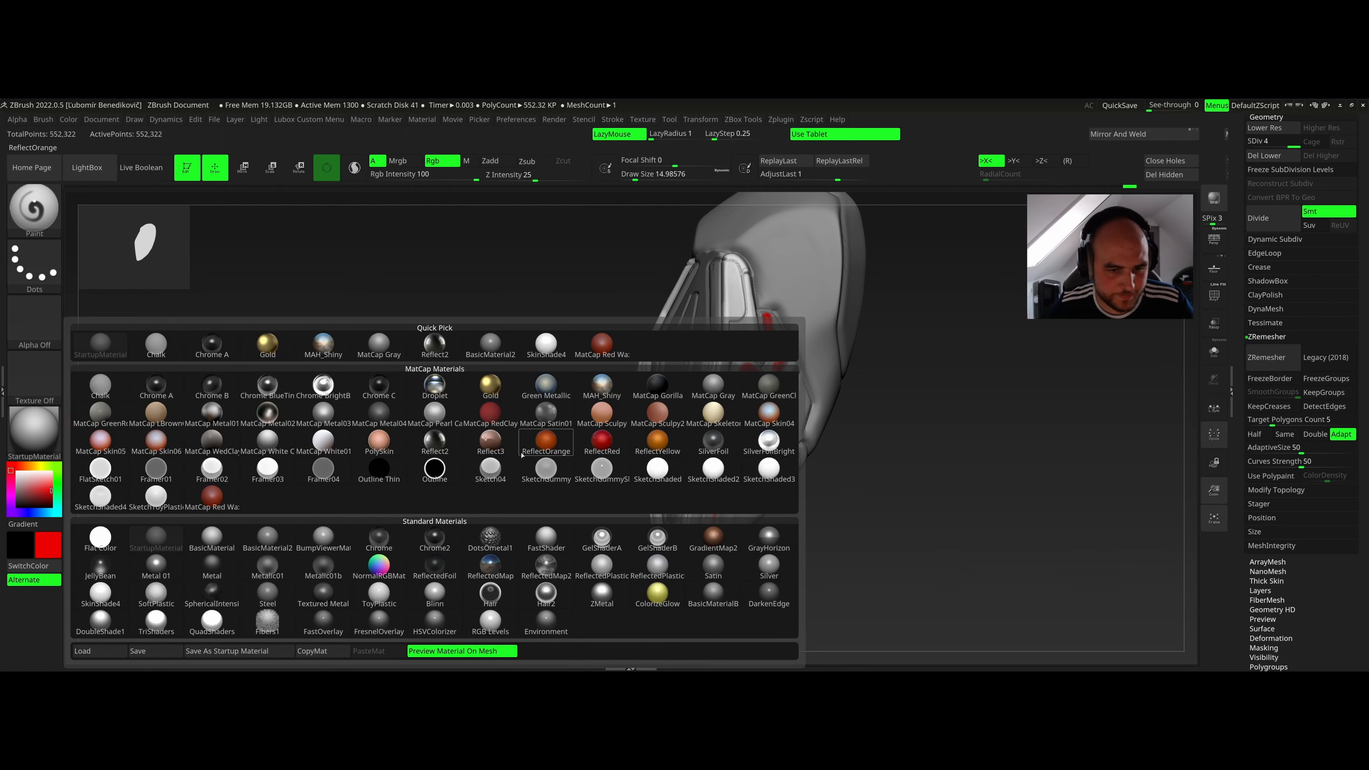
mouse_move(426, 407)
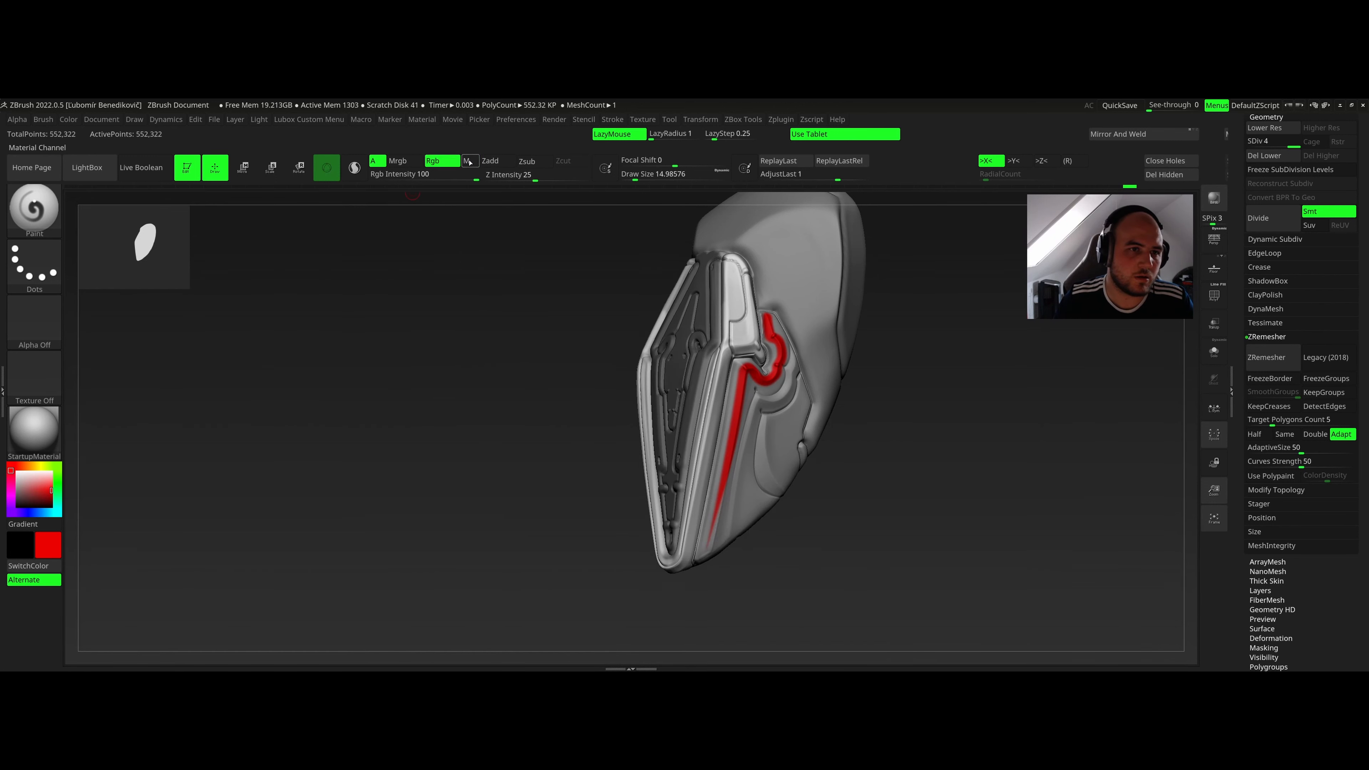
click(468, 161)
click(34, 429)
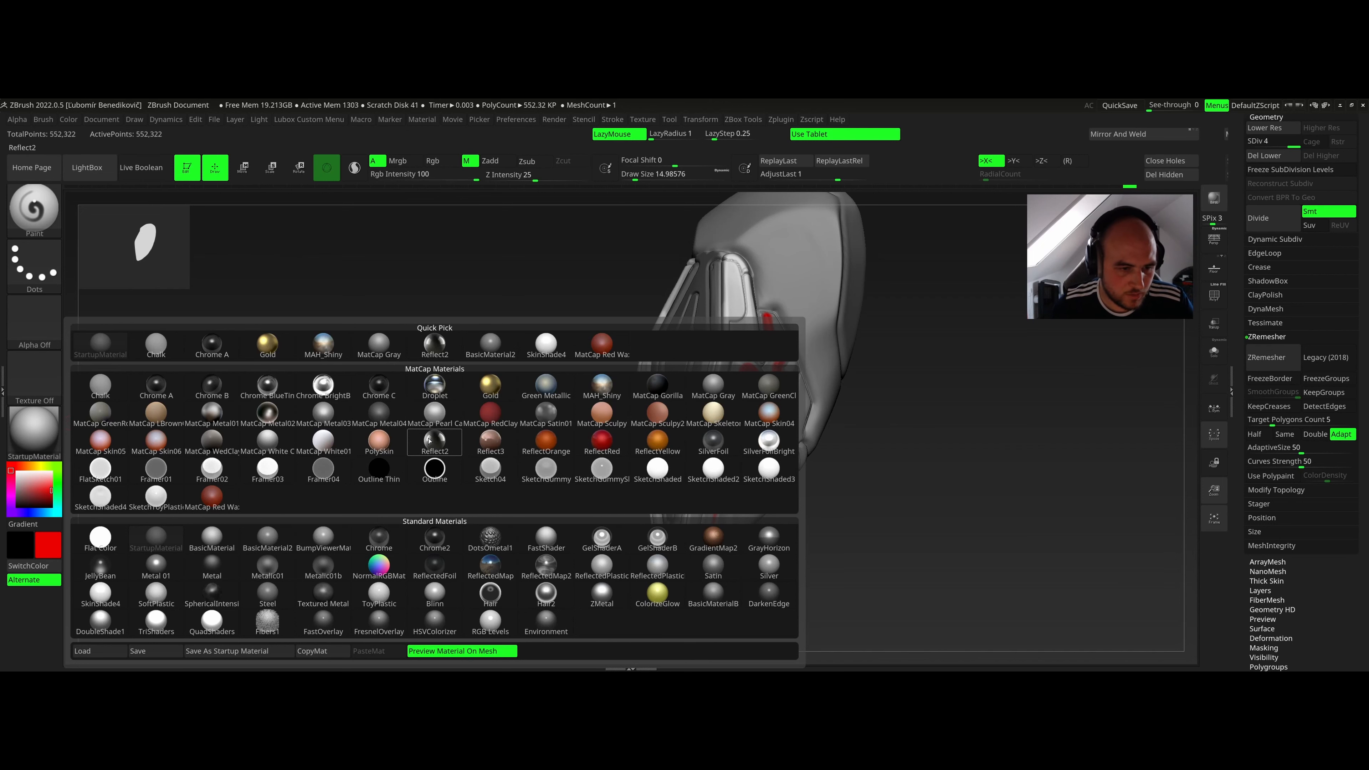
click(602, 386)
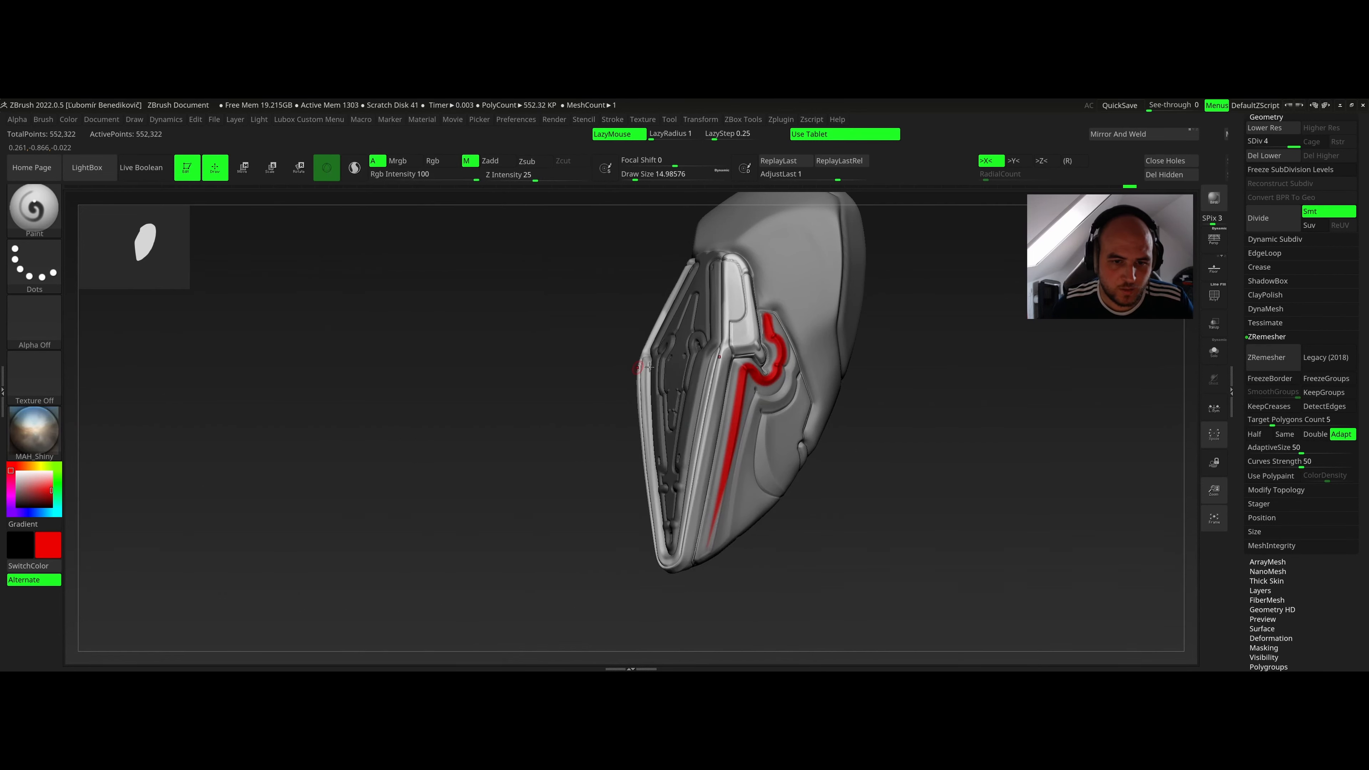
mouse_move(645, 367)
right_down()
mouse_move(705, 321)
mouse_move(595, 377)
right_up()
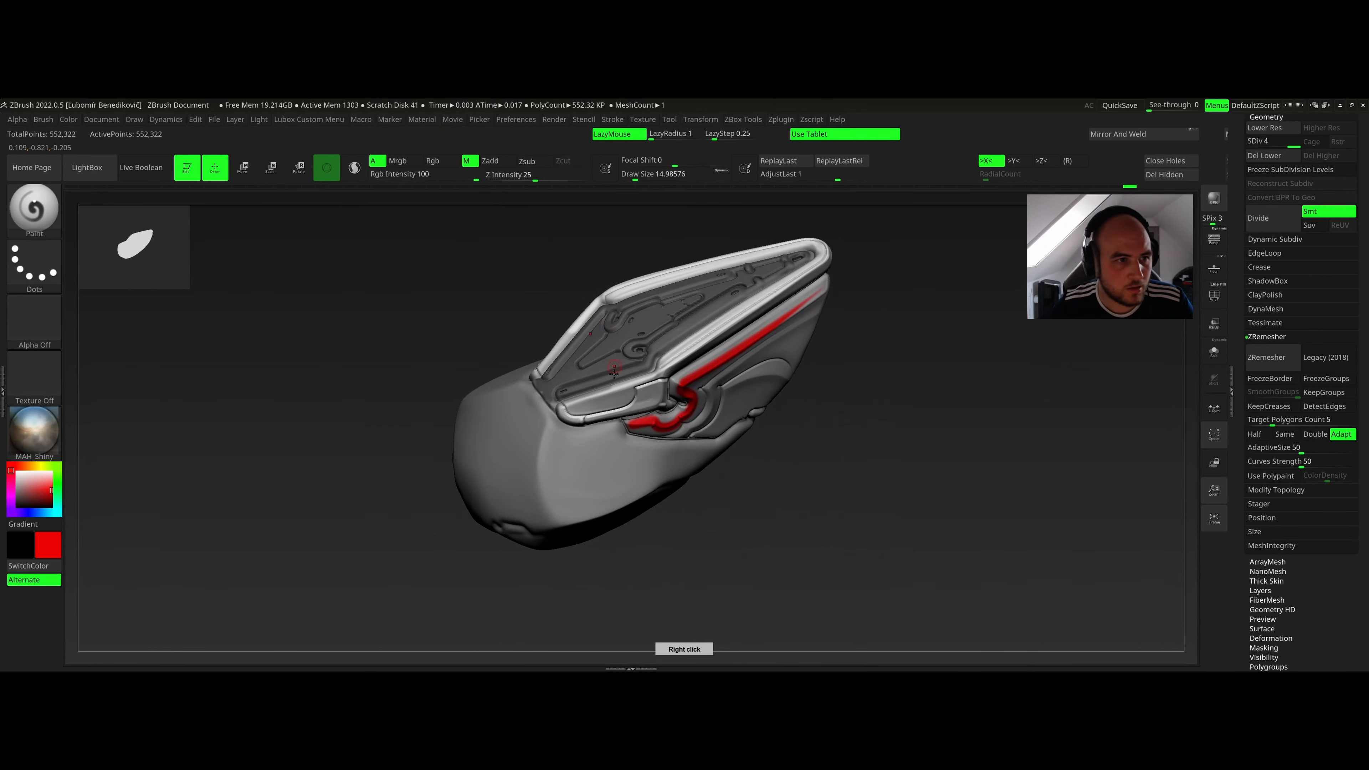
key(ctrl)
drag(653, 401, 558, 420)
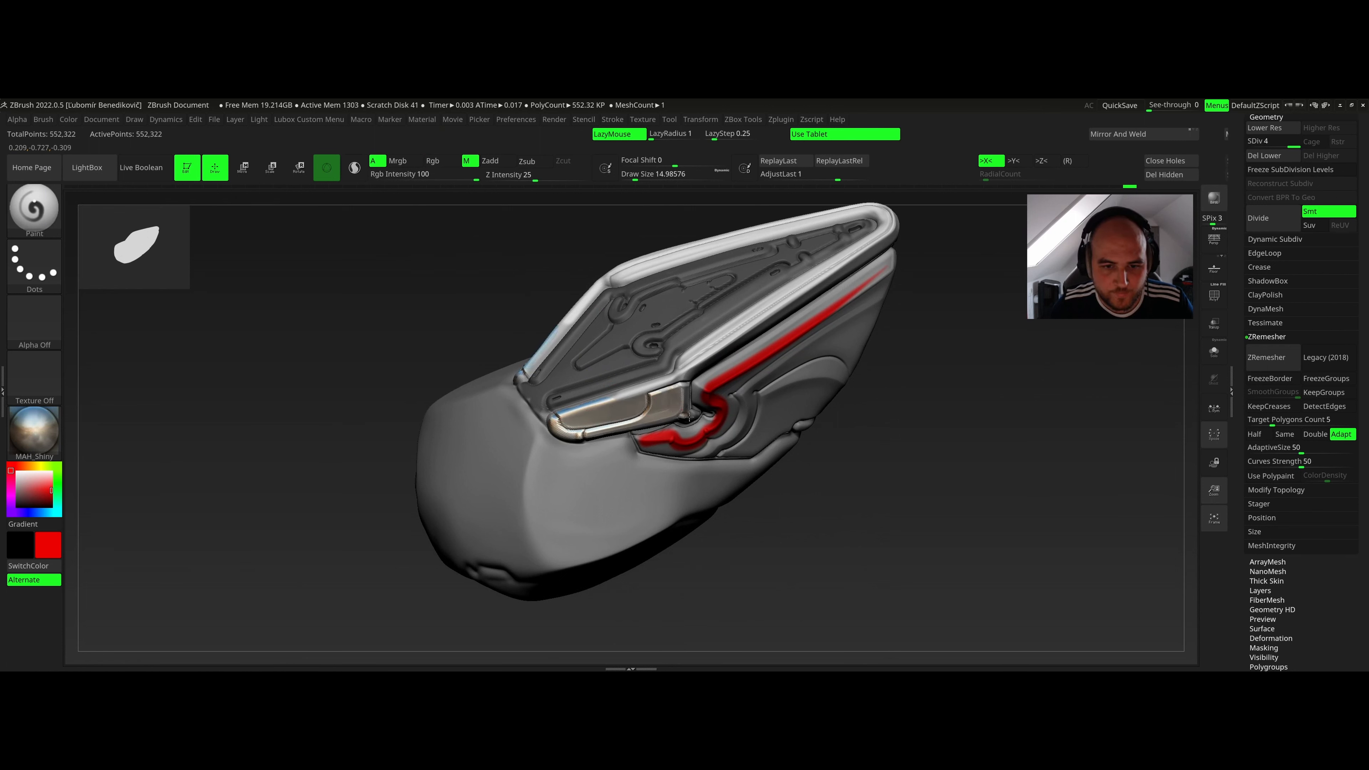
right_drag(663, 384, 657, 388)
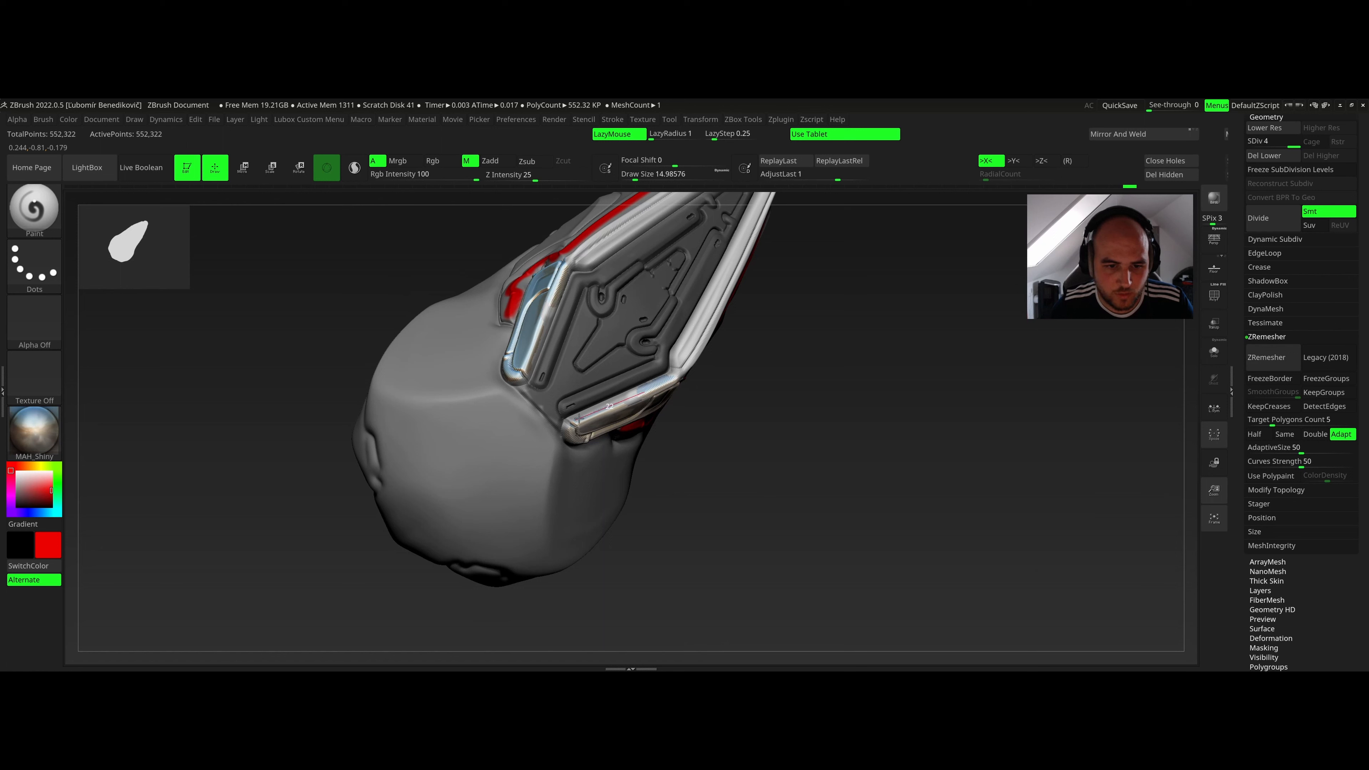
right_drag(522, 387, 544, 376)
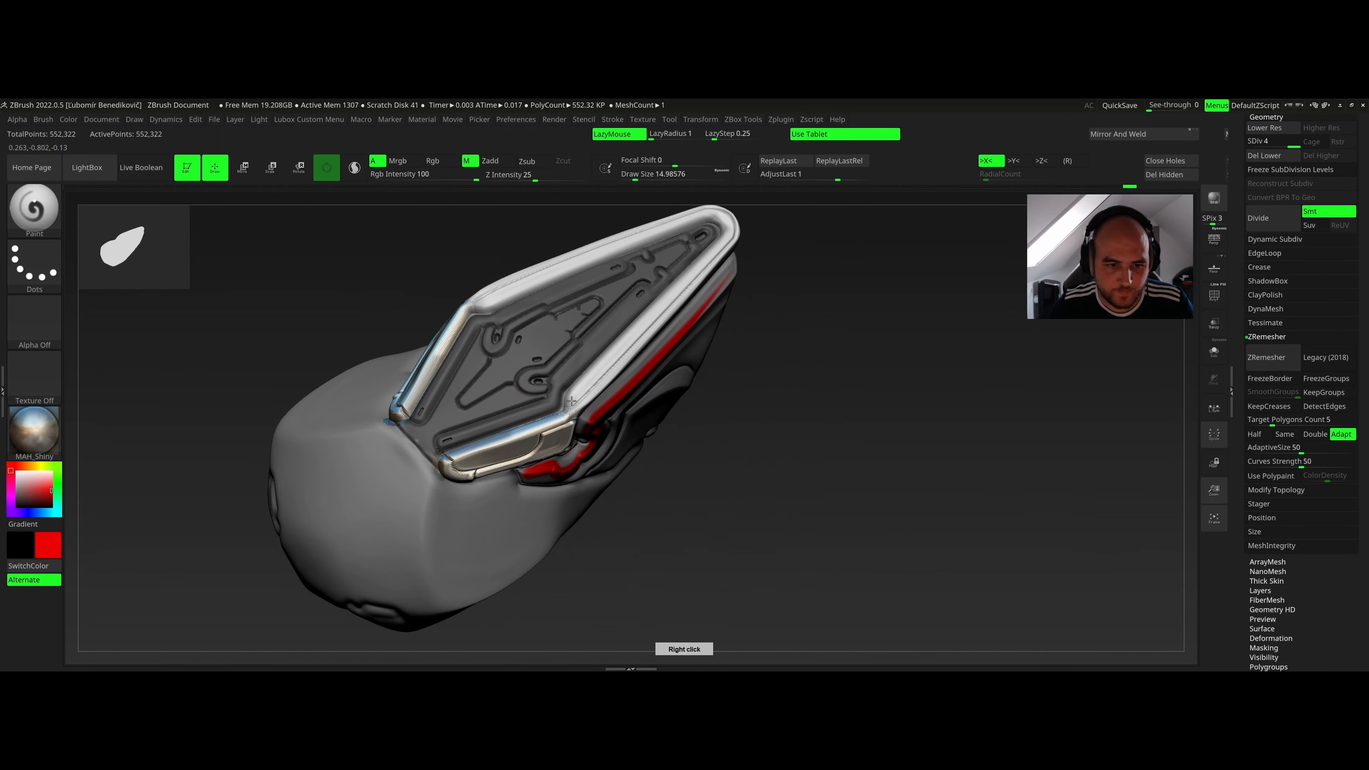
Paint the MAH_Shiny material along the long rims up to and around the plate's tip.
drag(572, 402, 728, 238)
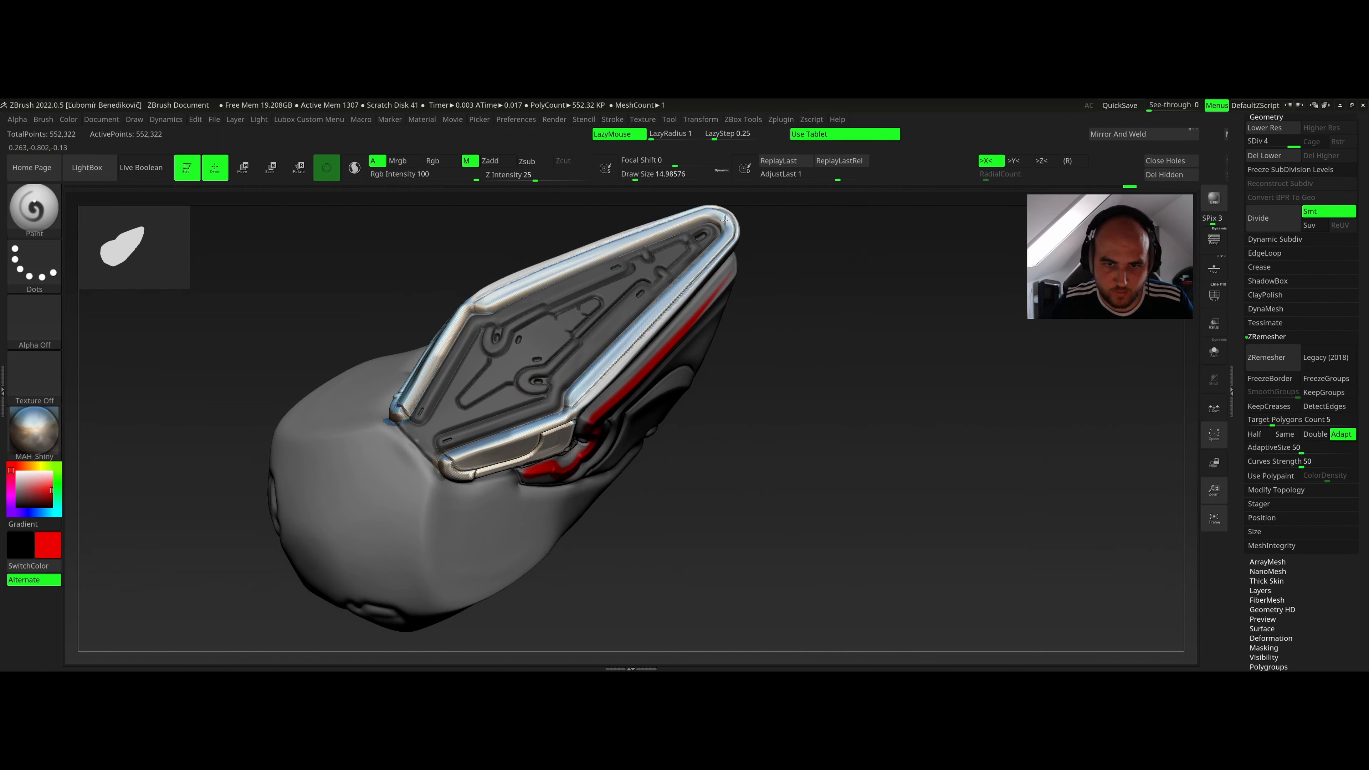
right_drag(710, 254, 726, 239)
drag(729, 249, 555, 382)
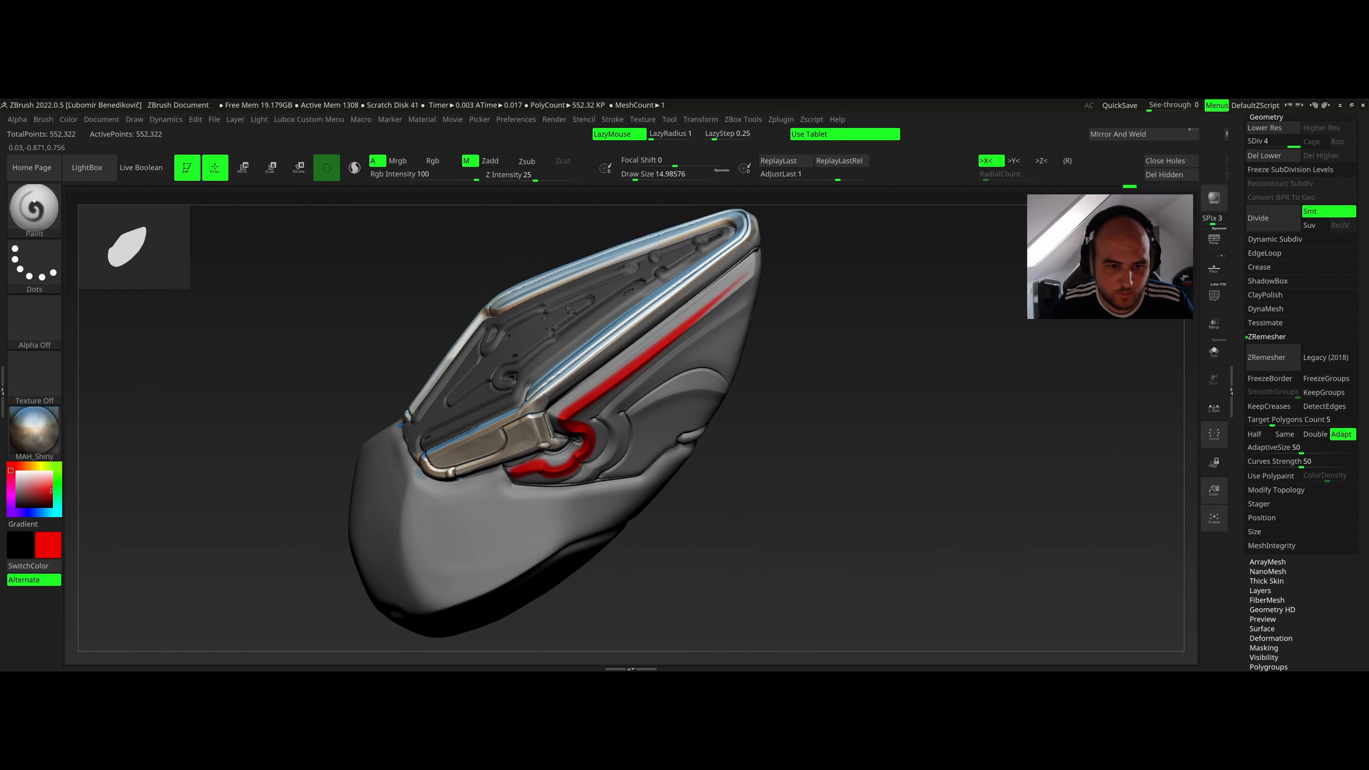
mouse_move(724, 265)
right_down()
mouse_move(713, 288)
mouse_move(609, 342)
mouse_move(525, 427)
right_up()
Paint the plate's central inlay in pale pink with MAH_Shiny, using combined material and colour mode and draw size about 10.8.
shift+drag(517, 453, 547, 403)
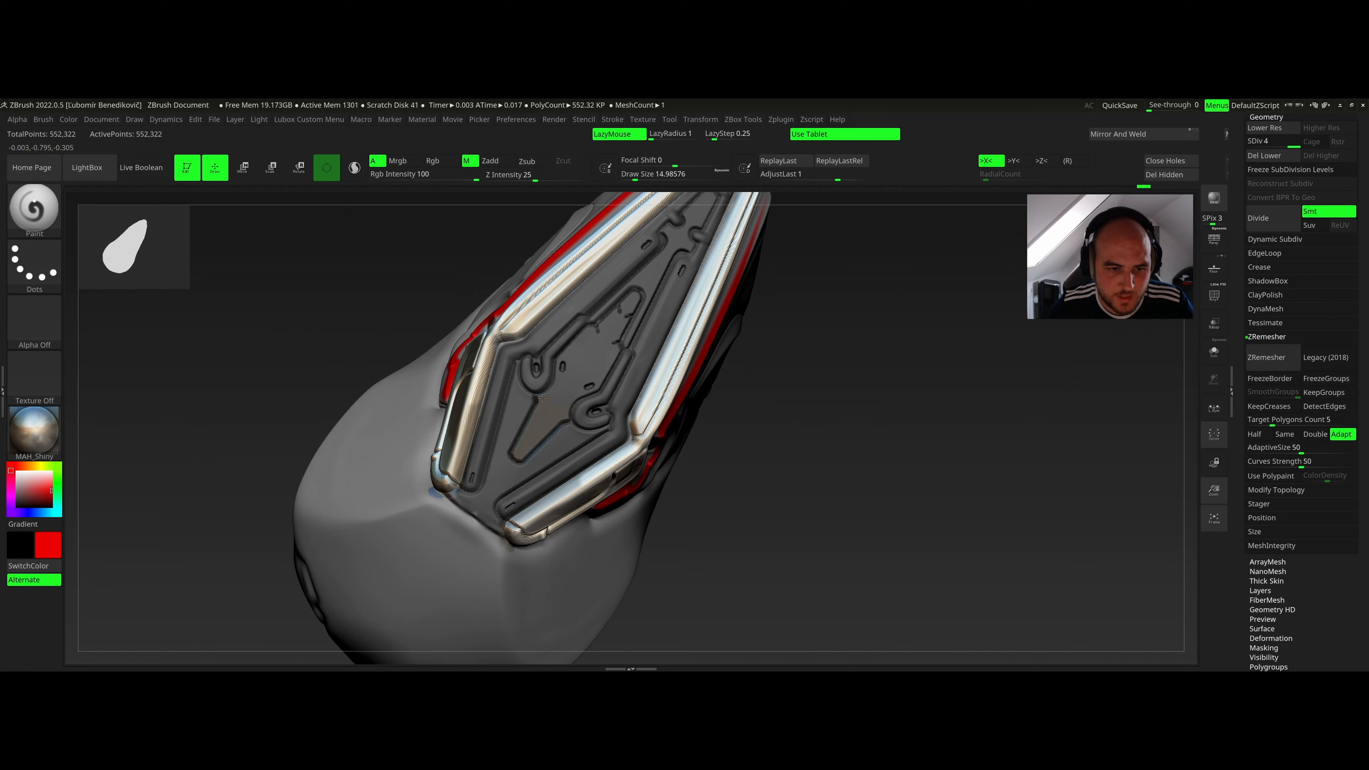
drag(38, 488, 20, 480)
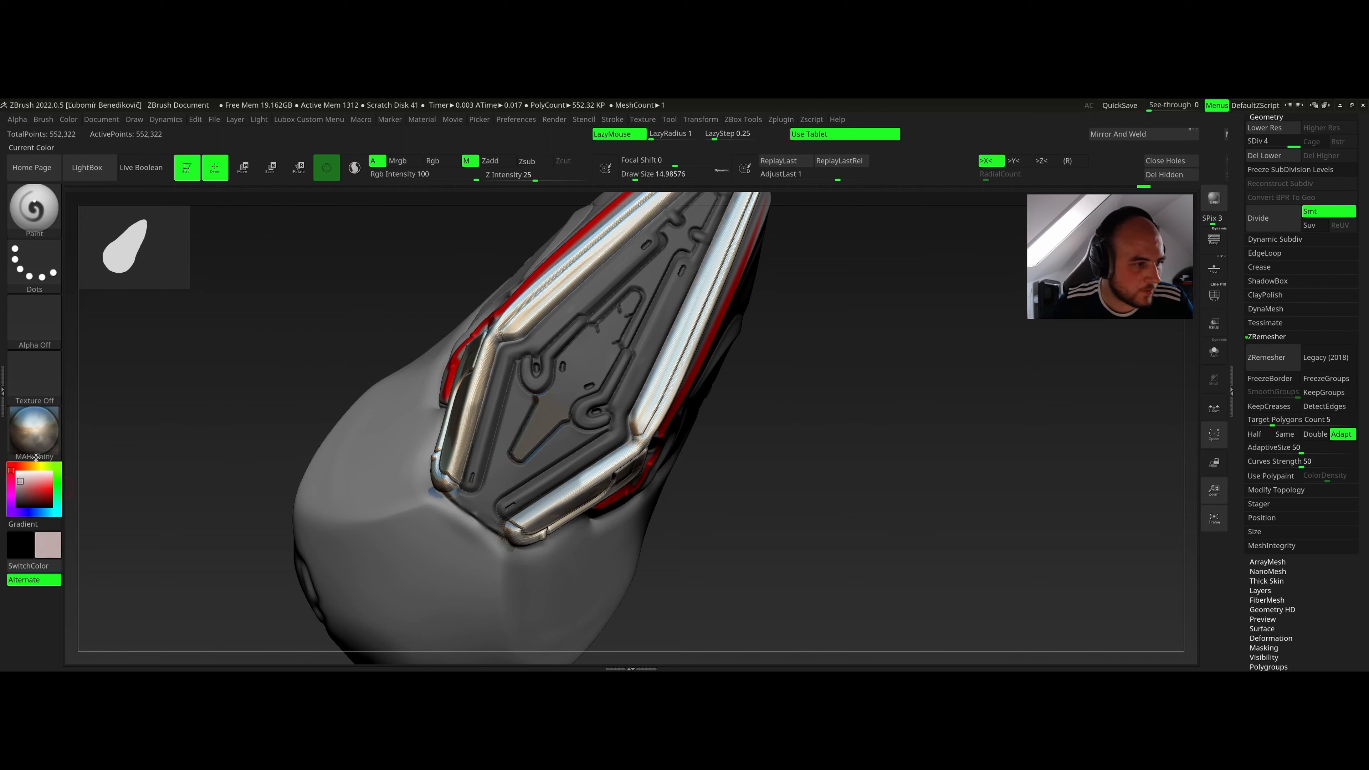
click(397, 161)
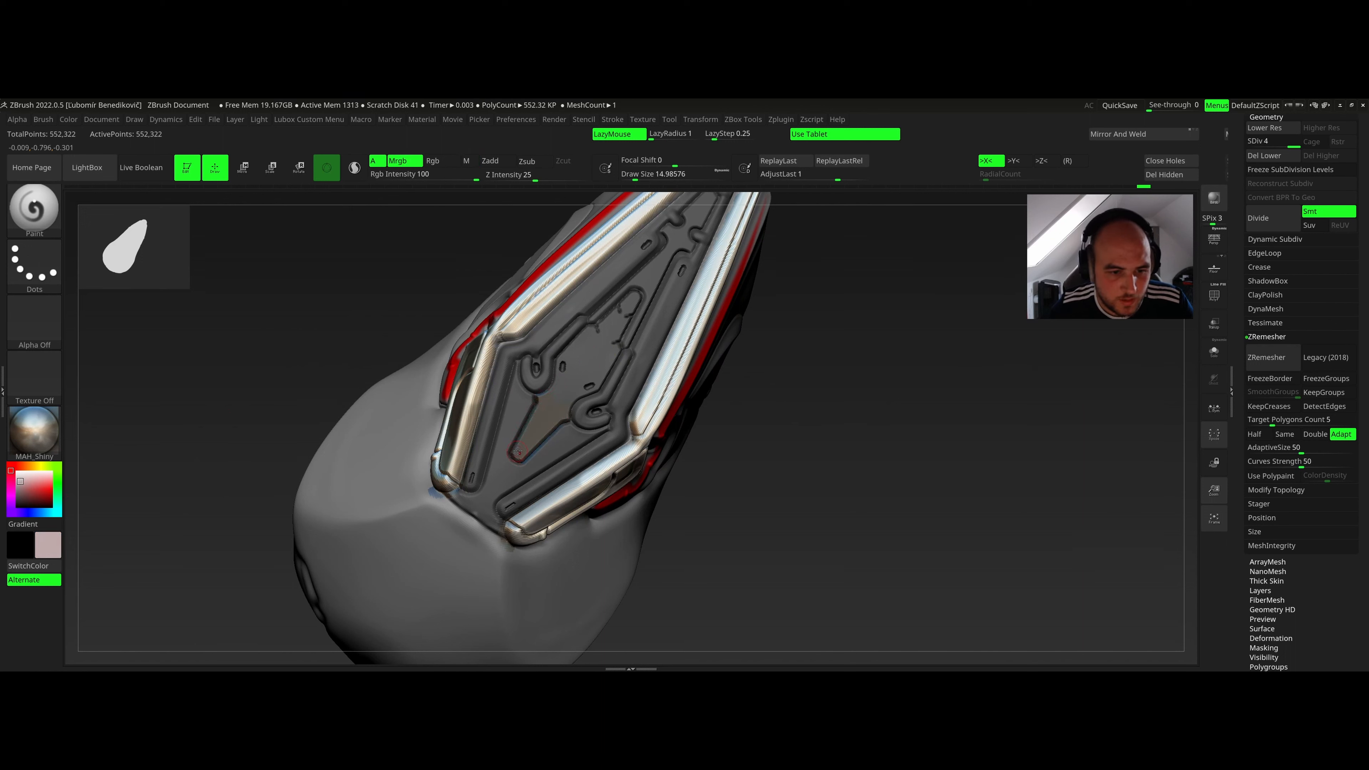
mouse_move(517, 452)
mouse_down()
mouse_move(539, 426)
mouse_move(523, 442)
mouse_up()
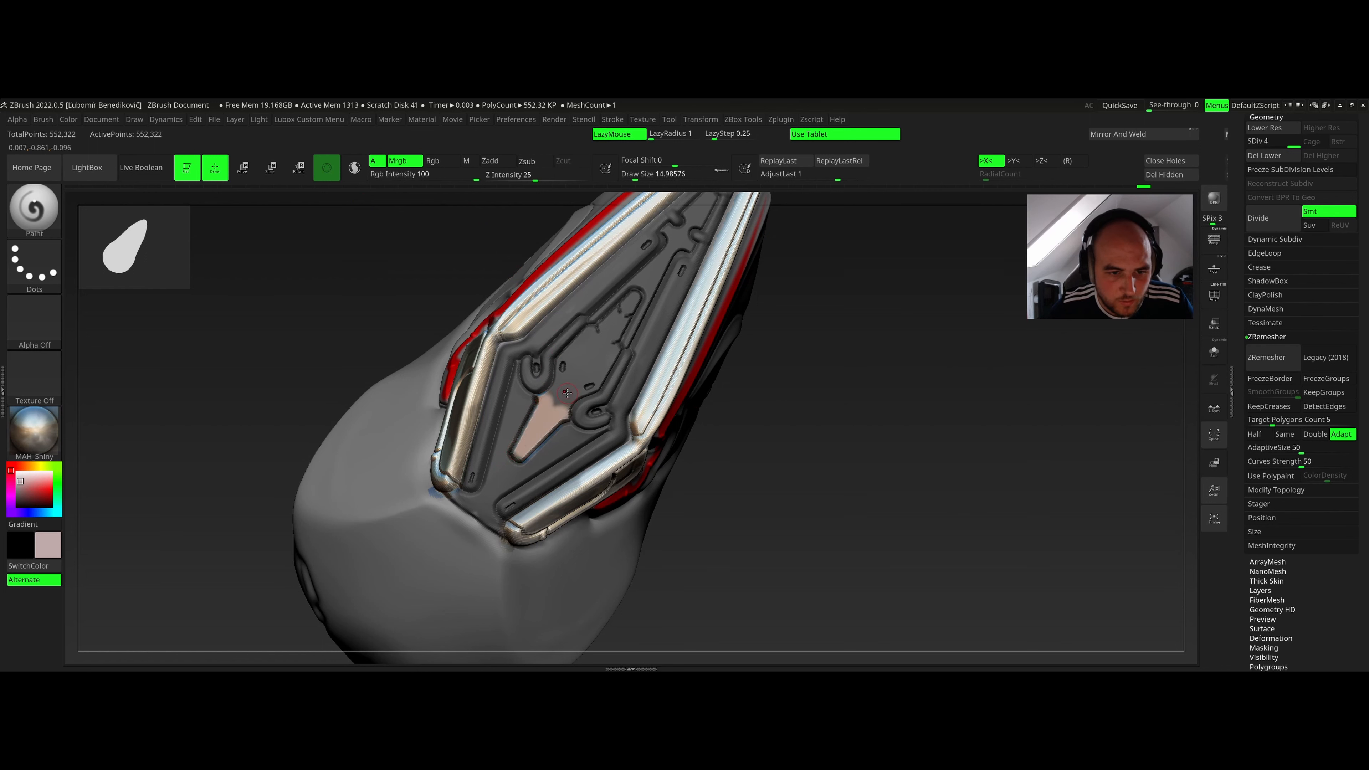
key(space)
mouse_move(567, 392)
mouse_down()
mouse_move(560, 369)
mouse_move(633, 297)
mouse_move(570, 372)
mouse_up()
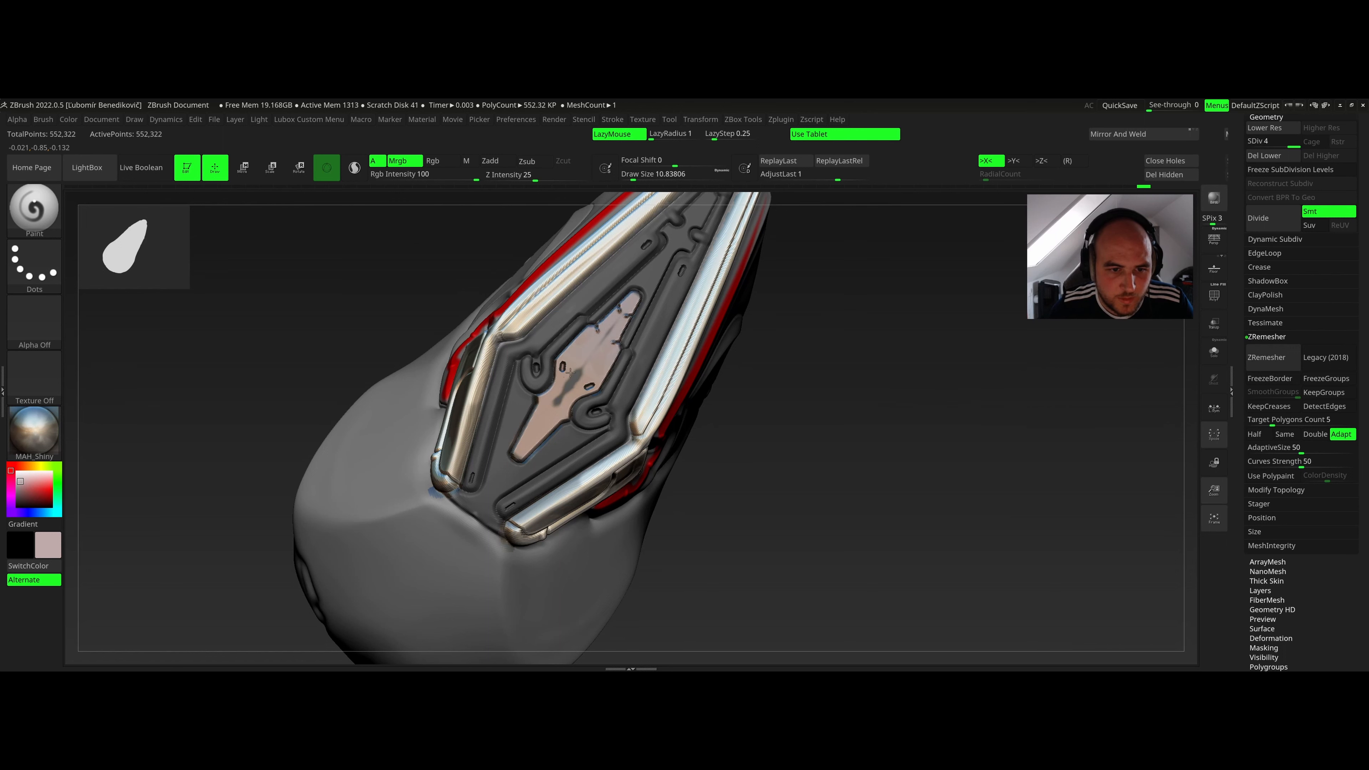
mouse_move(633, 299)
right_down()
mouse_move(440, 260)
mouse_move(599, 266)
mouse_move(604, 289)
mouse_move(672, 344)
right_up()
right_drag(601, 318, 452, 407)
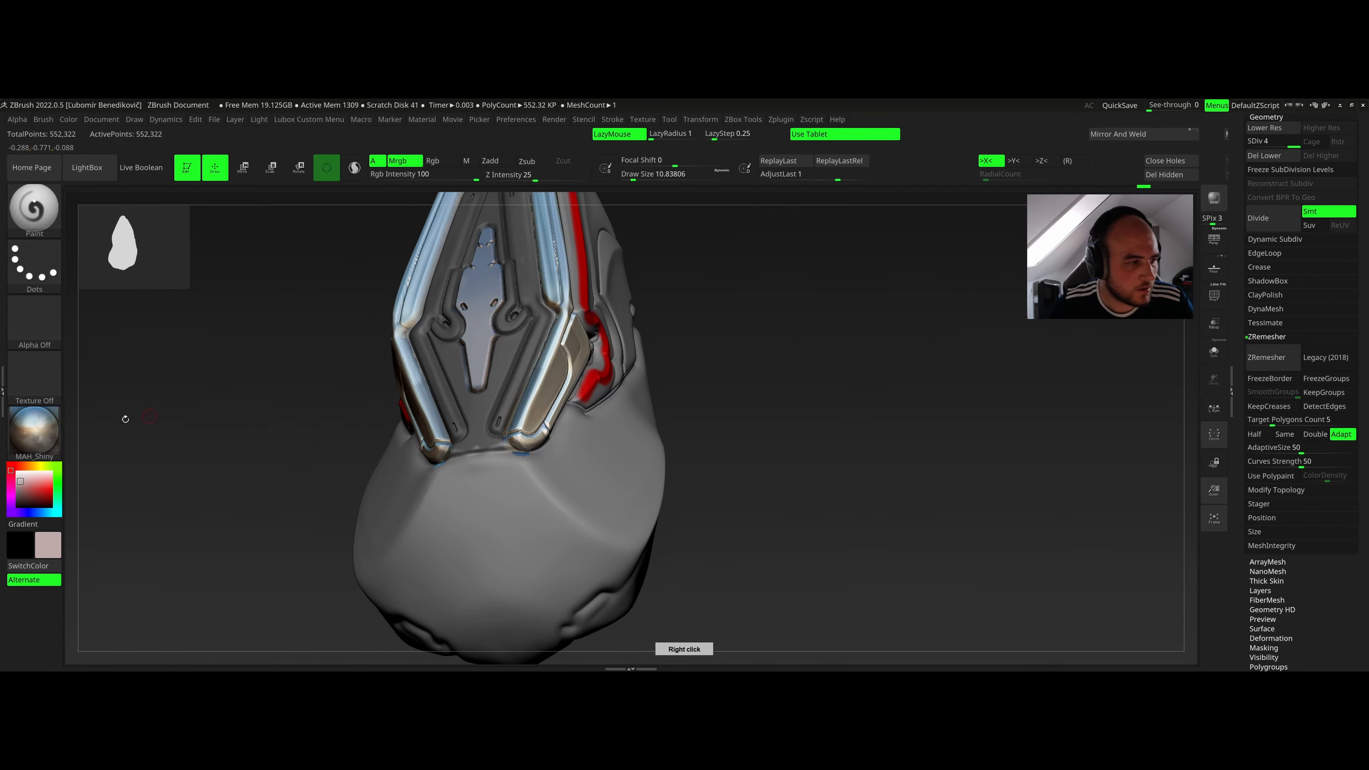
Choose the SketchToyPlastic material and a light blue, and paint the recesses inside the curled hooks beside the central inlay.
click(34, 431)
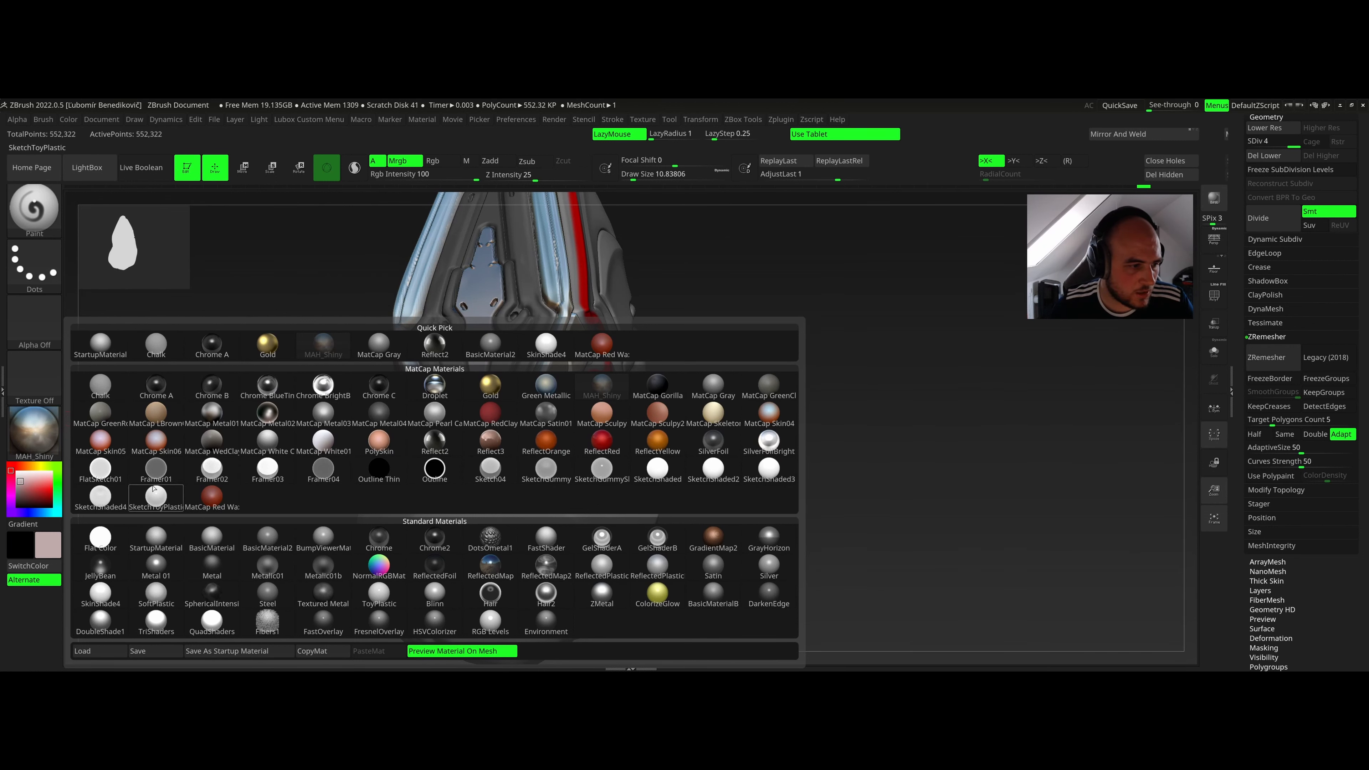
click(156, 505)
mouse_move(302, 378)
right_down()
mouse_move(362, 377)
mouse_move(358, 399)
right_up()
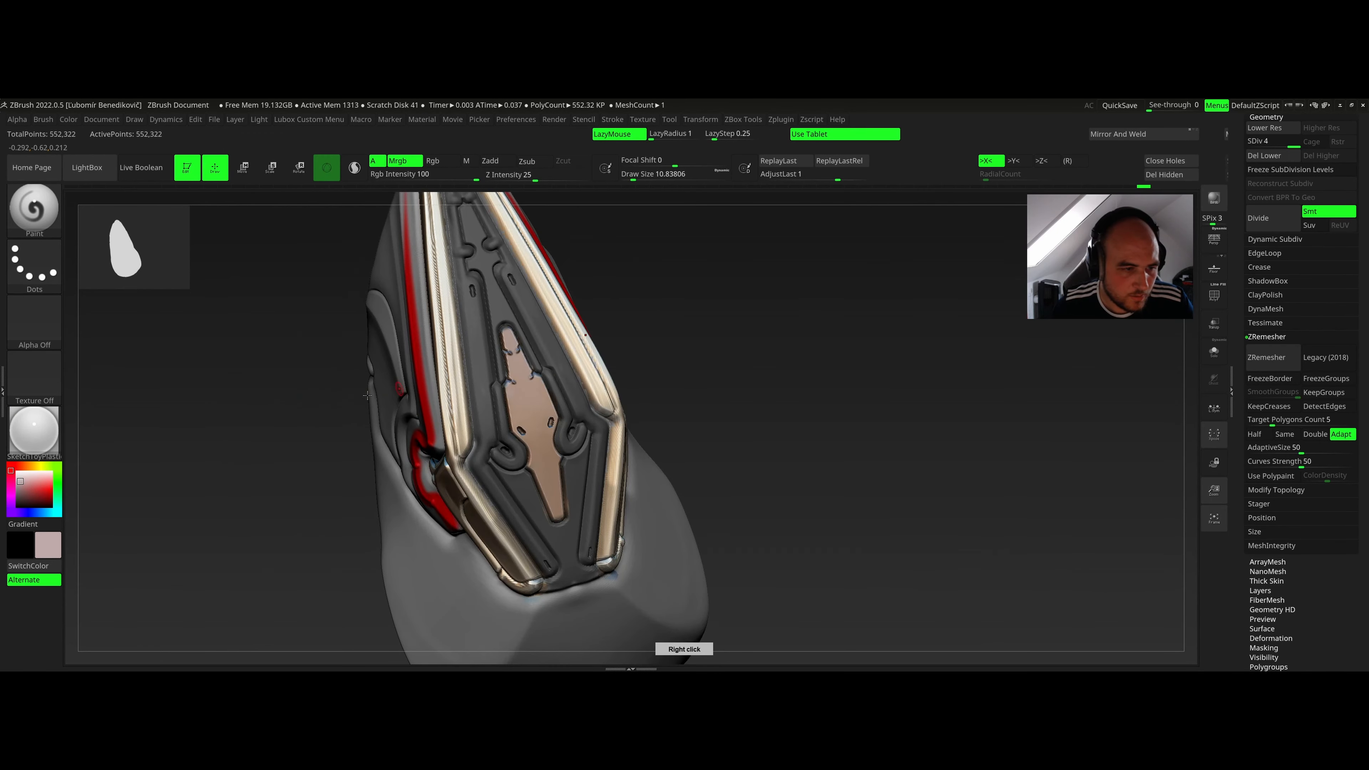
click(56, 509)
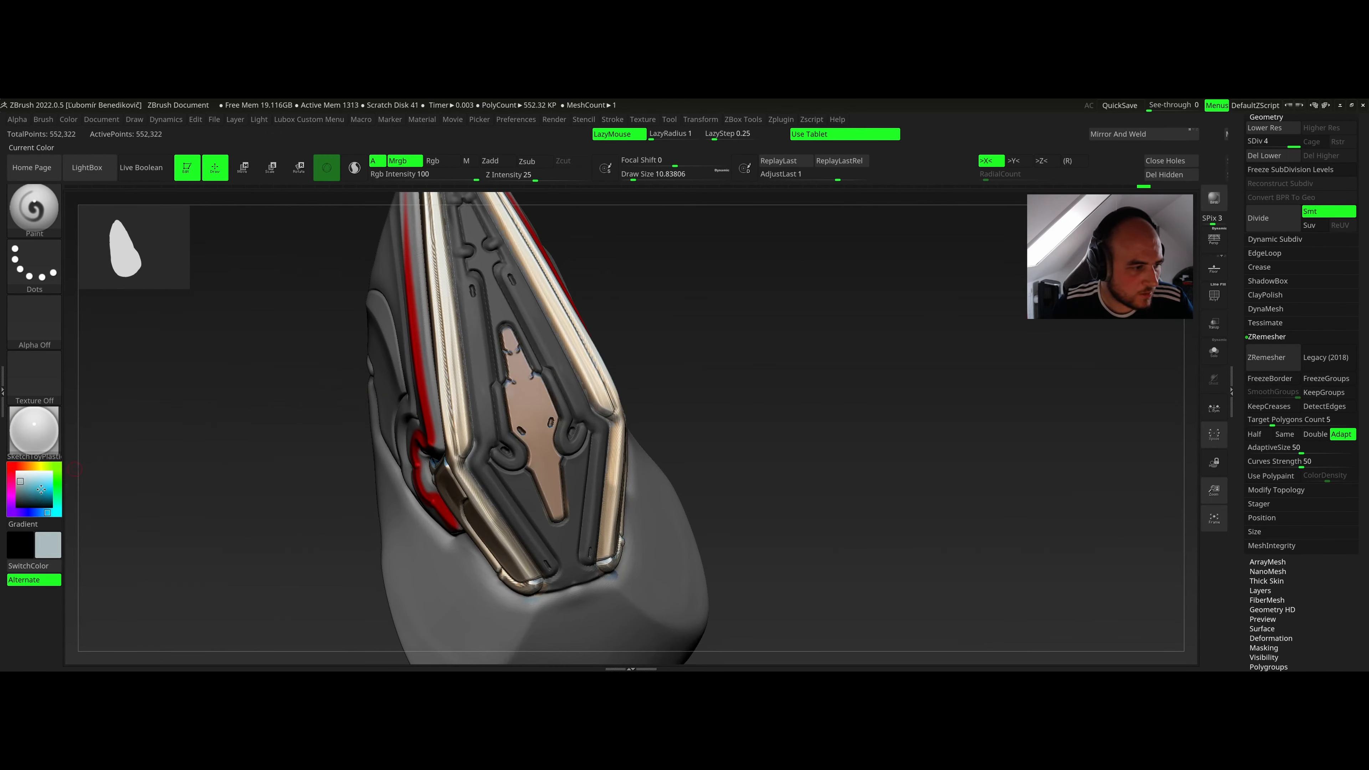
drag(41, 478, 49, 482)
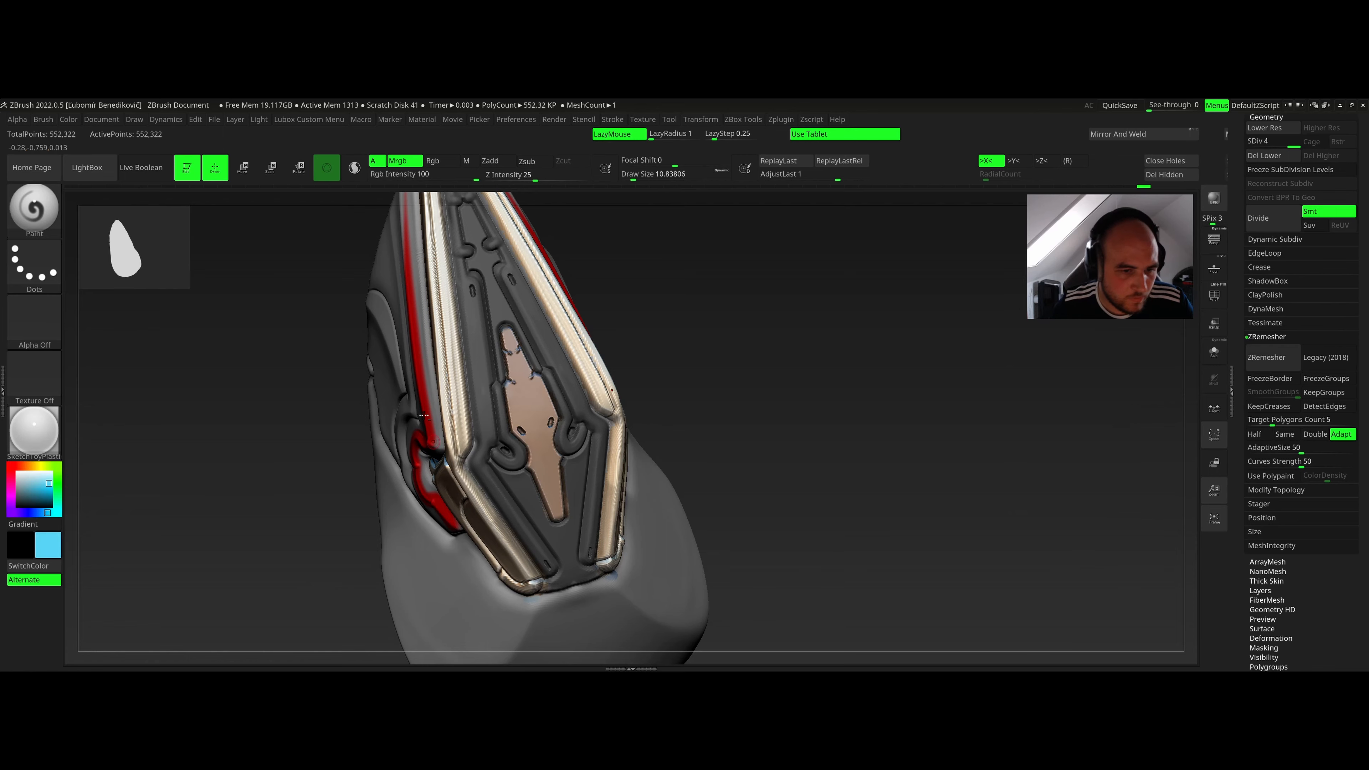
right_drag(464, 404, 493, 391)
ctrl+right_drag(493, 391, 499, 426)
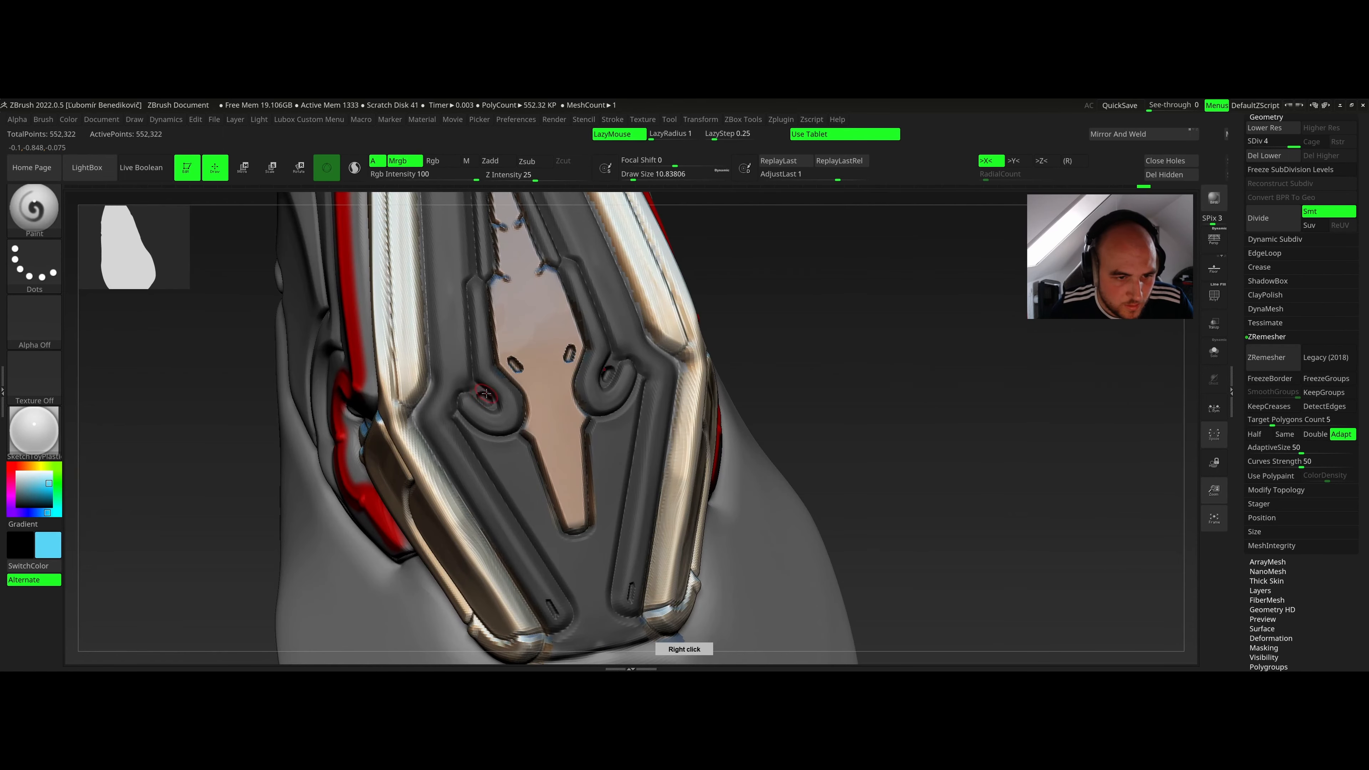
right_click(492, 393)
drag(486, 401, 479, 390)
Reduce the draw size and paint the small recess at the plate's tip light blue.
ctrl+right_drag(480, 324, 412, 378)
ctrl+right_drag(412, 377, 509, 360)
right_click(501, 384)
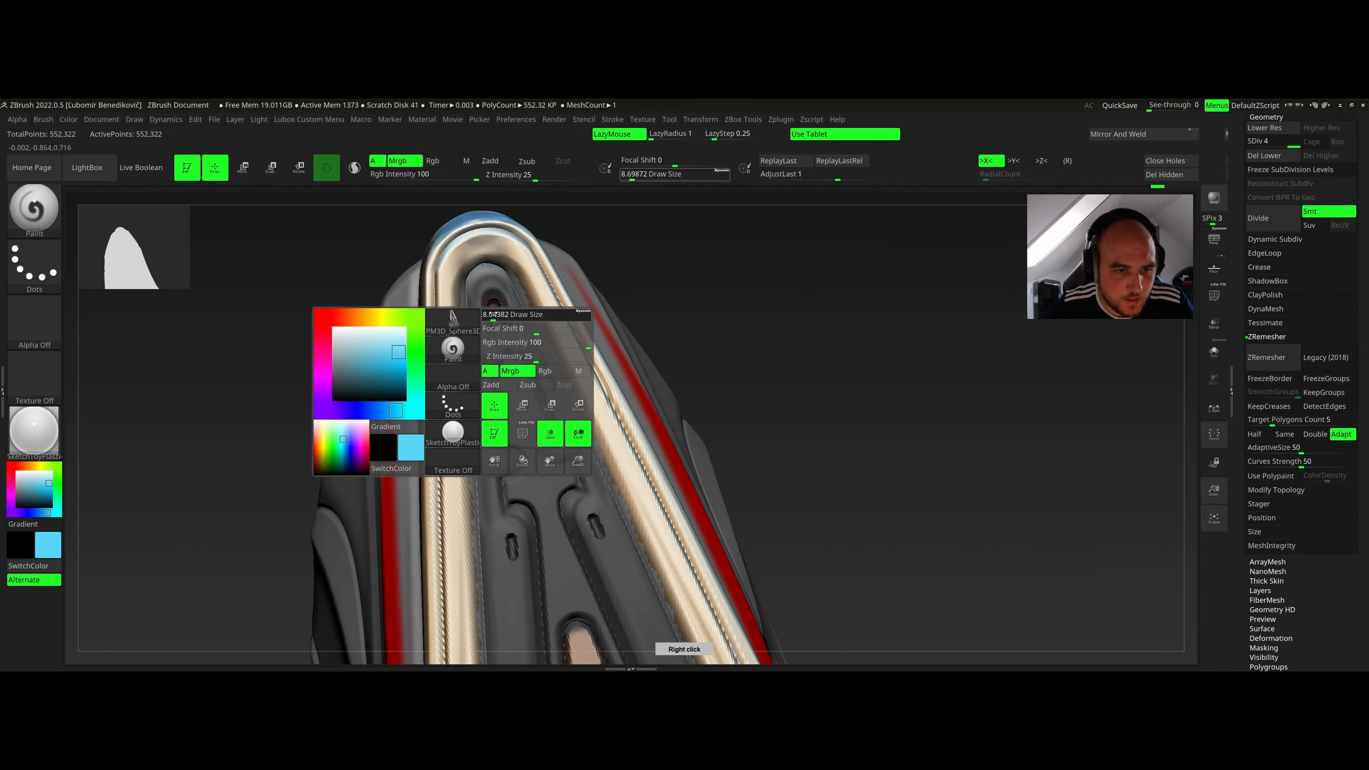
mouse_move(495, 318)
mouse_down()
mouse_move(481, 319)
mouse_move(497, 323)
mouse_move(495, 307)
mouse_up()
Switch to white and dab highlights into the blue recesses with the draw size reduced to about 3.85.
click(17, 472)
key(space)
alt+right_drag(504, 401, 484, 180)
alt+right_drag(543, 657, 474, 382)
key(space)
drag(474, 382, 475, 380)
ctrl+right_drag(472, 369, 214, 278)
mouse_move(572, 277)
right_down()
mouse_move(569, 232)
mouse_move(569, 281)
mouse_move(605, 166)
mouse_move(561, 303)
mouse_move(565, 265)
right_up()
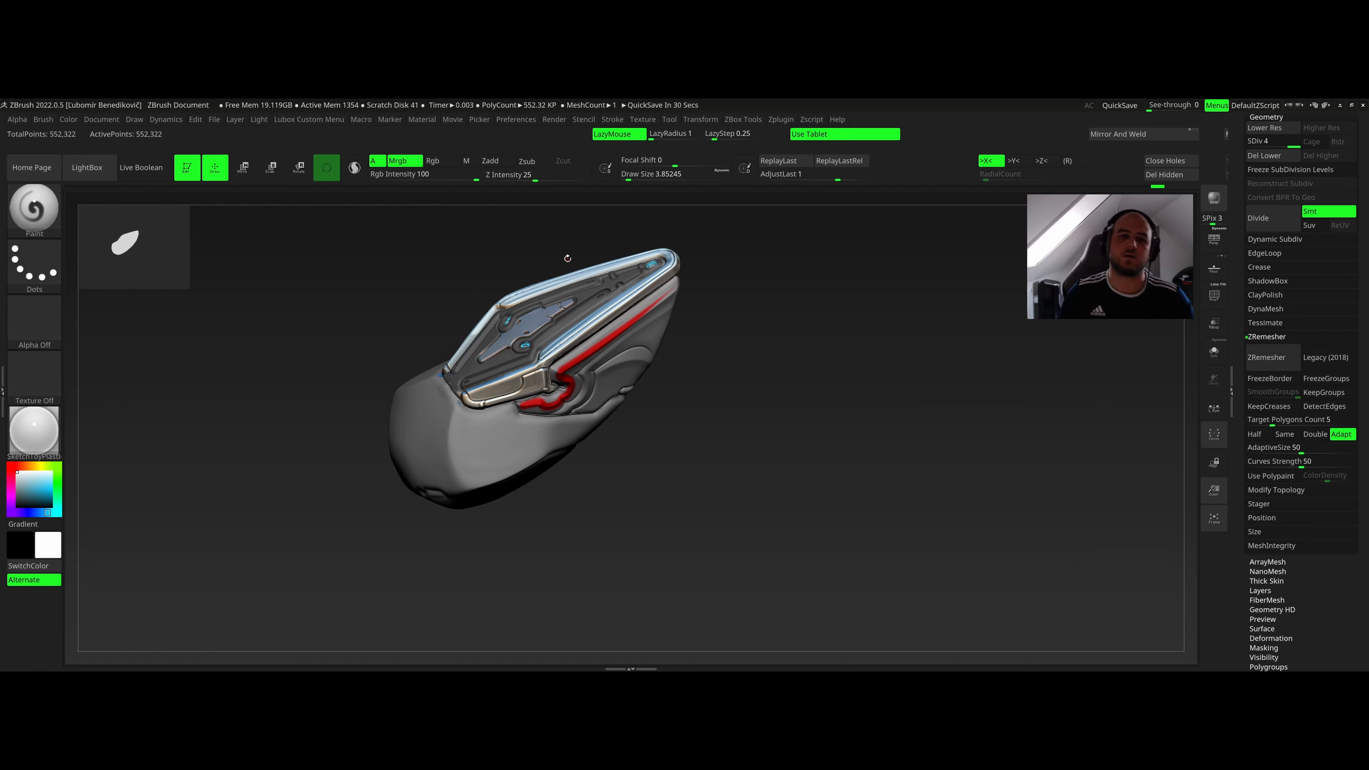
right_drag(577, 302, 586, 373)
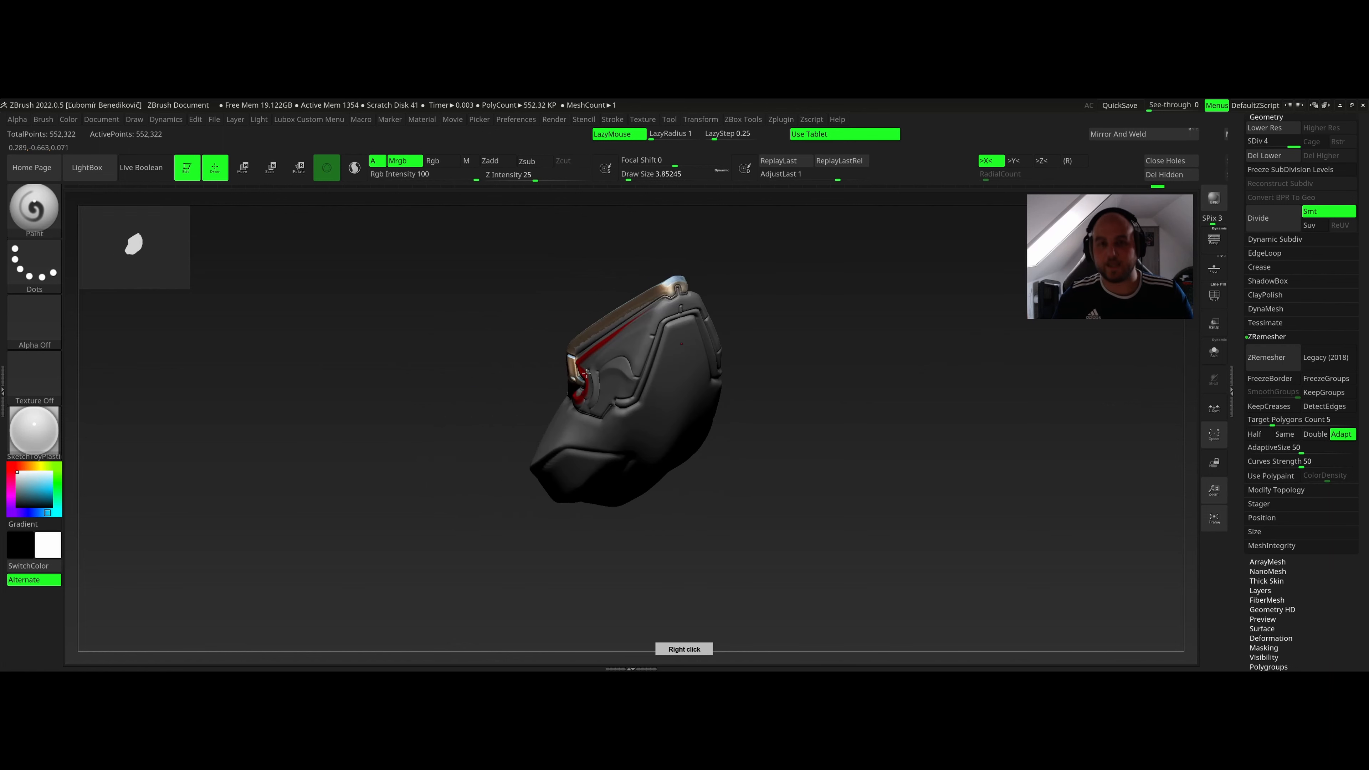